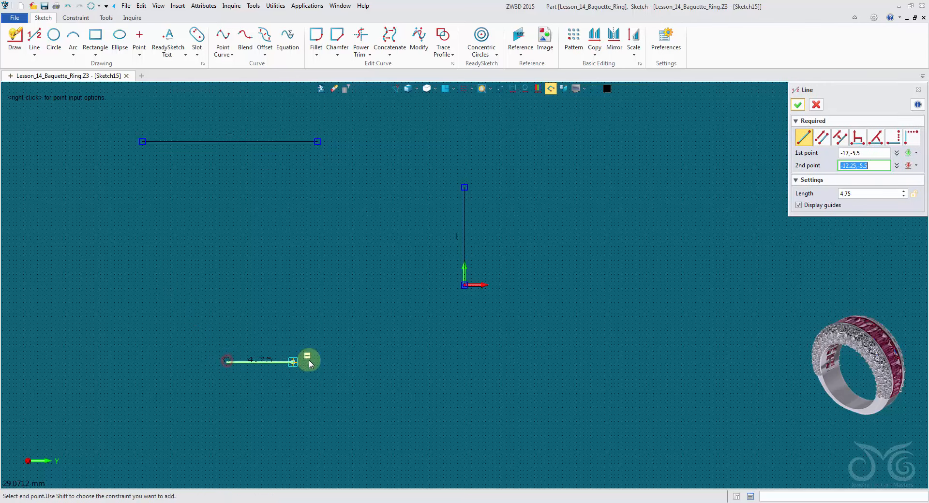
# Finish the lower horizontal line from -17,-5.5 to -6.75,-5.5, 10.25 mm long
pyautogui.click(370, 362)
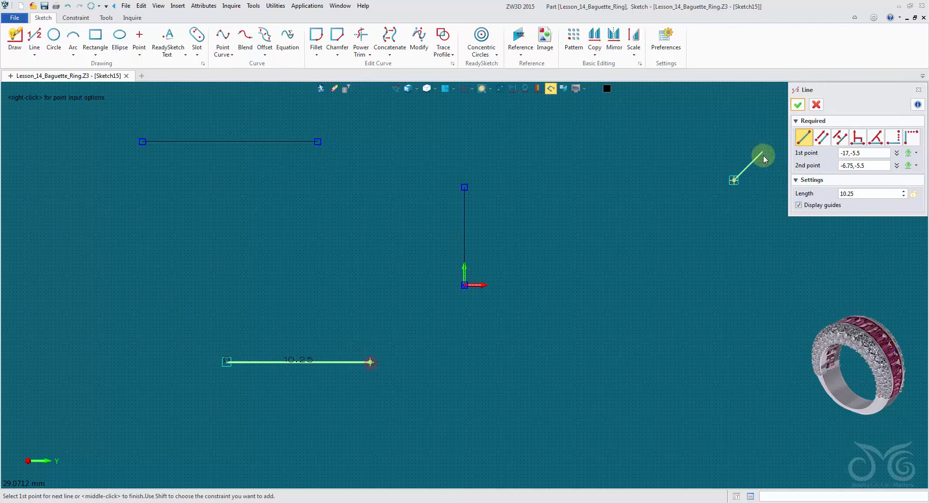
pyautogui.click(799, 104)
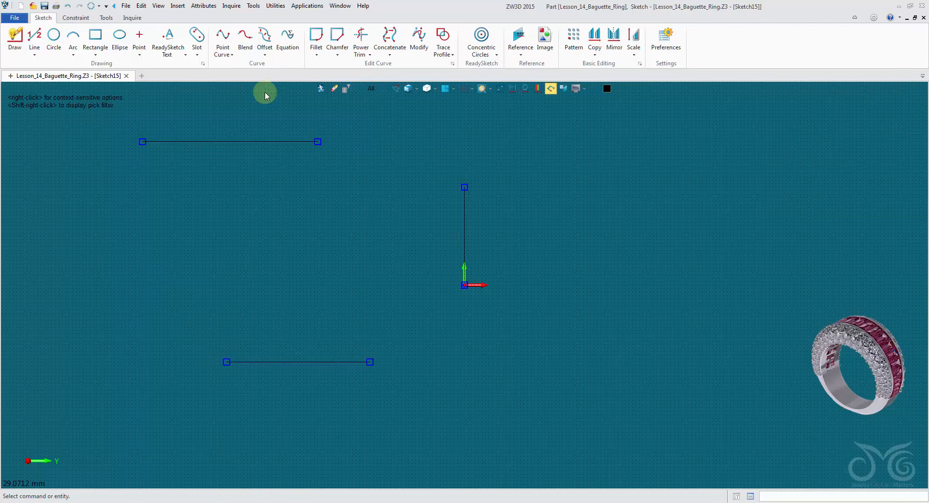
# Constrain the upper end of the vertical line to the midpoint between the upper horizontal line's endpoints
pyautogui.click(73, 18)
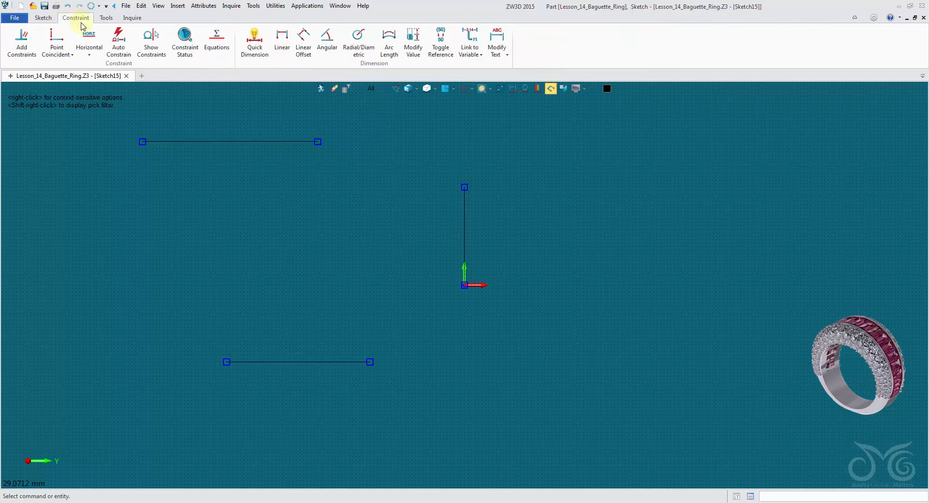
pyautogui.click(58, 53)
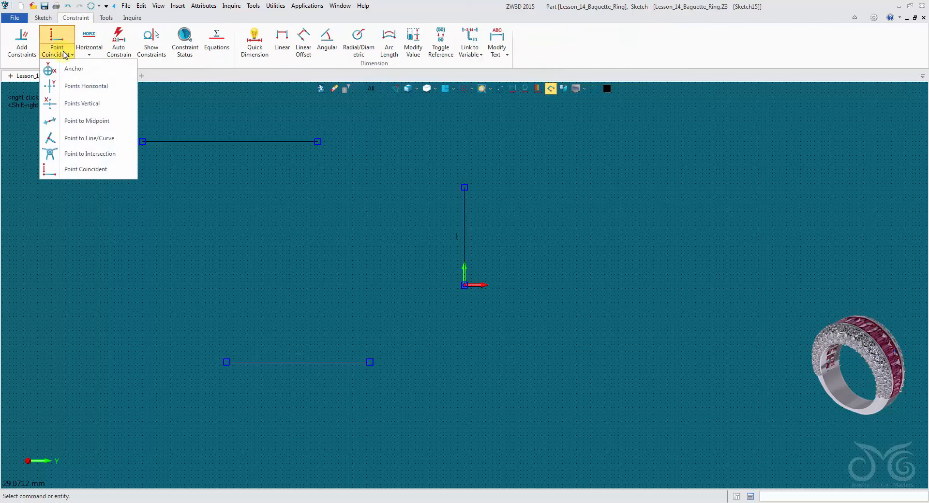
pyautogui.click(88, 120)
pyautogui.click(141, 143)
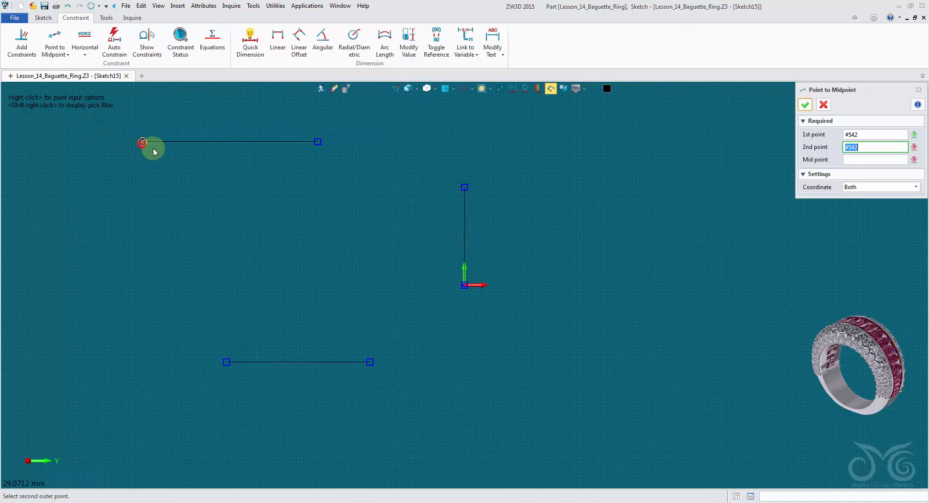
pyautogui.click(317, 142)
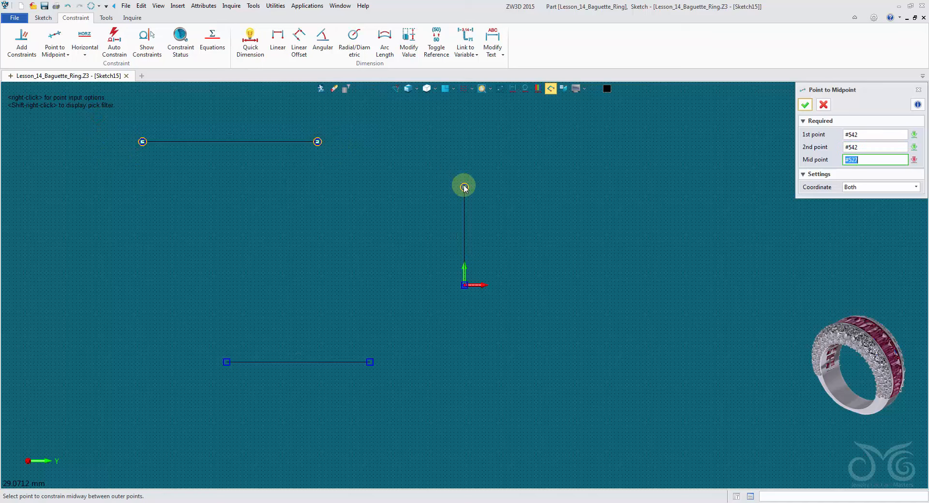
pyautogui.click(464, 187)
# Constrain the vertical line's lower end at the origin to the midpoint between the lower horizontal line's endpoints
pyautogui.click(226, 362)
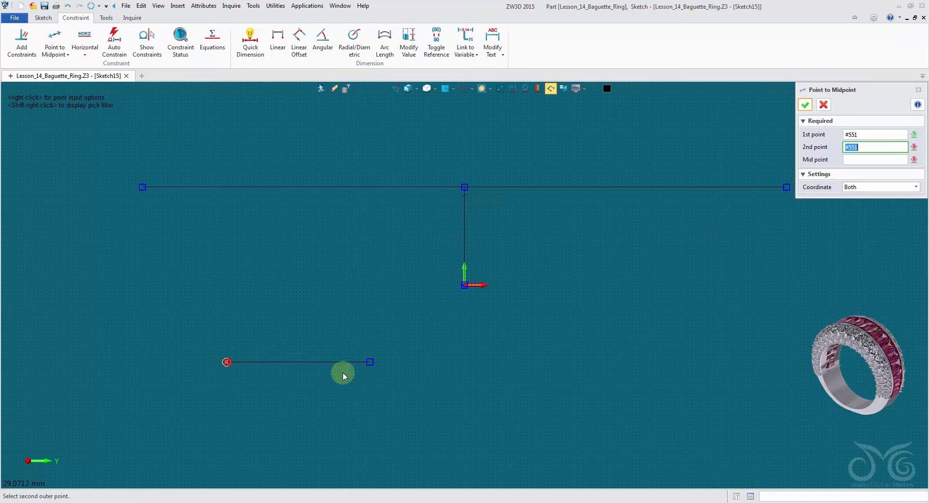
pyautogui.click(370, 362)
pyautogui.click(465, 285)
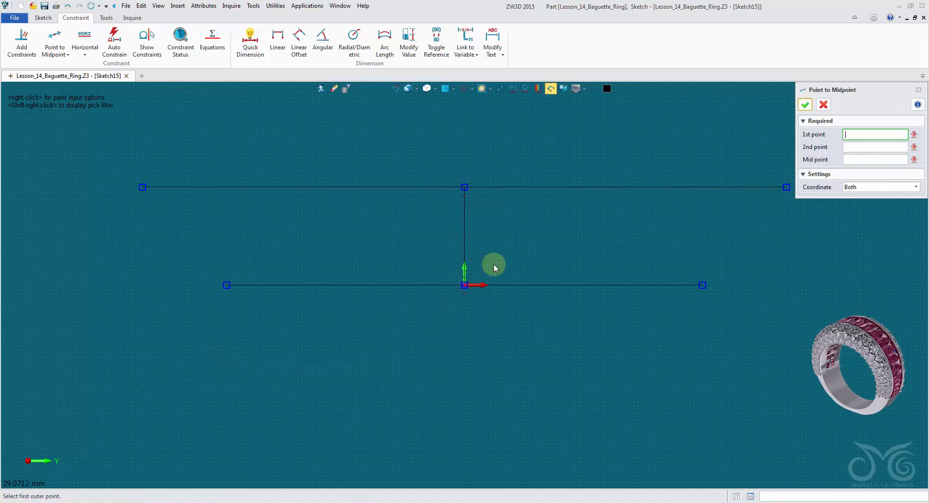
pyautogui.click(824, 106)
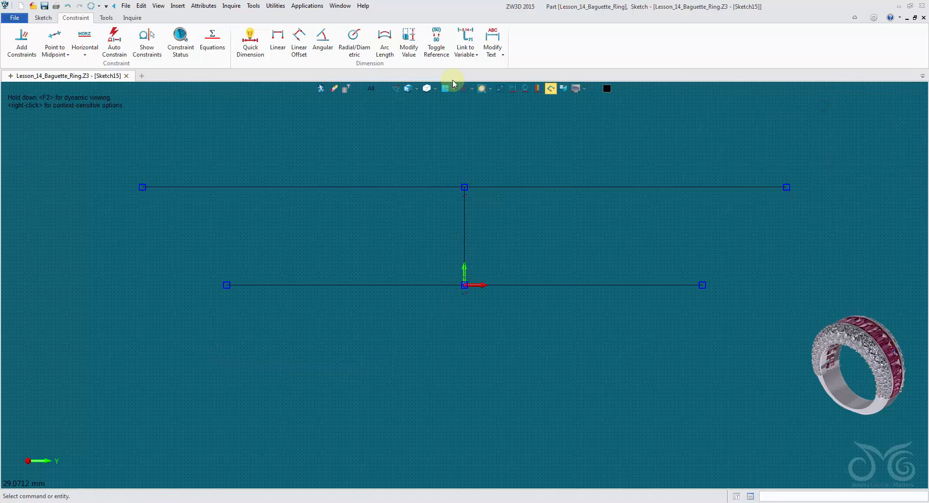
# Dimension the upper horizontal line with Quick Dimension and set its length to 6 mm
pyautogui.click(252, 47)
pyautogui.click(402, 187)
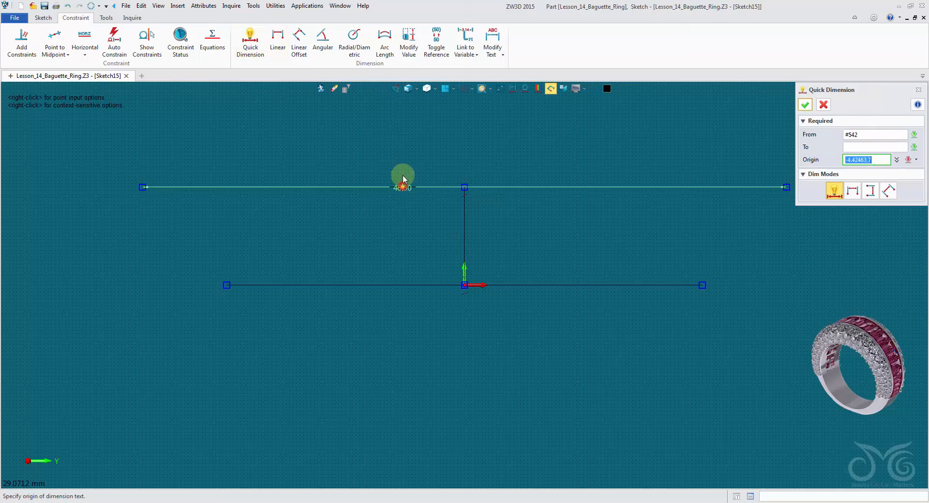
pyautogui.click(403, 171)
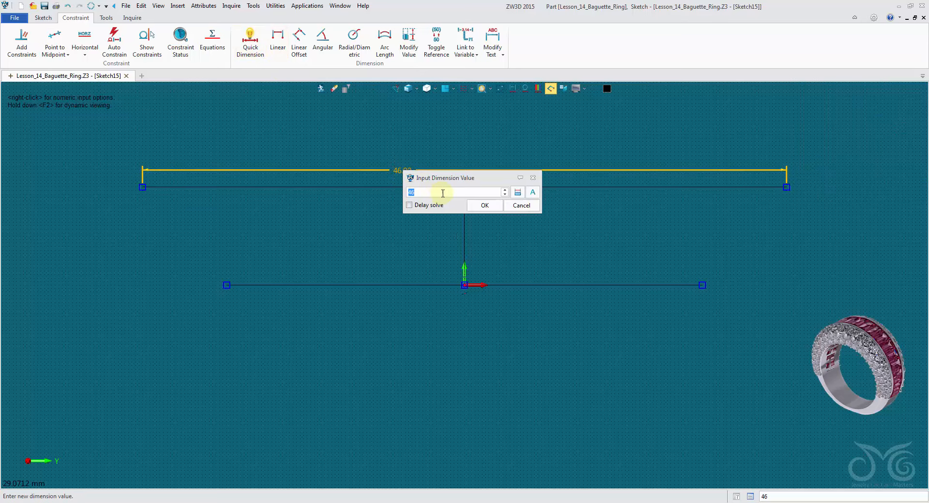
pyautogui.write('6')
pyautogui.click(484, 206)
# Dimension the lower horizontal line below it and set its length to 8 mm
pyautogui.click(519, 285)
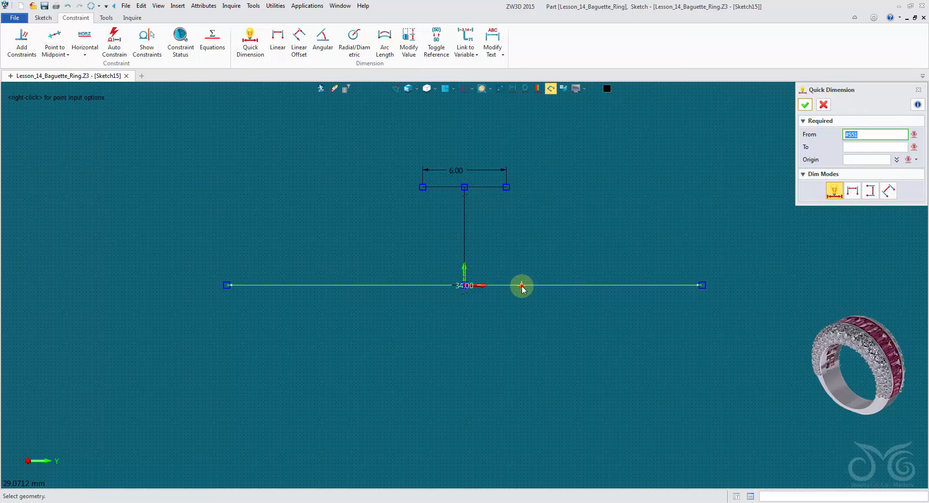
pyautogui.click(519, 310)
pyautogui.click(580, 336)
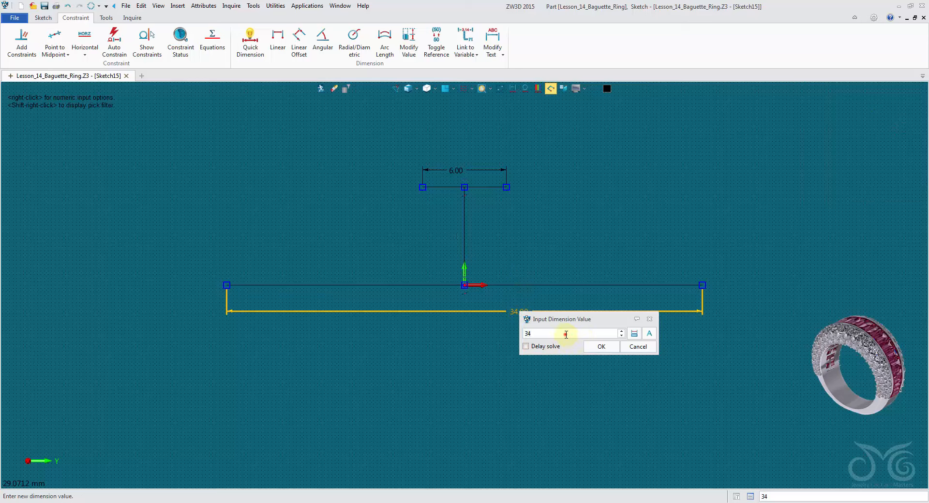
pyautogui.doubleClick(566, 335)
pyautogui.write('8')
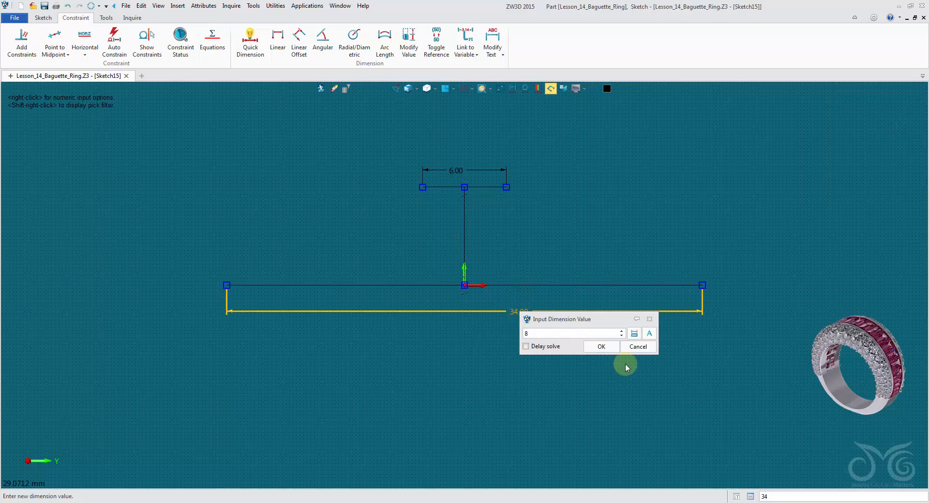
pyautogui.click(602, 346)
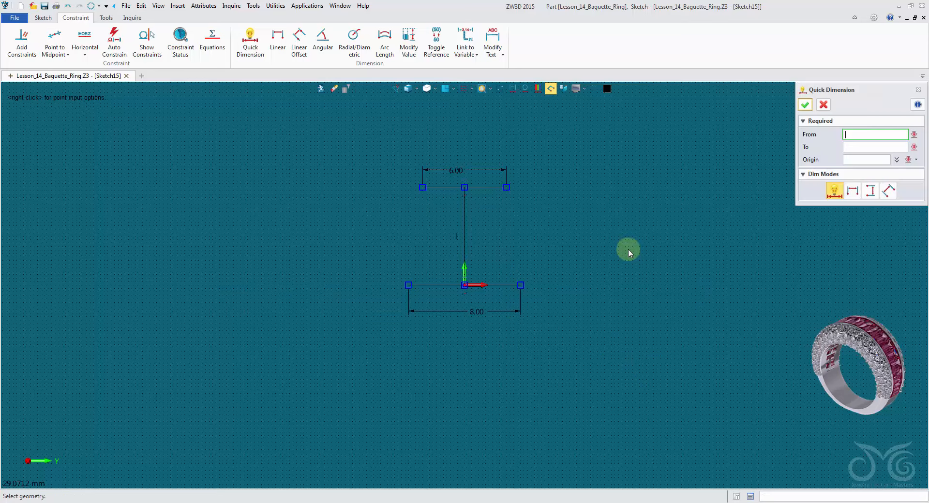
pyautogui.click(821, 106)
# Dimension the vertical line to the right of the sketch and set its length to 4.5 mm
pyautogui.scroll(1, 563, 245)
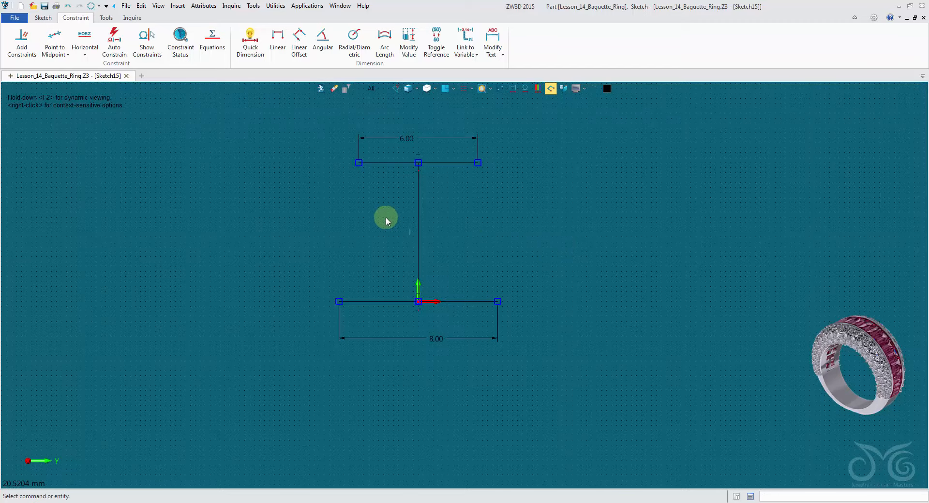
pyautogui.middleClick(492, 210)
pyautogui.click(418, 211)
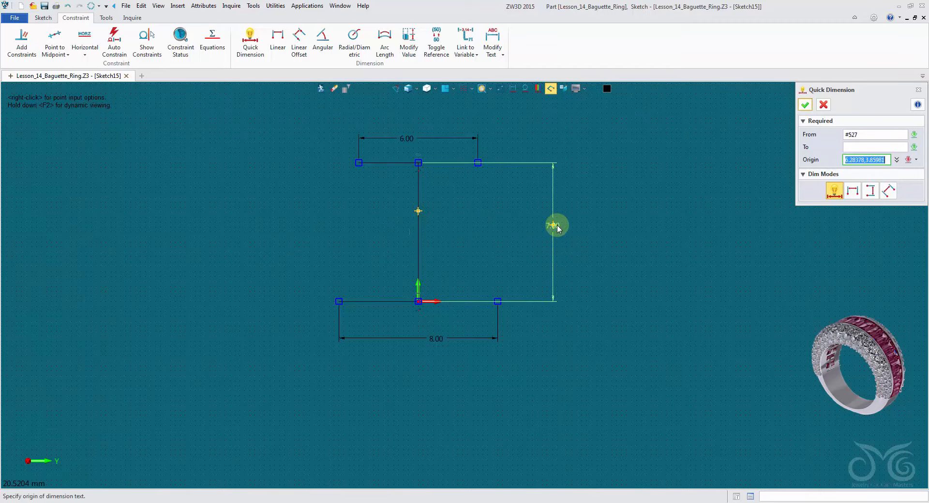
pyautogui.click(557, 228)
pyautogui.write('6.0')
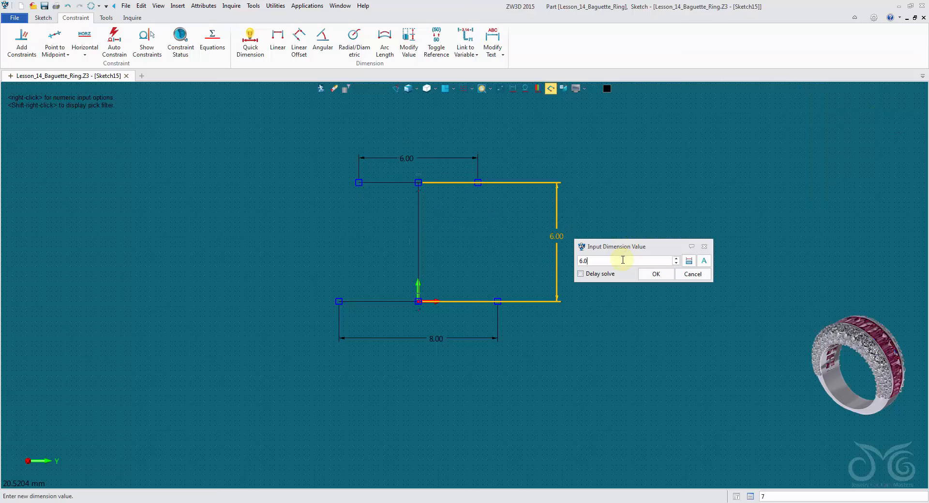
pyautogui.press('BackSpace')
pyautogui.press('BackSpace')
pyautogui.press('BackSpace')
pyautogui.write('4.5')
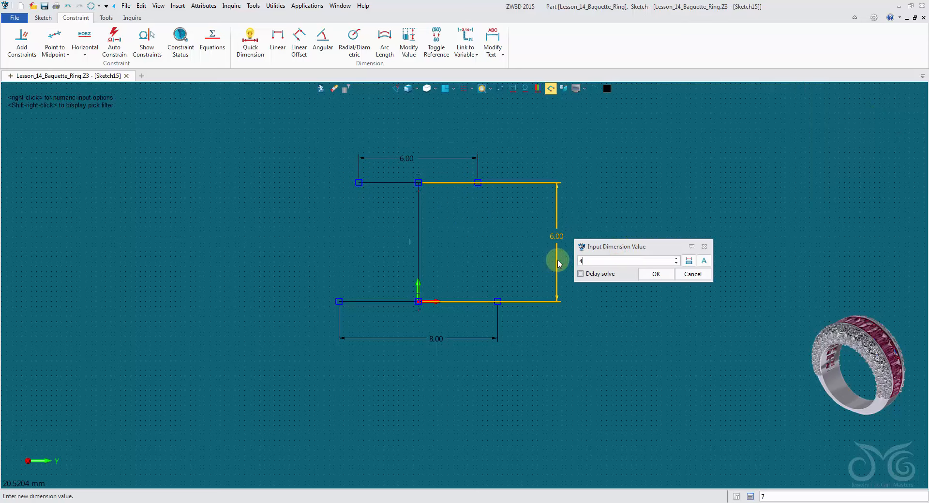
pyautogui.click(656, 274)
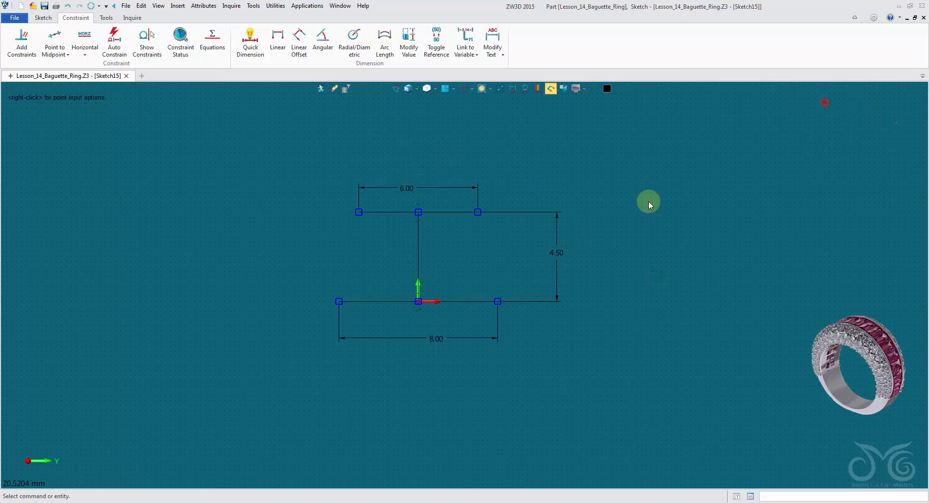
pyautogui.click(823, 105)
# Convert the vertical centre line to construction geometry
pyautogui.moveTo(401, 237); pyautogui.dragTo(440, 242)
pyautogui.rightClick(440, 241)
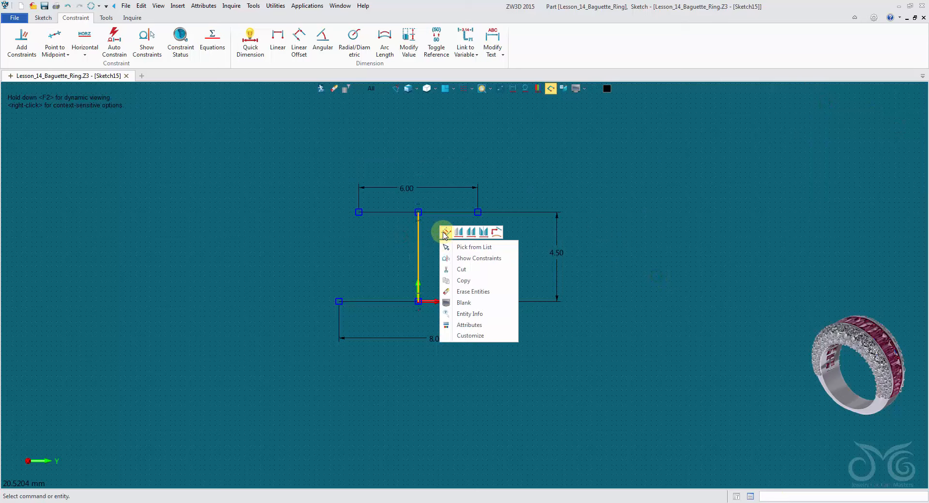
pyautogui.click(446, 233)
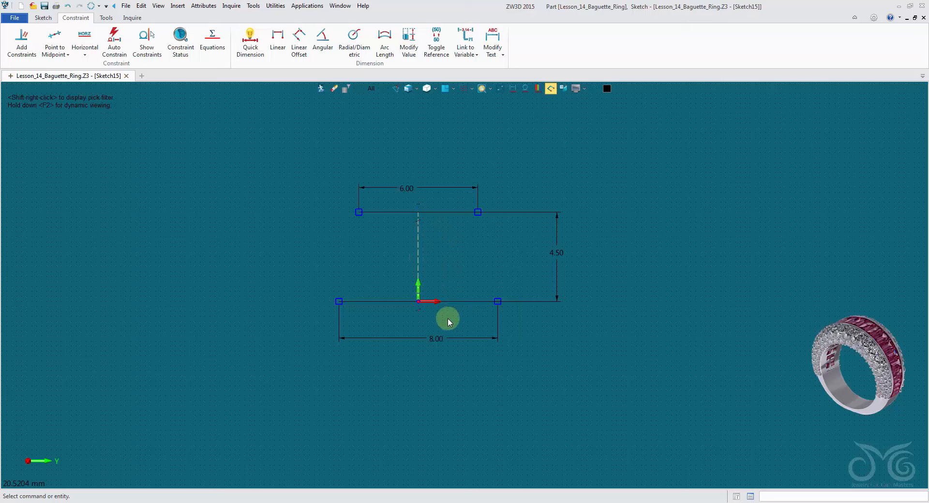
pyautogui.rightClick(454, 333)
pyautogui.click(586, 333)
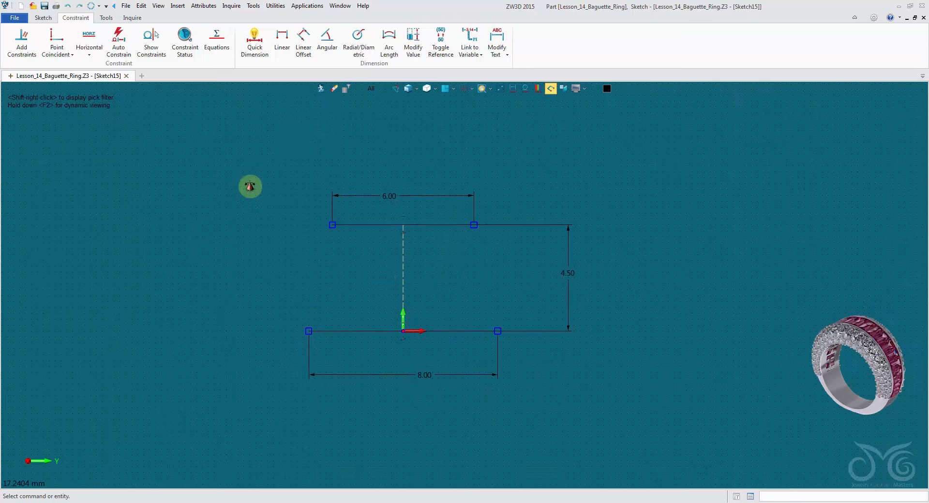
# Draw an outward-bulging arc joining the left ends of the horizontal lines through -4.25,1.75, radius about 4.28 mm
pyautogui.click(43, 18)
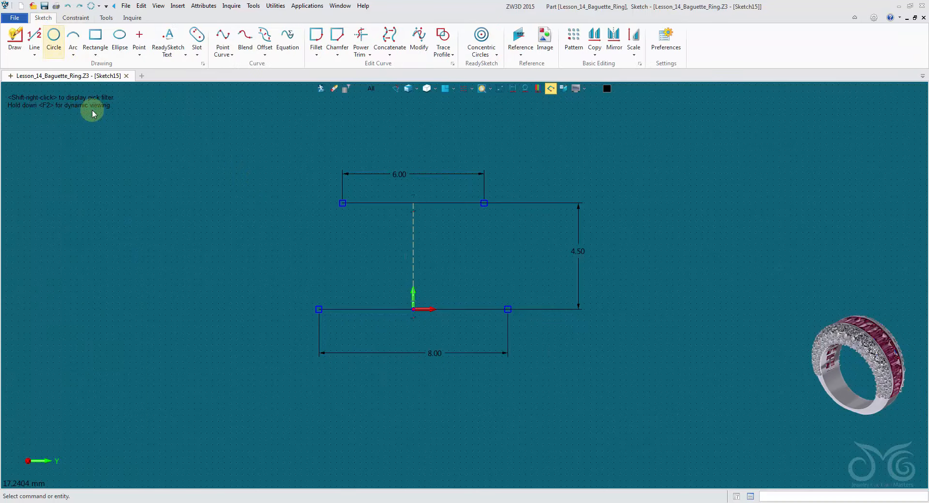
pyautogui.click(73, 35)
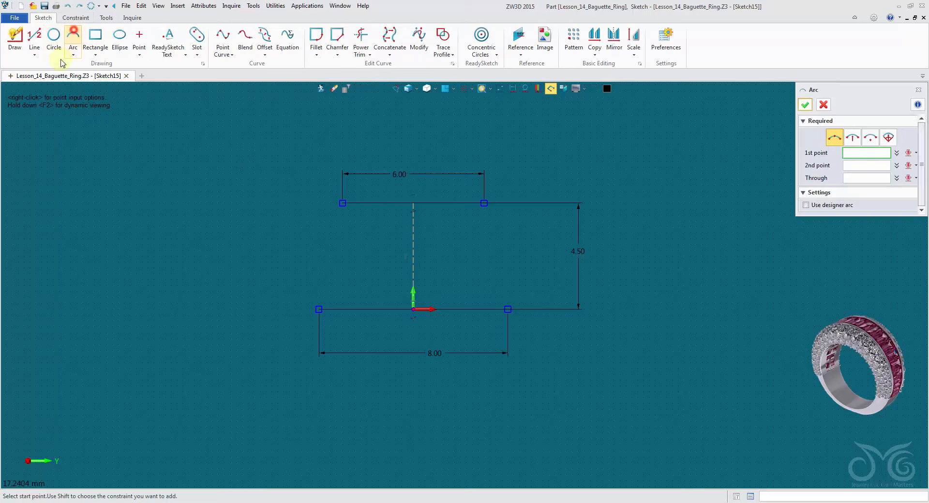
pyautogui.click(342, 203)
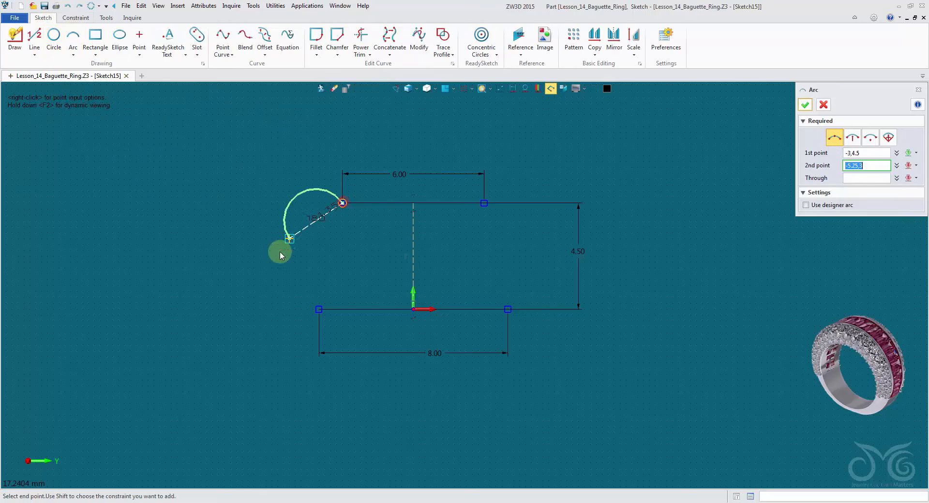
pyautogui.click(319, 310)
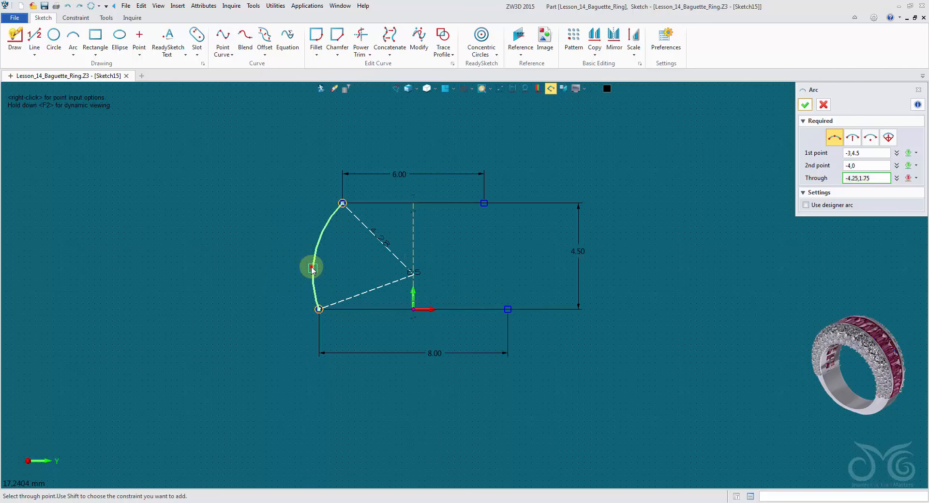
pyautogui.click(312, 269)
# Draw an outward-bulging arc joining the right ends of the horizontal lines, with a radius of about 7.36 mm
pyautogui.click(484, 203)
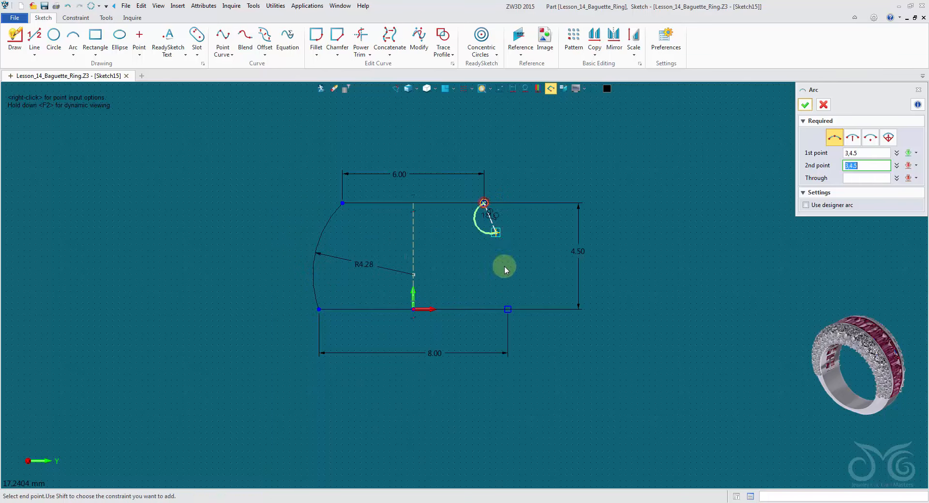
pyautogui.click(508, 309)
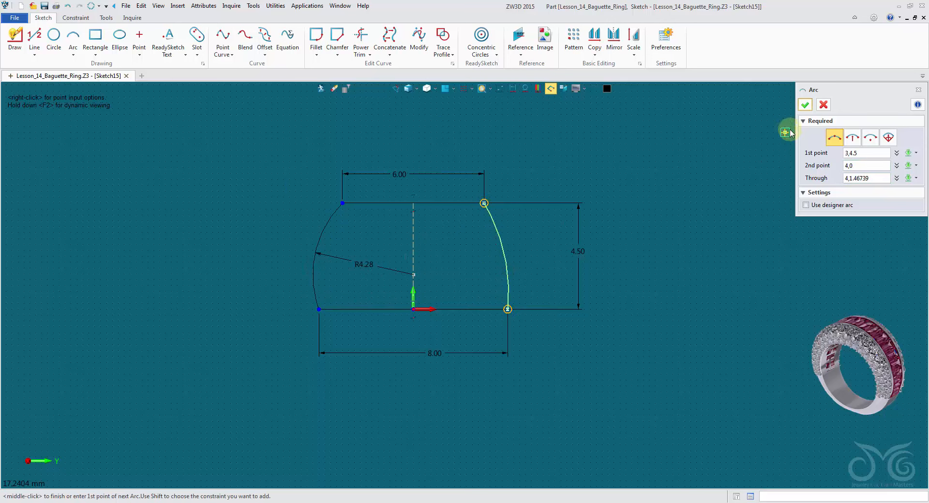
pyautogui.click(805, 104)
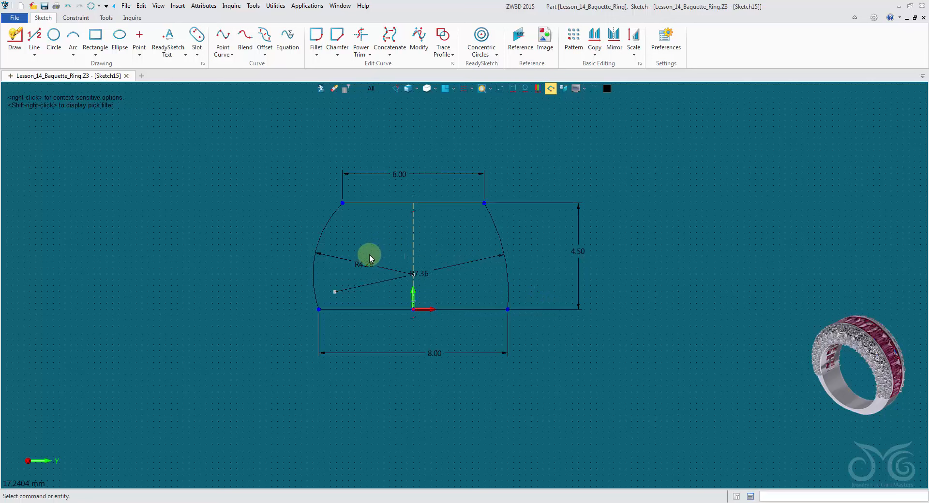
# Set the right arc's radius equal to the left arc's by referencing the left arc's radius dimension
pyautogui.doubleClick(462, 268)
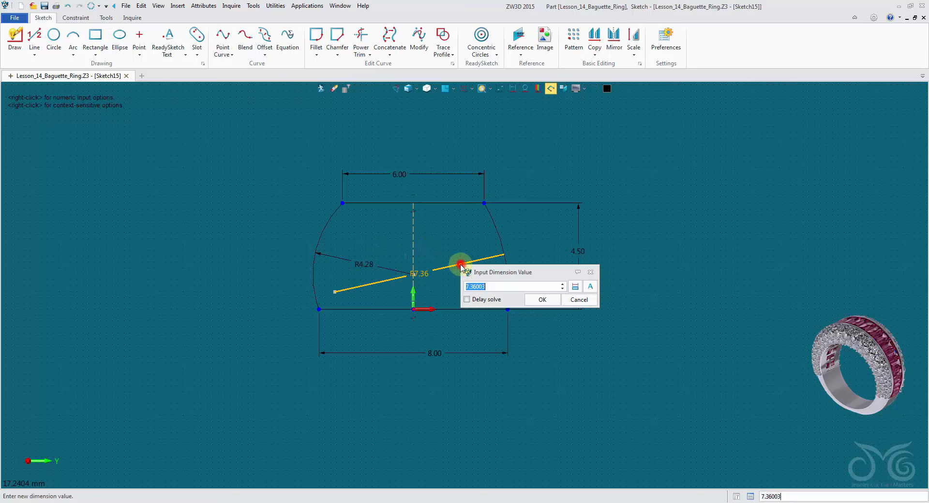
pyautogui.click(576, 290)
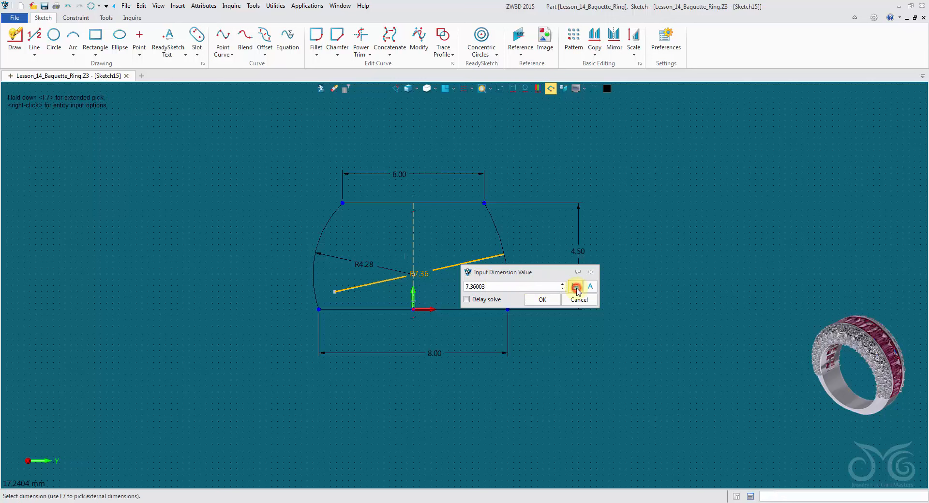
pyautogui.click(374, 265)
pyautogui.click(541, 299)
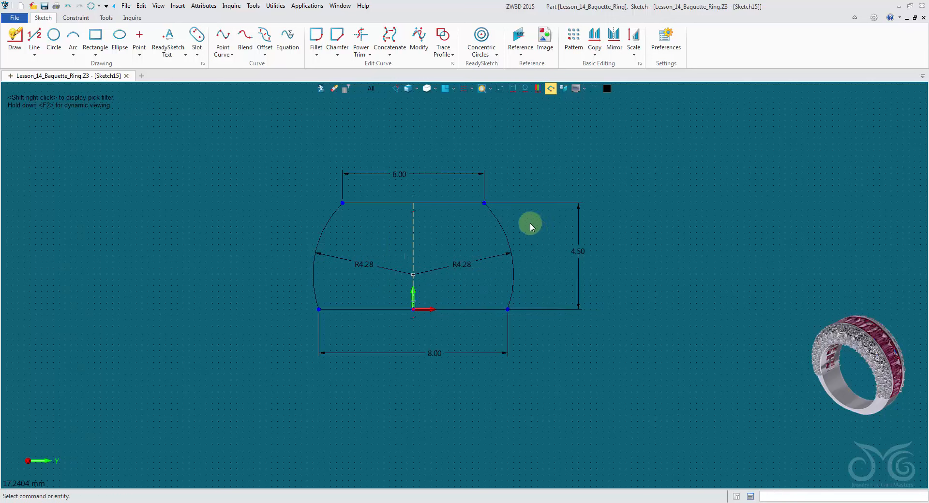
# Change the colour of the right arc's radius dimension to light grey in its dimension attributes
pyautogui.rightClick(507, 262)
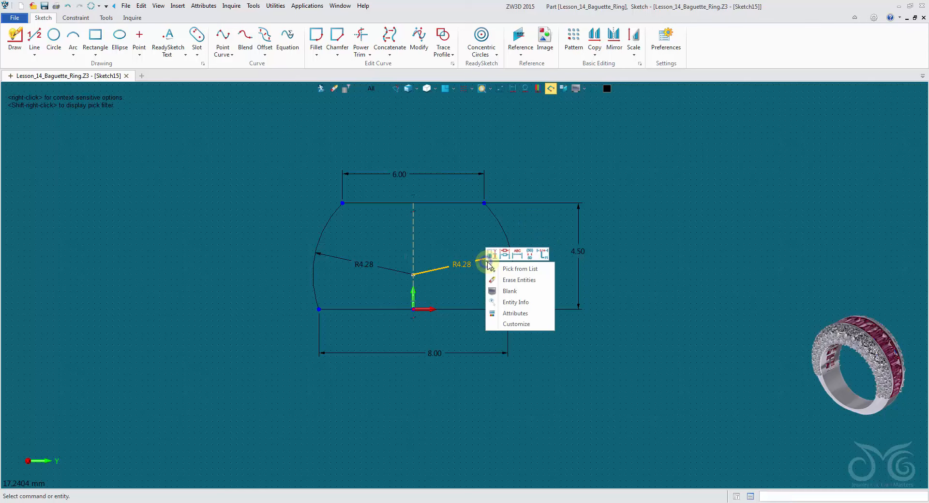
pyautogui.click(507, 312)
pyautogui.middleClick(478, 267)
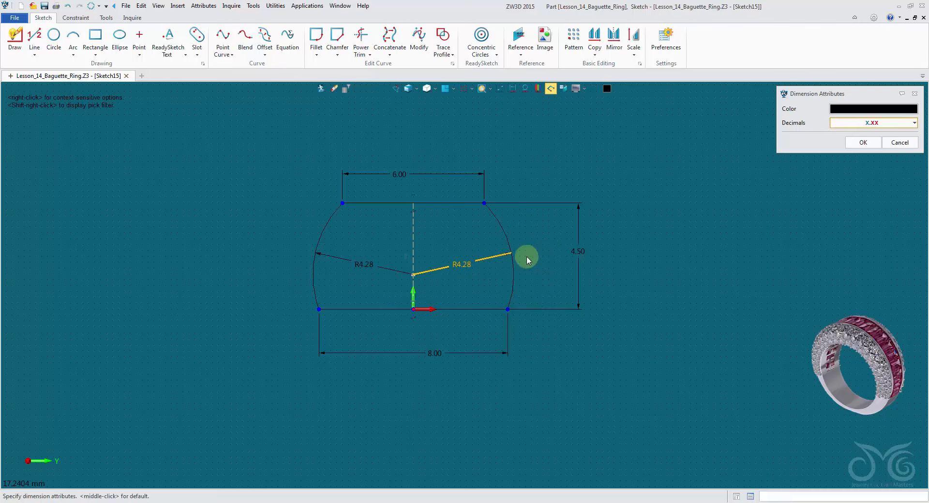
pyautogui.click(854, 111)
pyautogui.click(865, 151)
pyautogui.click(856, 142)
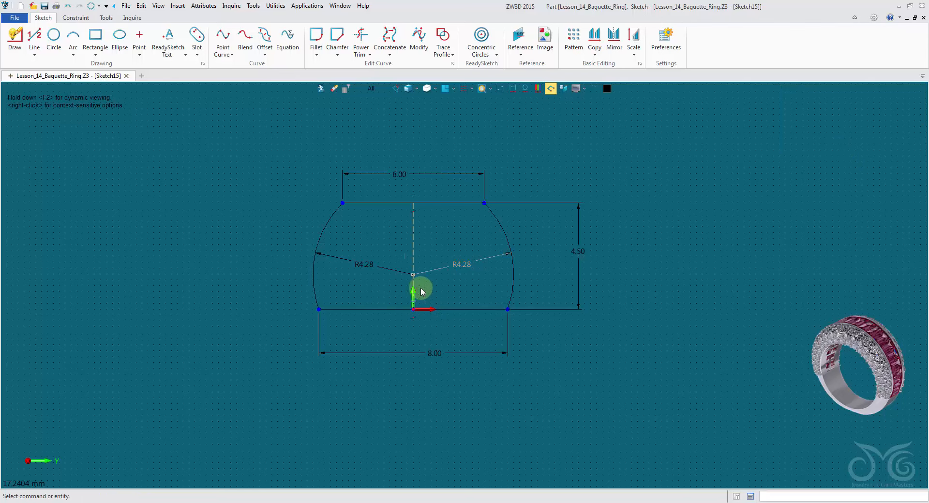
# Set the left arc's radius dimension to 2.5 mm
pyautogui.doubleClick(376, 269)
pyautogui.scroll(1, 411, 292)
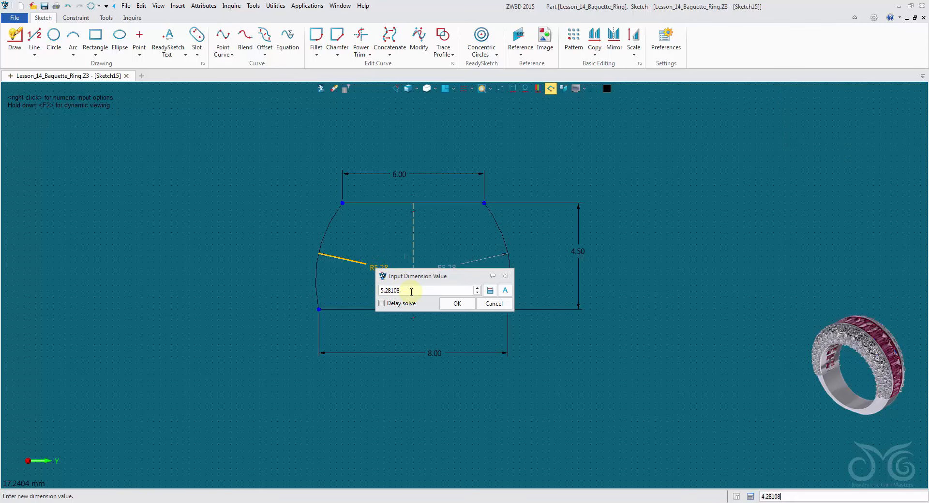
pyautogui.scroll(-4, 411, 292)
pyautogui.scroll(3, 411, 292)
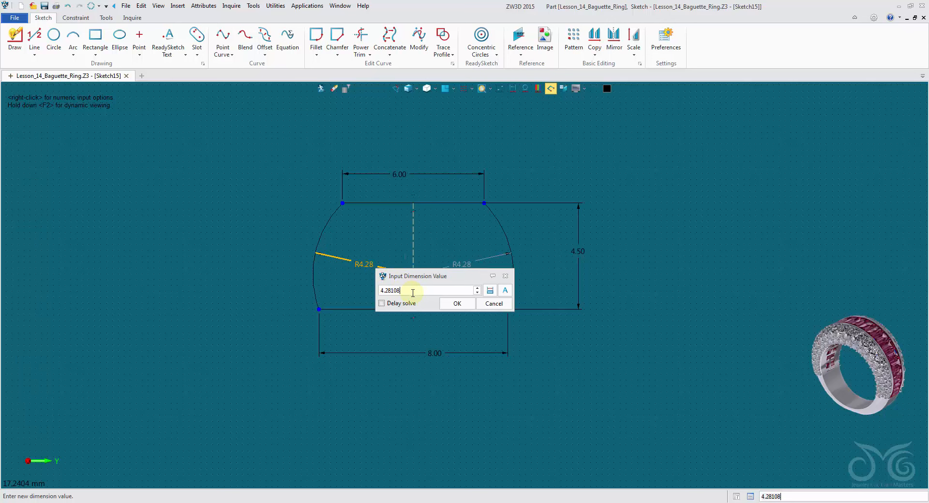
pyautogui.moveTo(412, 293); pyautogui.dragTo(347, 296)
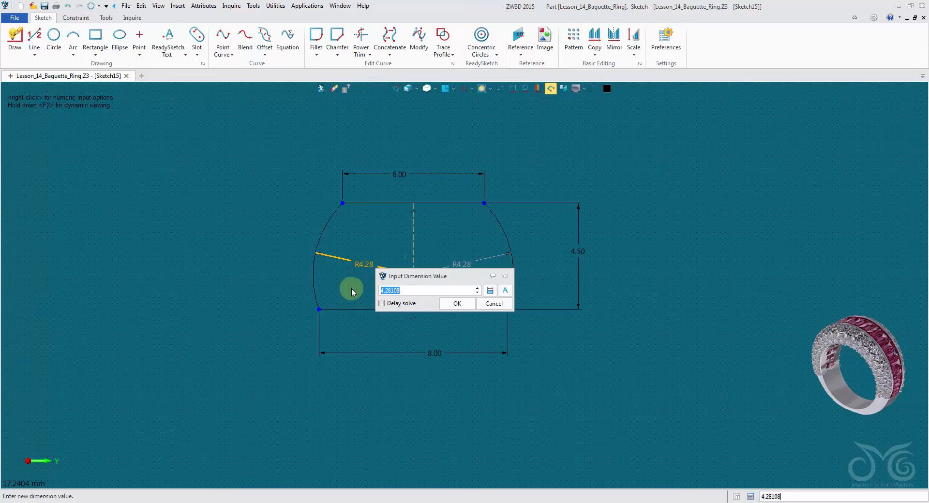
pyautogui.write('2.5')
pyautogui.click(455, 304)
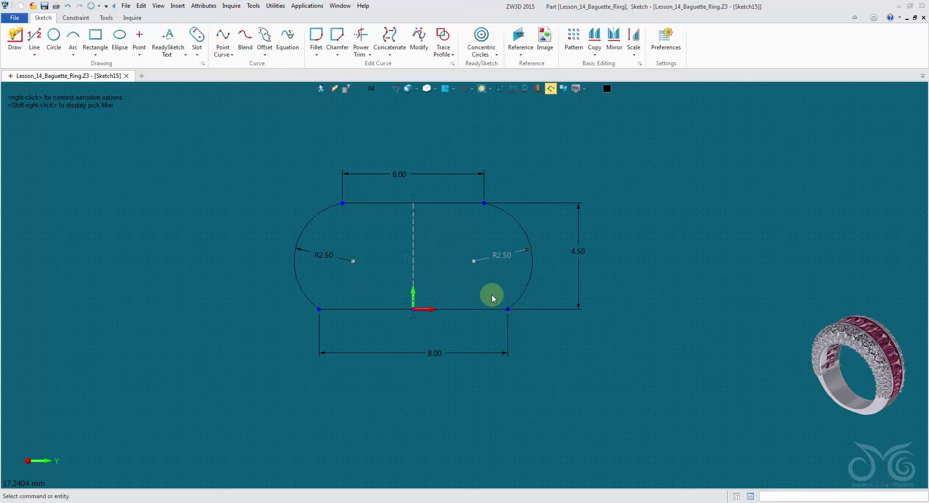
# Try a different value for the bottom line's width dimension and restore it to 8 mm
pyautogui.click(489, 353)
pyautogui.rightClick(489, 354)
pyautogui.click(496, 348)
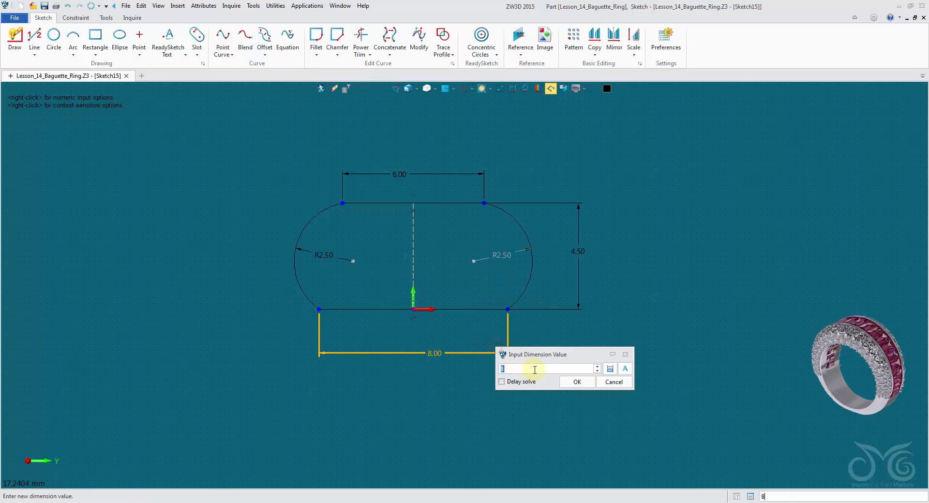
pyautogui.scroll(1, 533, 370)
pyautogui.scroll(-1, 533, 369)
pyautogui.click(578, 382)
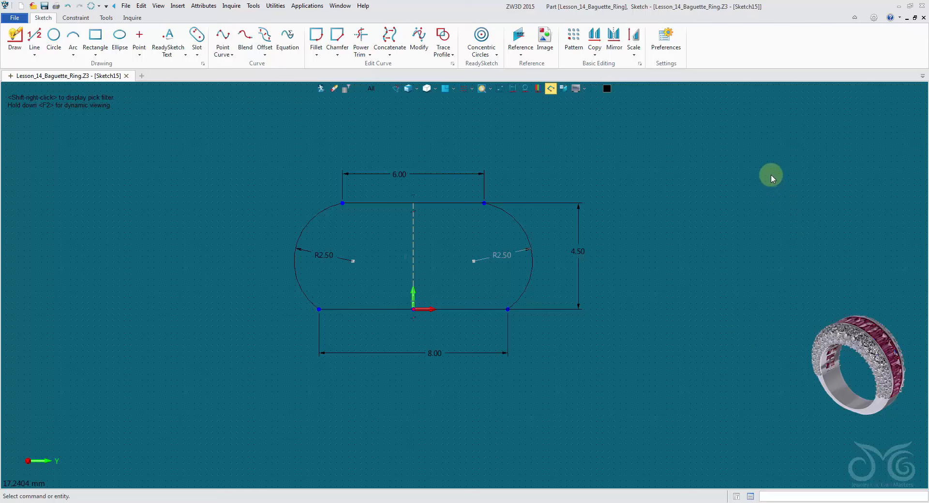
# Copy the entire dimensioned profile to the clipboard, using the sketch origin 0,0 as the base point
pyautogui.moveTo(168, 118); pyautogui.dragTo(694, 438)
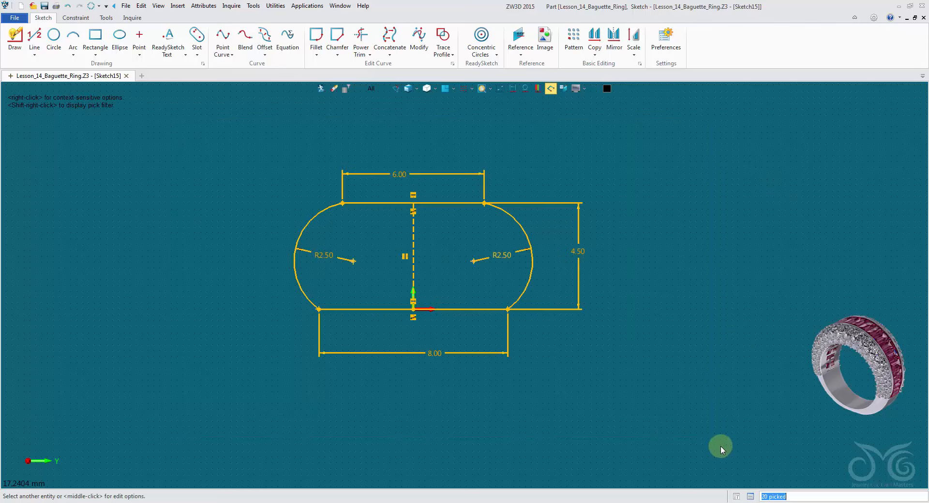
pyautogui.rightClick(600, 164)
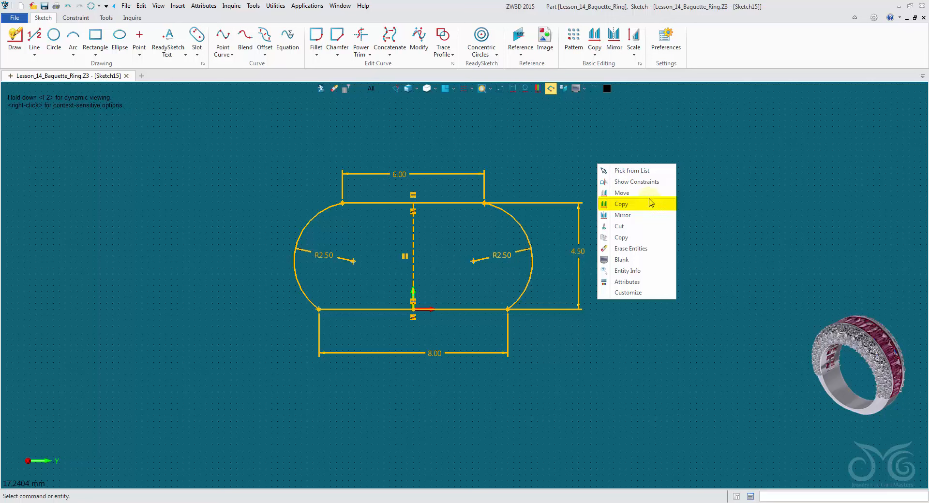
pyautogui.click(629, 238)
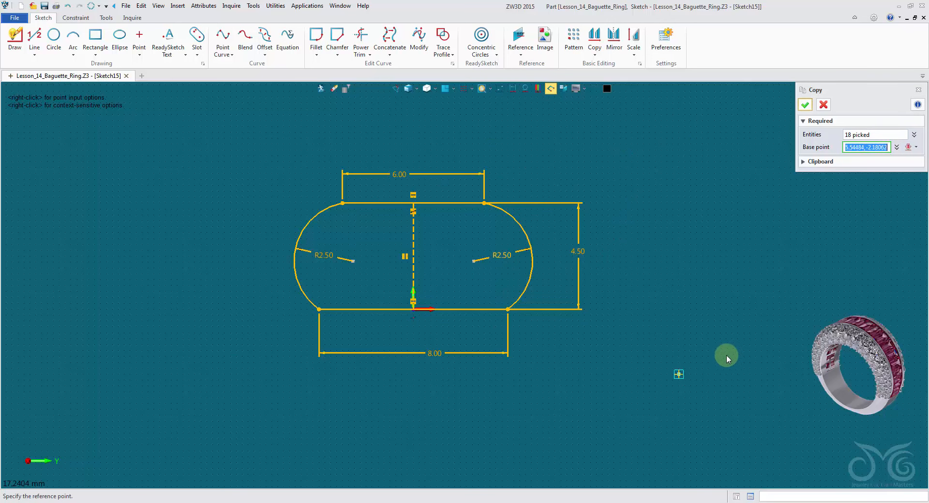
pyautogui.click(413, 311)
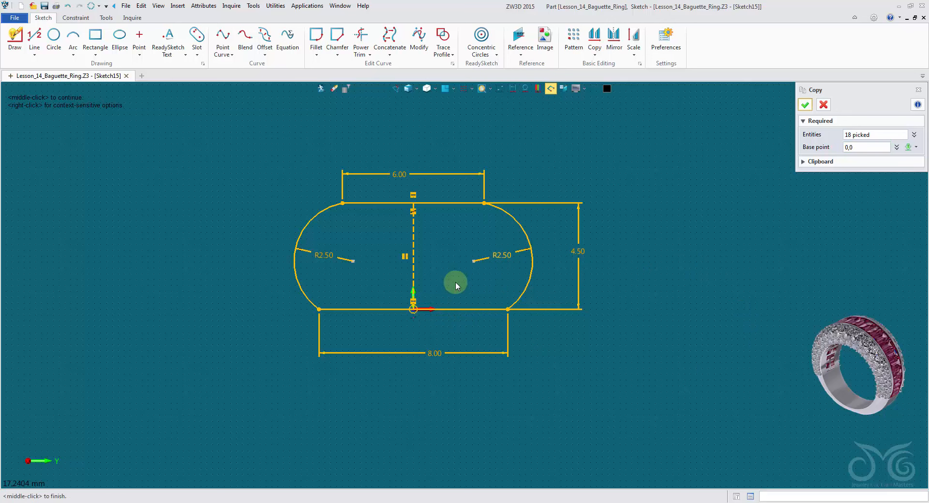
pyautogui.click(805, 105)
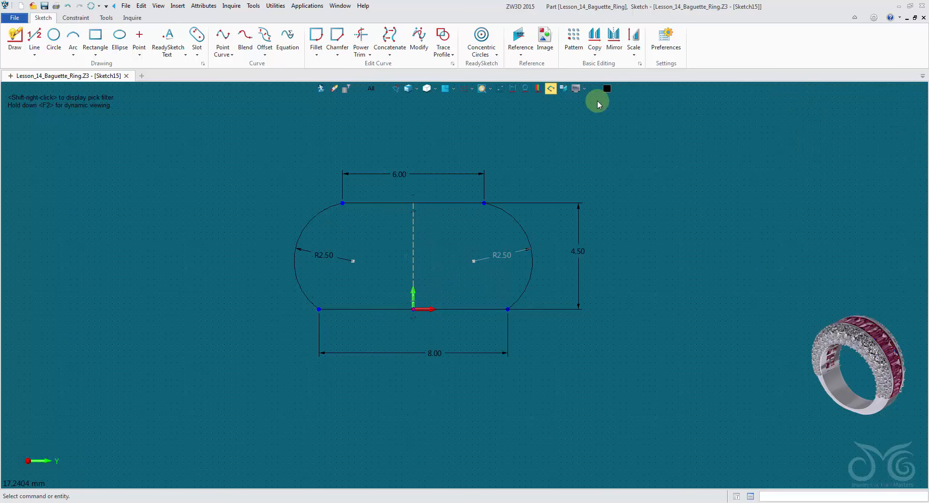
# Exit the finished sketch and insert a new sketch on the 6OClock datum plane at the base of the ring circle
pyautogui.click(320, 89)
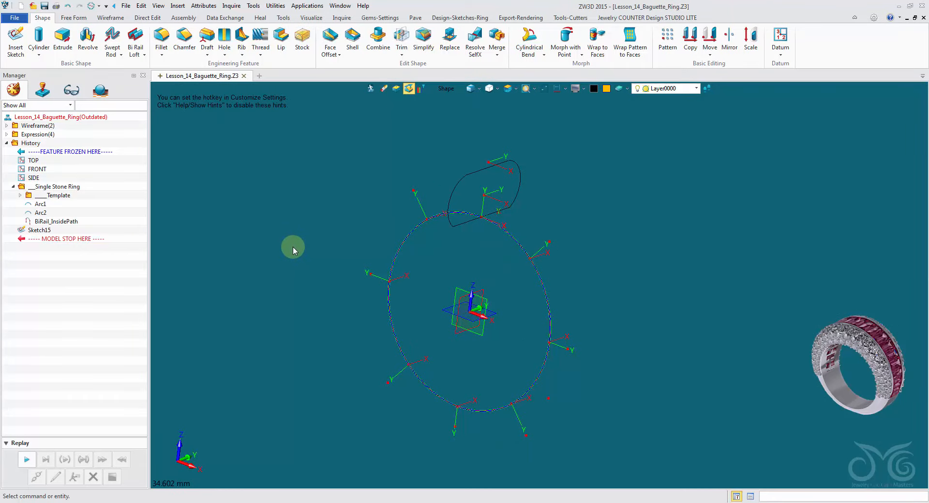
pyautogui.moveTo(292, 245); pyautogui.dragTo(286, 205, button='middle')
pyautogui.rightClick(286, 205)
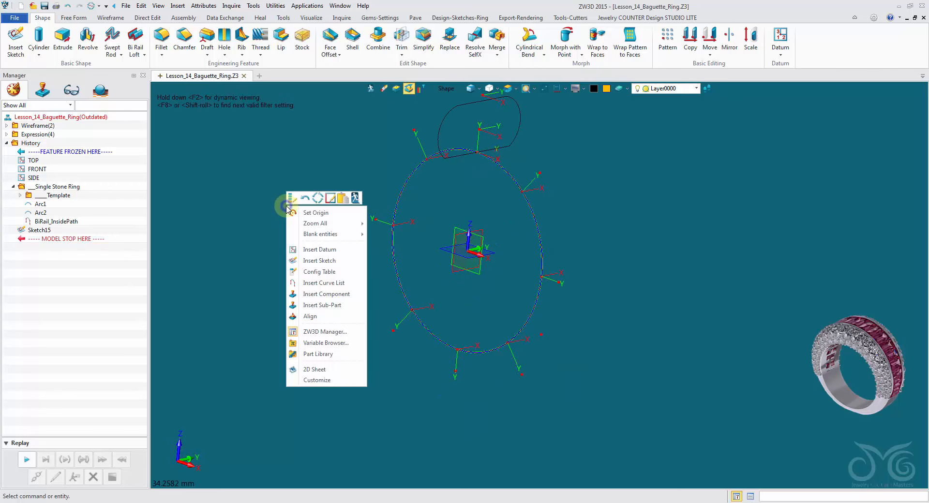
pyautogui.click(318, 261)
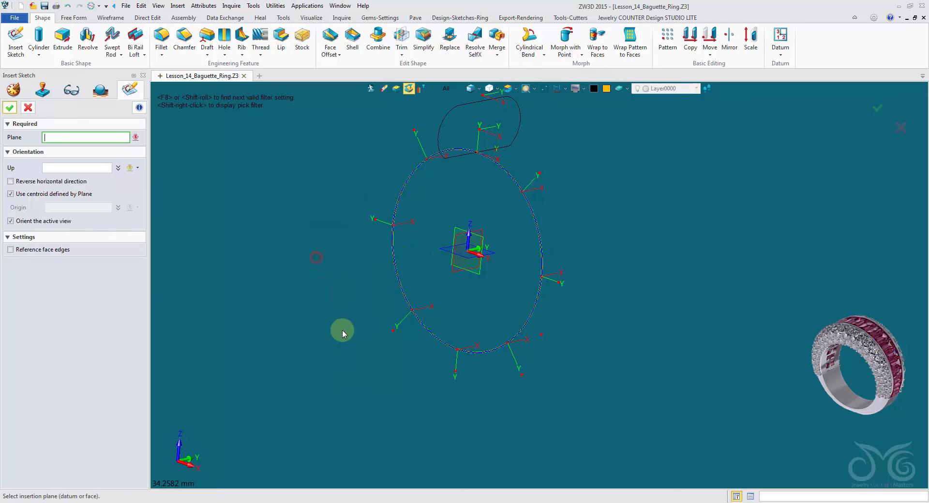
pyautogui.click(454, 361)
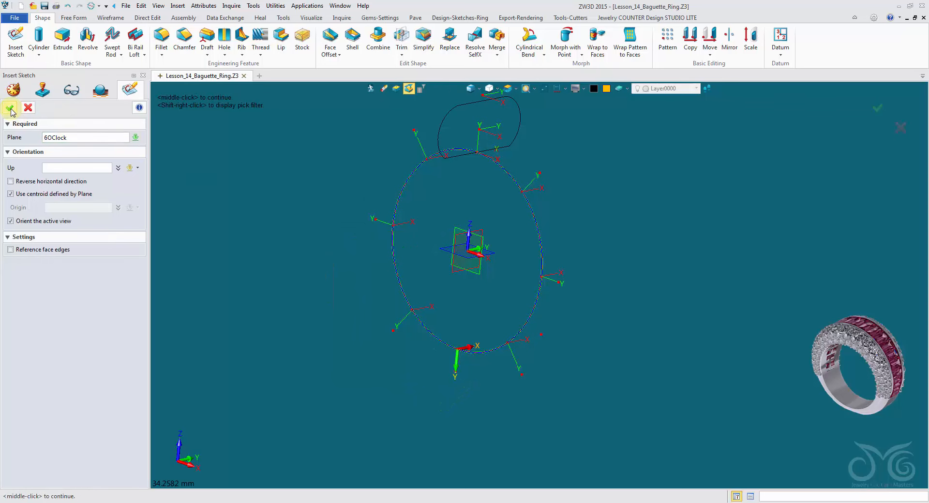
pyautogui.click(10, 109)
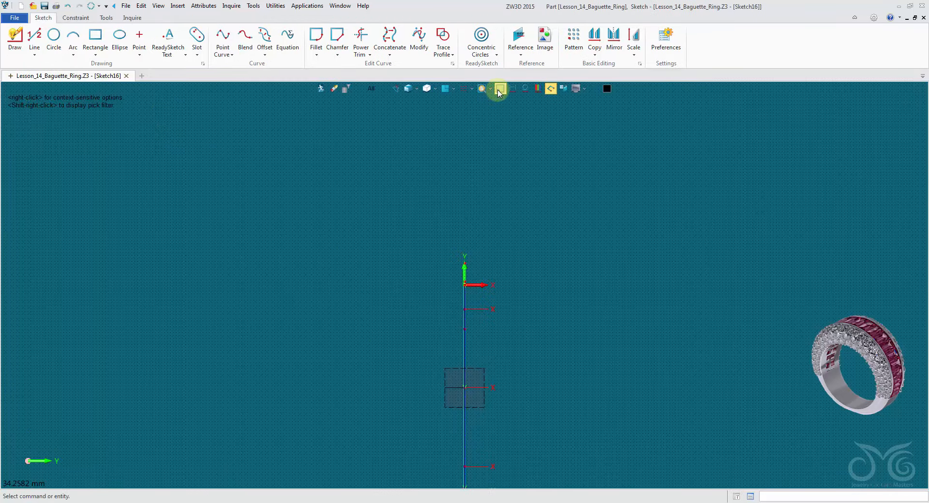
# Hide the surrounding model geometry and paste the copied profile with its base point on the sketch origin
pyautogui.click(499, 92)
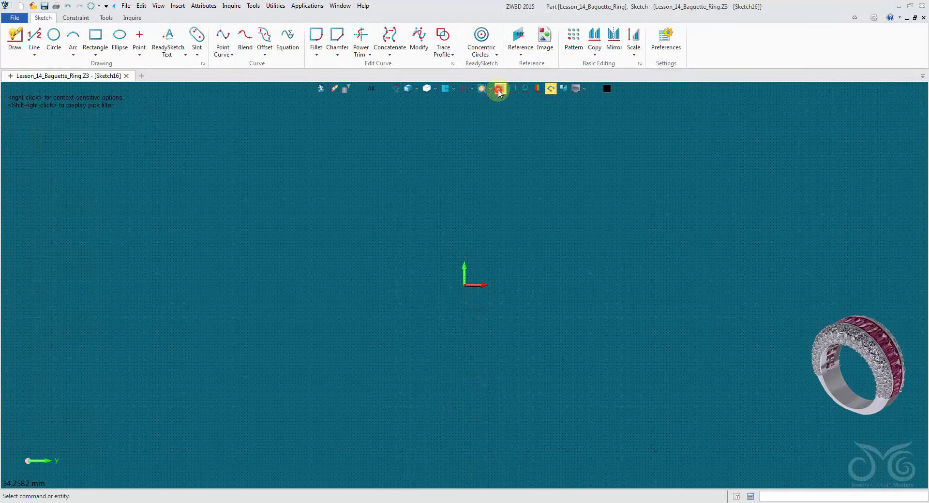
pyautogui.rightClick(513, 130)
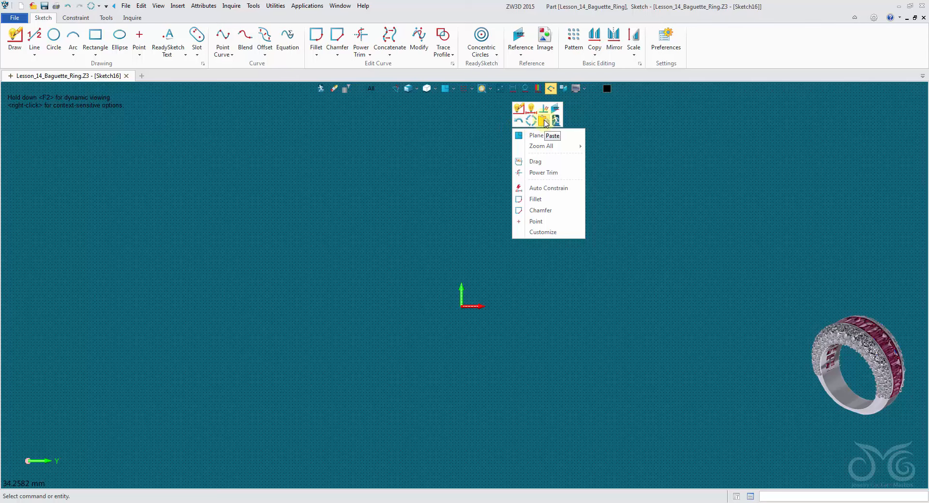
pyautogui.click(546, 121)
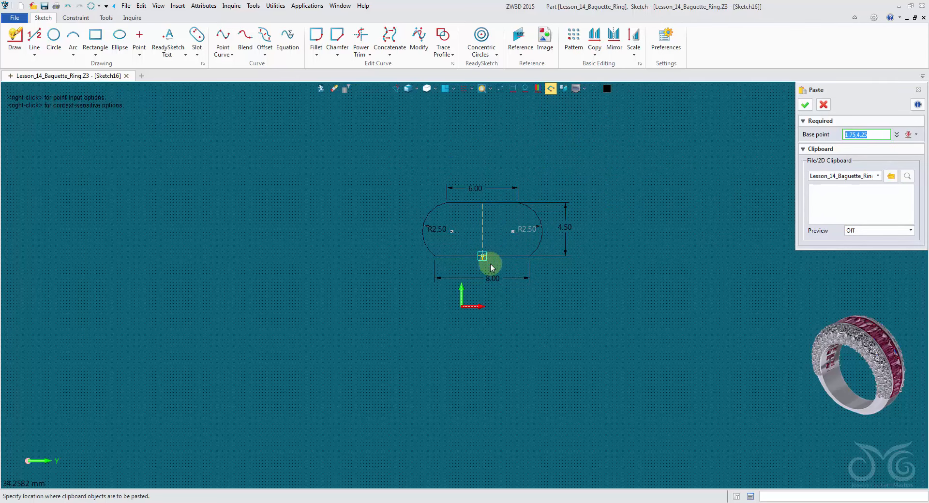
pyautogui.scroll(4, 489, 271)
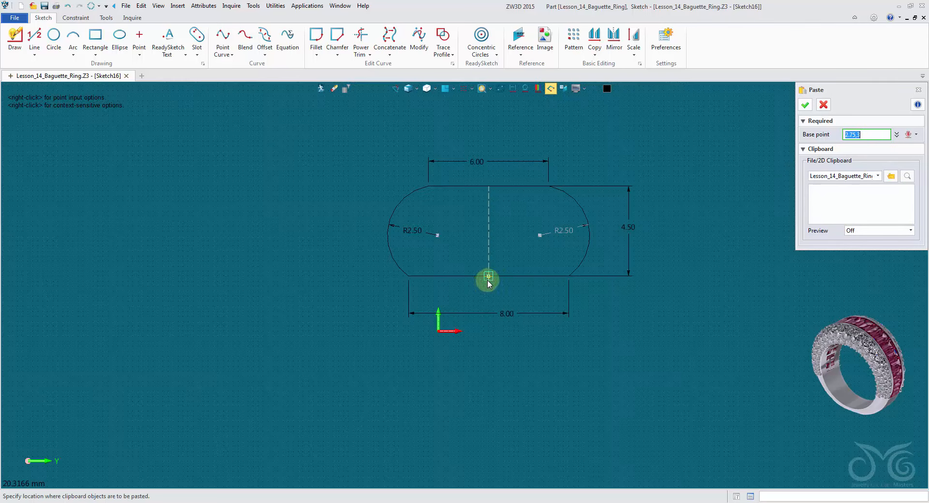
pyautogui.click(440, 333)
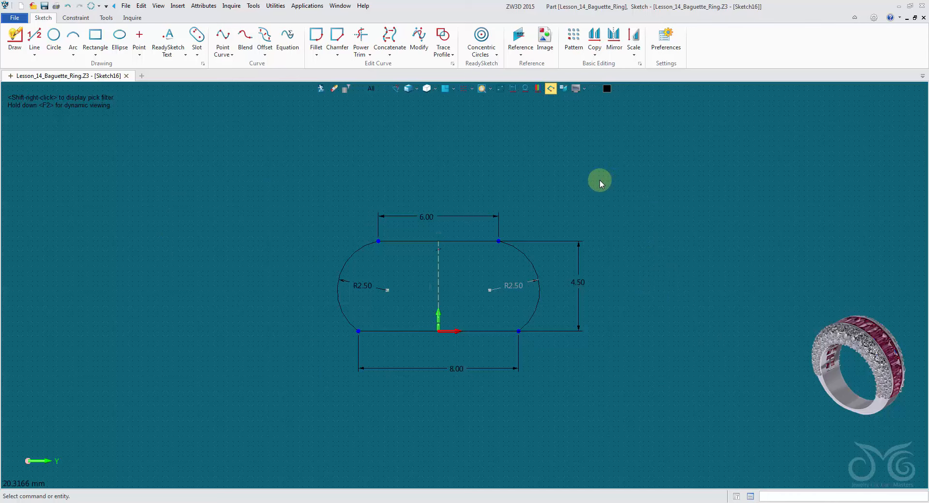
# Set the pasted profile's vertical height dimension to 3.5 mm
pyautogui.scroll(2, 577, 350)
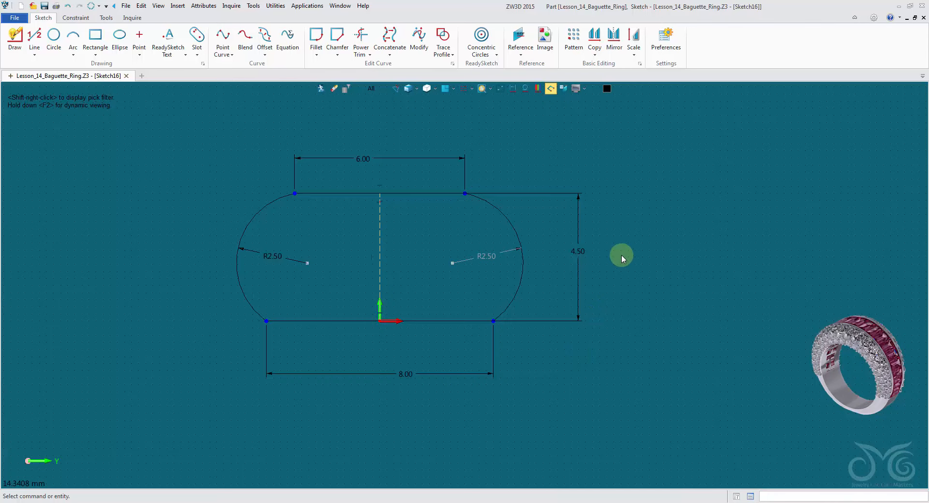
pyautogui.click(587, 249)
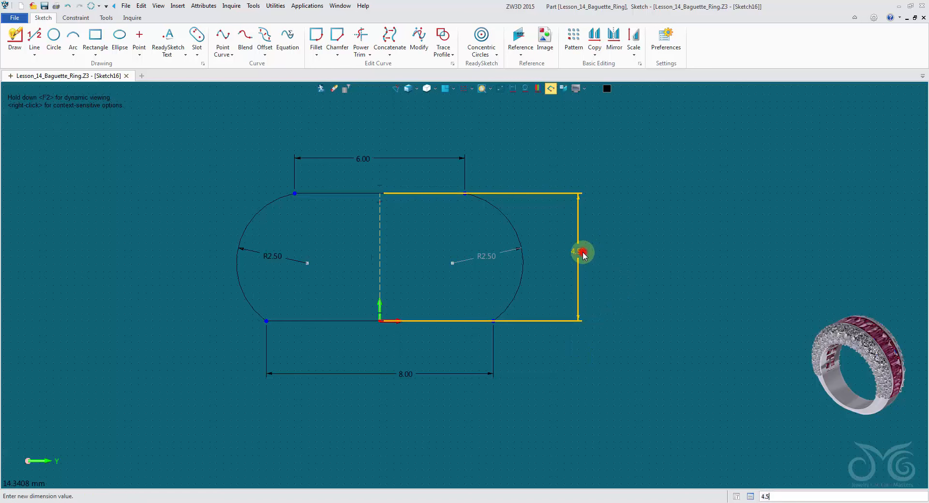
pyautogui.doubleClick(581, 251)
pyautogui.write('3.5')
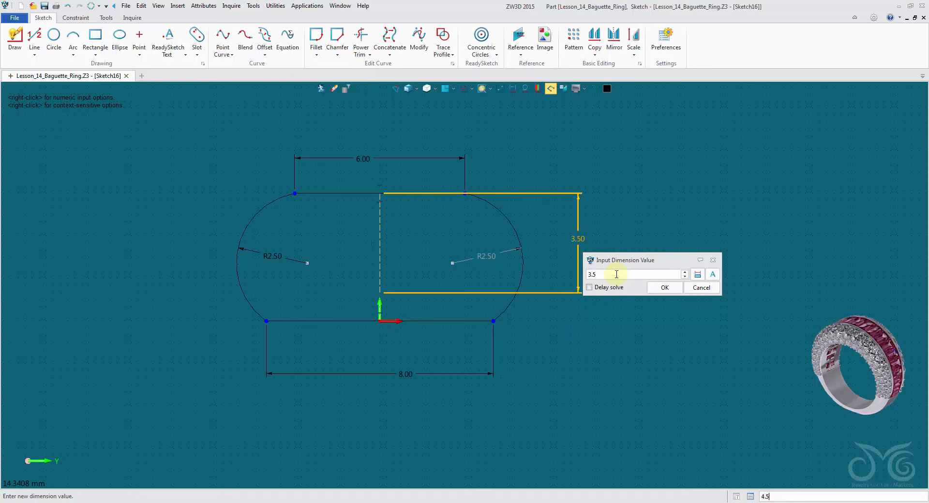
pyautogui.click(656, 290)
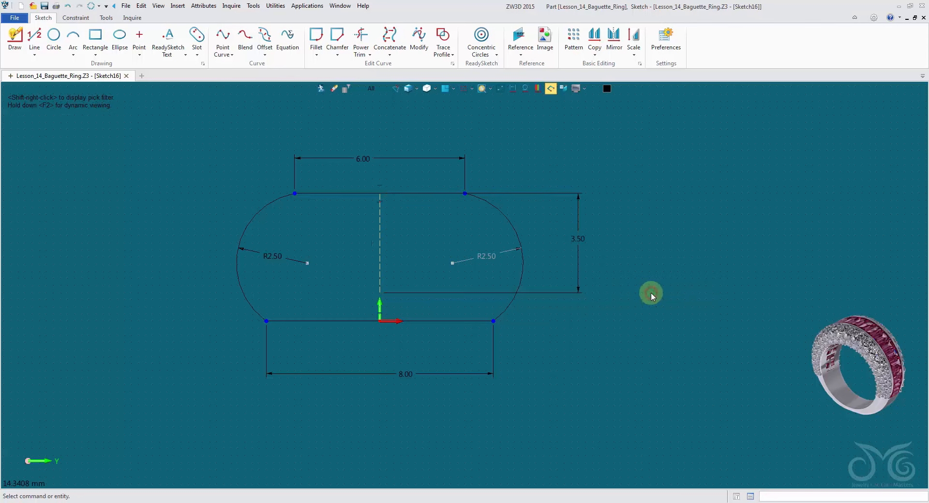
# Constrain the lower end of the vertical construction line coincident with the sketch origin
pyautogui.click(75, 18)
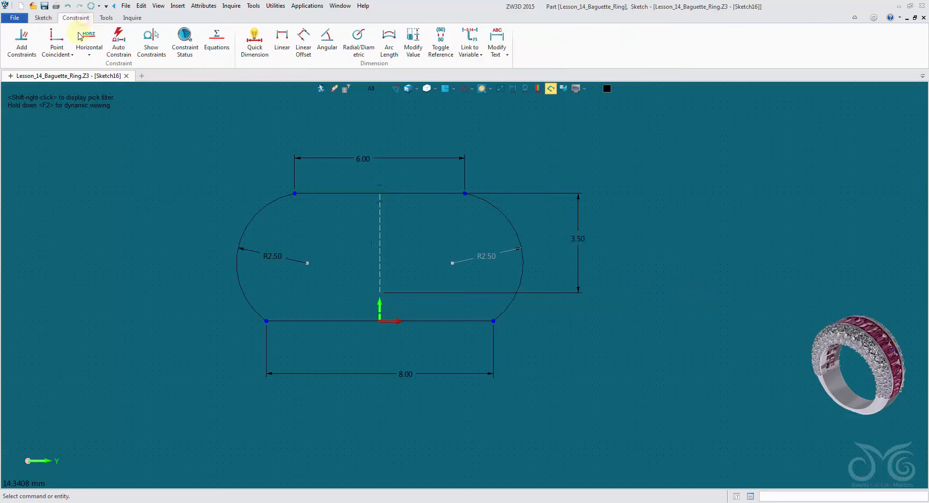
pyautogui.click(57, 43)
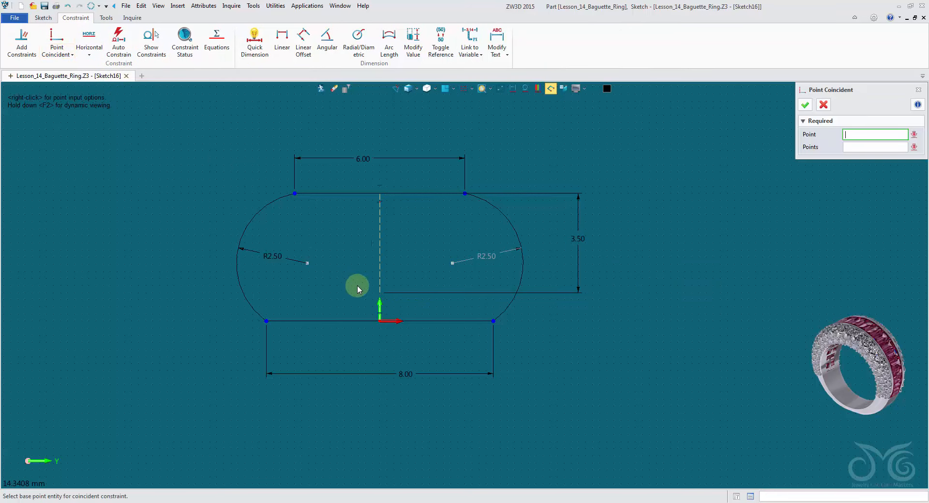
pyautogui.click(380, 292)
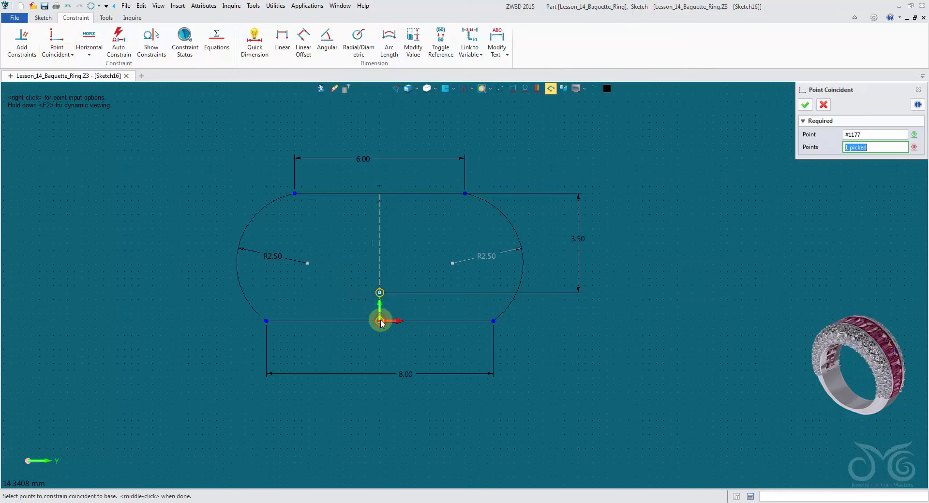
pyautogui.click(804, 106)
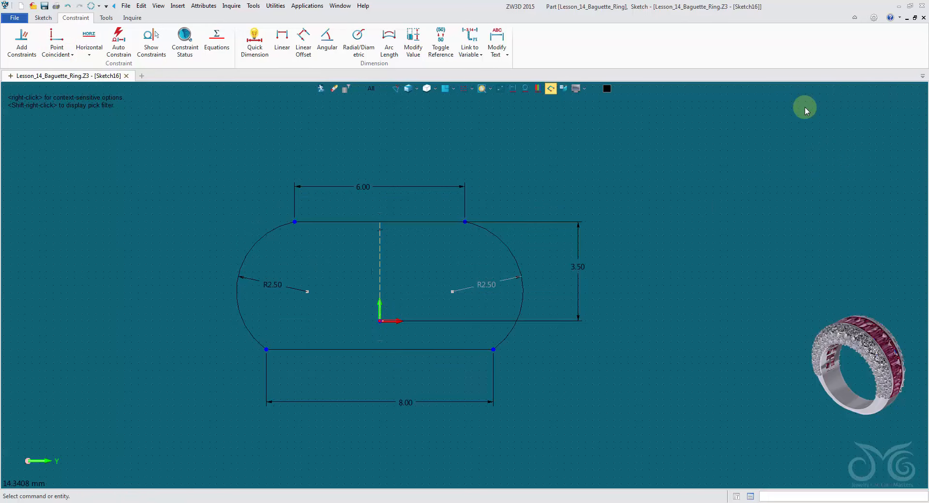
# Apply a Point to Midpoint constraint using both endpoints of the profile's lower horizontal line as the outer points
pyautogui.click(394, 355)
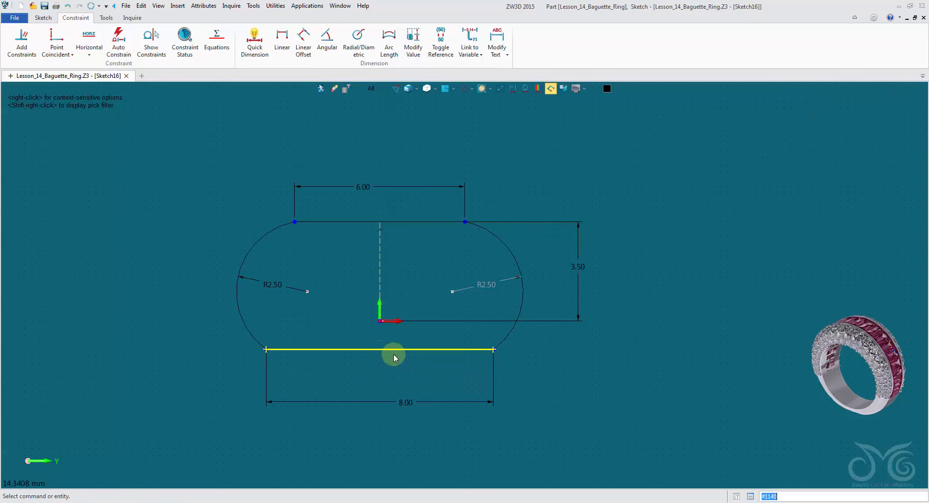
pyautogui.click(70, 54)
pyautogui.click(92, 121)
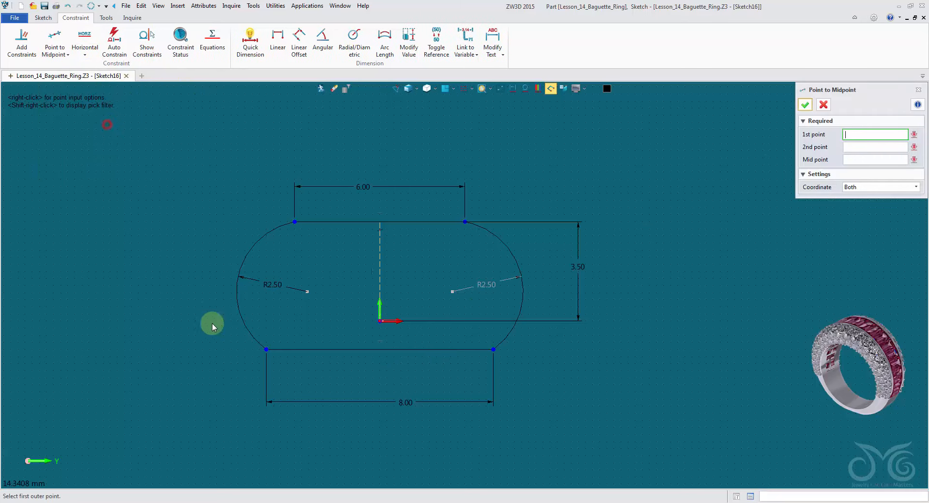
pyautogui.click(267, 349)
pyautogui.click(493, 350)
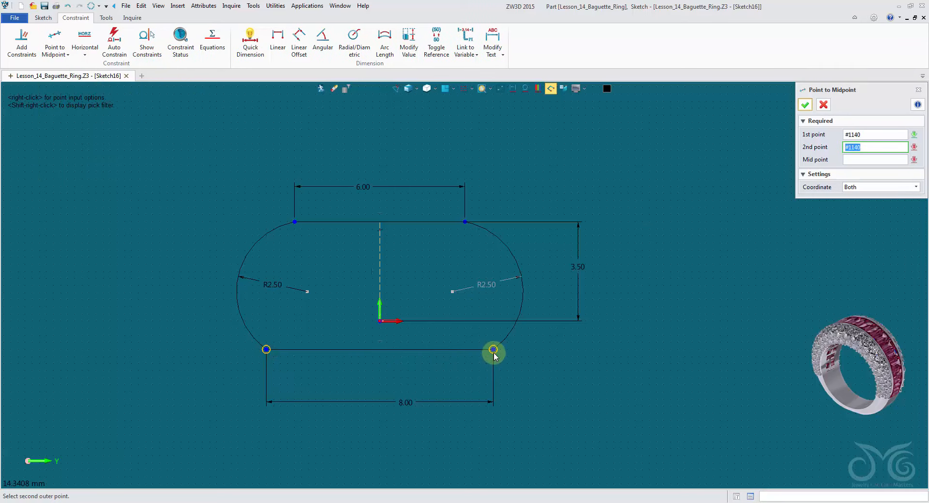
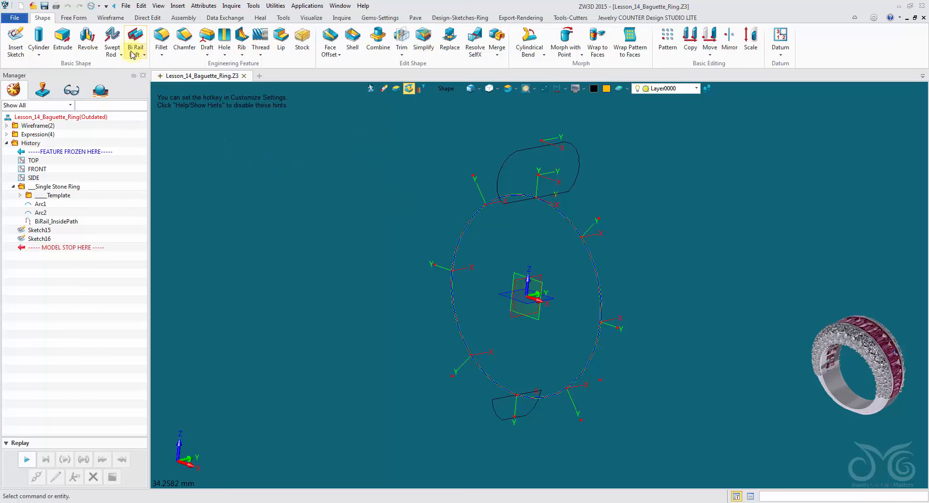
# Start a Drive Curve Loft and select the inside ring circle as the drive curve, picked as a curve list
pyautogui.click(132, 55)
pyautogui.click(146, 85)
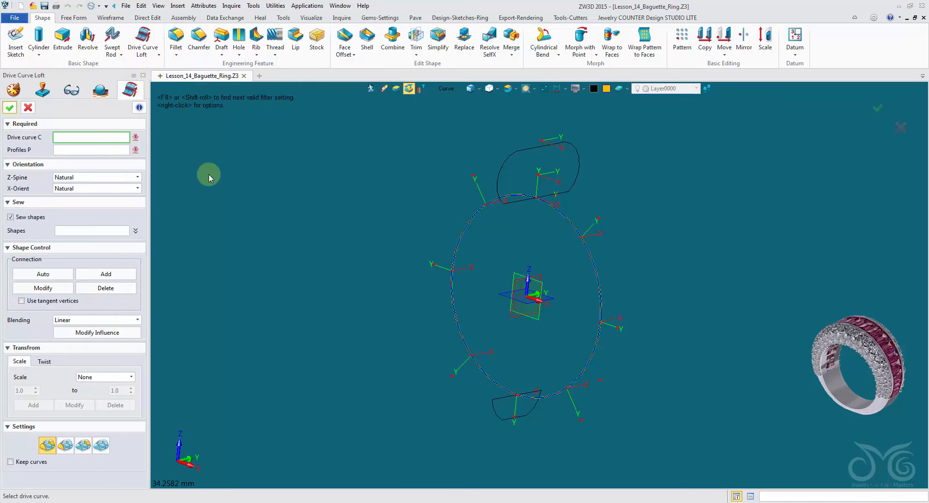
pyautogui.moveTo(422, 140); pyautogui.dragTo(434, 105, button='right')
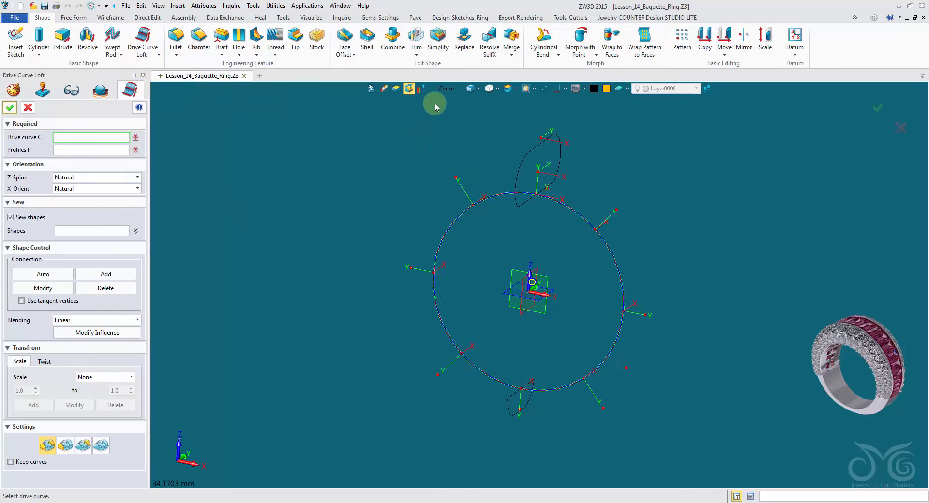
pyautogui.click(445, 89)
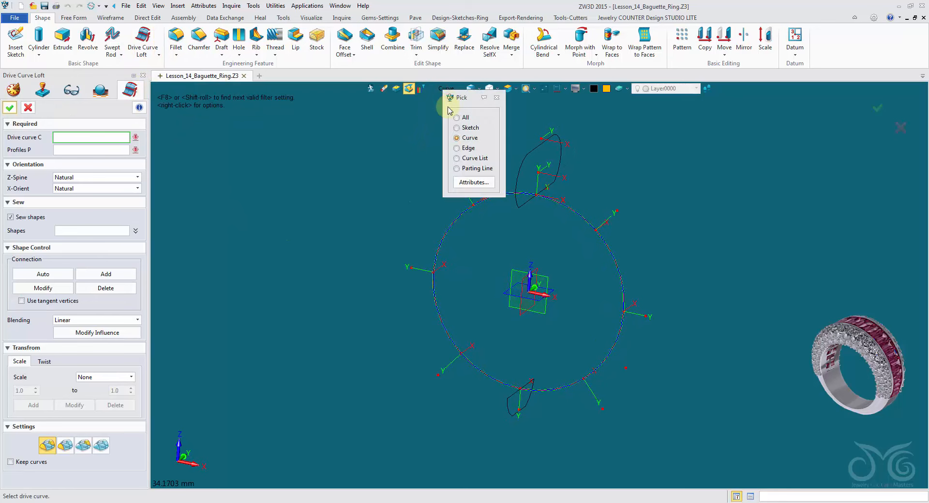
pyautogui.click(467, 163)
pyautogui.click(495, 197)
pyautogui.moveTo(495, 197); pyautogui.dragTo(449, 93, button='right')
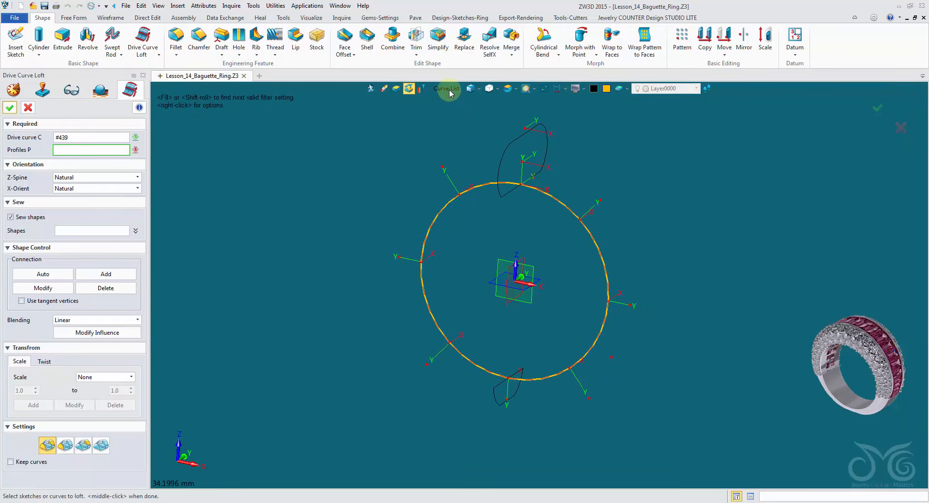
# Choose the top and bottom cross-section sketches as the two loft profiles
pyautogui.click(448, 93)
pyautogui.click(473, 128)
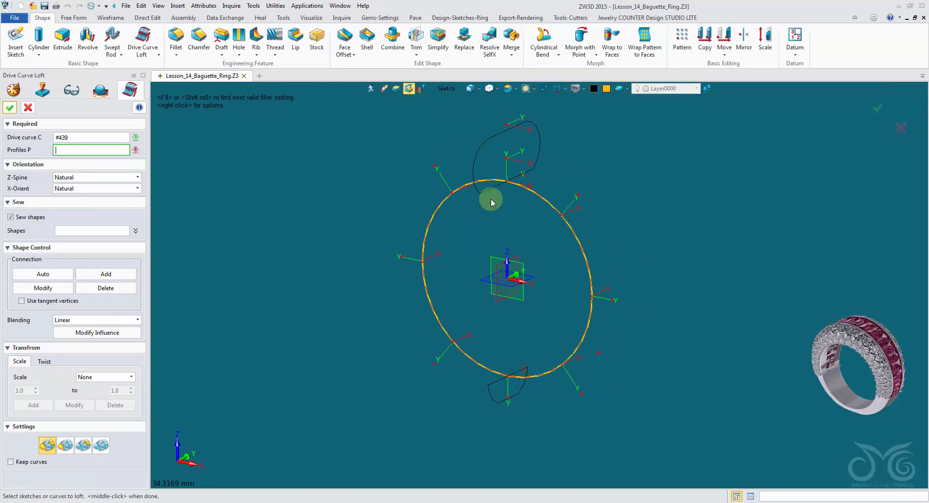
pyautogui.click(492, 201)
pyautogui.click(496, 384)
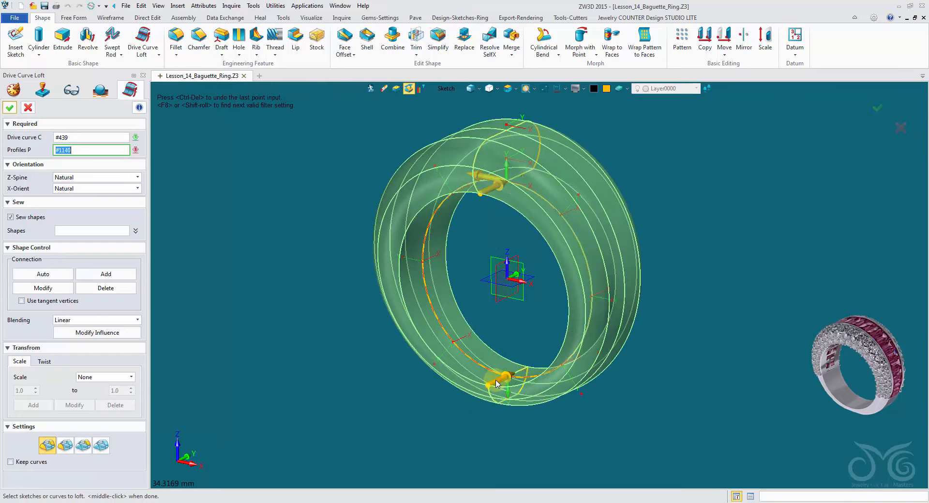
pyautogui.middleClick(485, 264)
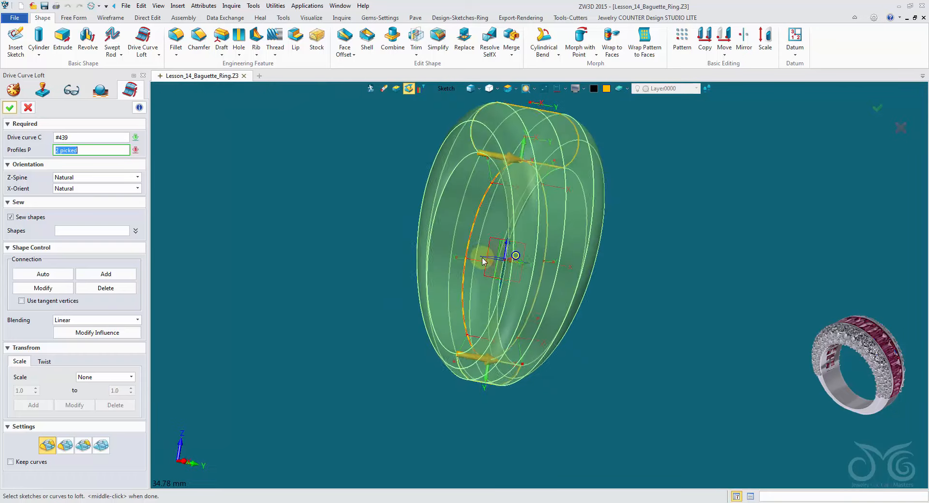
# Set the loft to have no end caps and create the ring body
pyautogui.click(103, 449)
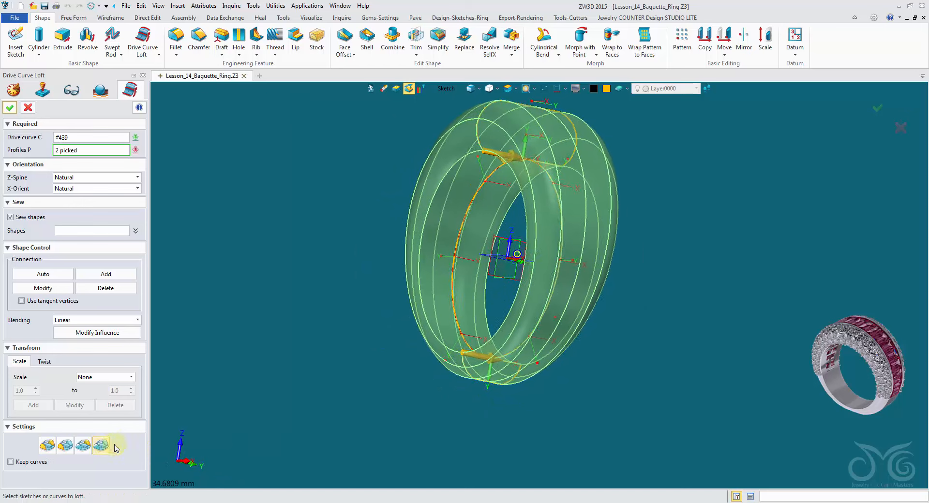
pyautogui.moveTo(271, 334); pyautogui.dragTo(354, 302, button='middle')
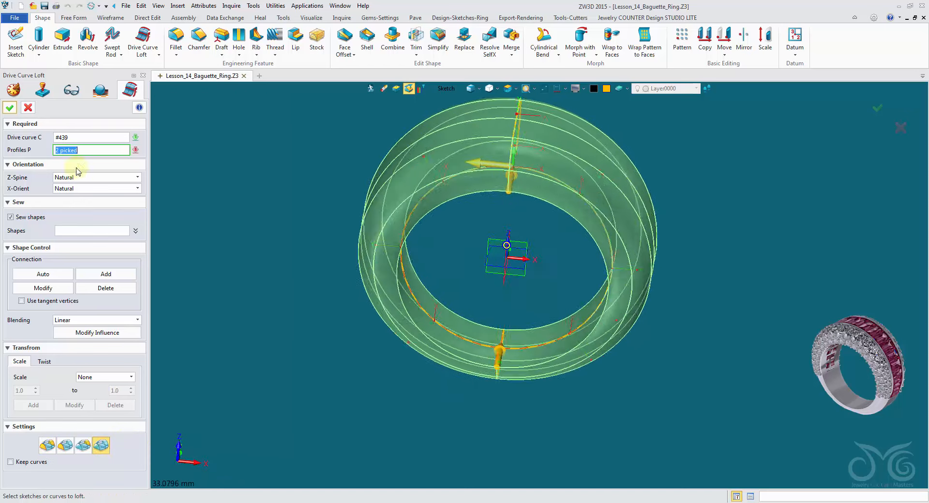
pyautogui.click(10, 107)
pyautogui.moveTo(244, 184); pyautogui.dragTo(447, 213, button='middle')
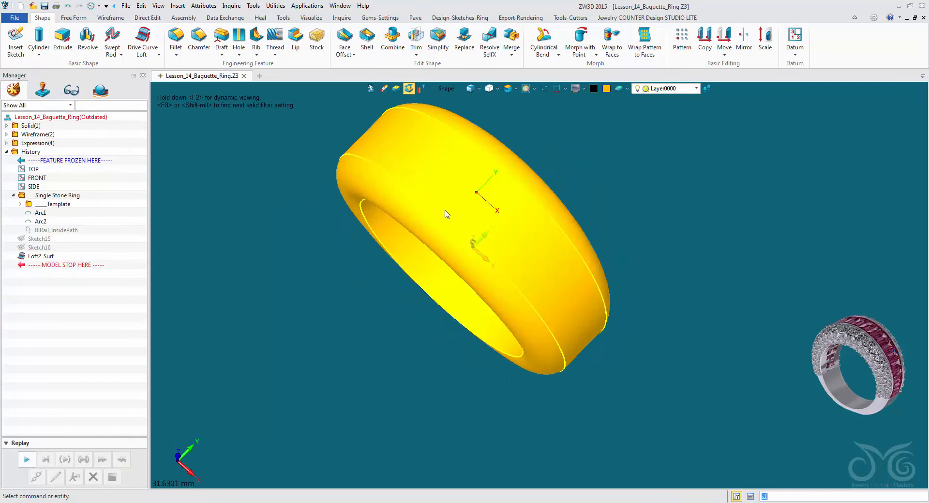
# Set the selection filter to Face and examine the individual faces of the lofted ring
pyautogui.click(446, 88)
pyautogui.click(467, 185)
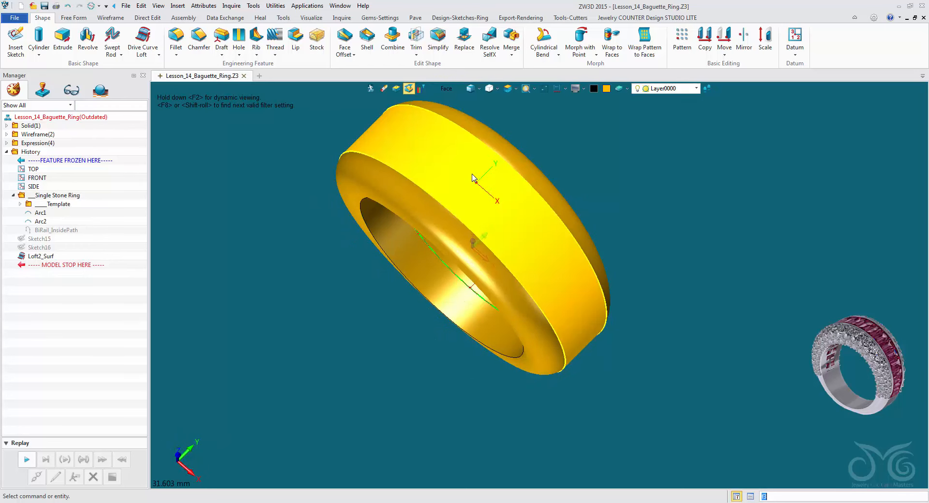
pyautogui.moveTo(473, 178); pyautogui.dragTo(450, 145, button='middle')
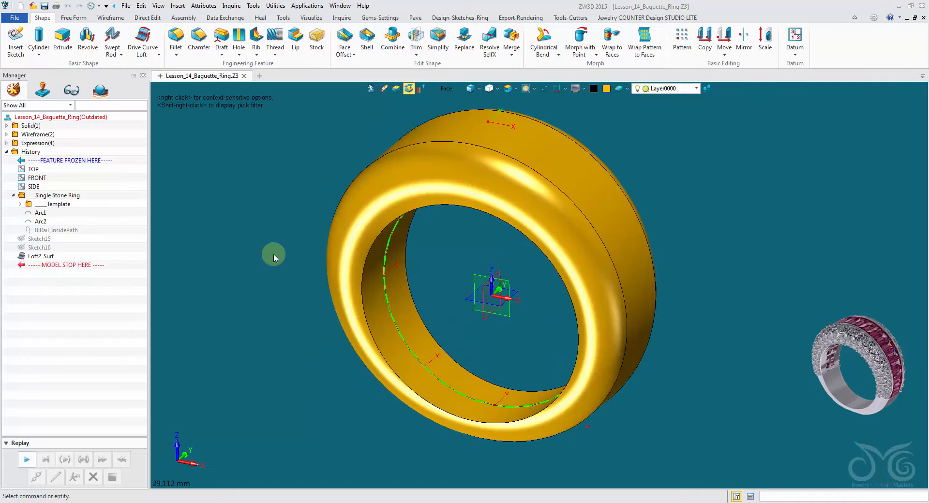
# Insert a new sketch on the FRONT datum plane at the ring's centre
pyautogui.rightClick(265, 242)
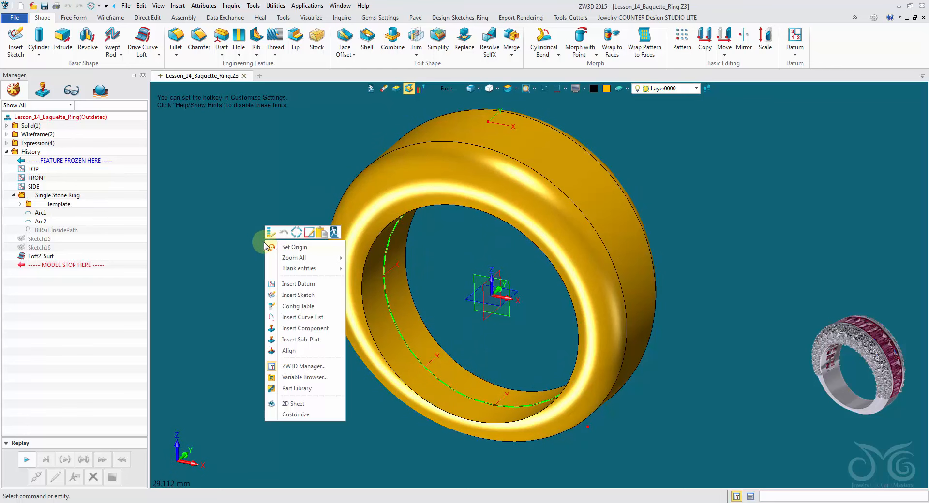
pyautogui.click(278, 295)
pyautogui.click(472, 313)
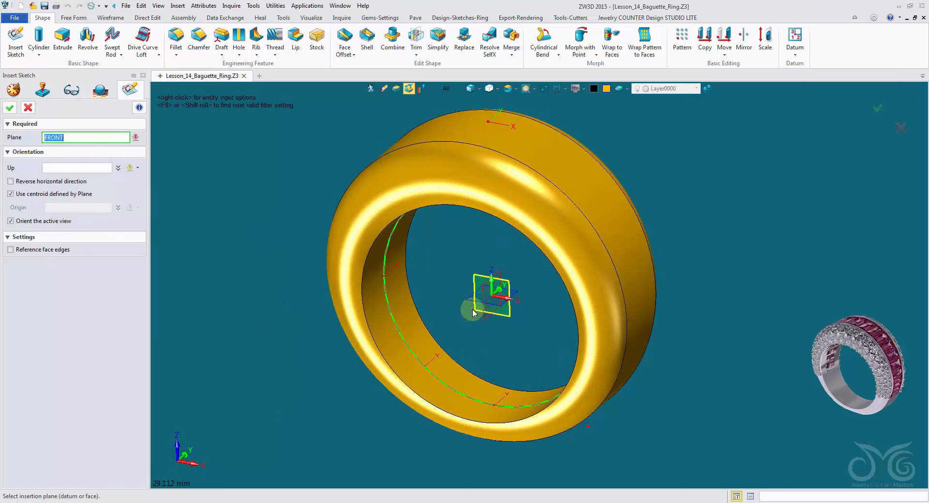
pyautogui.click(10, 109)
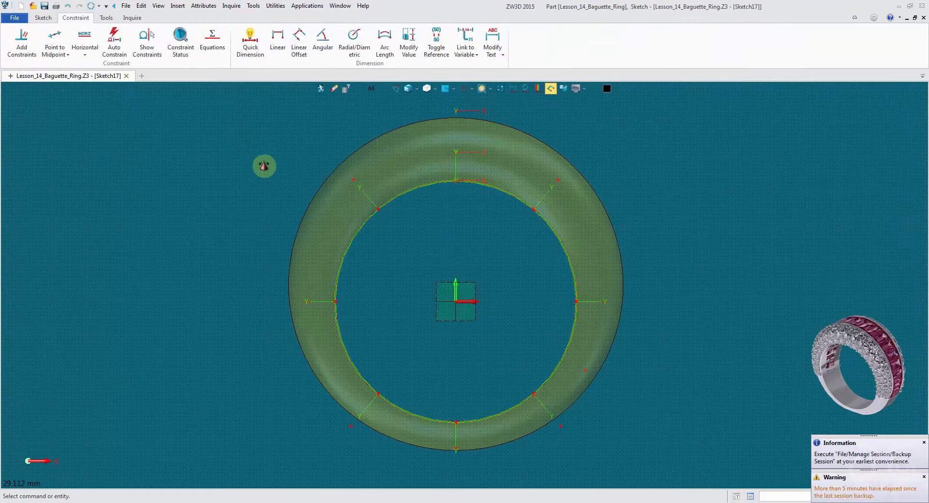
pyautogui.moveTo(265, 169); pyautogui.dragTo(271, 177, button='middle')
pyautogui.rightClick(273, 181)
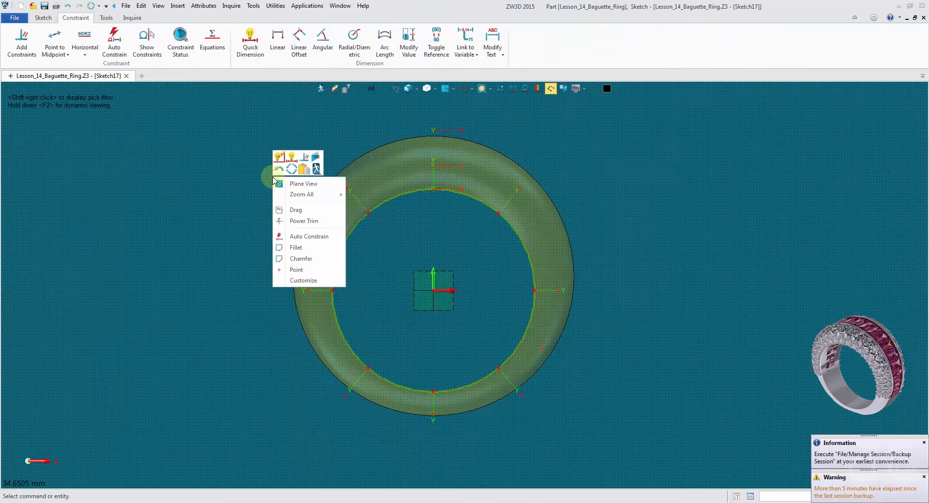
pyautogui.click(327, 151)
# Draw a vertical line about 4.75 mm long straight down from the sketch origin
pyautogui.click(41, 18)
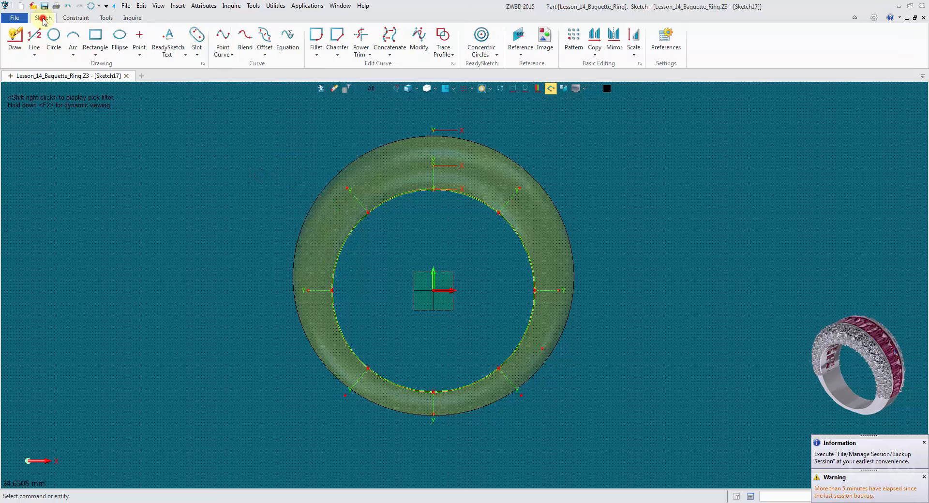
pyautogui.click(35, 41)
pyautogui.scroll(3, 473, 311)
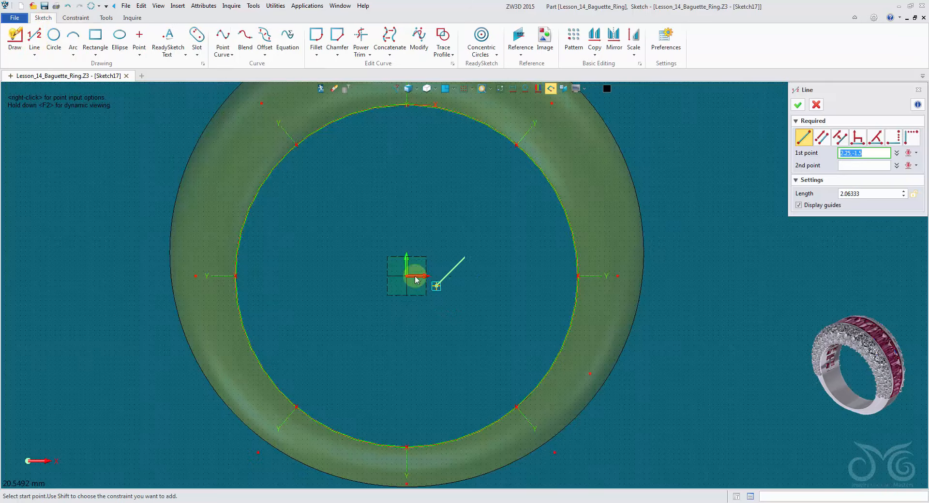
pyautogui.click(407, 276)
pyautogui.click(407, 370)
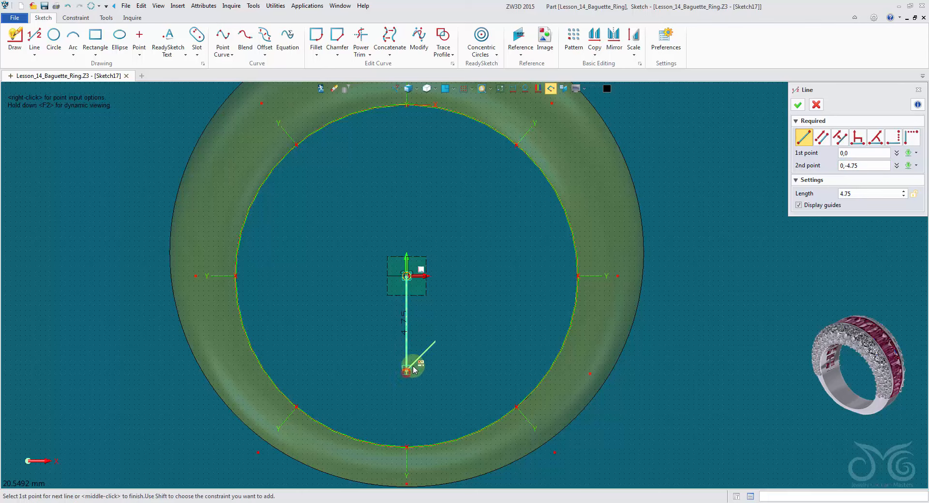
pyautogui.click(798, 109)
# Draw a sloped line about 16.4 mm long from the sketch origin down past the ring's outer edge
pyautogui.middleClick(448, 230)
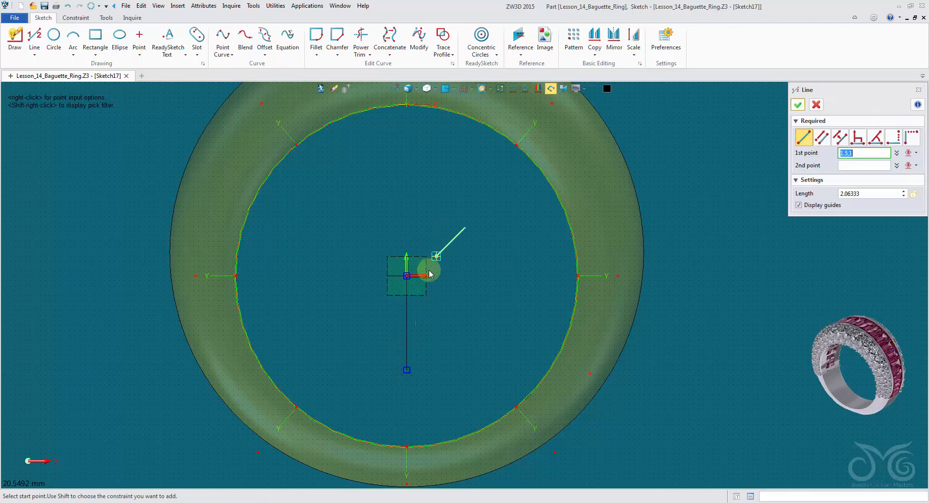
pyautogui.click(406, 276)
pyautogui.click(693, 430)
pyautogui.click(796, 106)
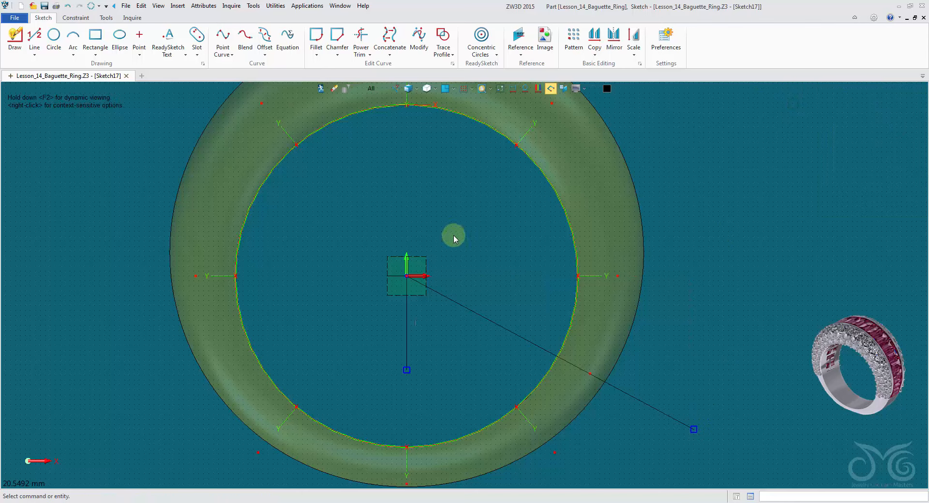
# Convert the vertical line below the origin to construction geometry
pyautogui.moveTo(437, 253); pyautogui.dragTo(429, 220, button='right')
pyautogui.rightClick(402, 260)
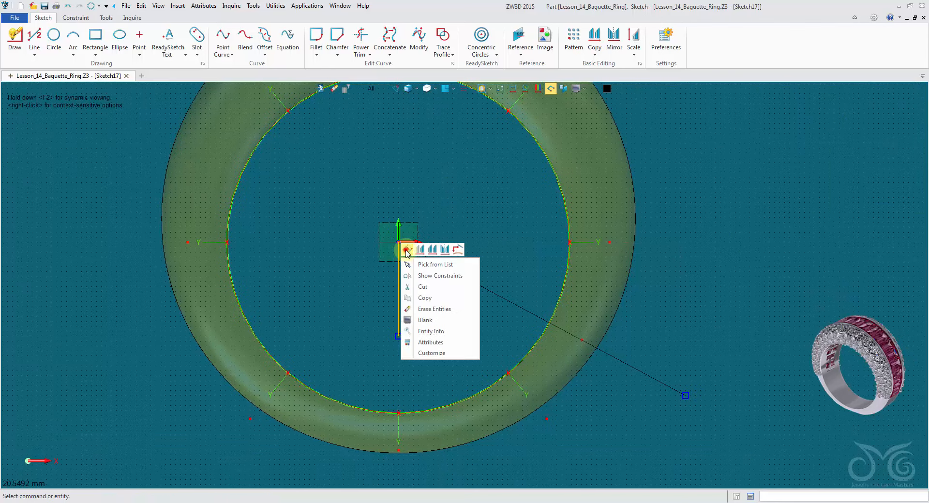
pyautogui.click(406, 249)
# Dimension the sloped line's length and set it to 20 mm
pyautogui.rightClick(471, 211)
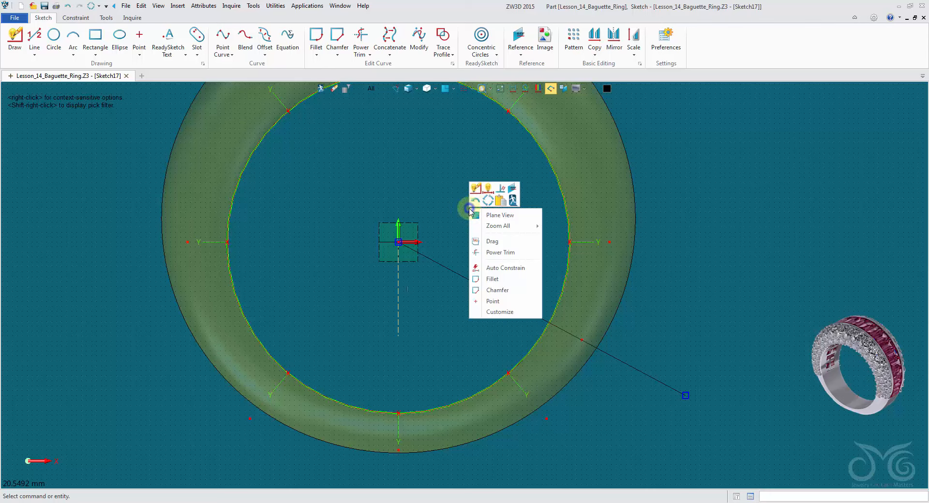
pyautogui.click(487, 195)
pyautogui.click(491, 290)
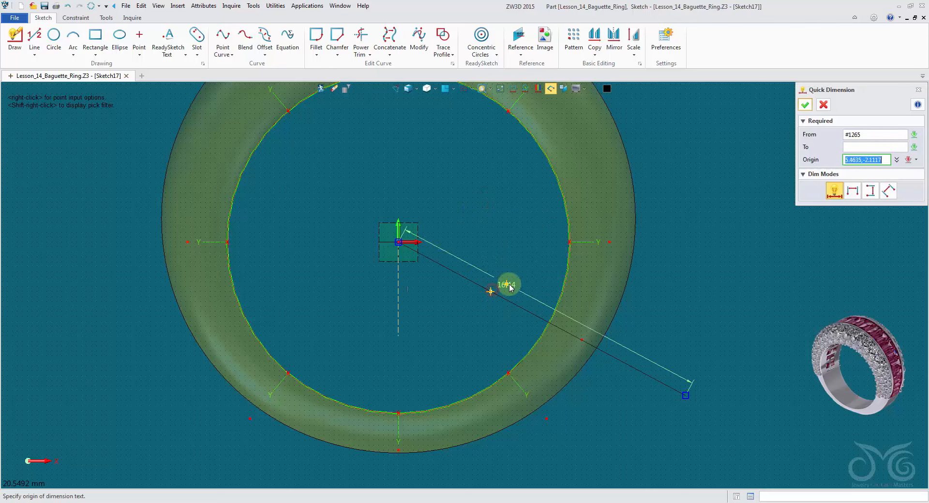
pyautogui.click(510, 287)
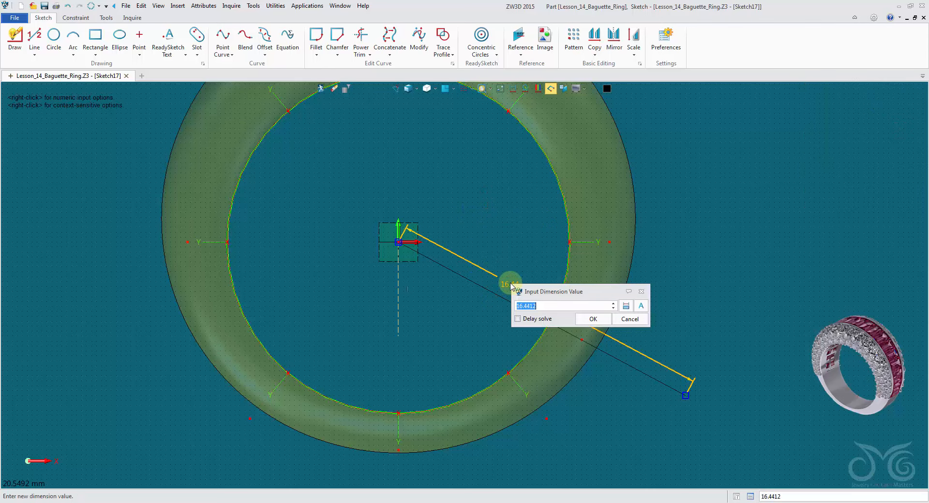
pyautogui.write('20')
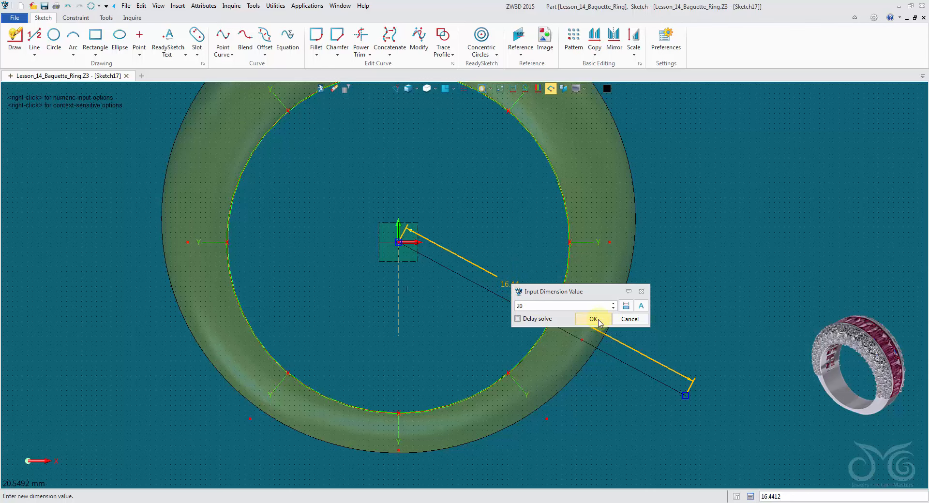
pyautogui.click(593, 319)
# Dimension the angle between the vertical construction line and the sloped line and set it to 75°
pyautogui.click(398, 300)
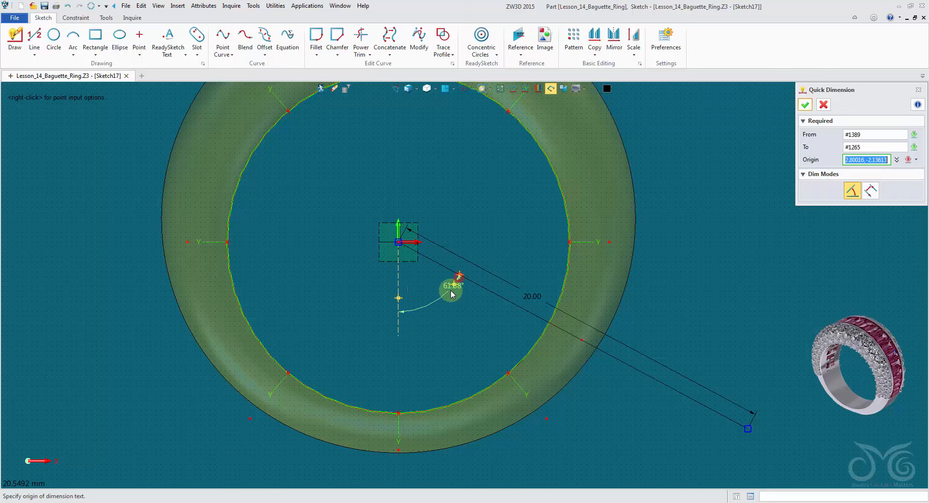
pyautogui.click(441, 300)
pyautogui.click(488, 322)
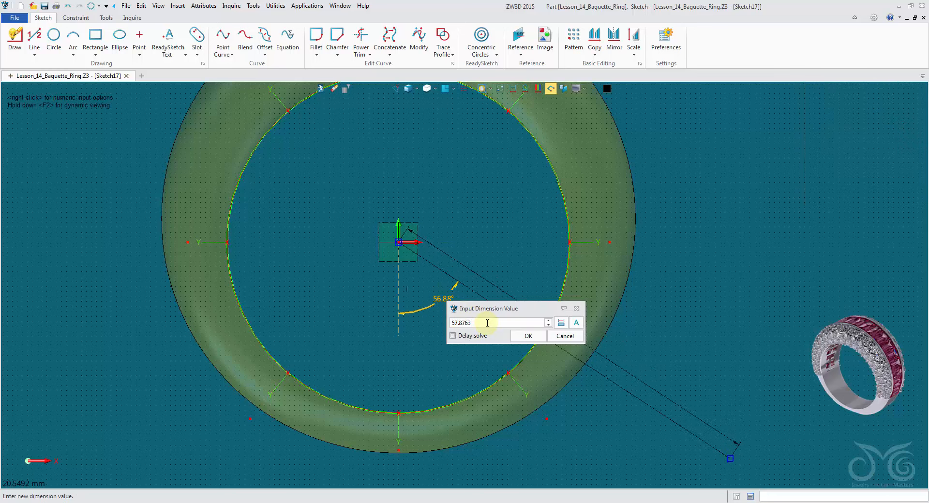
pyautogui.scroll(-2, 488, 324)
pyautogui.scroll(15, 487, 323)
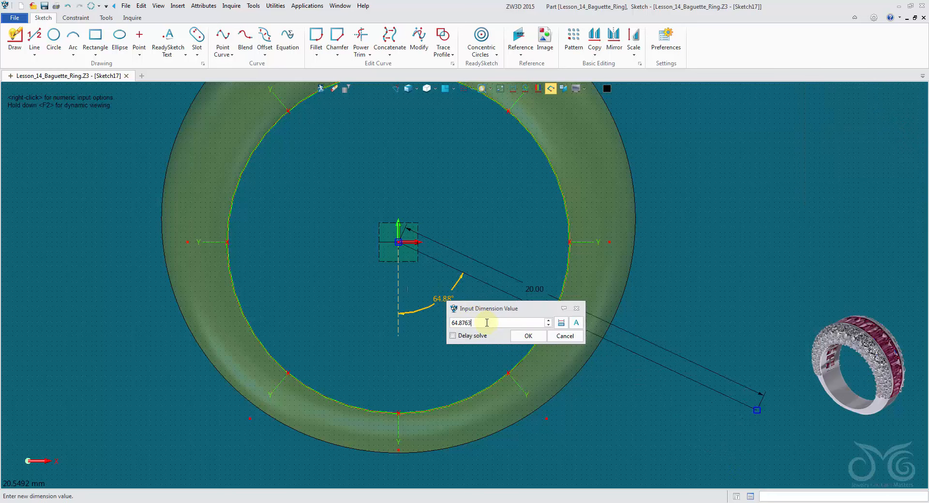
pyautogui.scroll(1, 487, 322)
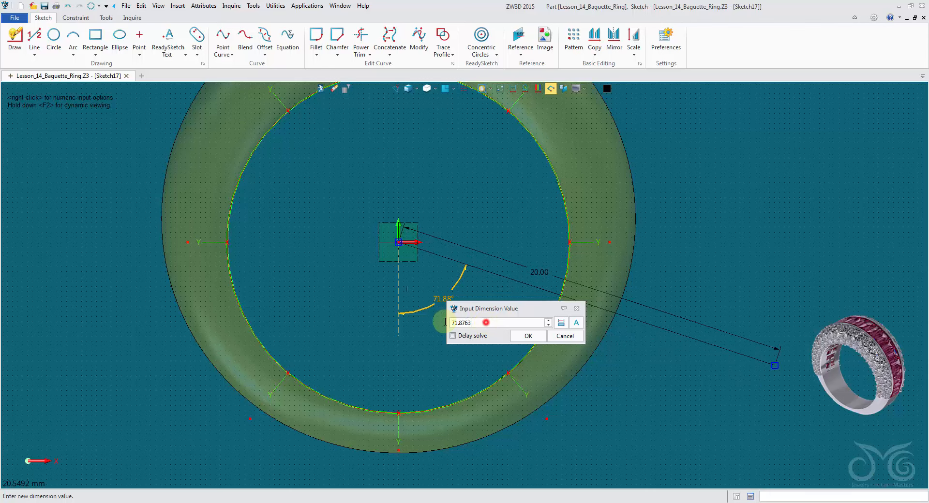
pyautogui.click(529, 337)
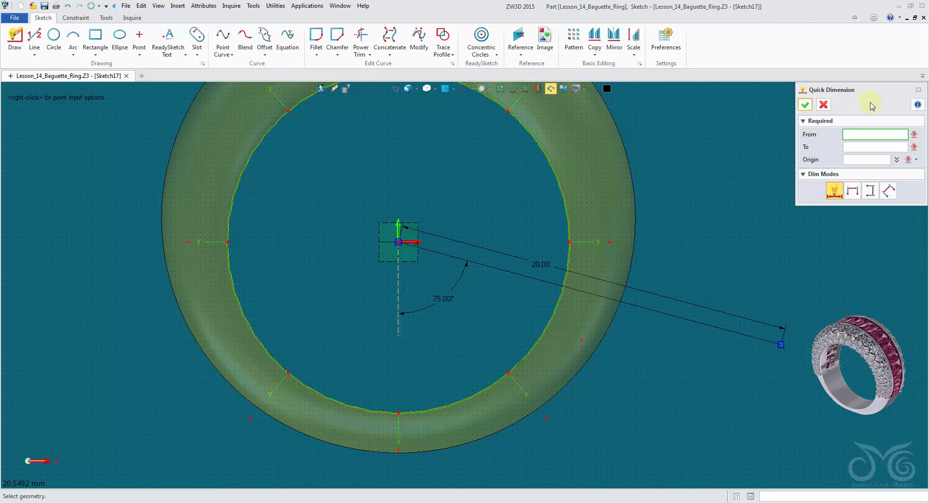
# Mirror the sloped 20 mm line about the vertical construction line, keeping the original
pyautogui.click(823, 104)
pyautogui.scroll(-2, 485, 187)
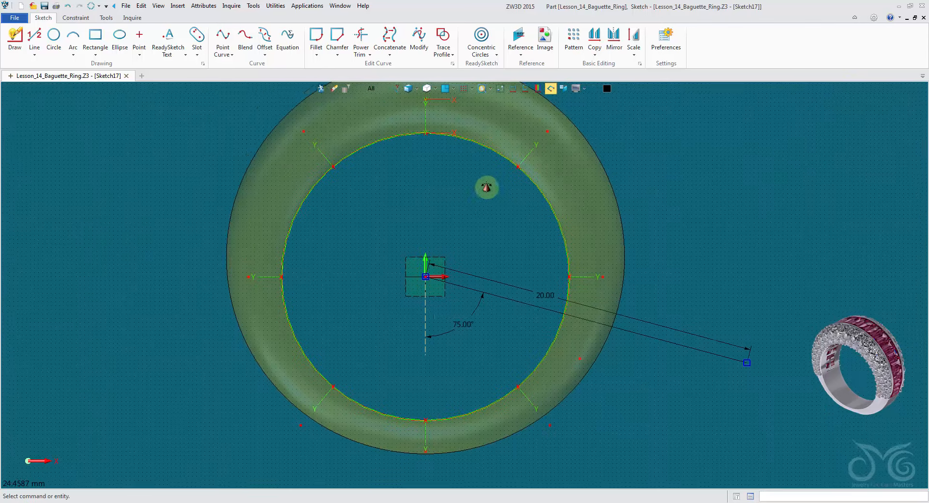
pyautogui.click(614, 41)
pyautogui.click(529, 304)
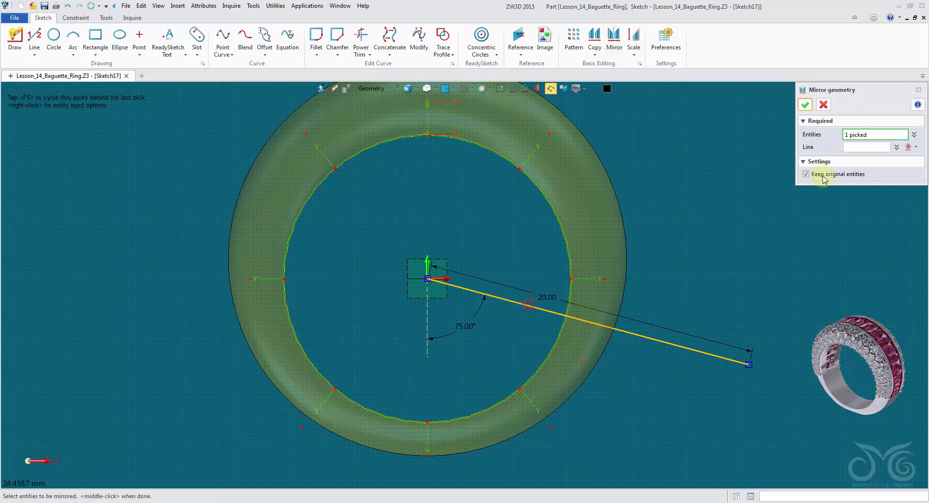
pyautogui.click(425, 305)
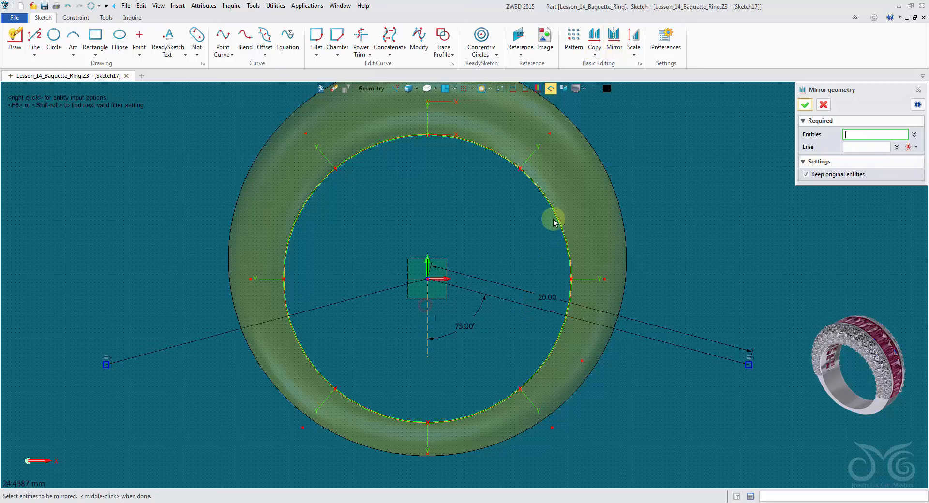
pyautogui.click(823, 105)
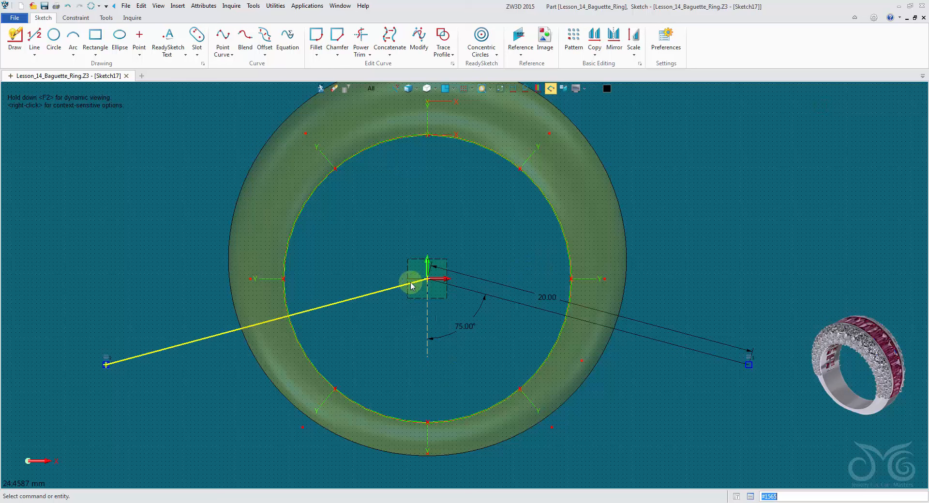
# Set the angle between the vertical construction line and the dimensioned sloped line to 79°
pyautogui.rightClick(475, 318)
pyautogui.click(481, 310)
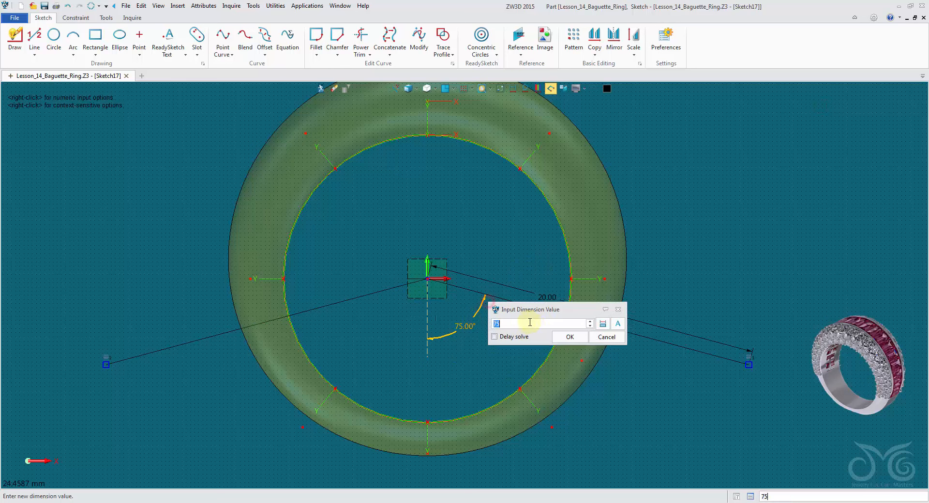
pyautogui.scroll(4, 536, 326)
pyautogui.click(566, 338)
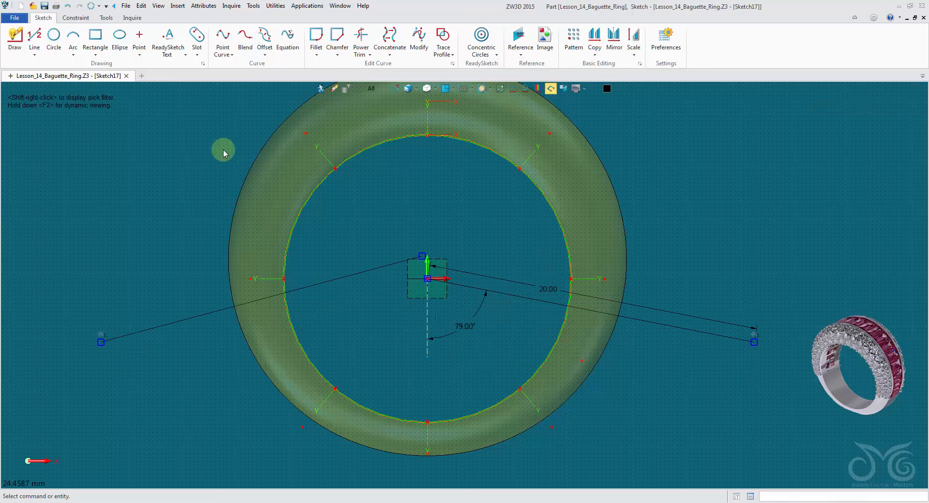
# Constrain the inner endpoint of the mirrored line coincident with the sketch origin
pyautogui.click(74, 19)
pyautogui.click(67, 56)
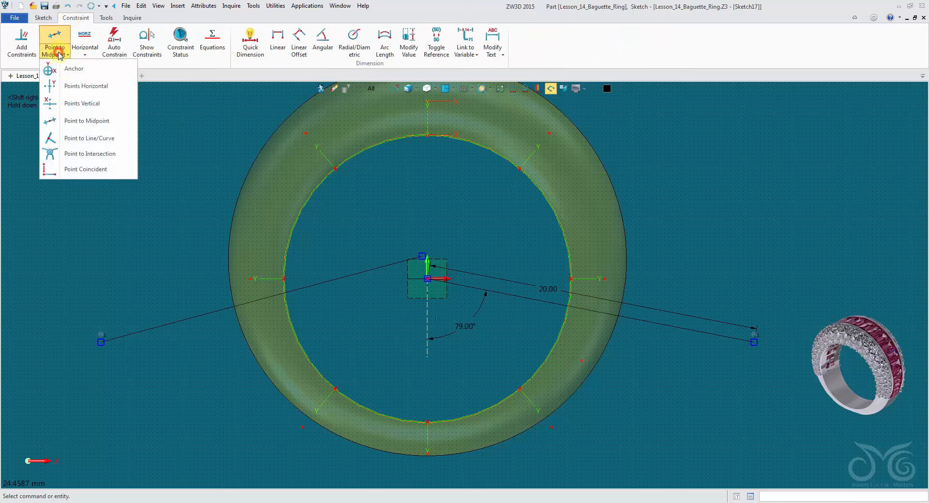
pyautogui.click(81, 167)
pyautogui.click(421, 256)
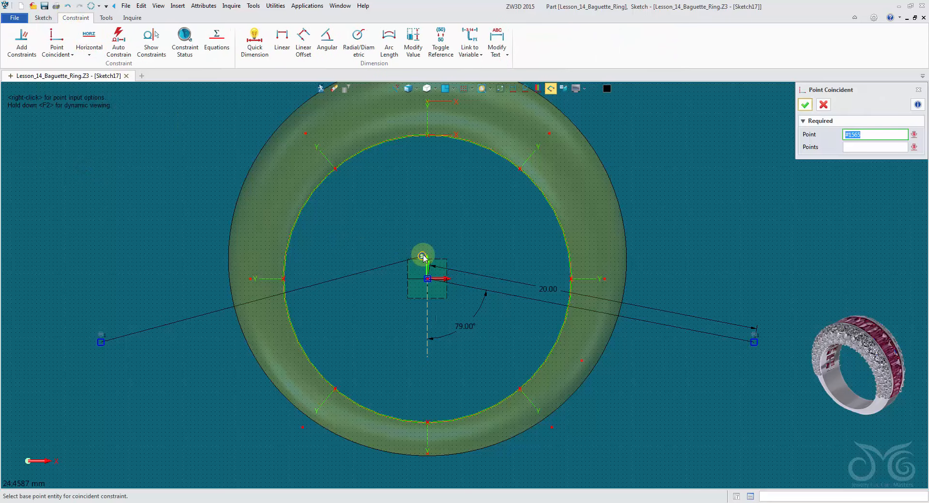
pyautogui.click(427, 279)
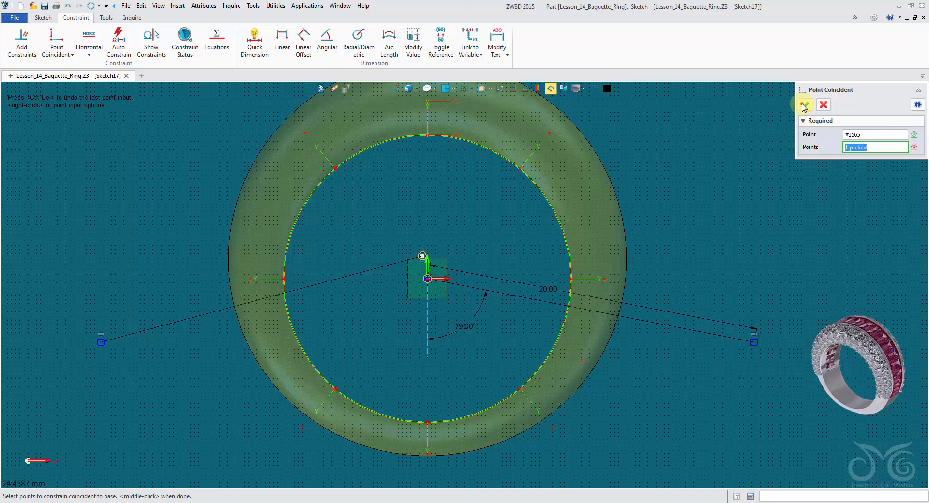
pyautogui.click(804, 105)
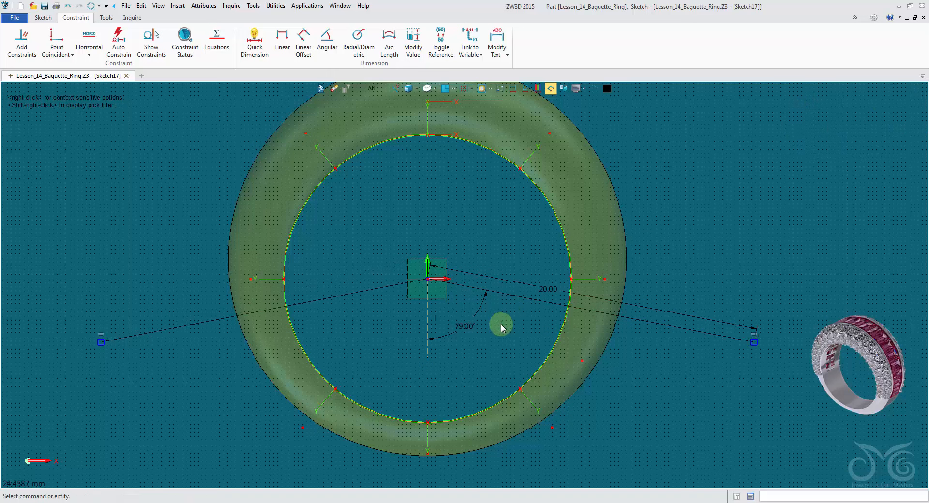
# Test smaller values for the angle between the construction line and the sloped line, and set it to 75°
pyautogui.rightClick(481, 315)
pyautogui.click(485, 308)
pyautogui.scroll(-1, 530, 333)
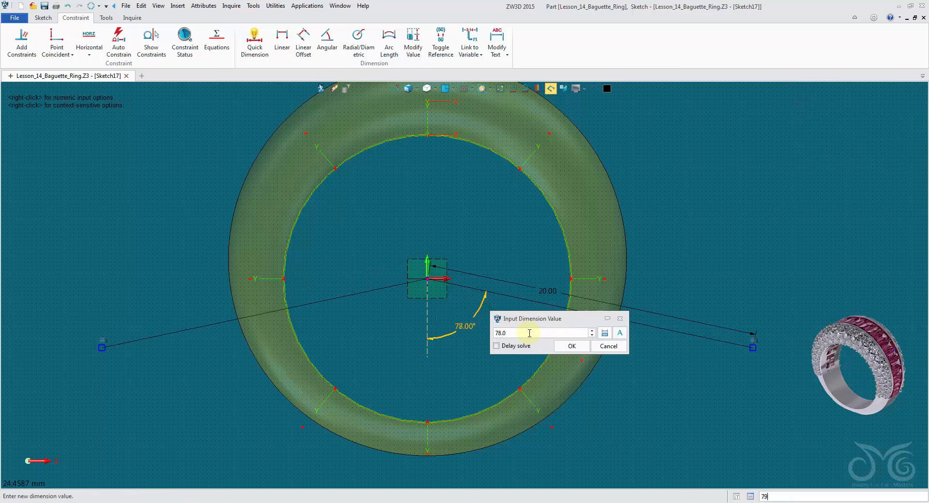
pyautogui.scroll(-7, 529, 333)
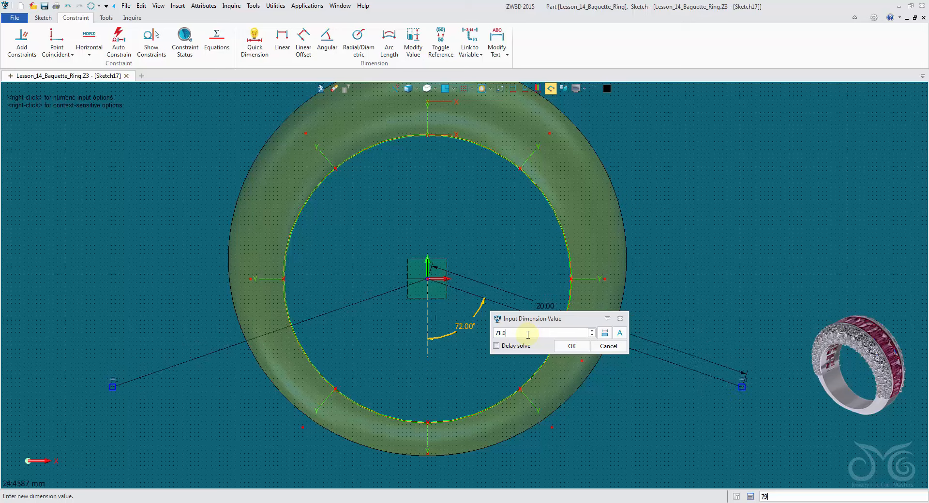
pyautogui.scroll(4, 528, 335)
pyautogui.click(561, 345)
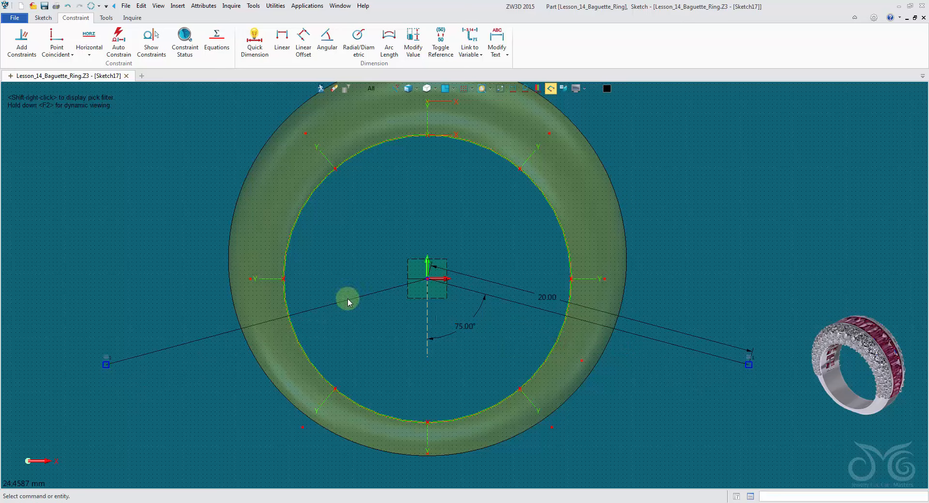
# Finish the sketch with the two sloped lines and return to the part model
pyautogui.moveTo(510, 229); pyautogui.dragTo(472, 253, button='right')
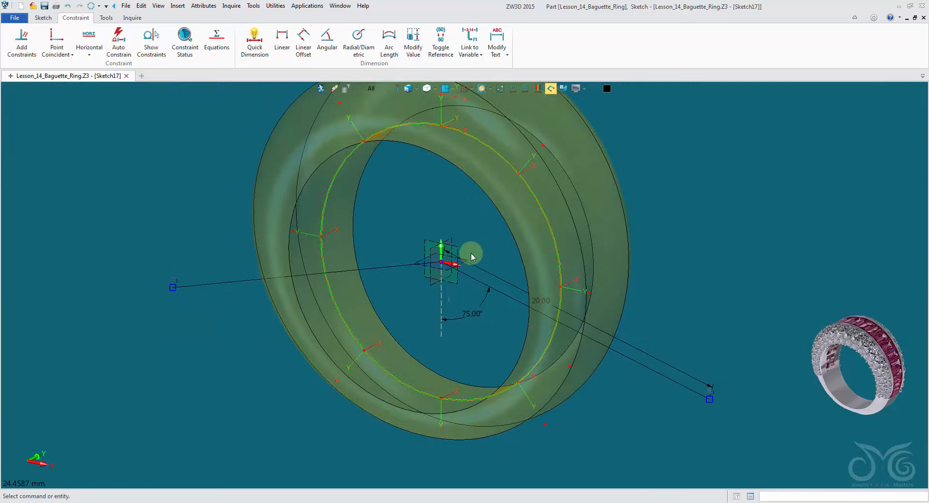
pyautogui.moveTo(574, 336); pyautogui.dragTo(632, 237, button='right')
pyautogui.click(320, 88)
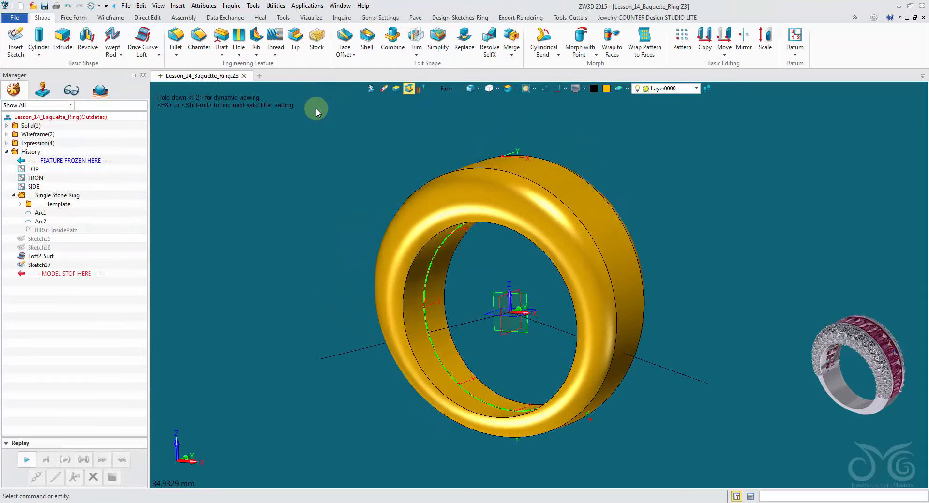
pyautogui.moveTo(326, 119); pyautogui.dragTo(578, 309, button='right')
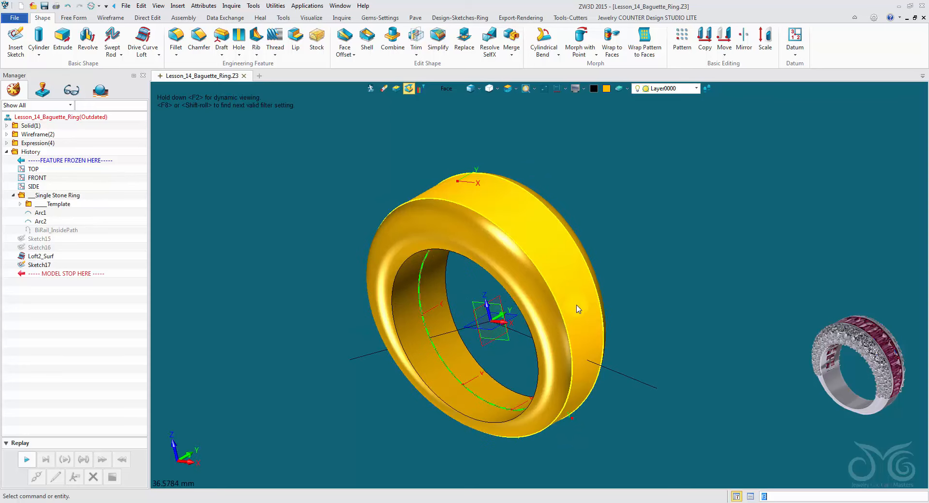
pyautogui.moveTo(575, 364); pyautogui.dragTo(511, 245, button='right')
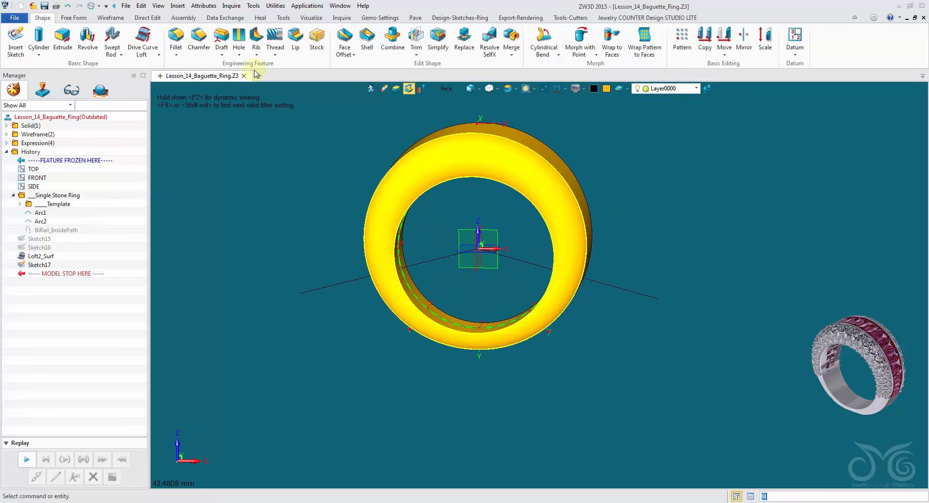
pyautogui.click(68, 19)
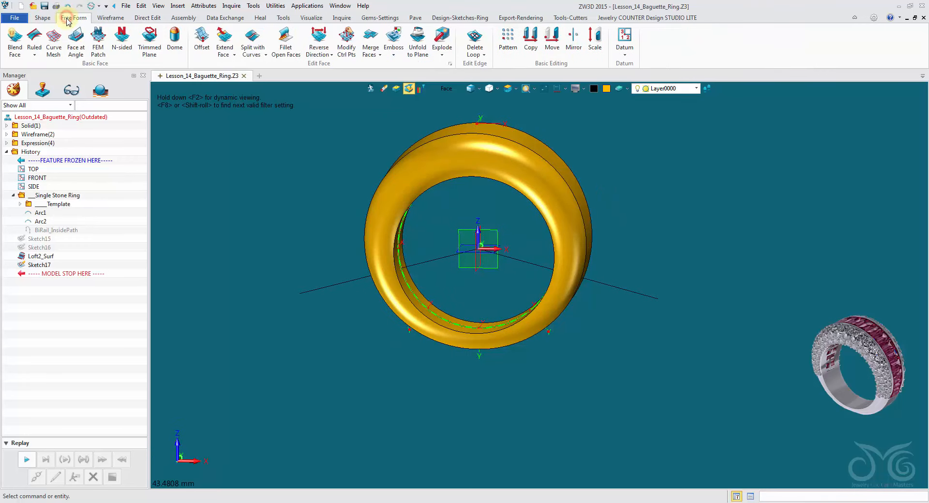
pyautogui.click(249, 36)
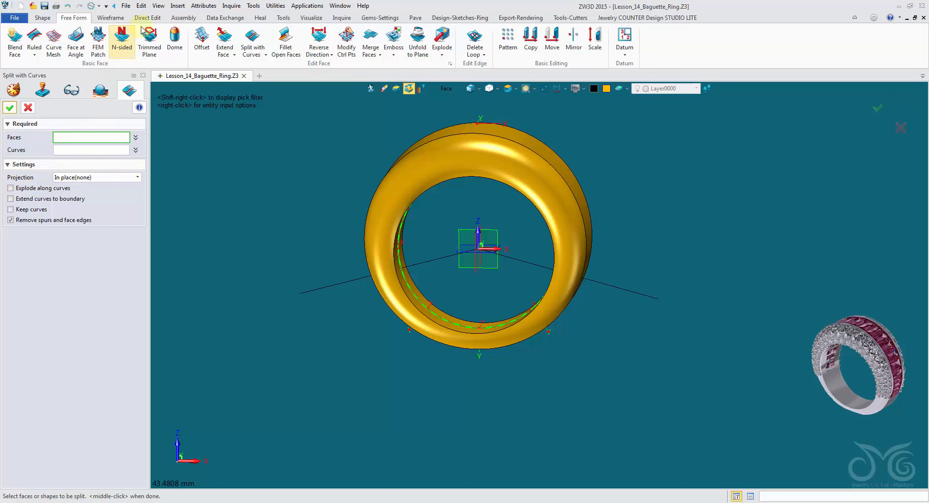
pyautogui.click(111, 18)
pyautogui.click(187, 53)
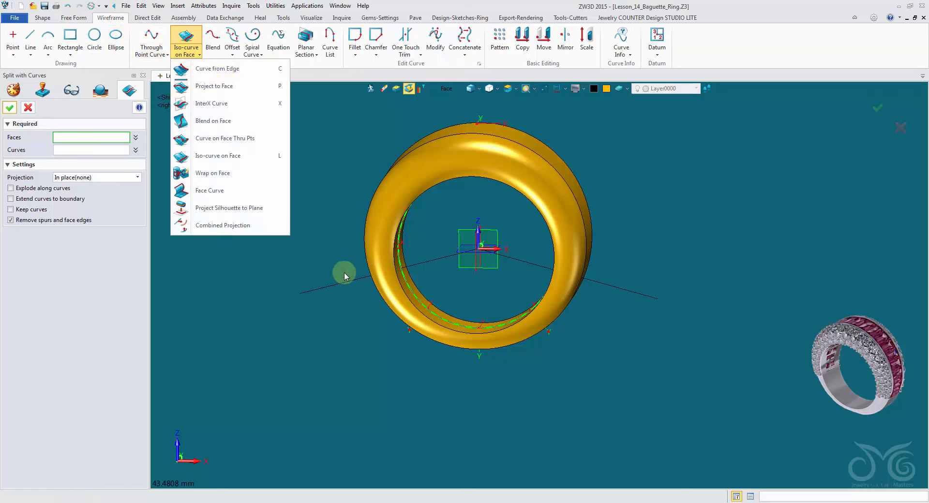
pyautogui.click(28, 107)
# Start Split with Curves and select the ring's outer band face and both rounded side faces
pyautogui.click(66, 19)
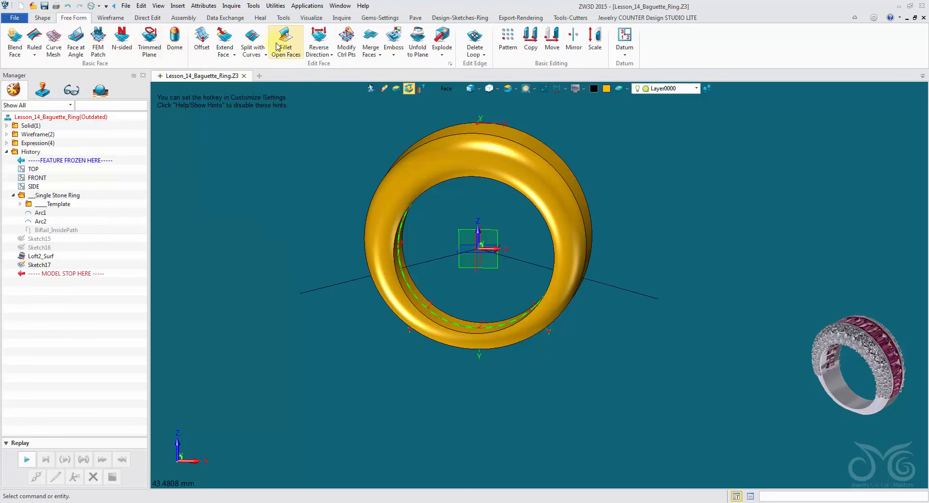
pyautogui.click(248, 33)
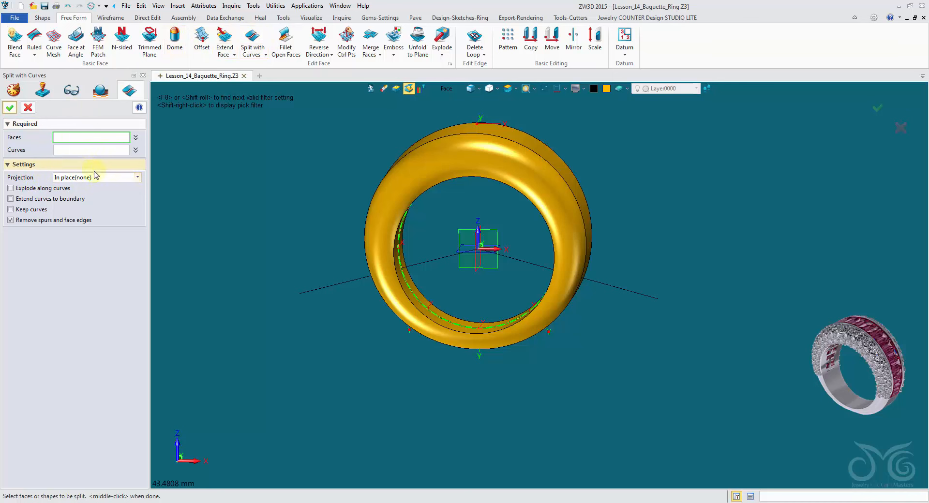
pyautogui.moveTo(511, 240); pyautogui.dragTo(557, 252, button='right')
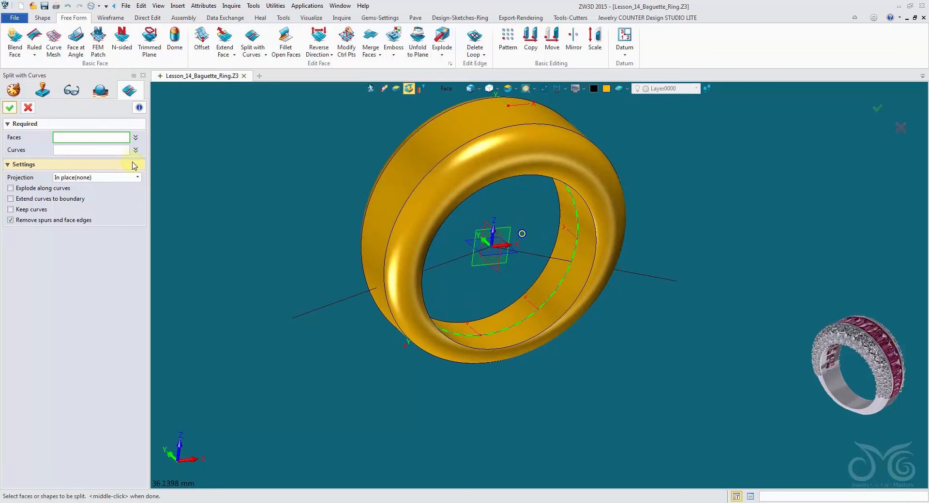
pyautogui.click(403, 279)
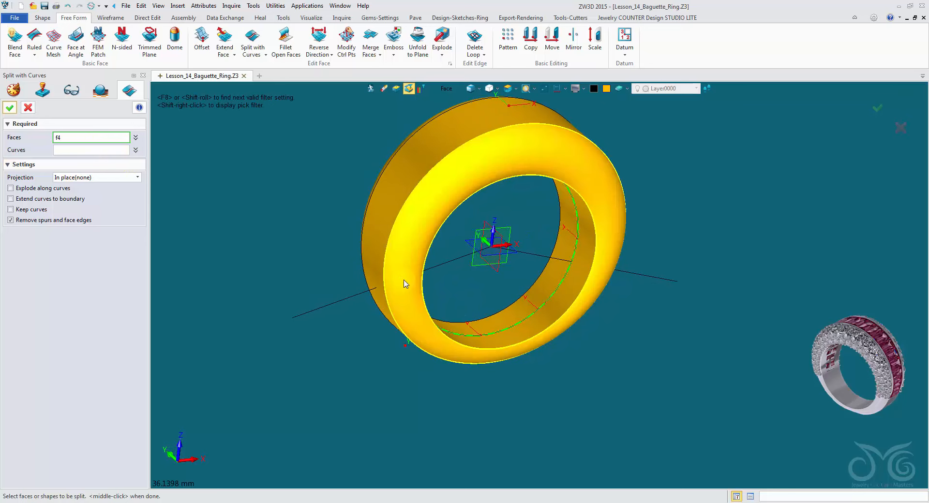
pyautogui.click(372, 268)
pyautogui.moveTo(372, 268); pyautogui.dragTo(283, 254, button='right')
pyautogui.click(571, 291)
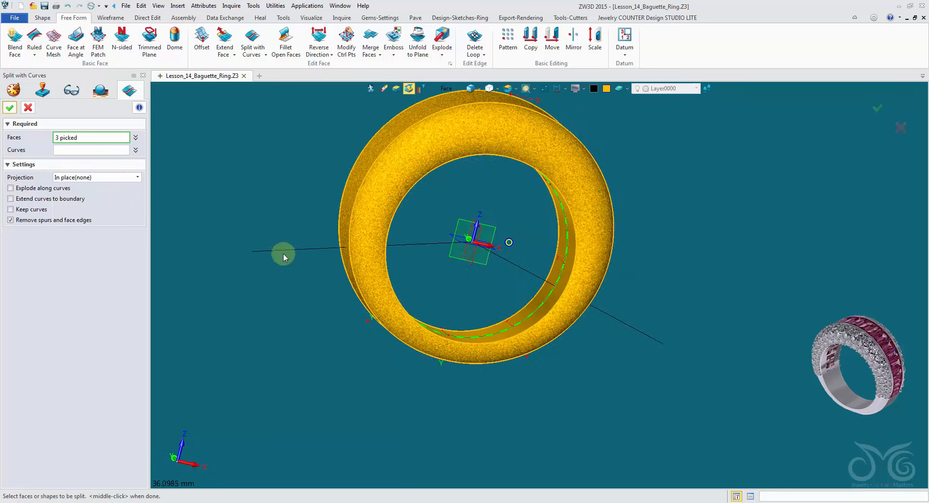
# Split the three selected faces with the sloped-line sketch, using bi-directional projection along direction 0,1,0
pyautogui.click(96, 149)
pyautogui.click(324, 296)
pyautogui.click(325, 297)
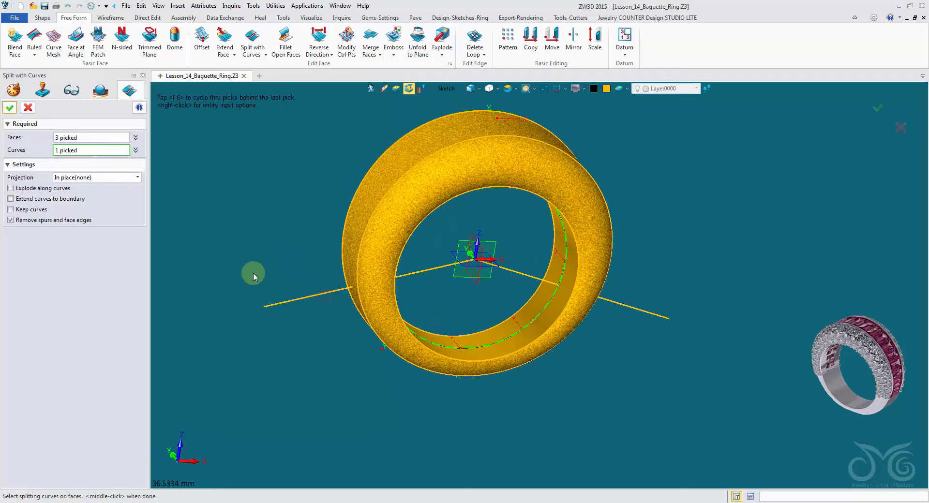
pyautogui.click(102, 178)
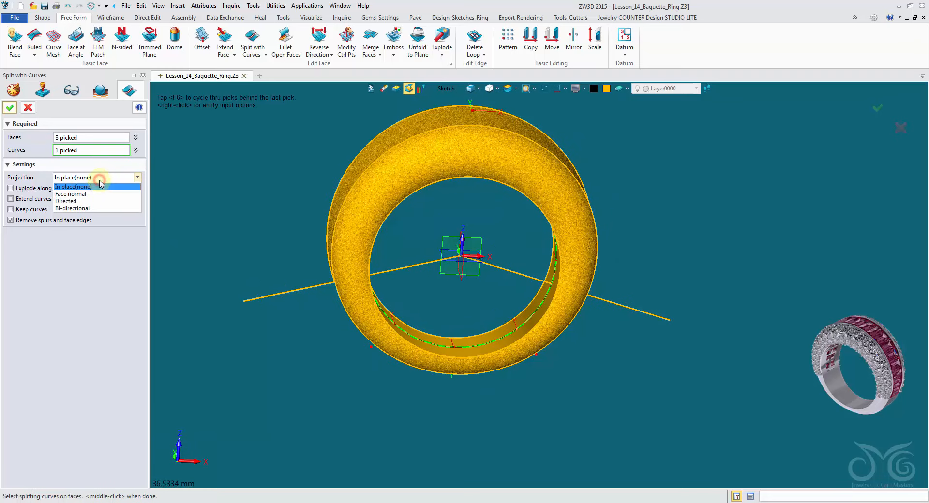
pyautogui.click(102, 208)
pyautogui.moveTo(197, 260); pyautogui.dragTo(431, 264, button='right')
pyautogui.click(435, 257)
pyautogui.click(204, 233)
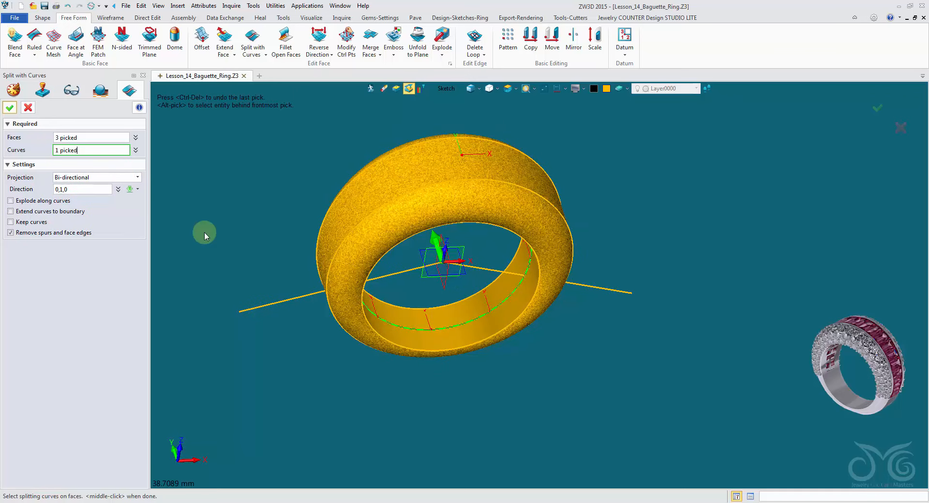
pyautogui.middleClick(179, 173)
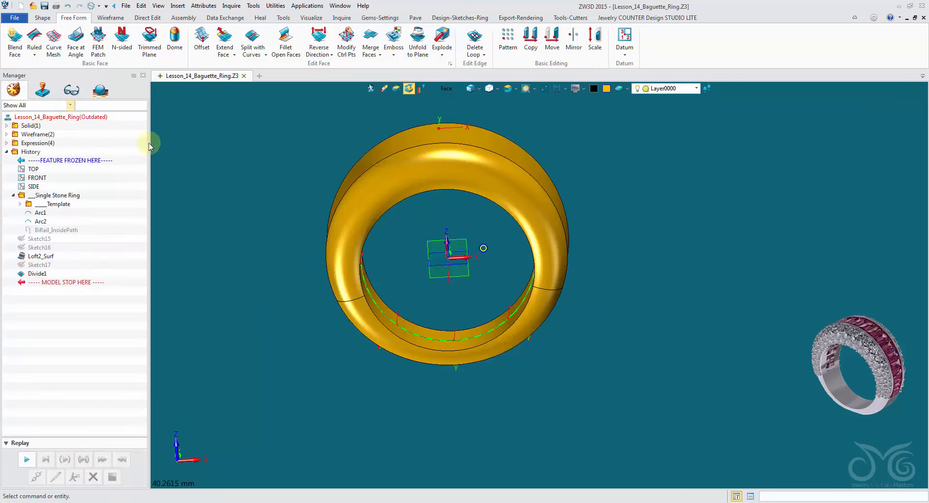
# Examine the split edges and separated upper faces around the ring body from several angles
pyautogui.moveTo(149, 144); pyautogui.dragTo(404, 242, button='right')
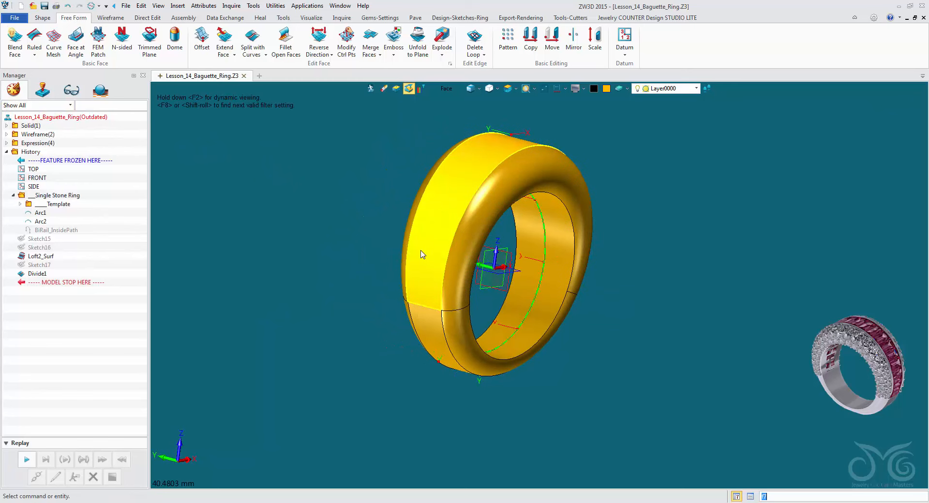
pyautogui.moveTo(556, 310); pyautogui.dragTo(538, 287, button='right')
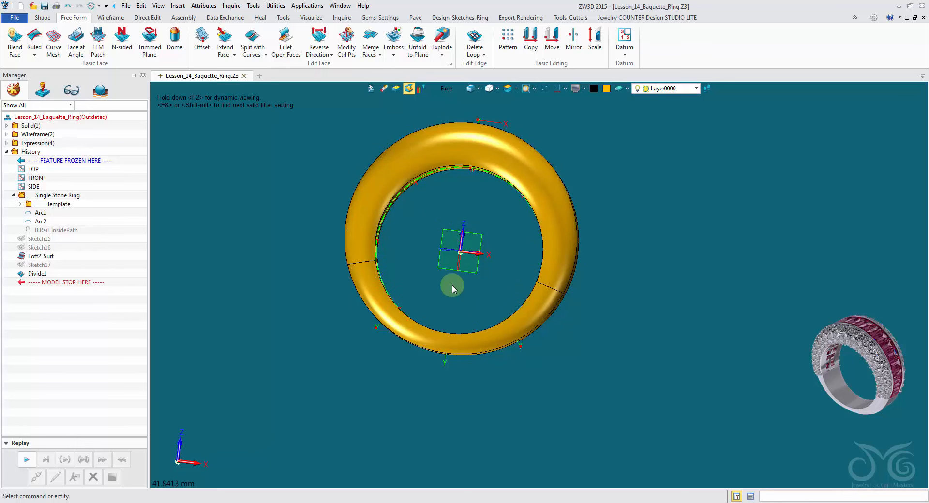
pyautogui.moveTo(513, 261); pyautogui.dragTo(317, 289, button='right')
pyautogui.click(379, 270)
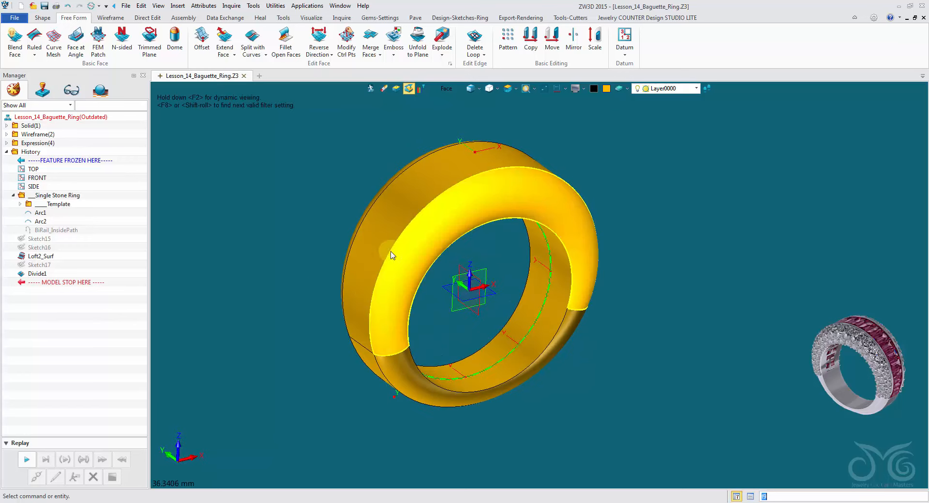
pyautogui.moveTo(353, 337); pyautogui.dragTo(451, 369, button='right')
pyautogui.scroll(3, 452, 370)
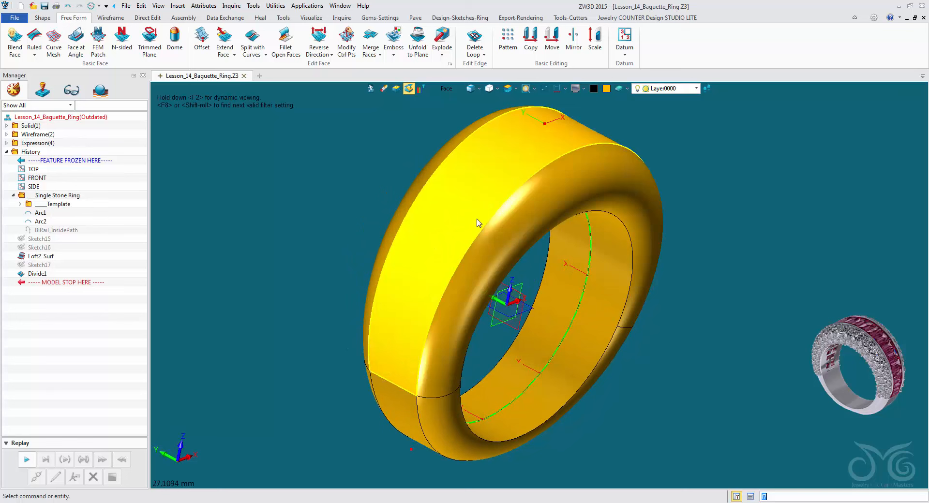
pyautogui.click(306, 192)
pyautogui.moveTo(448, 237)
pyautogui.mouseDown(button='right')
pyautogui.moveTo(469, 228)
pyautogui.moveTo(286, 190)
pyautogui.mouseUp(button='right')
# Insert a new sketch on the SIDE datum plane through the middle of the ring
pyautogui.rightClick(287, 193)
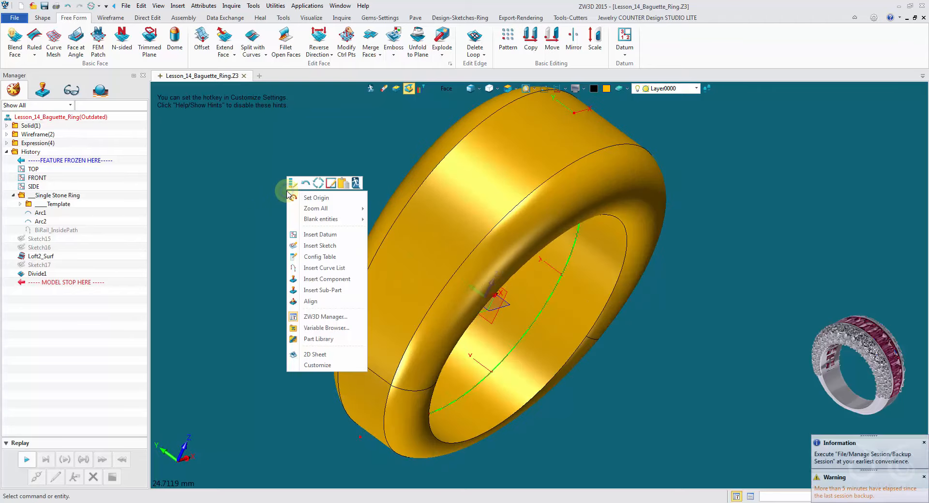
pyautogui.click(316, 245)
pyautogui.moveTo(315, 249)
pyautogui.mouseDown(button='right')
pyautogui.moveTo(398, 295)
pyautogui.moveTo(422, 294)
pyautogui.mouseUp(button='right')
pyautogui.click(414, 263)
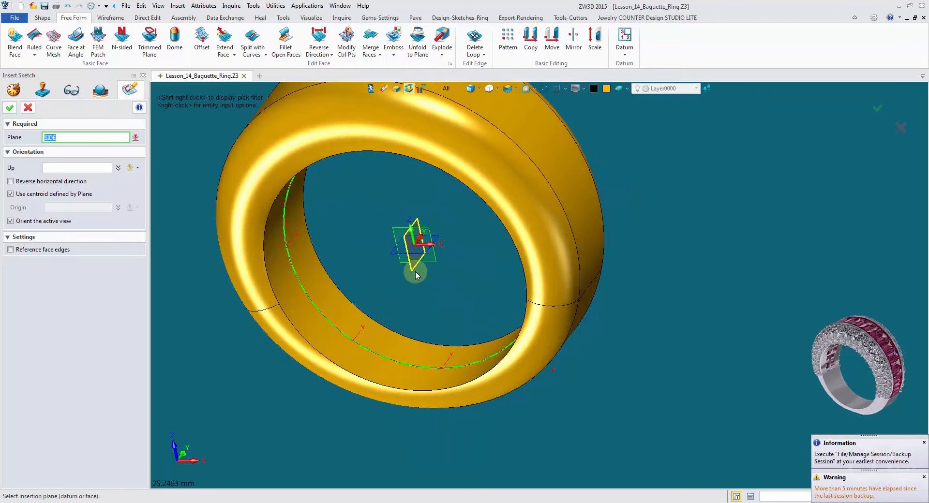
pyautogui.click(9, 107)
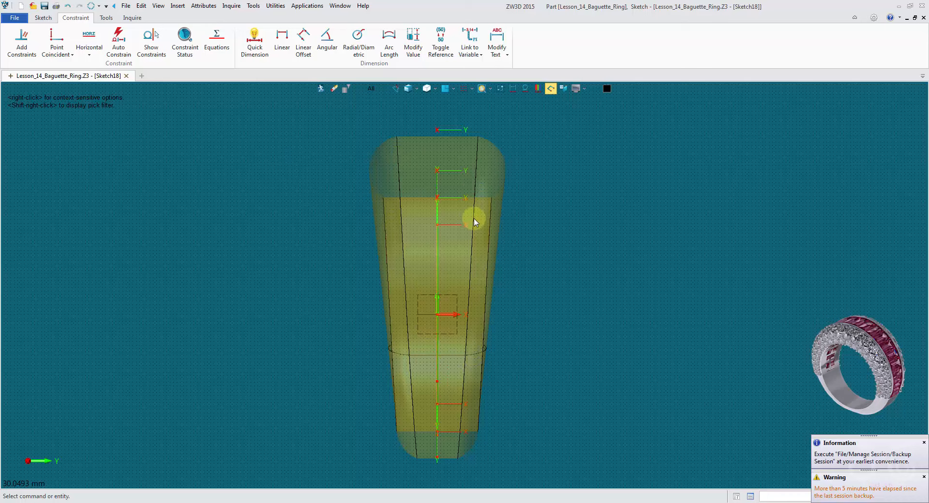
# Reference the outer band's edge on the negative Y side as construction geometry in the sketch
pyautogui.rightClick(656, 166)
pyautogui.click(700, 145)
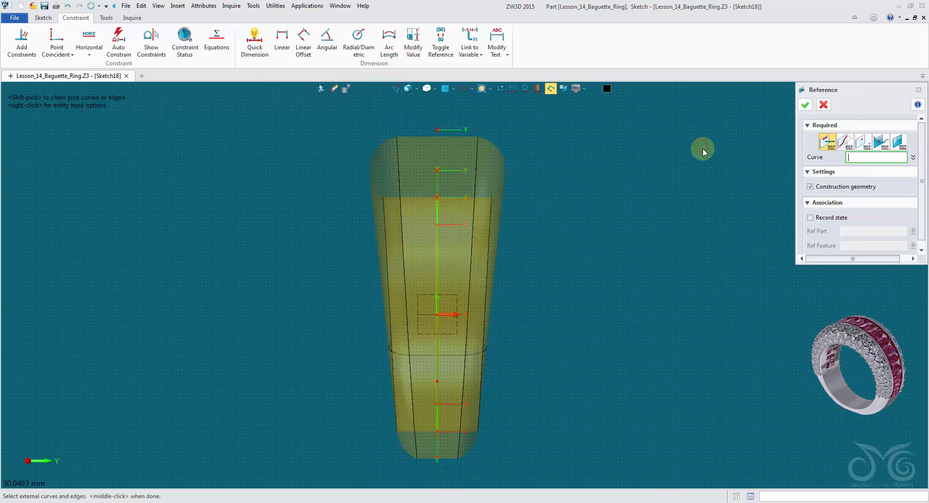
pyautogui.click(399, 180)
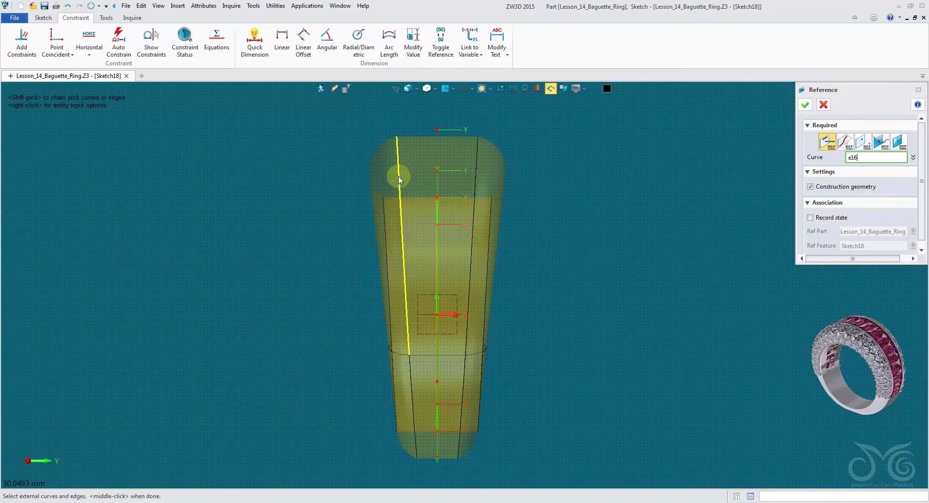
pyautogui.middleClick(481, 280)
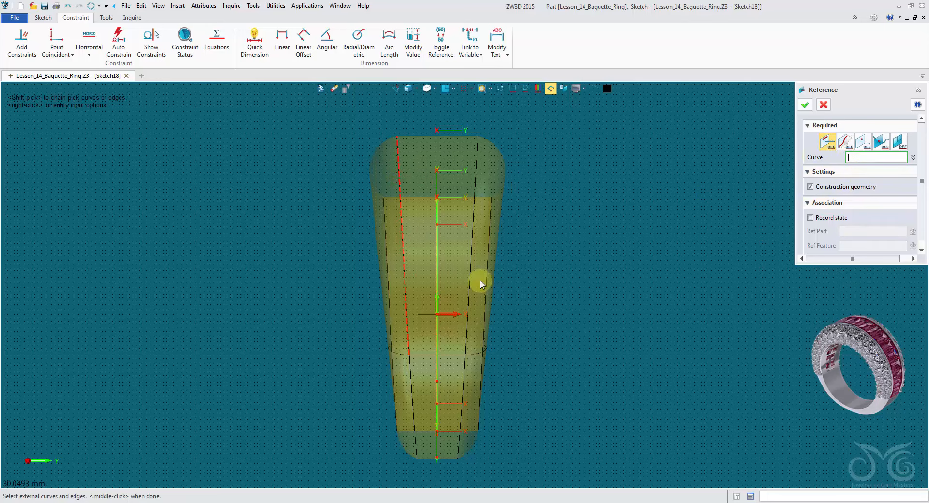
pyautogui.click(822, 108)
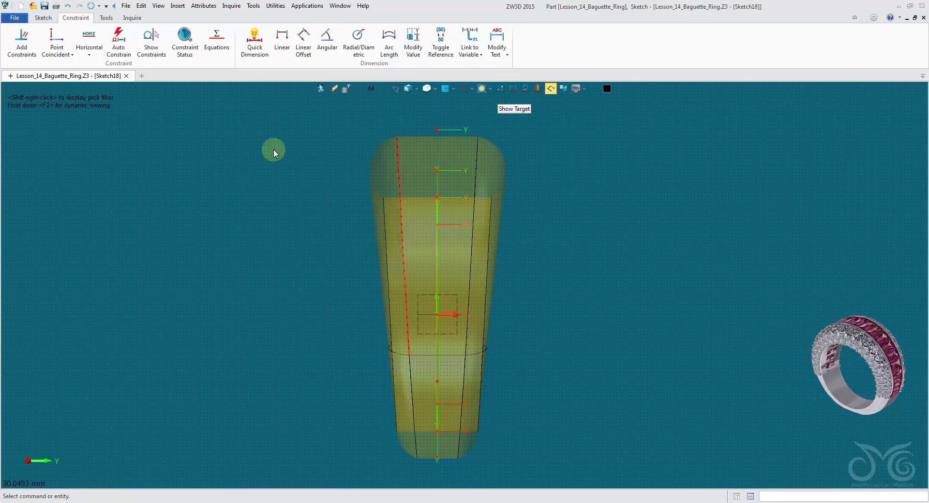
# Offset the referenced edge curve by 0.5 mm towards the ring's centre
pyautogui.click(46, 18)
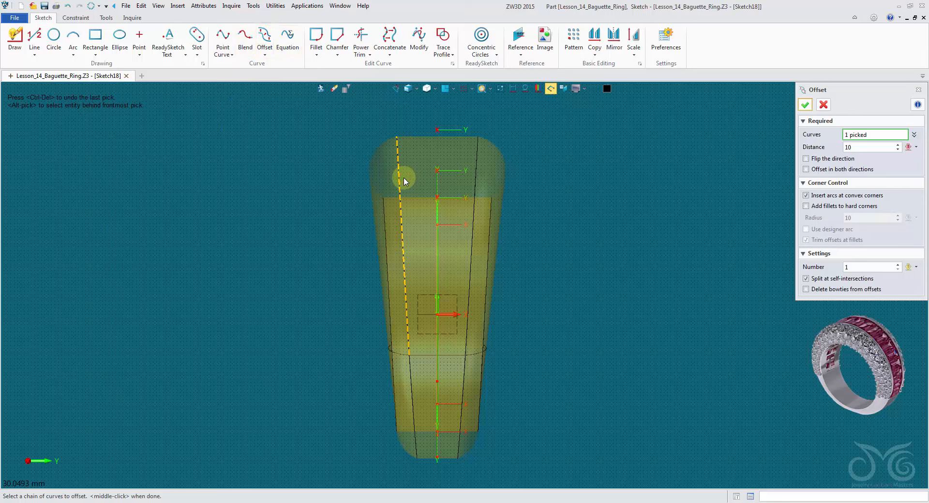
pyautogui.click(866, 148)
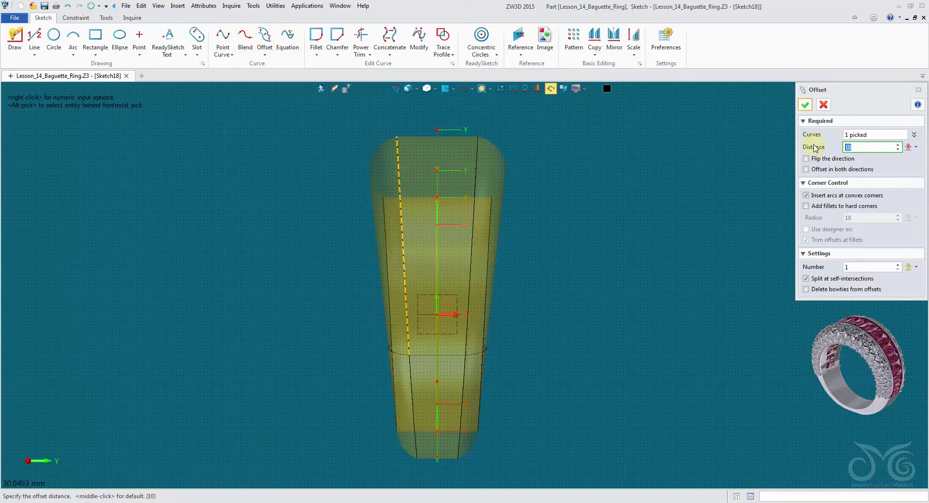
pyautogui.press('Return')
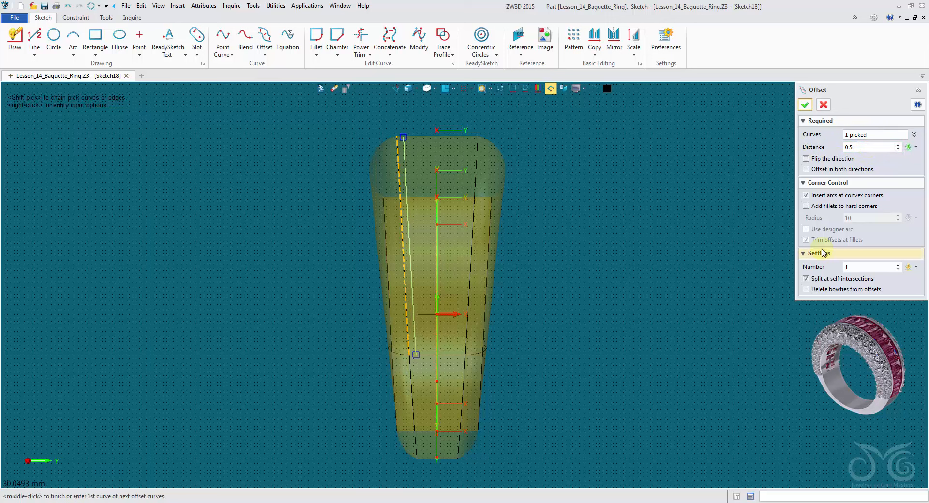
pyautogui.click(805, 105)
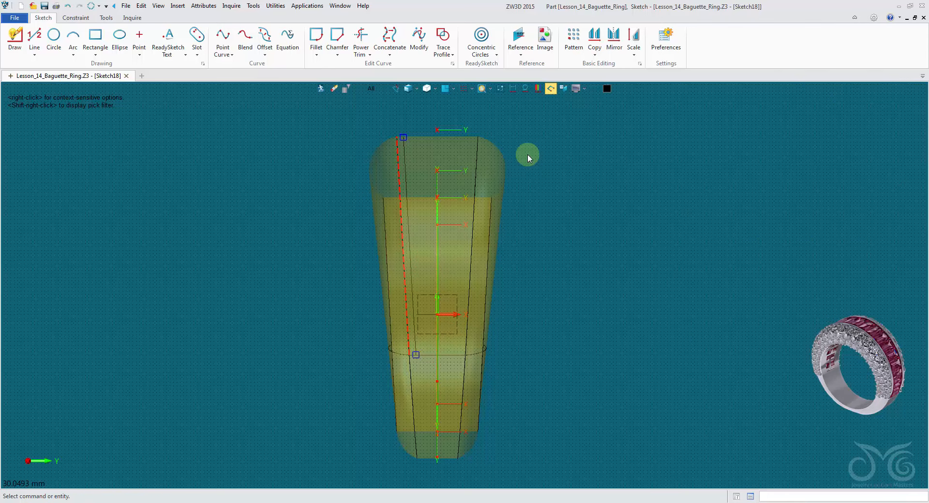
# Examine the offset curve's upper end up close, with the ring body hidden
pyautogui.scroll(1, 516, 172)
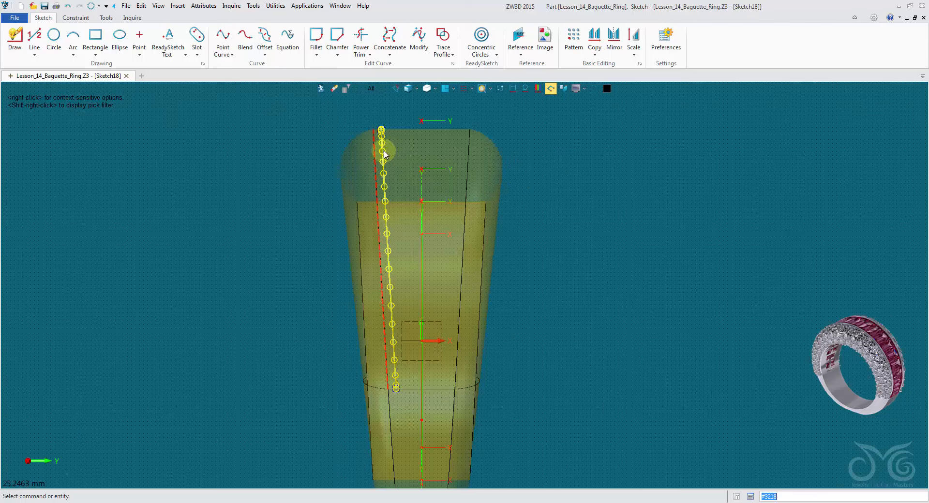
pyautogui.scroll(2, 386, 159)
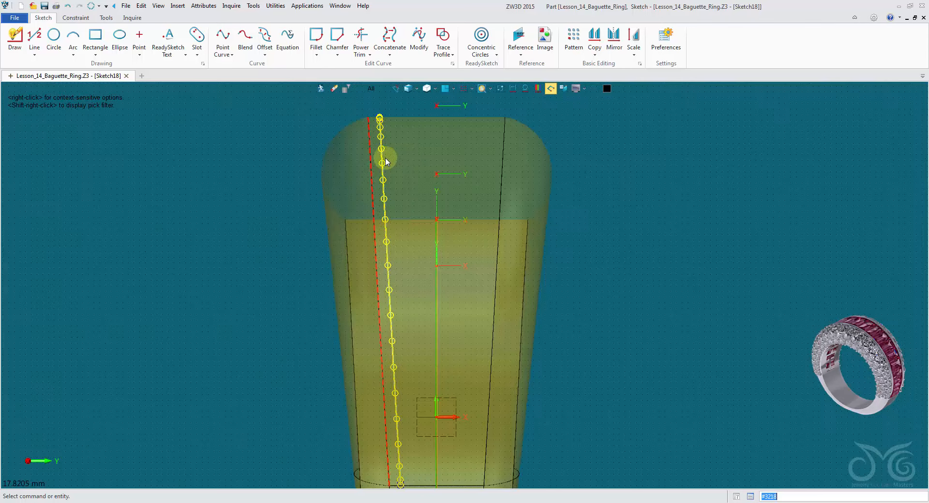
pyautogui.scroll(-2, 386, 159)
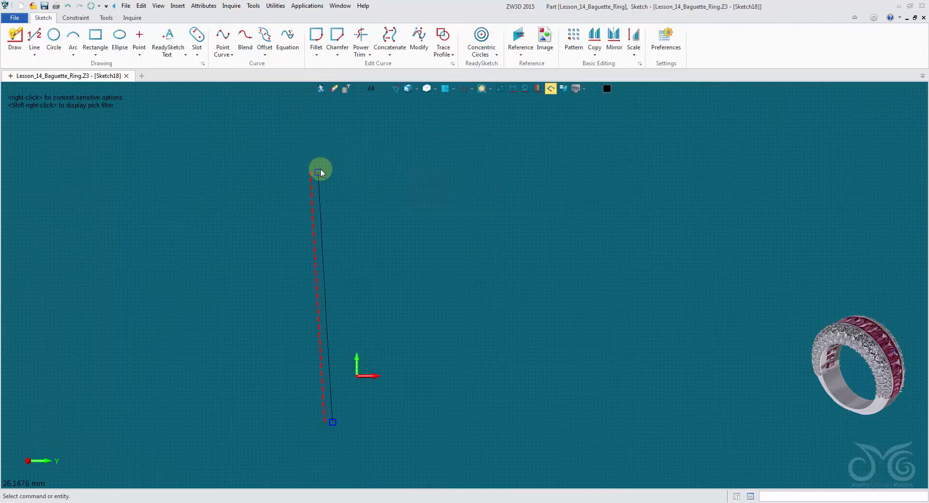
pyautogui.scroll(10, 320, 171)
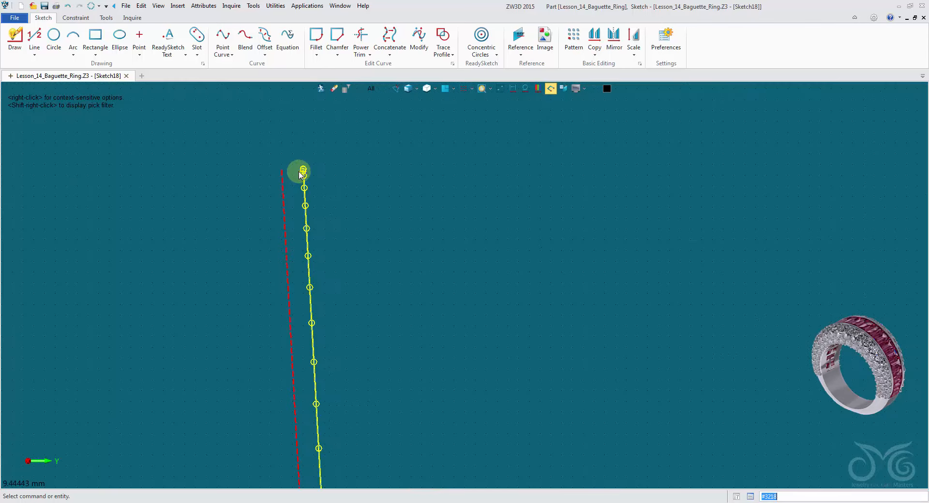
pyautogui.scroll(3, 308, 180)
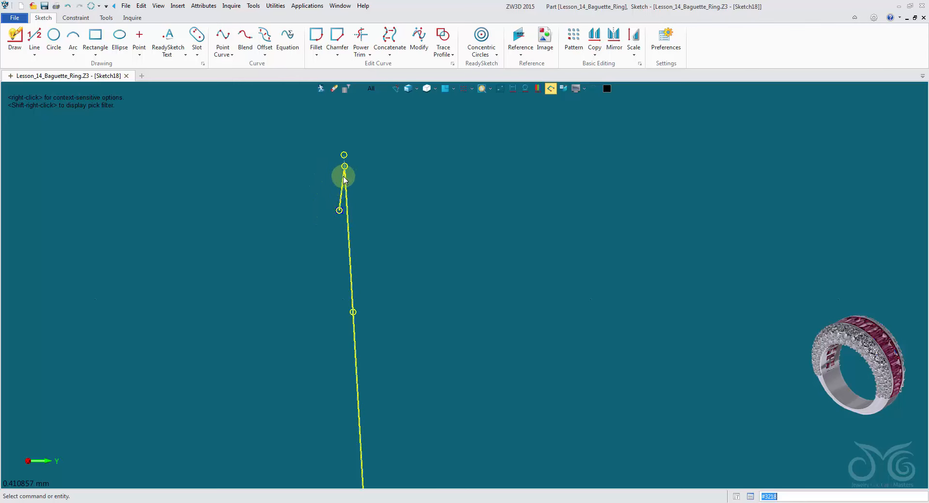
pyautogui.scroll(-10, 345, 180)
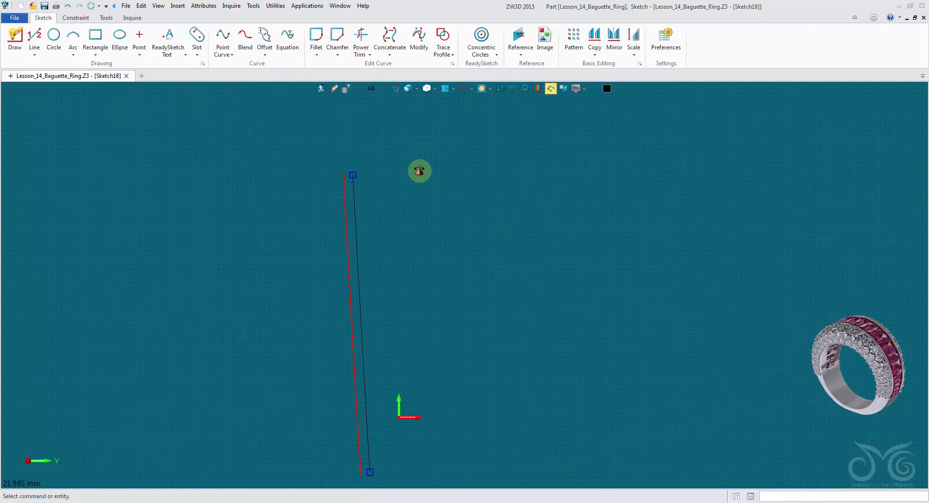
pyautogui.moveTo(419, 171); pyautogui.dragTo(386, 145, button='middle')
# Draw a straight line about 19.1 mm long from the offset curve's lower endpoint, following the curve and extending beyond its upper end
pyautogui.click(34, 36)
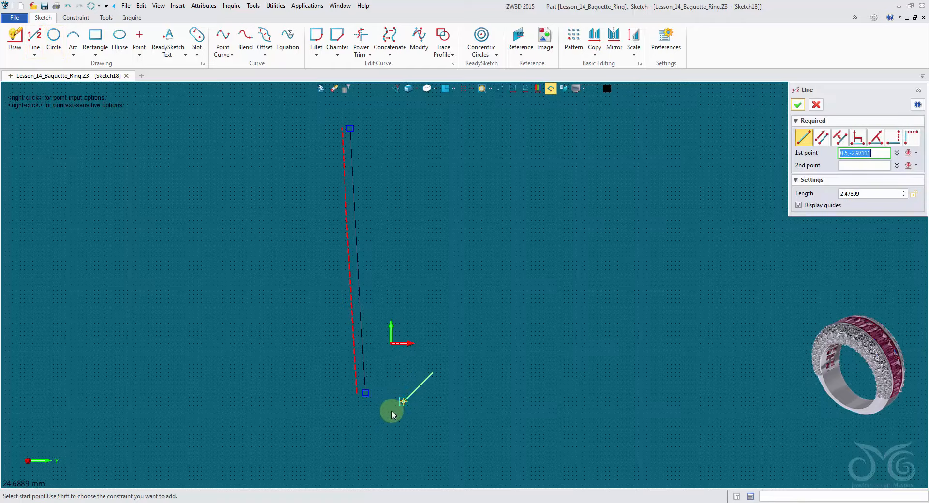
pyautogui.click(365, 393)
pyautogui.moveTo(357, 151); pyautogui.dragTo(360, 250, button='middle')
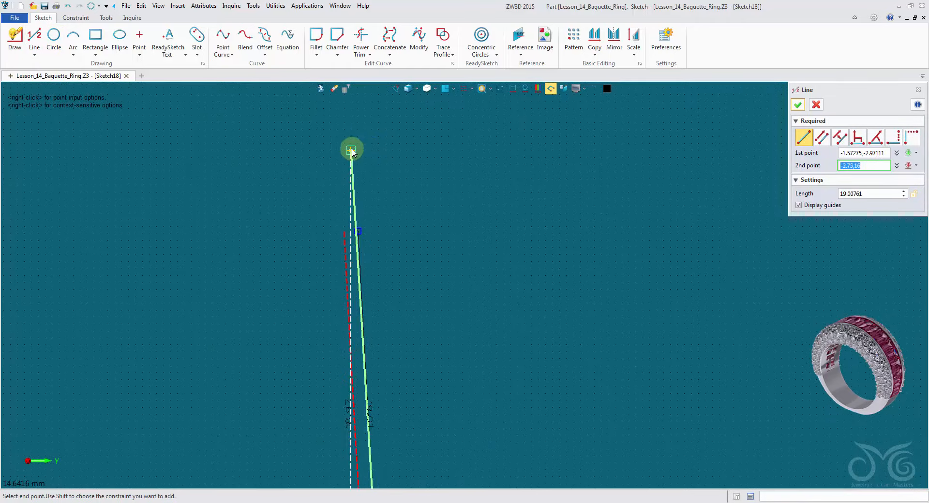
pyautogui.scroll(4, 355, 152)
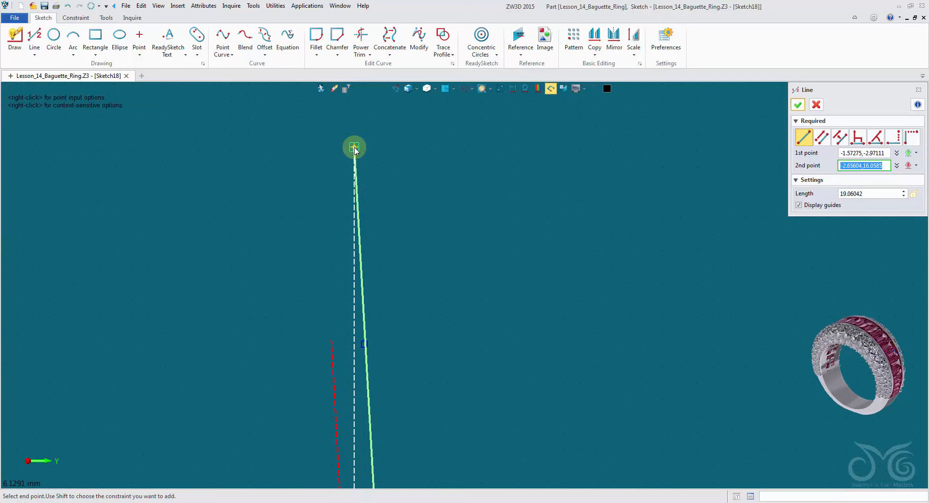
pyautogui.click(355, 149)
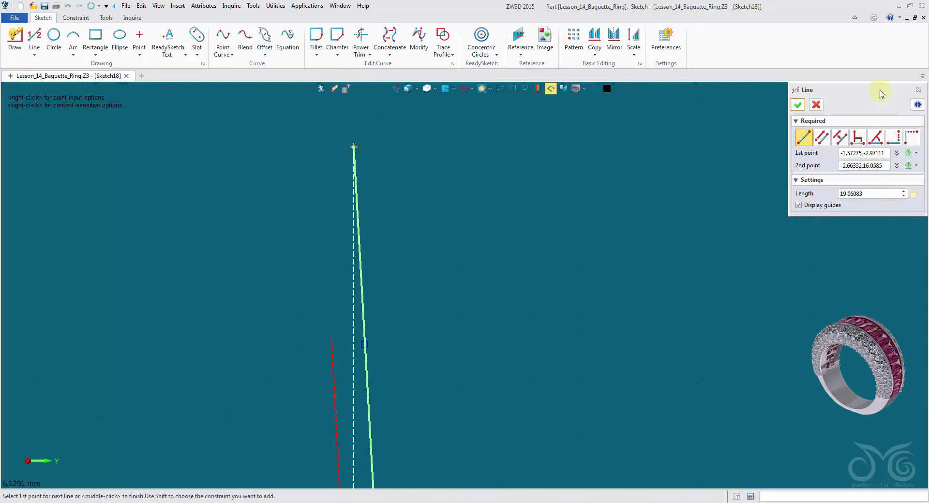
pyautogui.click(798, 108)
pyautogui.scroll(-5, 791, 129)
pyautogui.moveTo(679, 131); pyautogui.dragTo(423, 31, button='middle')
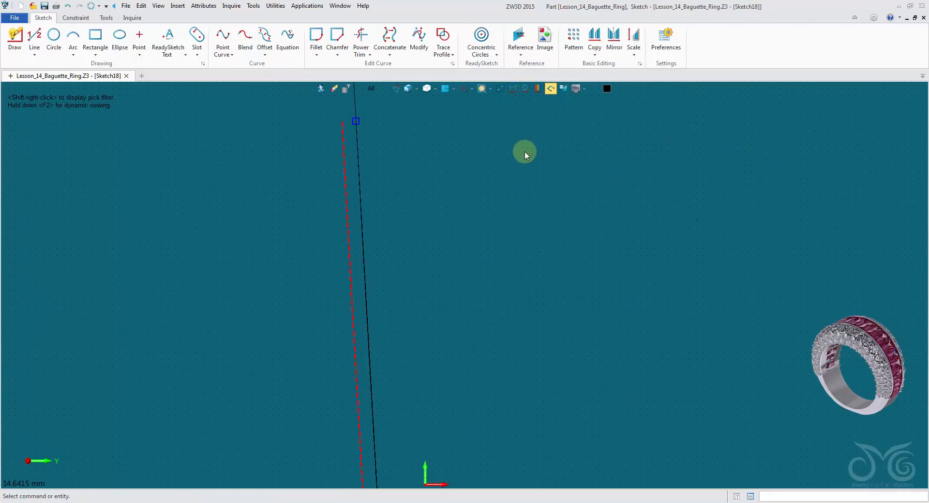
pyautogui.scroll(-2, 526, 155)
pyautogui.moveTo(511, 174); pyautogui.dragTo(494, 201, button='middle')
pyautogui.scroll(-1, 493, 206)
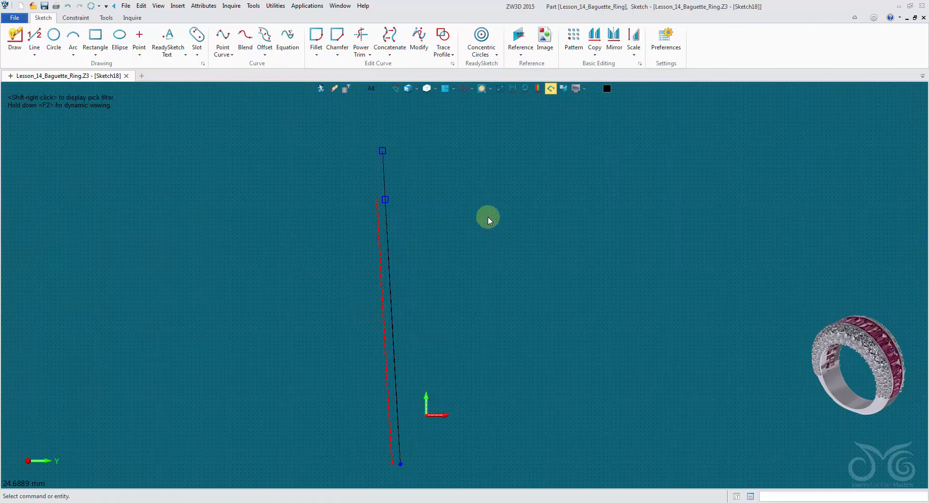
# Mirror the sloped line about the sketch's vertical axis, keeping the original
pyautogui.click(614, 41)
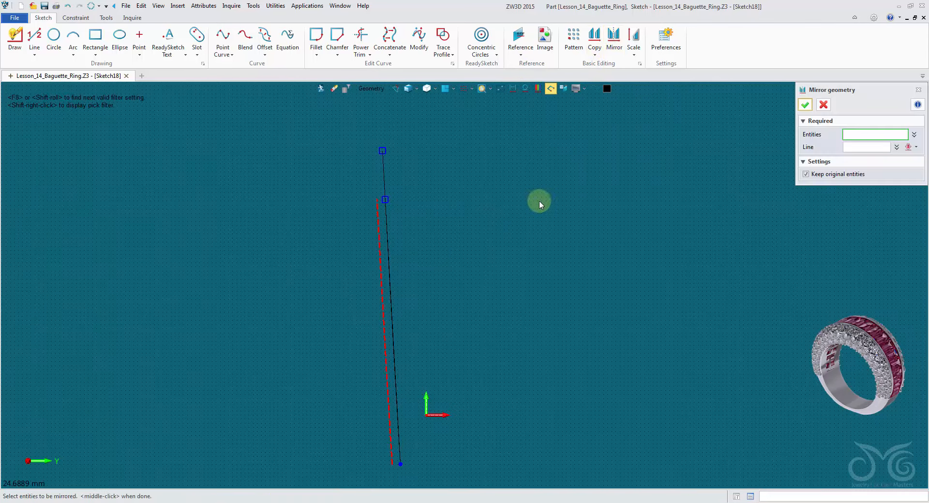
pyautogui.click(382, 177)
pyautogui.middleClick(599, 239)
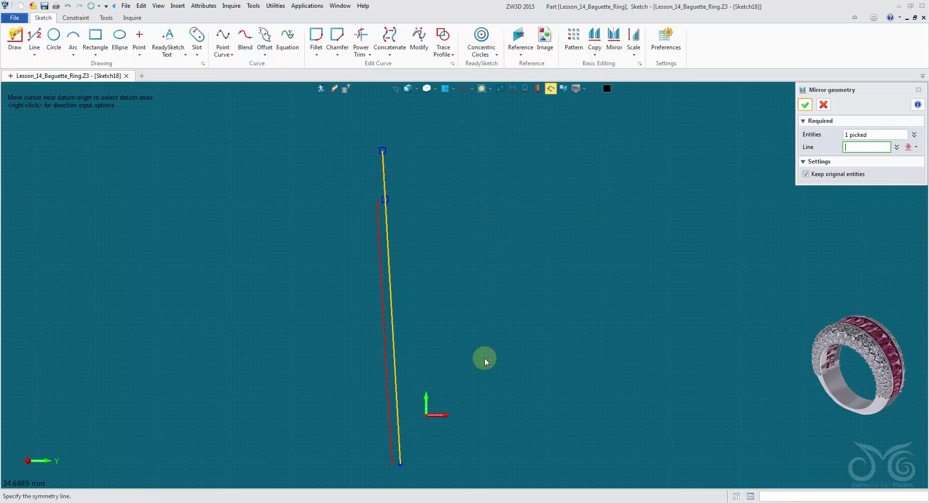
pyautogui.click(426, 399)
pyautogui.middleClick(601, 341)
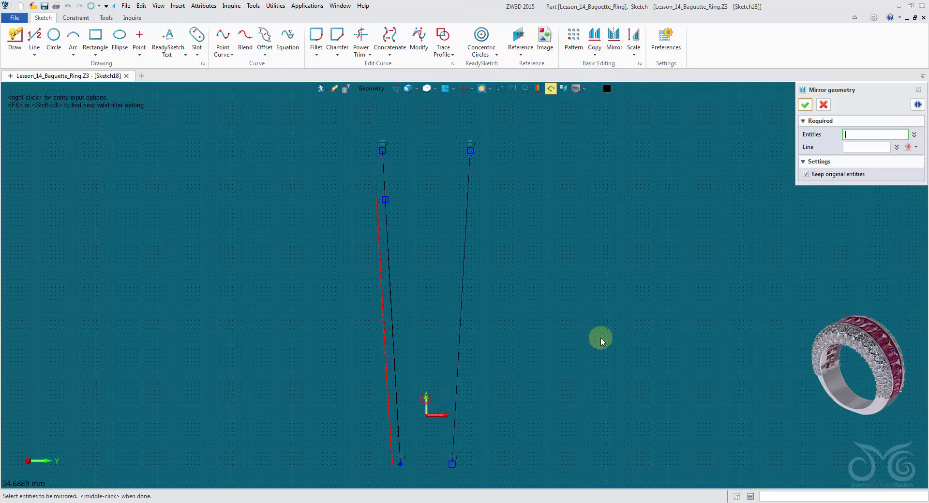
pyautogui.click(823, 105)
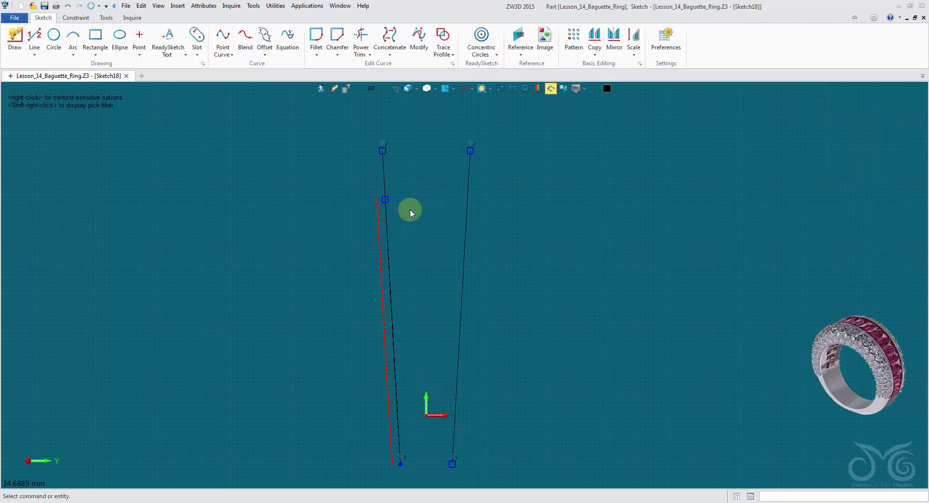
# Convert the offset curve to construction geometry and exit the sketch to the part model
pyautogui.click(387, 210)
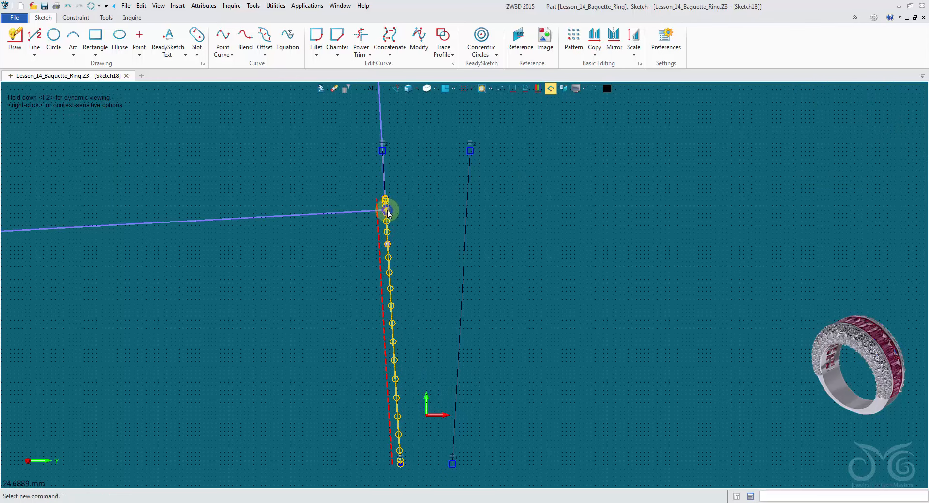
pyautogui.click(423, 194)
pyautogui.scroll(3, 405, 211)
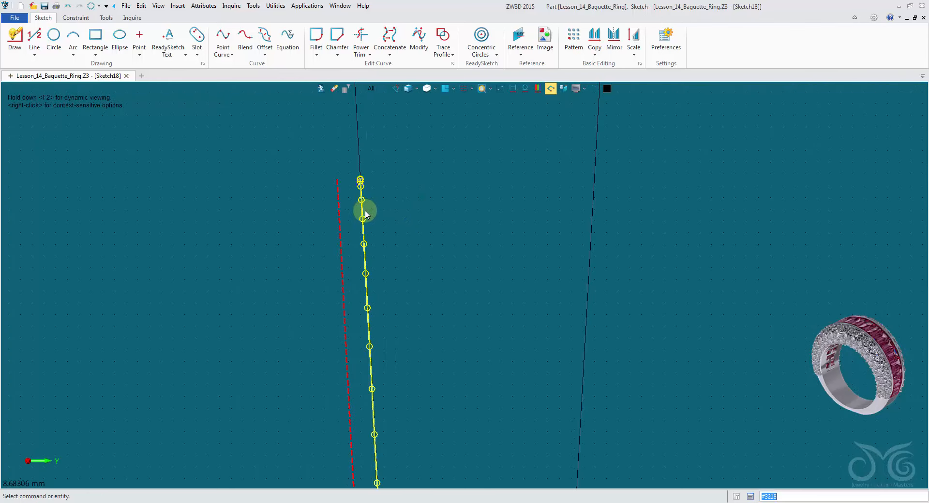
pyautogui.rightClick(362, 214)
pyautogui.click(392, 201)
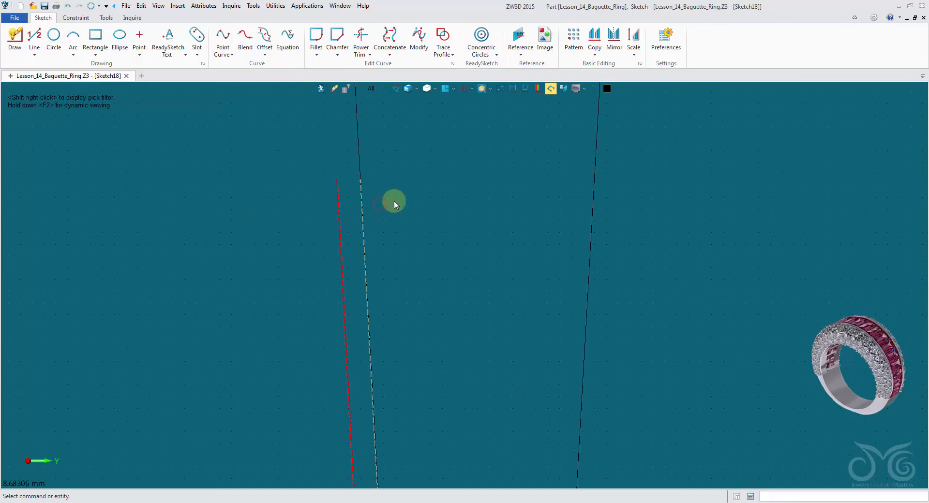
pyautogui.scroll(-3, 406, 194)
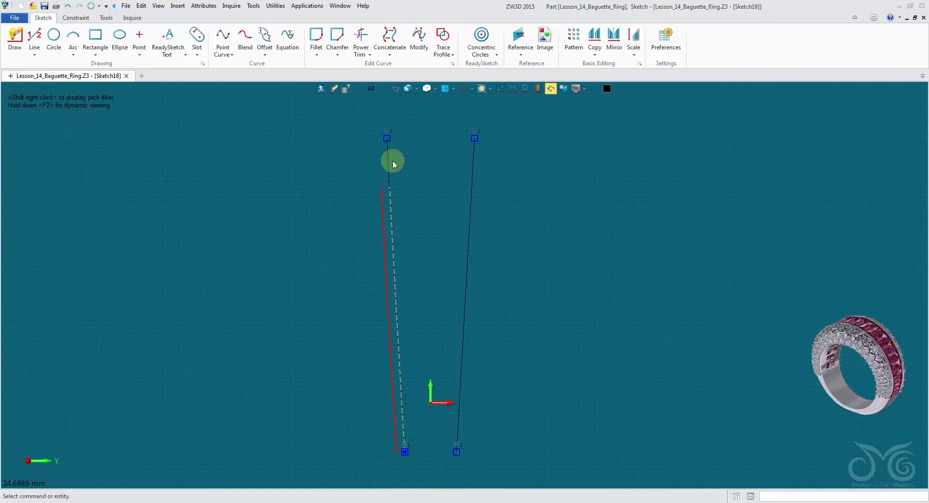
pyautogui.click(319, 88)
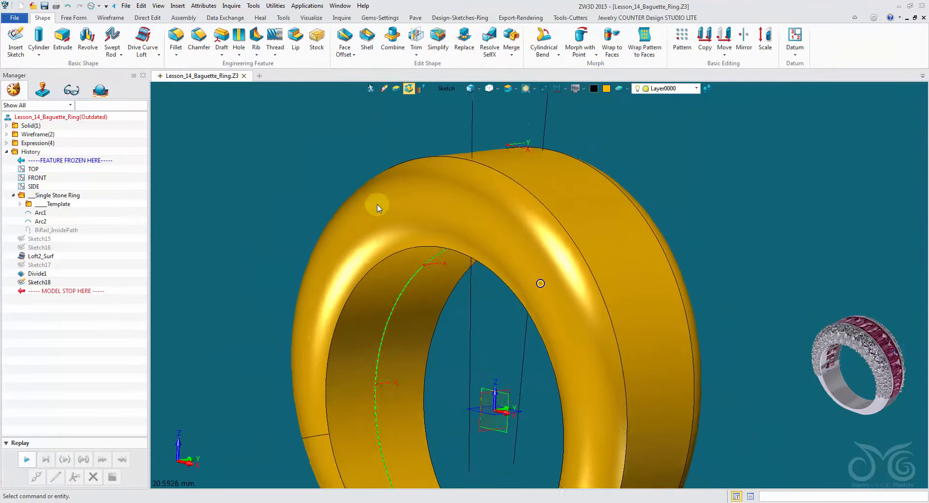
# Extrude the two mirrored sketch lines into surfaces, about 21.4 mm to one side and 20.5 mm to the other
pyautogui.click(58, 38)
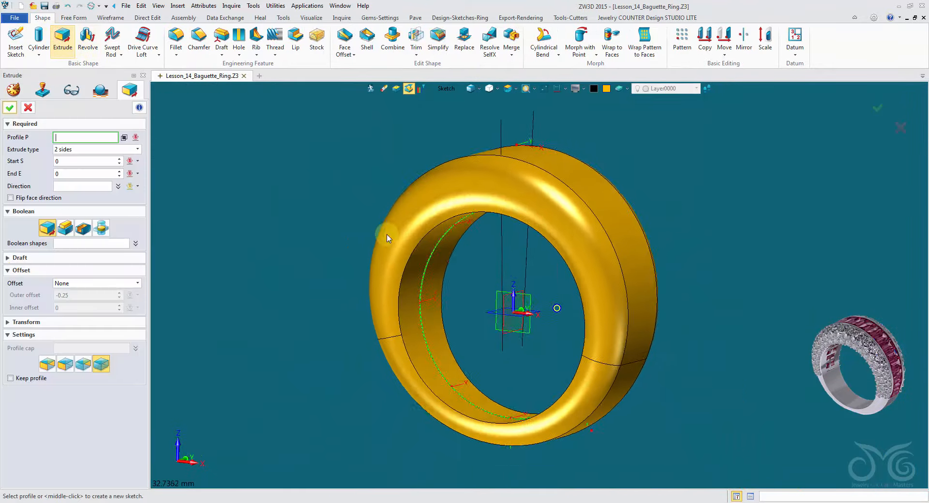
pyautogui.click(493, 261)
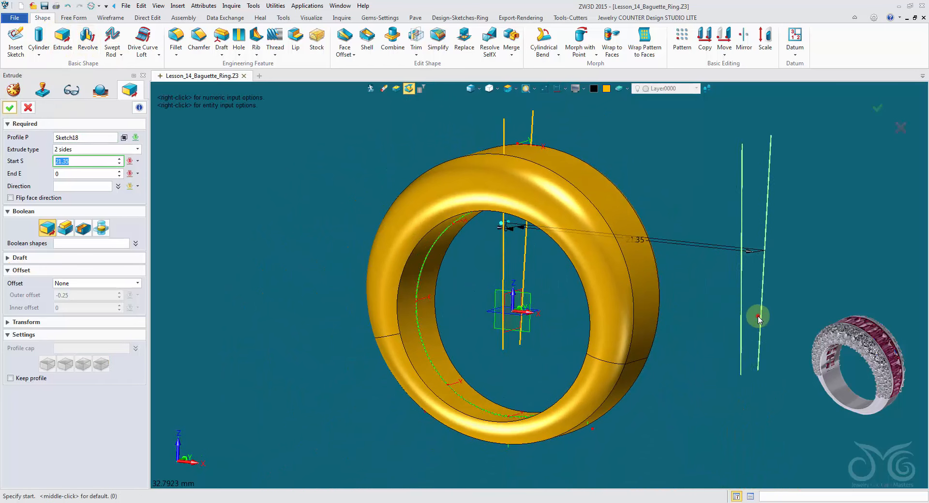
pyautogui.click(757, 315)
pyautogui.click(294, 244)
pyautogui.moveTo(294, 244); pyautogui.dragTo(499, 410, button='right')
pyautogui.scroll(3, 505, 299)
pyautogui.scroll(-2, 568, 443)
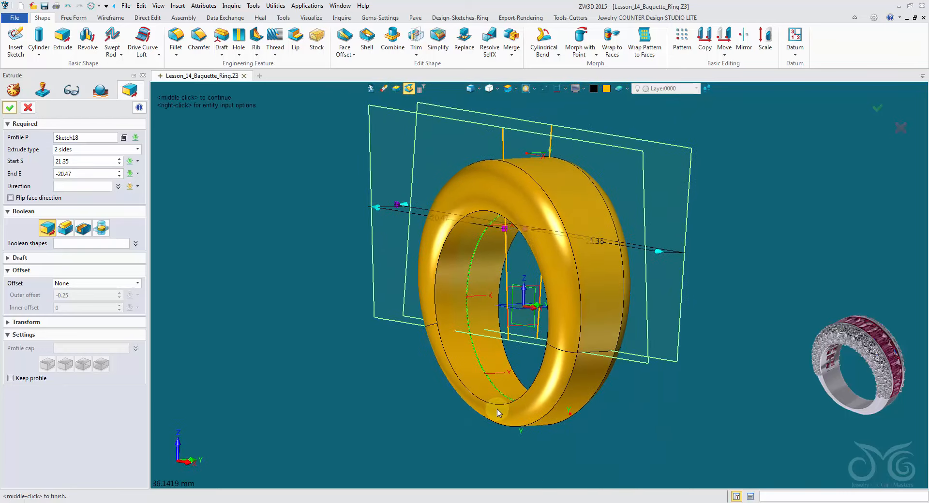
pyautogui.click(10, 107)
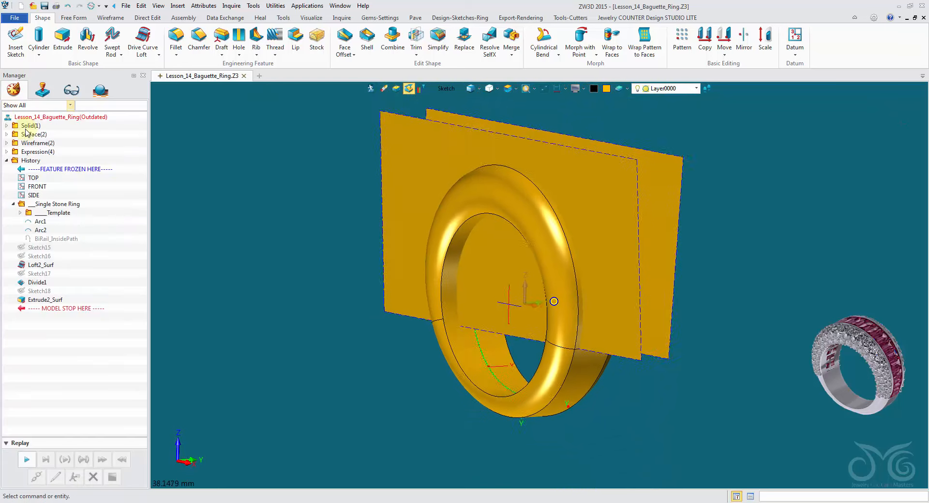
pyautogui.moveTo(473, 341); pyautogui.dragTo(497, 359, button='right')
pyautogui.scroll(-2, 497, 359)
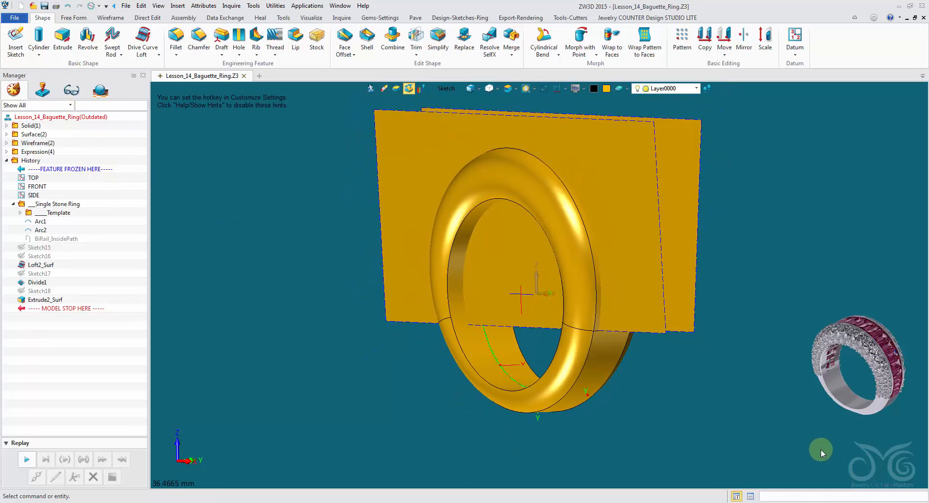
# Extend the lower edge of the near extruded surface linearly by 5 mm, merging the extension with the face
pyautogui.click(74, 18)
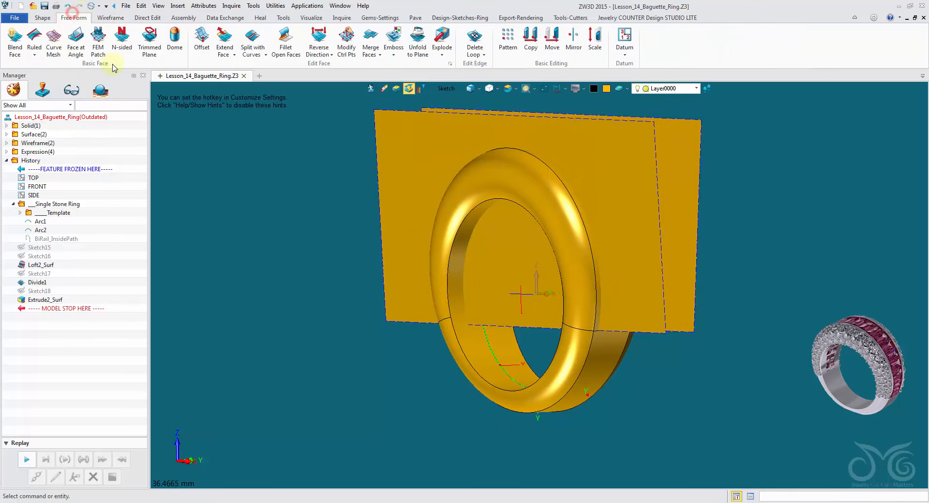
pyautogui.click(224, 35)
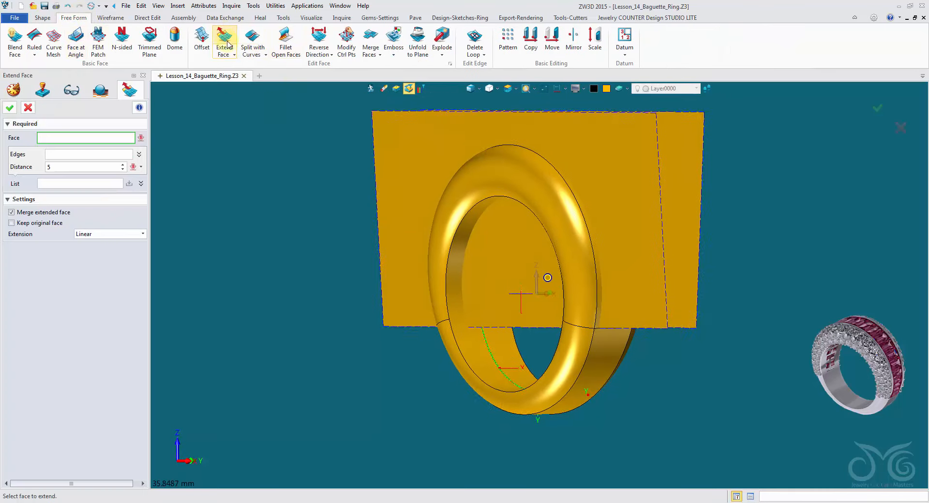
pyautogui.scroll(1, 543, 276)
pyautogui.click(373, 205)
pyautogui.moveTo(373, 205); pyautogui.dragTo(126, 204, button='right')
pyautogui.click(389, 340)
pyautogui.scroll(4, 508, 336)
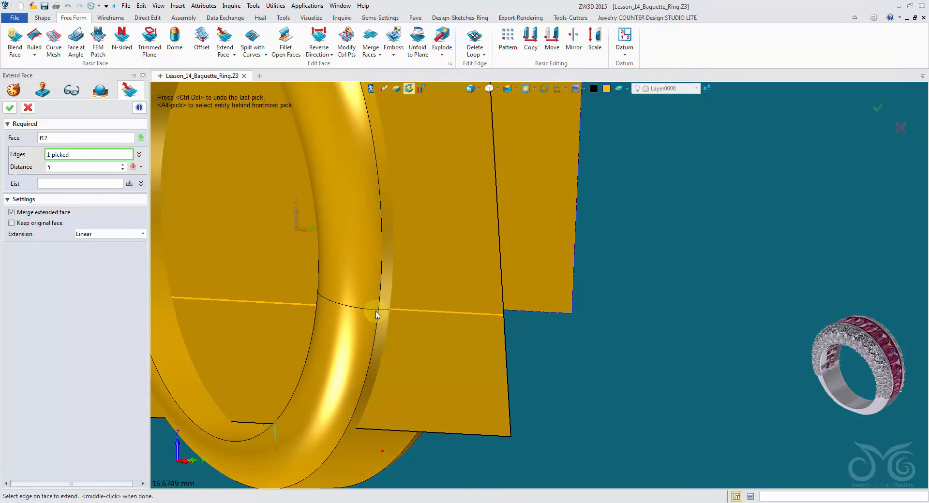
pyautogui.moveTo(405, 313); pyautogui.dragTo(91, 158, button='right')
pyautogui.scroll(-2, 213, 203)
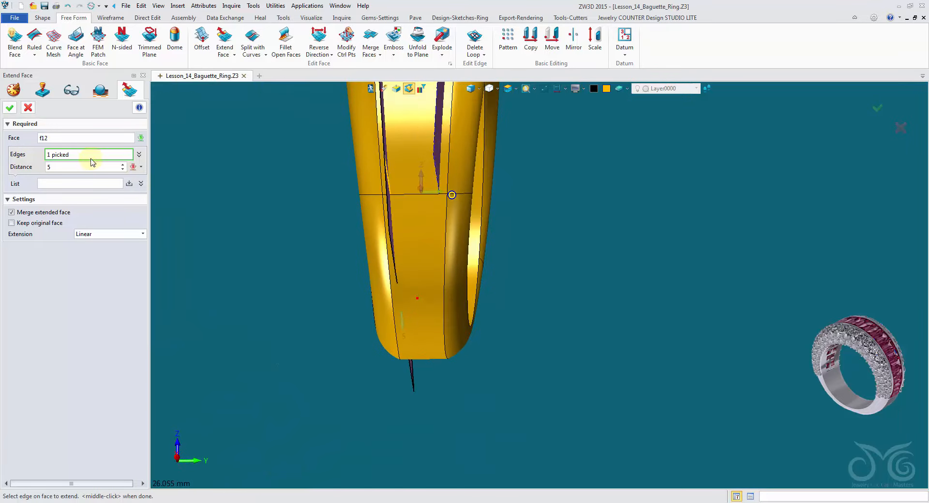
pyautogui.click(7, 111)
# Extend the lower edge of the other extruded surface linearly by 5 mm
pyautogui.moveTo(176, 158); pyautogui.dragTo(255, 188, button='right')
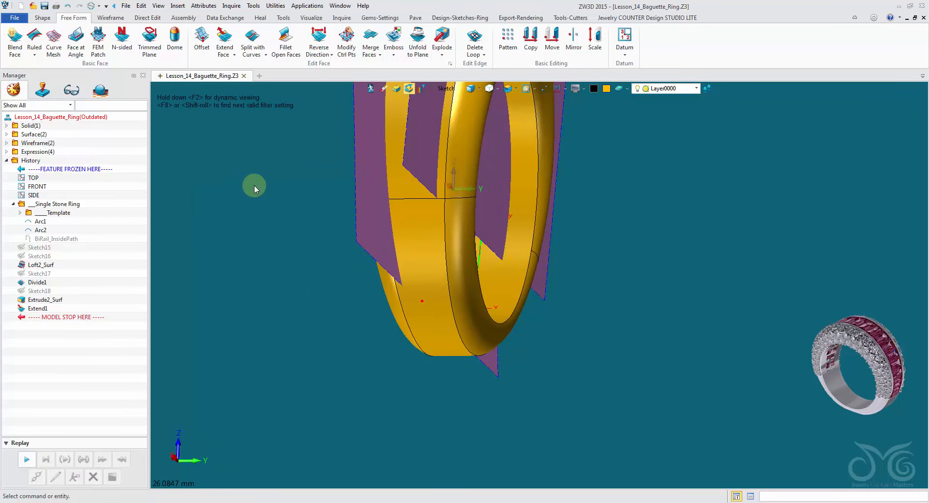
pyautogui.middleClick(275, 155)
pyautogui.click(417, 139)
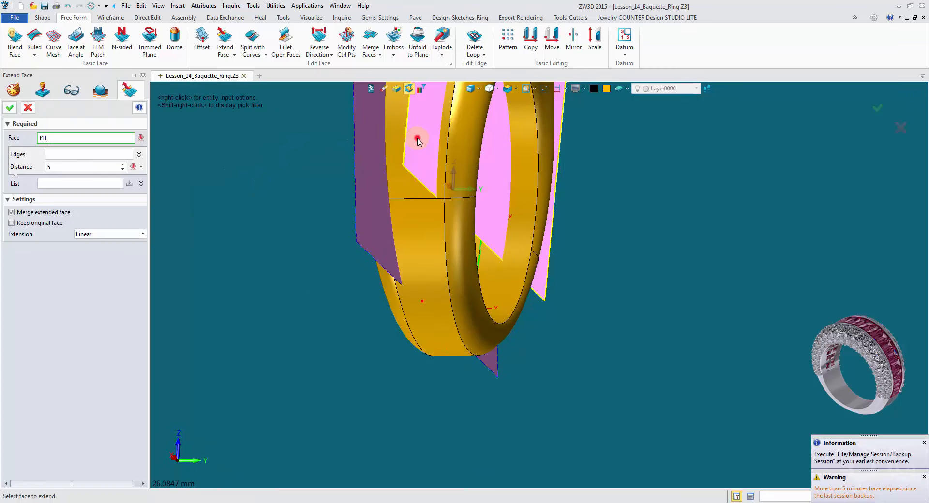
pyautogui.click(415, 177)
pyautogui.click(10, 108)
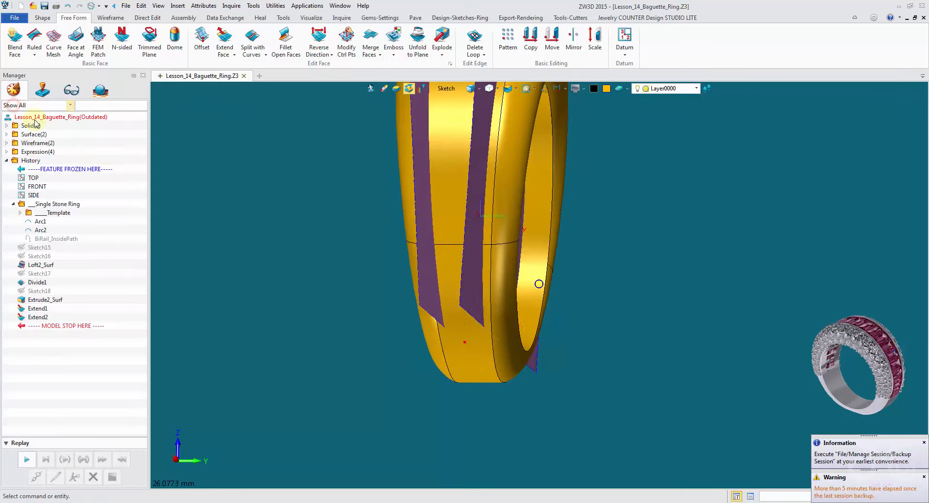
pyautogui.moveTo(189, 193); pyautogui.dragTo(178, 207, button='right')
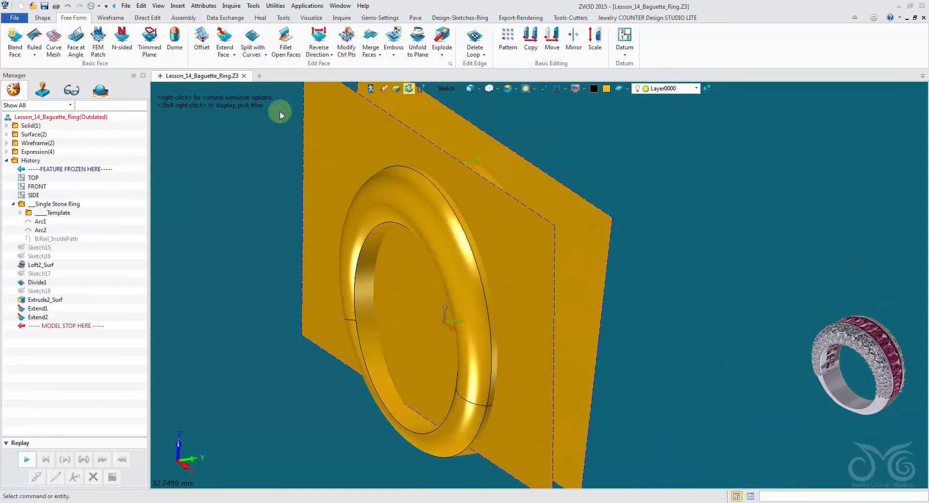
# Split the ring's upper outer band face with both extended surfaces, without keeping the splitting faces
pyautogui.click(260, 56)
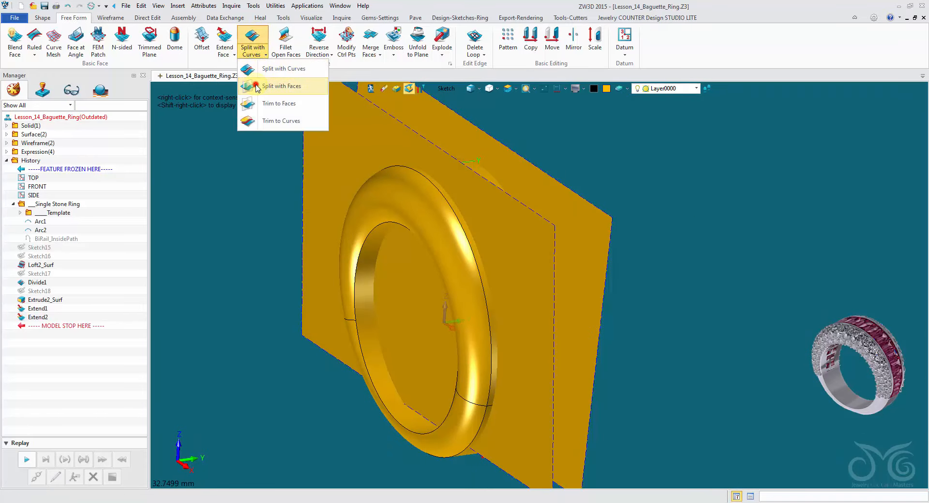
pyautogui.click(256, 86)
pyautogui.moveTo(246, 101); pyautogui.dragTo(342, 158, button='right')
pyautogui.click(367, 165)
pyautogui.click(388, 199)
pyautogui.moveTo(205, 191); pyautogui.dragTo(256, 218, button='right')
pyautogui.click(102, 150)
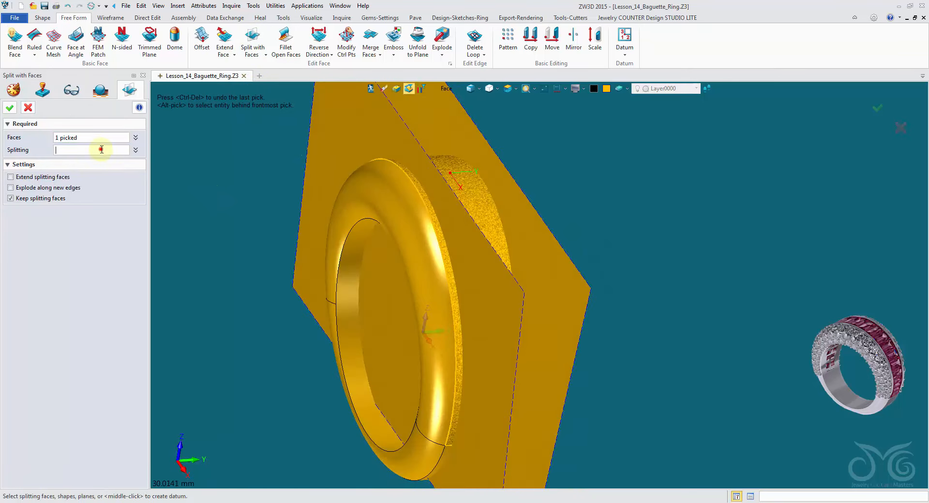
pyautogui.click(363, 135)
pyautogui.moveTo(363, 135); pyautogui.dragTo(550, 127, button='right')
pyautogui.click(551, 128)
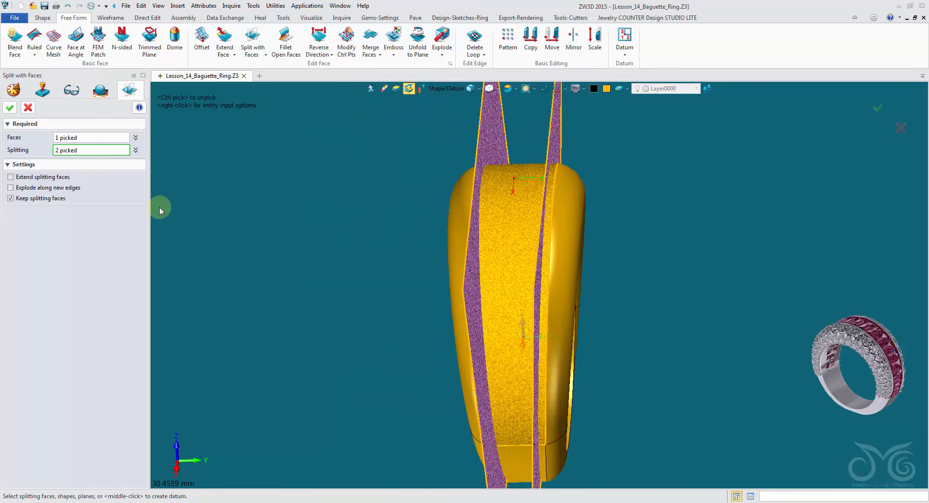
pyautogui.moveTo(299, 205); pyautogui.dragTo(243, 199, button='right')
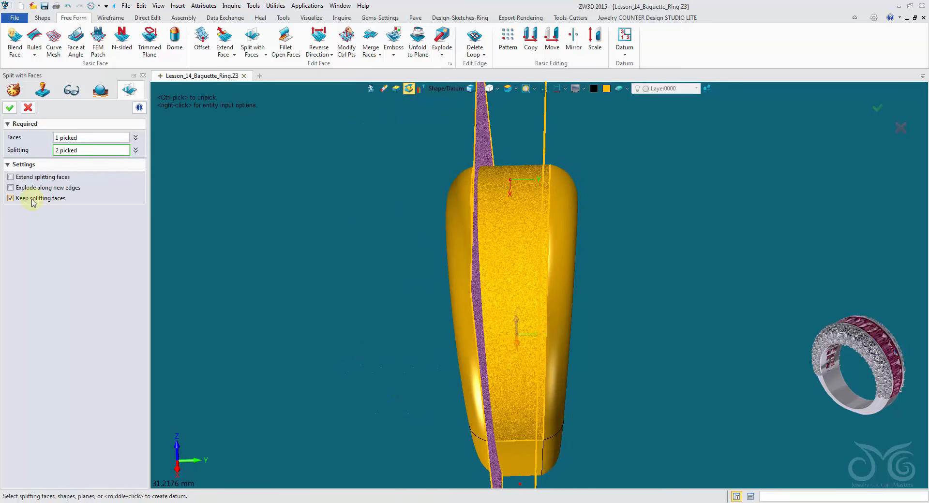
pyautogui.click(9, 109)
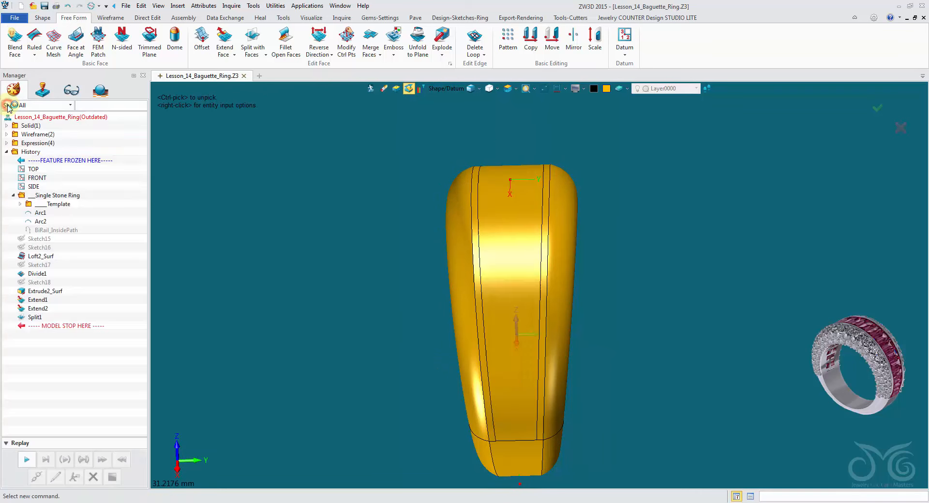
# Restrict picking to faces and check the narrow strips split off along both edges of the outer band
pyautogui.moveTo(185, 160); pyautogui.dragTo(434, 98, button='right')
pyautogui.click(445, 90)
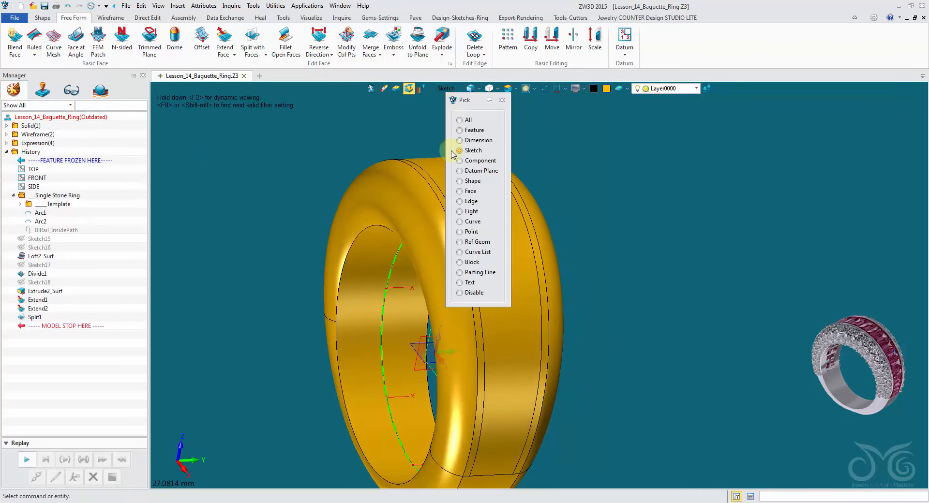
pyautogui.click(461, 192)
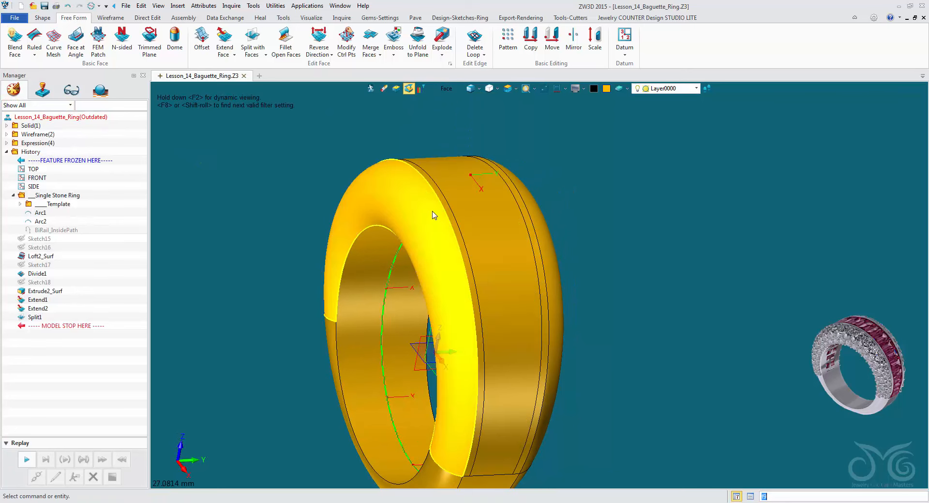
pyautogui.scroll(3, 446, 212)
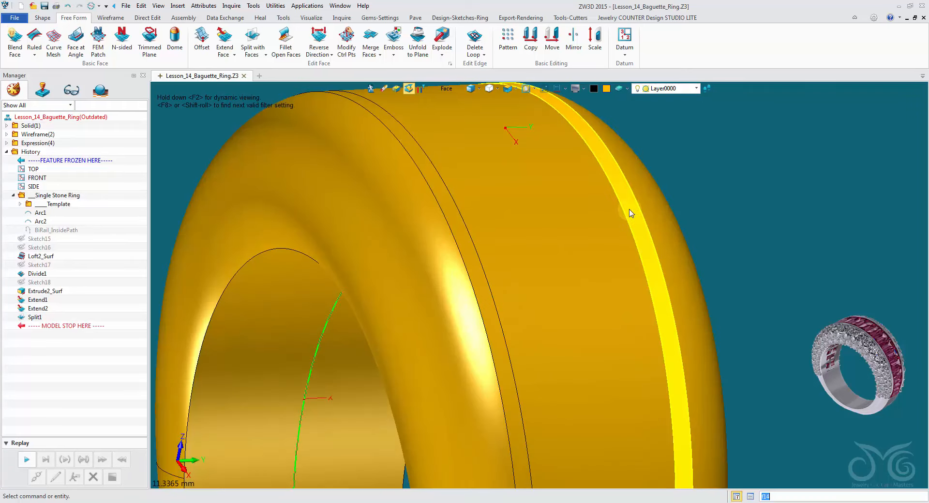
pyautogui.scroll(-3, 395, 233)
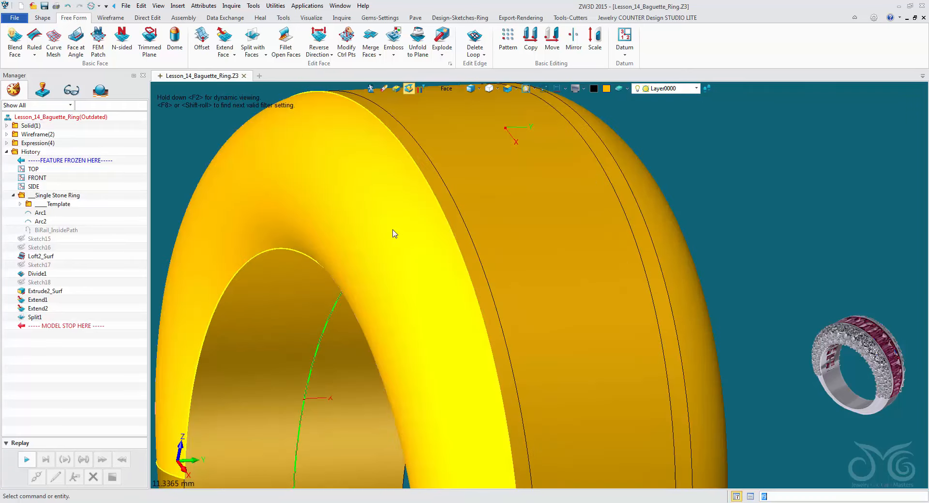
pyautogui.scroll(-1, 397, 230)
pyautogui.moveTo(398, 230); pyautogui.dragTo(402, 231, button='right')
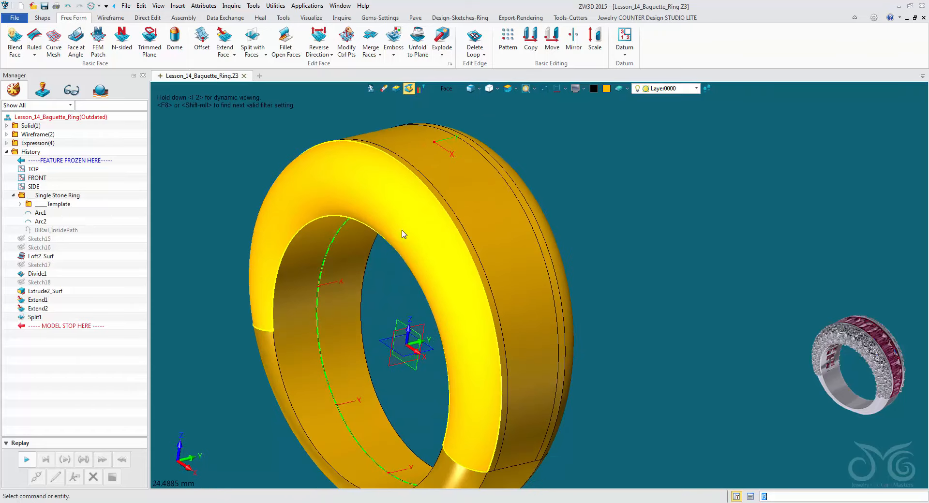
pyautogui.click(238, 127)
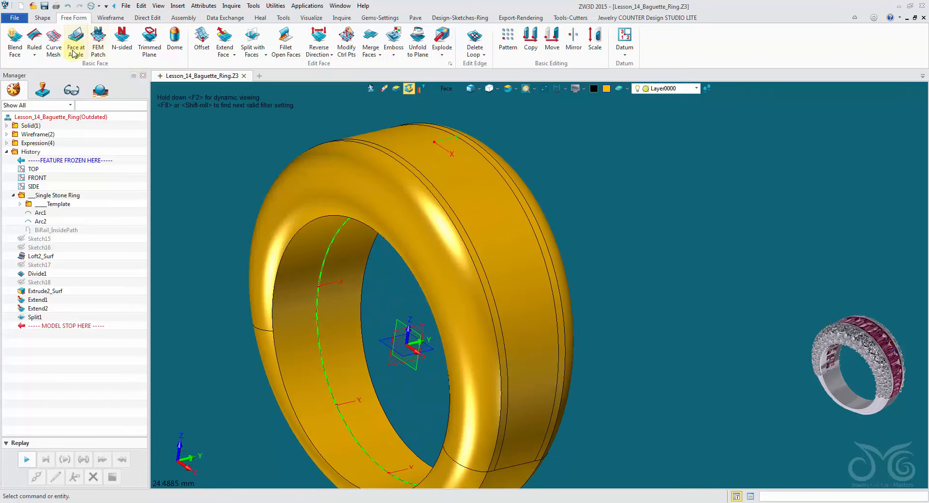
# Offset the central face of the outer band inward by 0.5 mm (-0.5), creating side faces
pyautogui.click(42, 18)
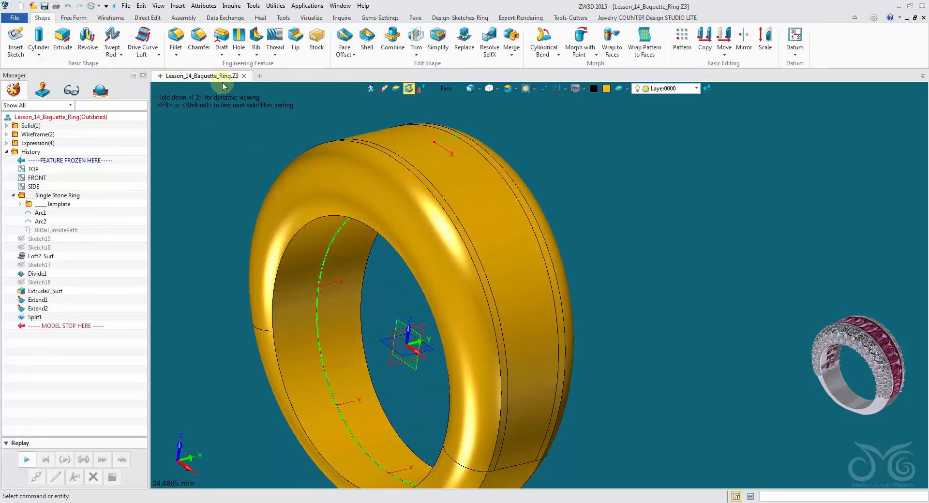
pyautogui.click(352, 37)
pyautogui.click(435, 155)
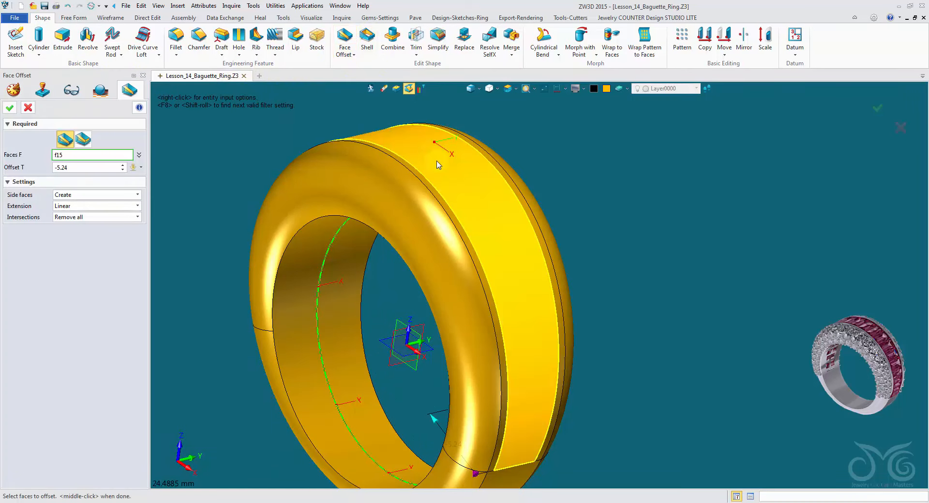
pyautogui.click(438, 163)
pyautogui.click(89, 168)
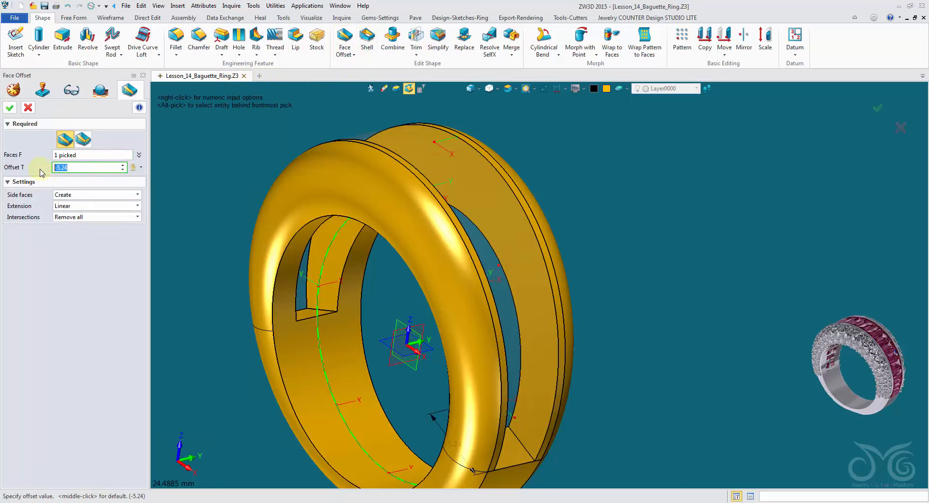
pyautogui.write('-0.5')
pyautogui.click(11, 108)
pyautogui.moveTo(537, 288); pyautogui.dragTo(484, 297, button='right')
pyautogui.scroll(2, 483, 297)
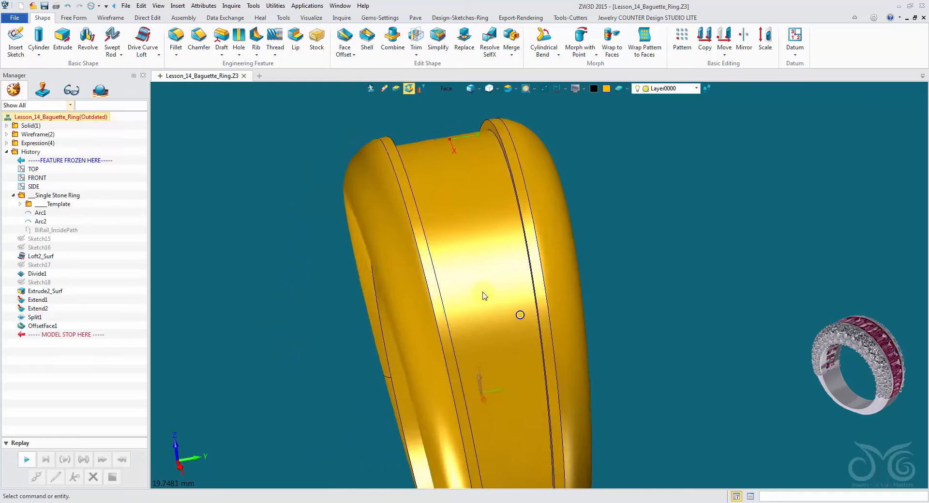
# Try to offset the two narrow rim faces beside the recessed channel outward by 0.4 mm
pyautogui.moveTo(452, 199); pyautogui.dragTo(541, 267, button='right')
pyautogui.scroll(3, 456, 150)
pyautogui.moveTo(575, 329); pyautogui.dragTo(419, 182, button='right')
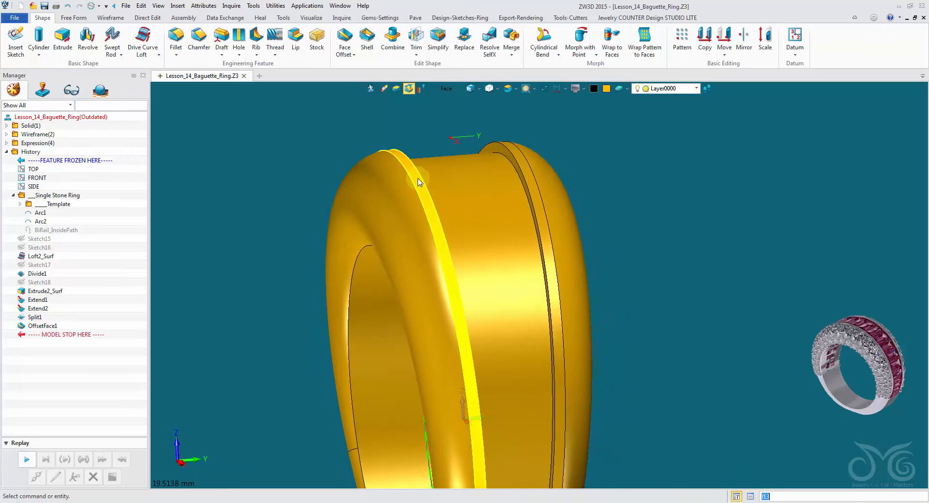
pyautogui.moveTo(579, 170); pyautogui.dragTo(318, 181, button='right')
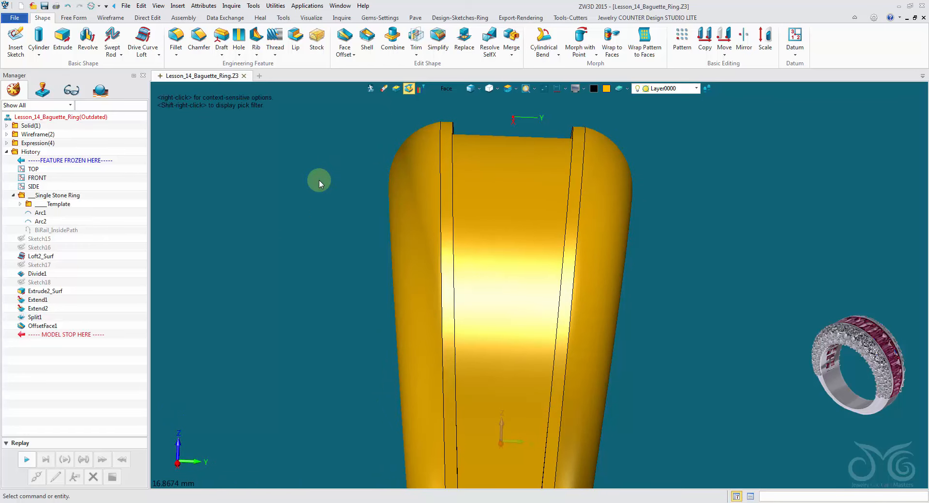
pyautogui.click(347, 38)
pyautogui.click(445, 128)
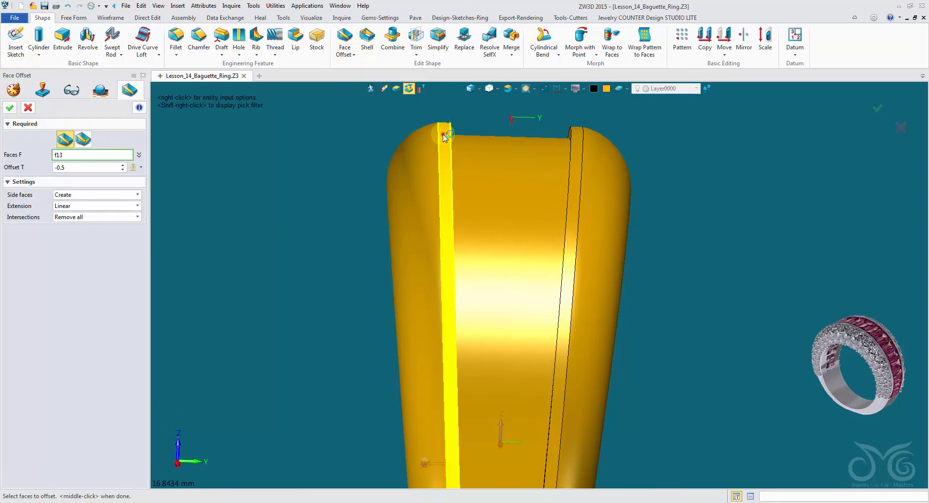
pyautogui.moveTo(444, 138); pyautogui.dragTo(553, 169, button='right')
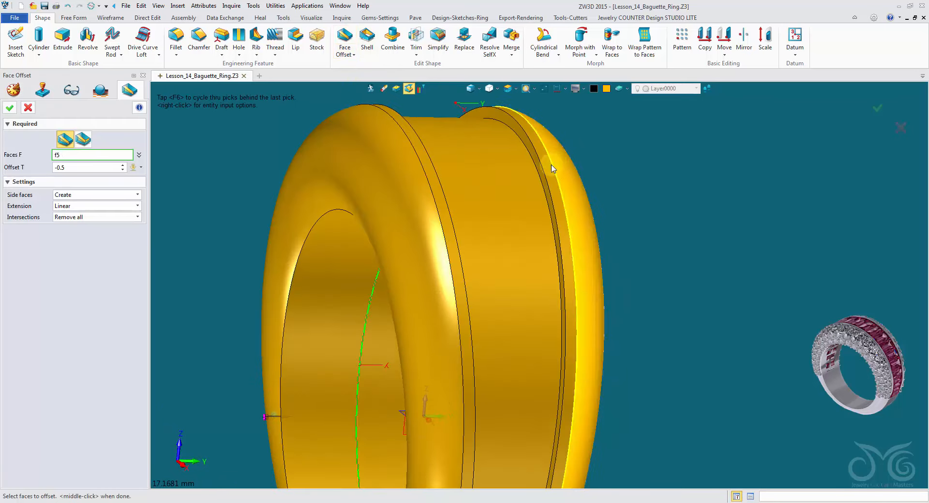
pyautogui.click(89, 167)
pyautogui.write('0.4')
pyautogui.press('Return')
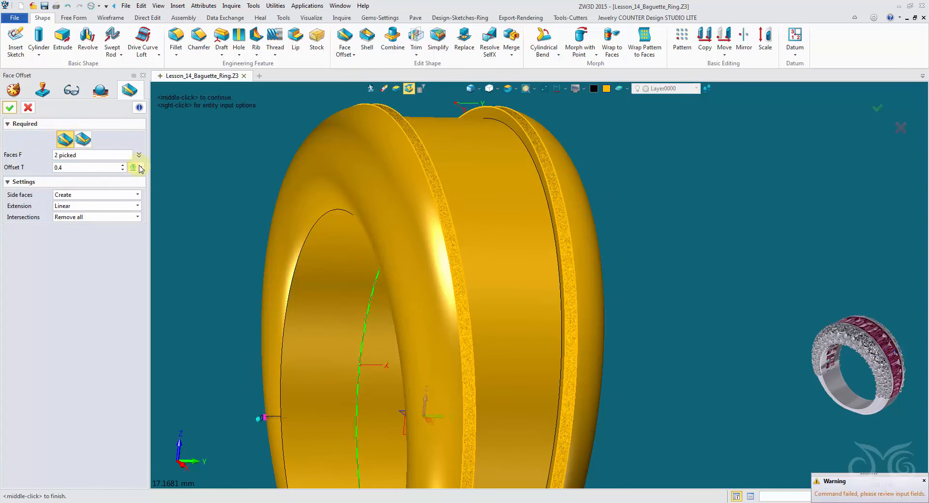
pyautogui.moveTo(183, 177)
pyautogui.mouseDown(button='right')
pyautogui.moveTo(203, 183)
pyautogui.moveTo(175, 157)
pyautogui.mouseUp(button='right')
pyautogui.scroll(-2, 183, 177)
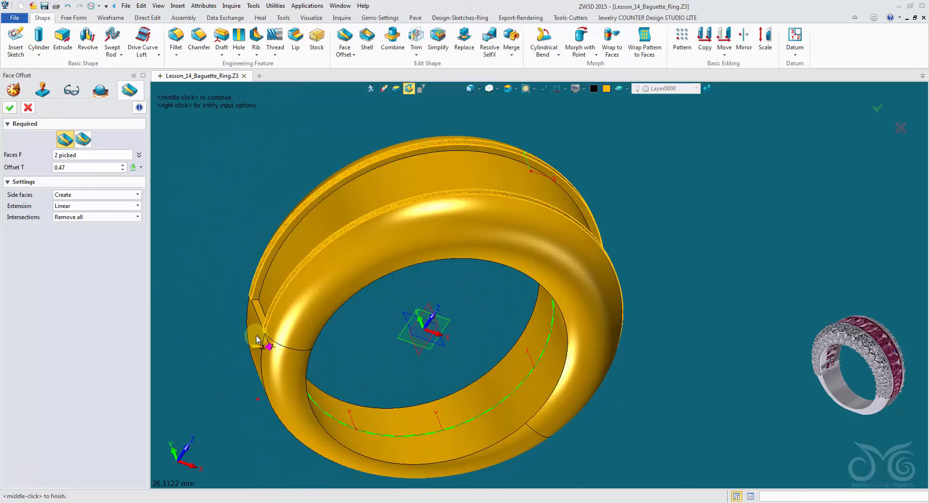
pyautogui.click(25, 107)
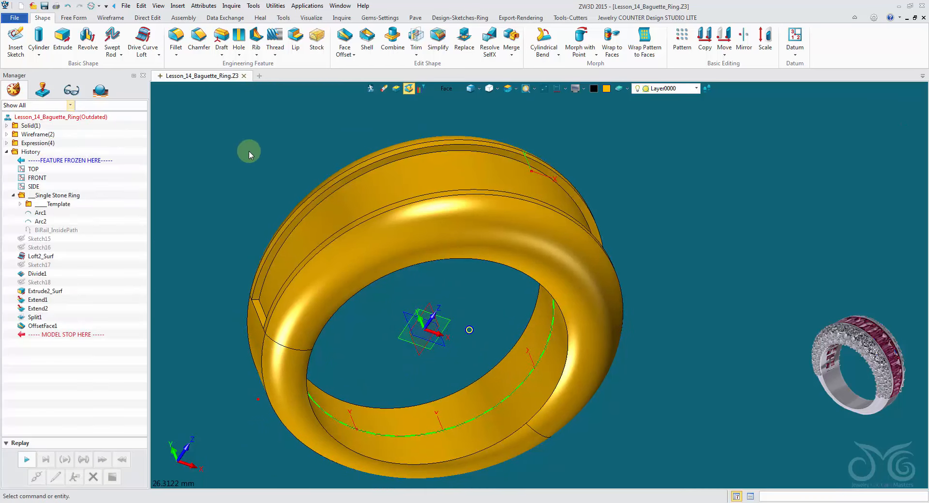
# Set up a surface offset of 0 for the narrow rim face beside the channel, keeping the original surface
pyautogui.moveTo(249, 150); pyautogui.dragTo(339, 157, button='right')
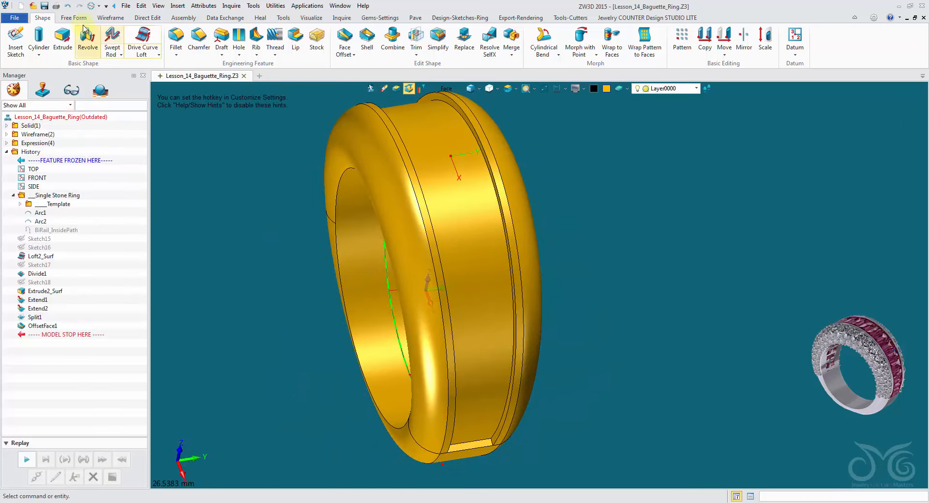
pyautogui.click(73, 18)
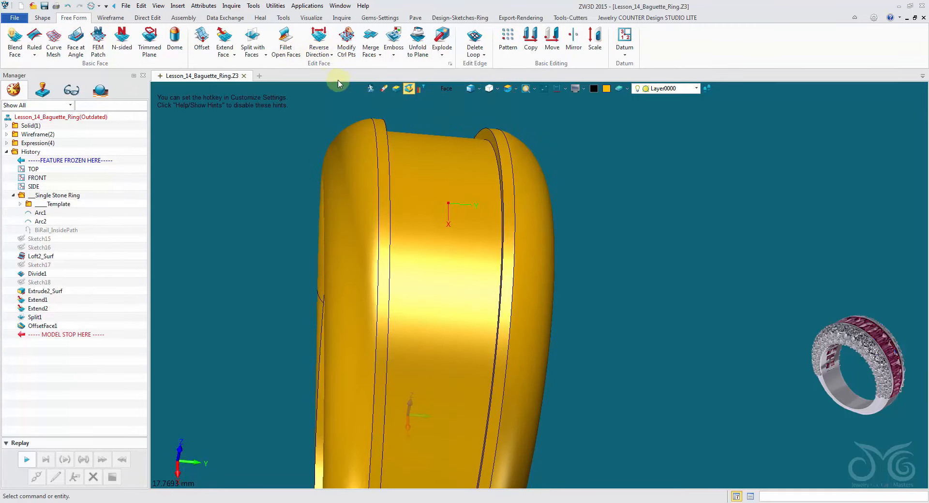
pyautogui.click(207, 39)
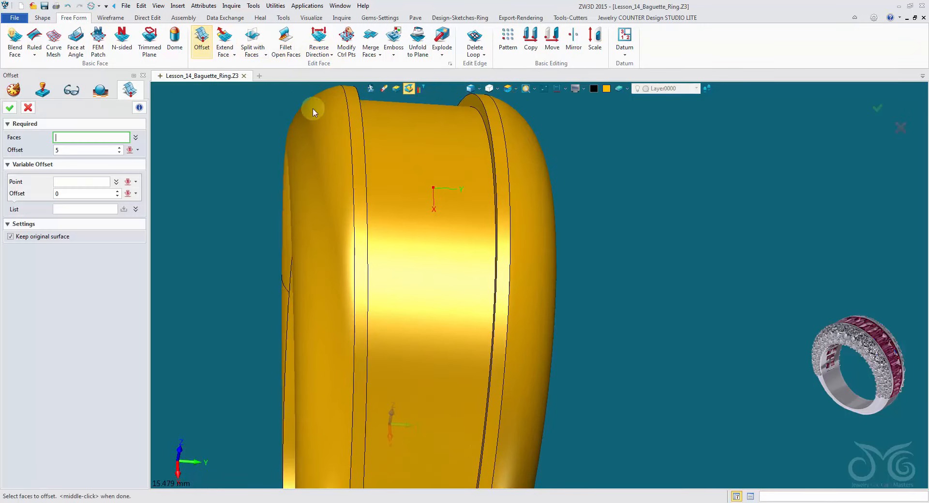
pyautogui.click(327, 140)
pyautogui.click(334, 150)
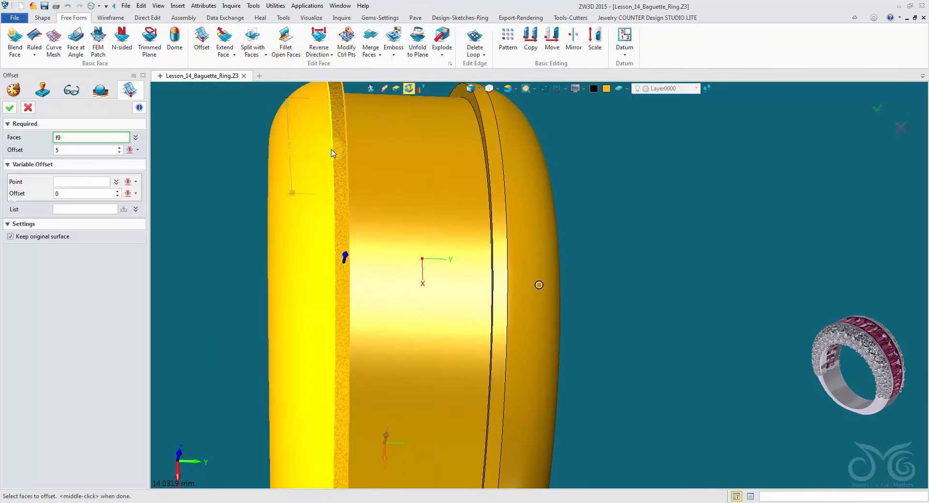
pyautogui.moveTo(333, 151); pyautogui.dragTo(238, 166, button='right')
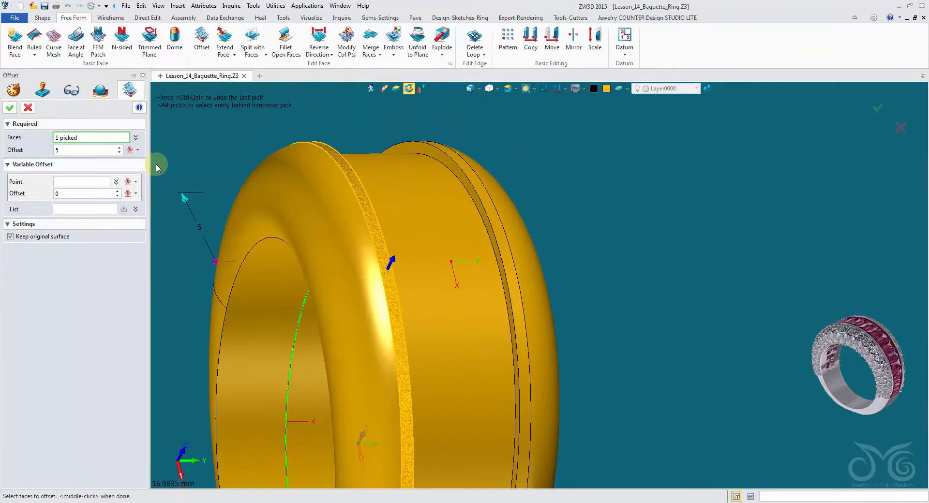
pyautogui.click(97, 150)
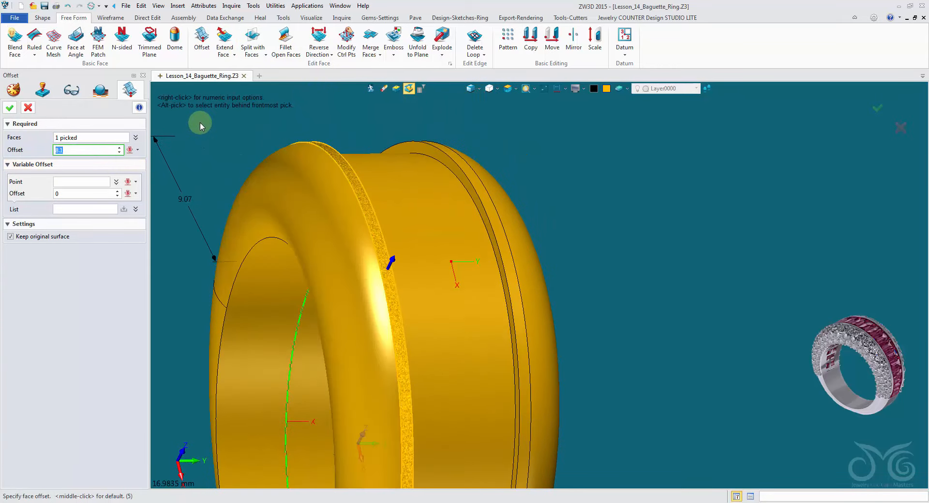
# Choose a darker brown face colour and create the coincident copy of the rim face
pyautogui.click(594, 90)
pyautogui.click(655, 96)
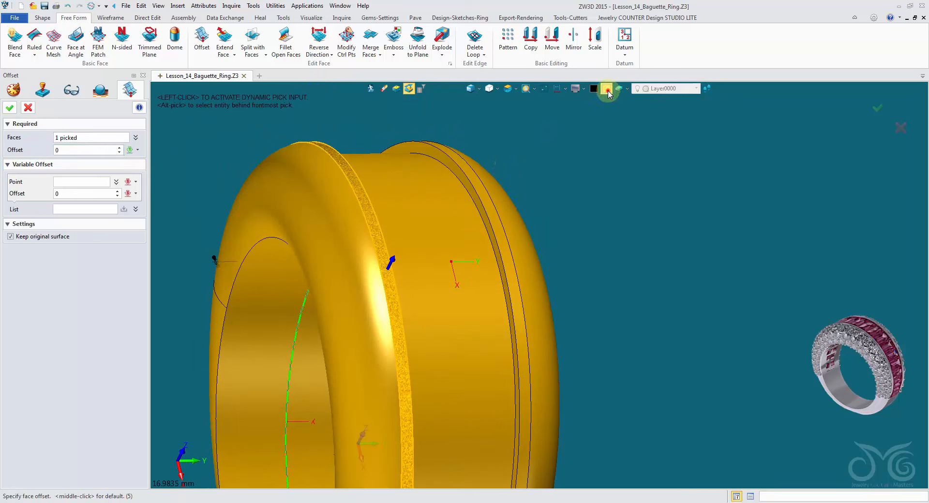
pyautogui.click(608, 90)
pyautogui.click(636, 106)
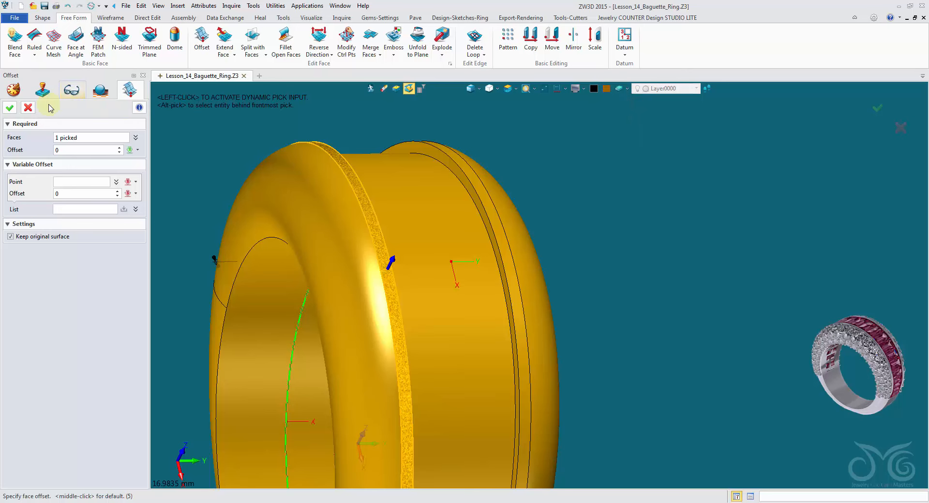
pyautogui.click(11, 109)
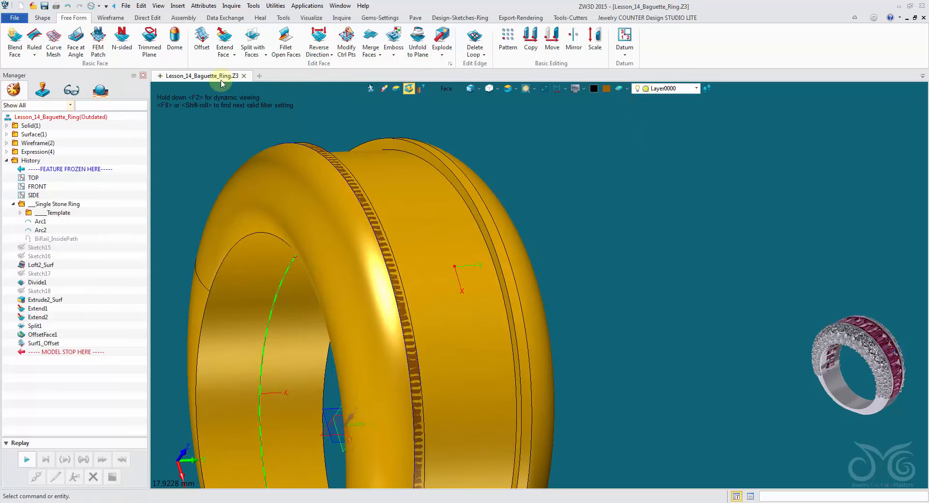
# Shell the copied rim strip outward into a thin solid band, creating side faces
pyautogui.click(43, 18)
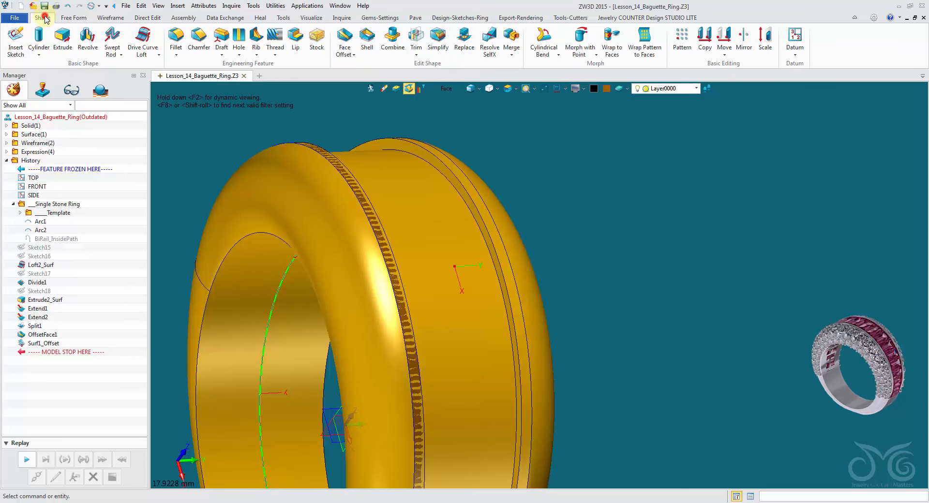
pyautogui.click(367, 39)
pyautogui.click(239, 130)
pyautogui.click(294, 143)
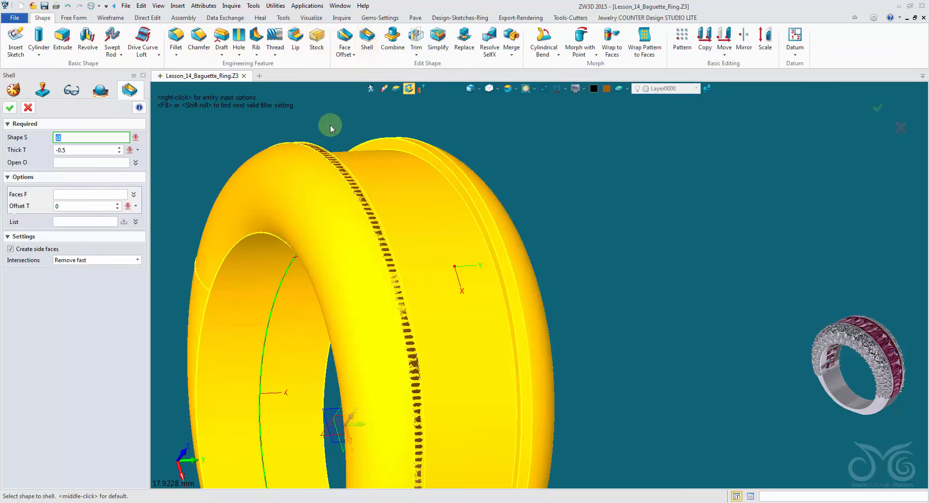
pyautogui.click(329, 149)
pyautogui.click(329, 158)
pyautogui.middleClick(330, 157)
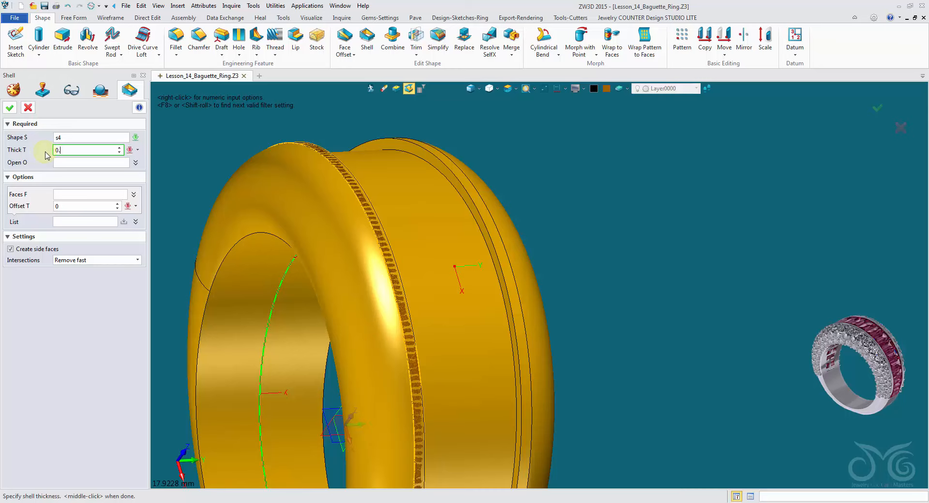
pyautogui.click(11, 110)
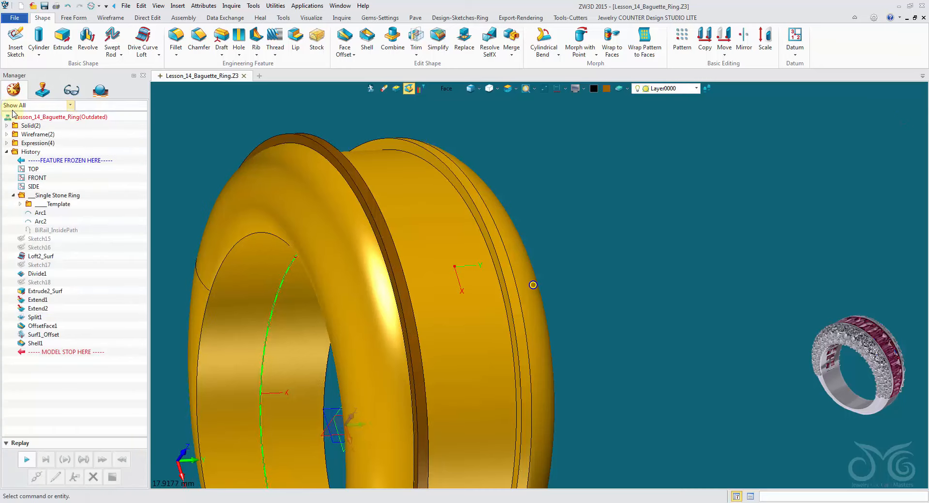
# Restrict picking to whole shapes and bring the end of the new band into view
pyautogui.moveTo(157, 158); pyautogui.dragTo(387, 140, button='right')
pyautogui.click(444, 89)
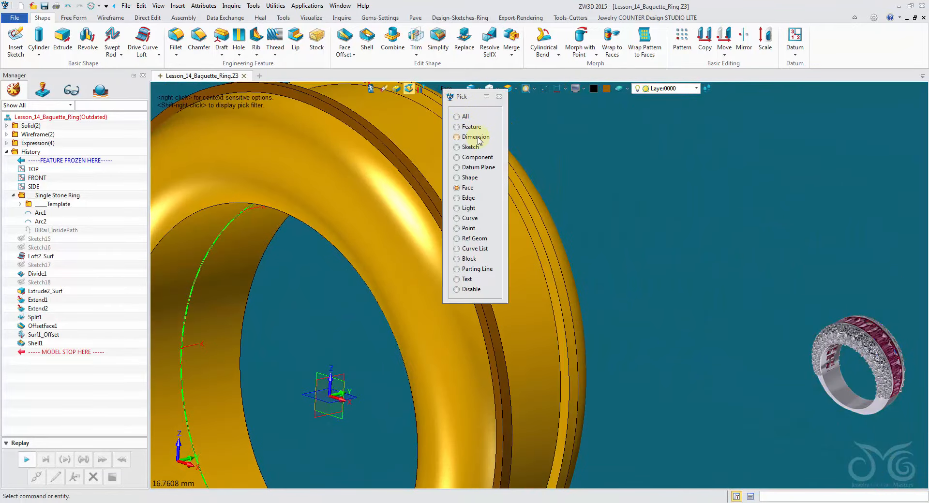
pyautogui.click(465, 179)
pyautogui.moveTo(466, 184); pyautogui.dragTo(224, 94, button='right')
# Start an asymmetric chamfer defined by setback and angle on the outer edge at one end of the brown band
pyautogui.click(200, 40)
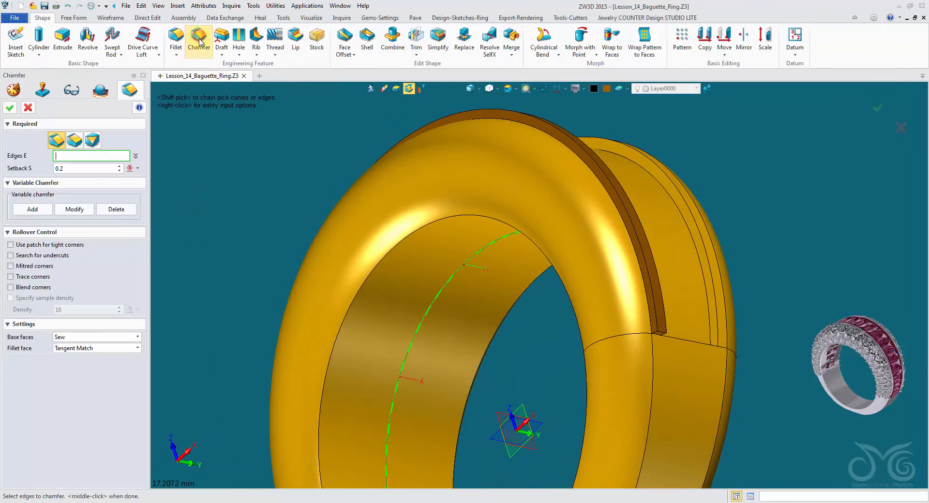
pyautogui.click(75, 142)
pyautogui.moveTo(649, 174); pyautogui.dragTo(582, 129, button='right')
pyautogui.scroll(3, 629, 167)
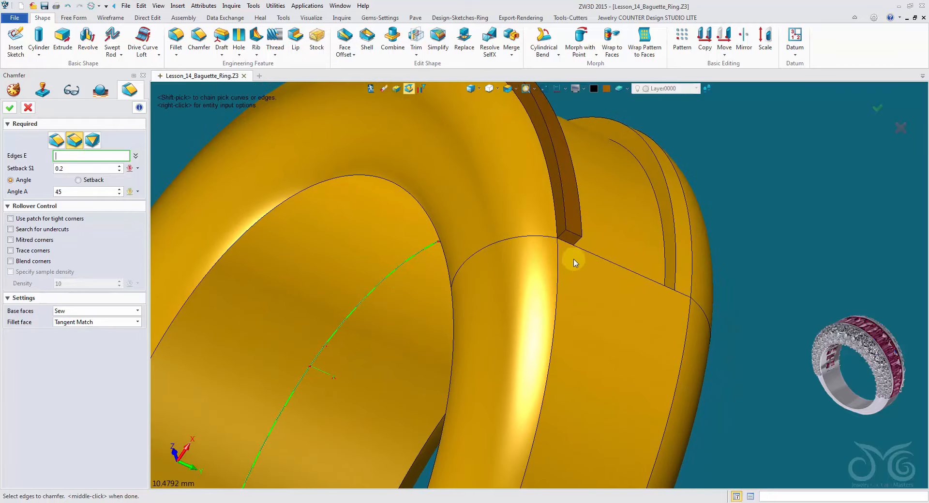
pyautogui.click(576, 239)
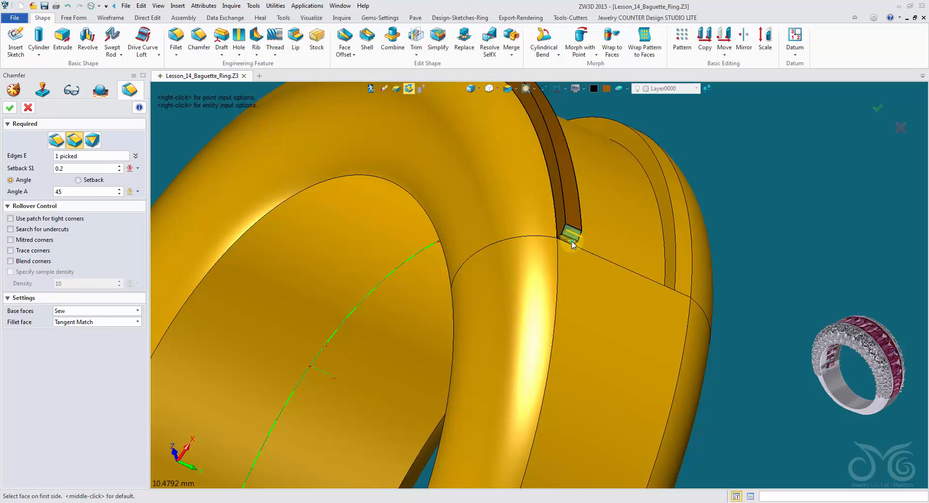
pyautogui.middleClick(571, 245)
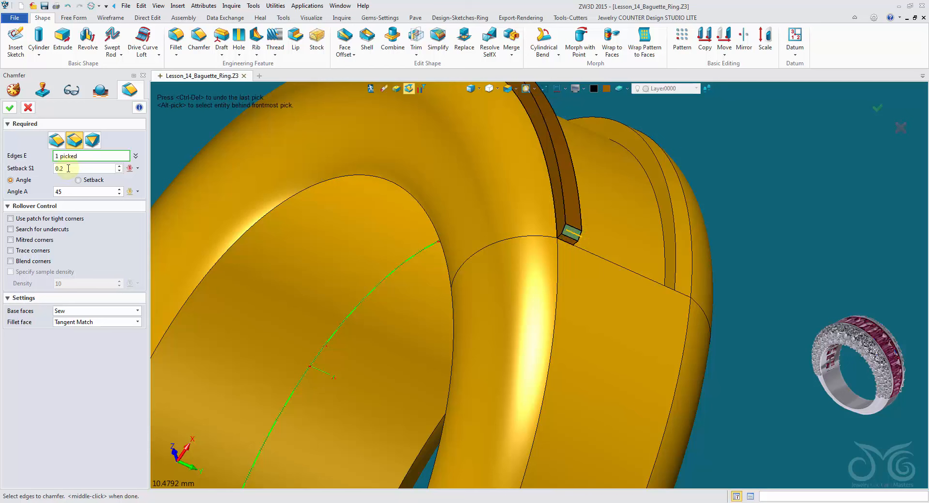
# Set the chamfer's setback to 0.4 mm and its angle to 89 degrees for a long taper
pyautogui.click(69, 169)
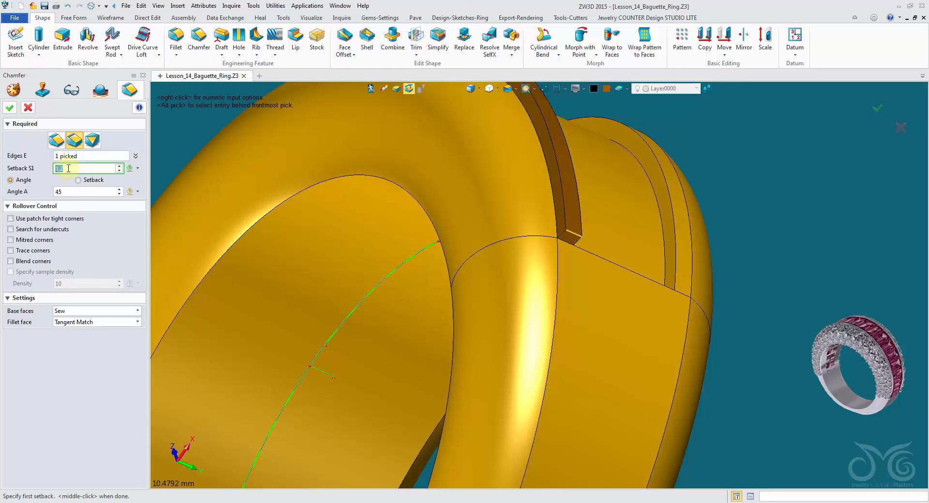
pyautogui.rightClick(170, 147)
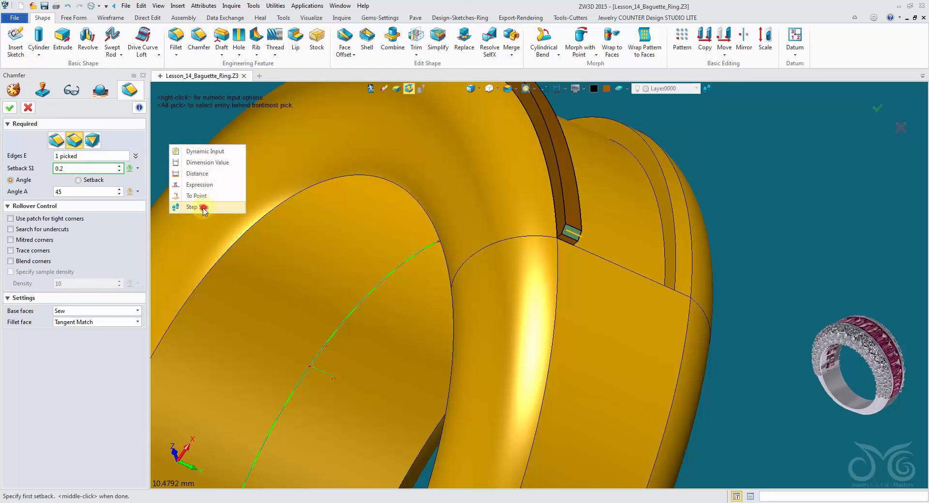
pyautogui.click(198, 208)
pyautogui.click(825, 136)
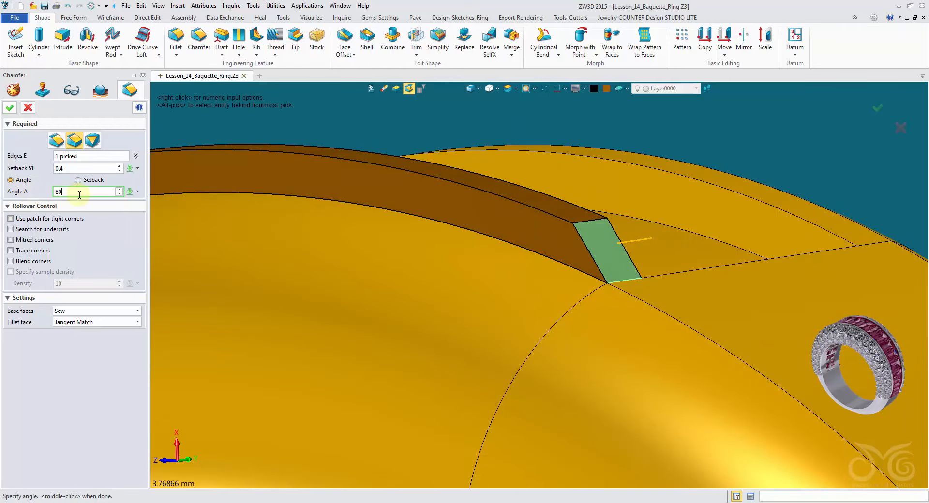
pyautogui.scroll(8, 79, 195)
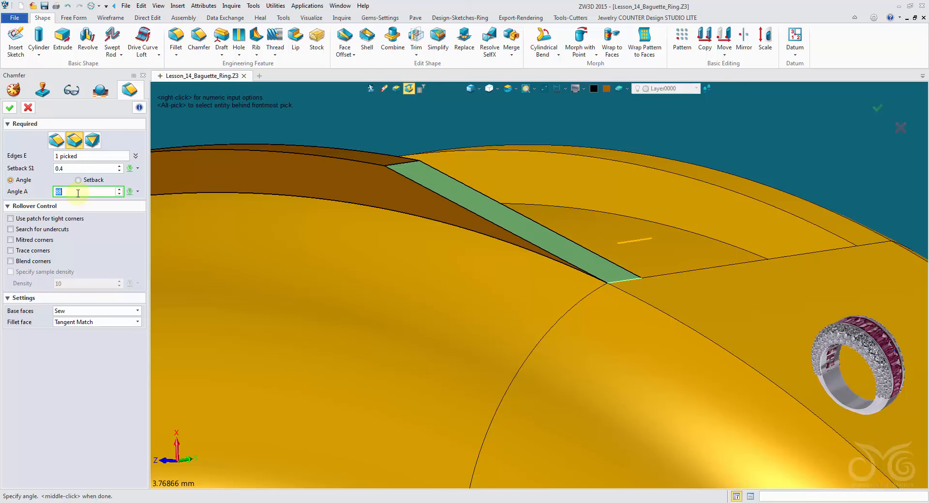
pyautogui.scroll(5, 78, 193)
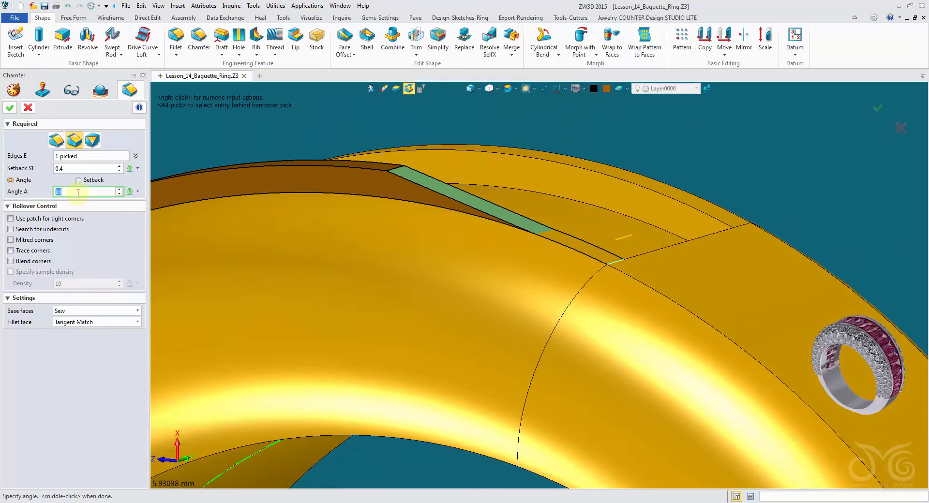
pyautogui.scroll(-2, 78, 193)
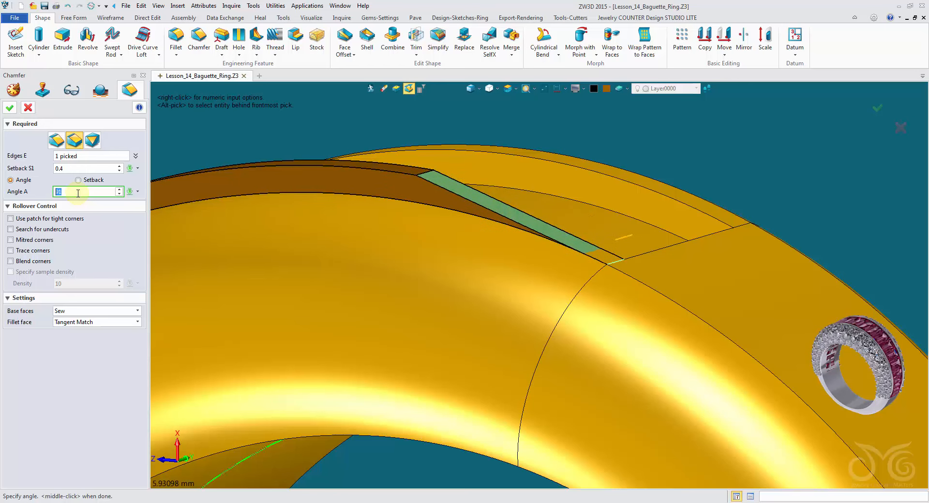
pyautogui.scroll(-2, 78, 193)
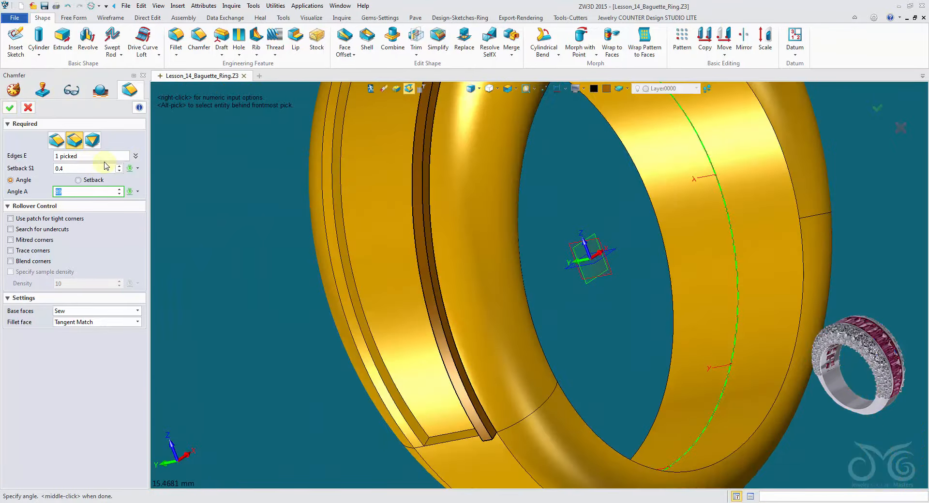
# Add the outer edge at the band's opposite end to the selection and create the chamfer on both ends
pyautogui.click(105, 155)
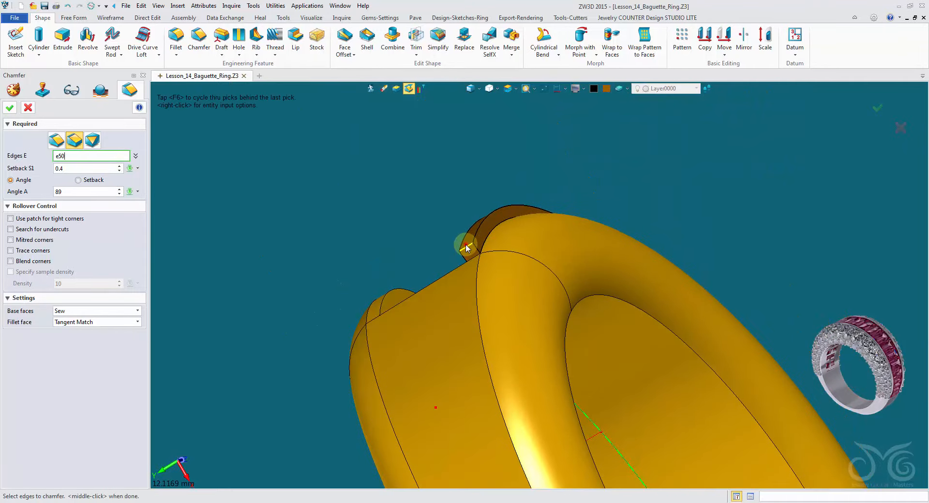
pyautogui.click(466, 248)
pyautogui.click(470, 254)
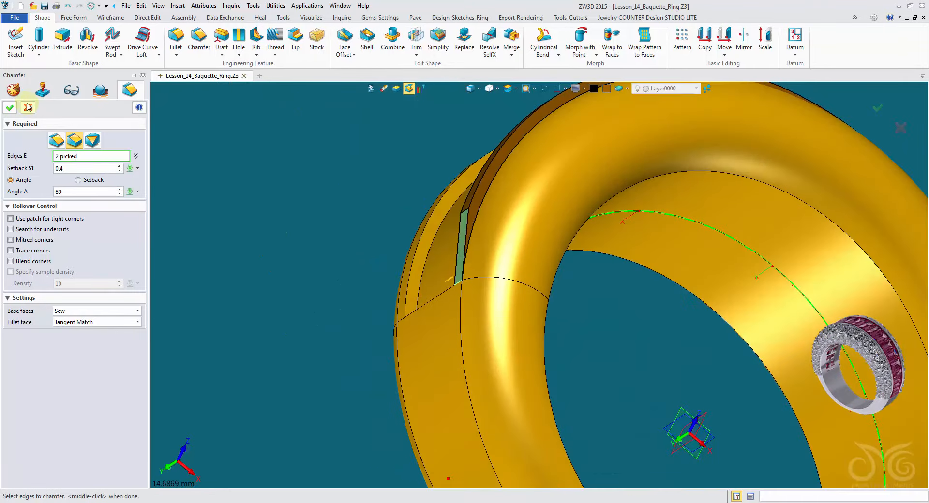
pyautogui.click(13, 108)
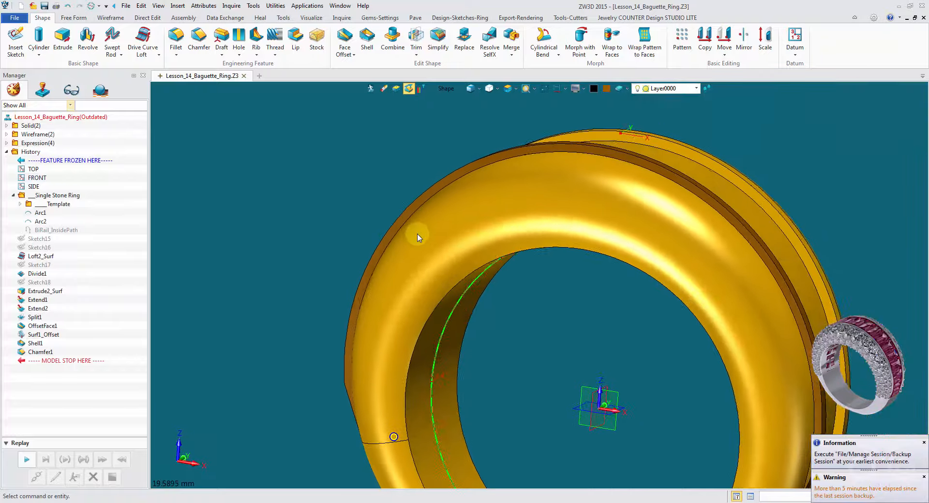
# Start a circular fillet on the two edges where the end chamfers meet the band's outer face
pyautogui.click(176, 37)
pyautogui.scroll(2, 556, 325)
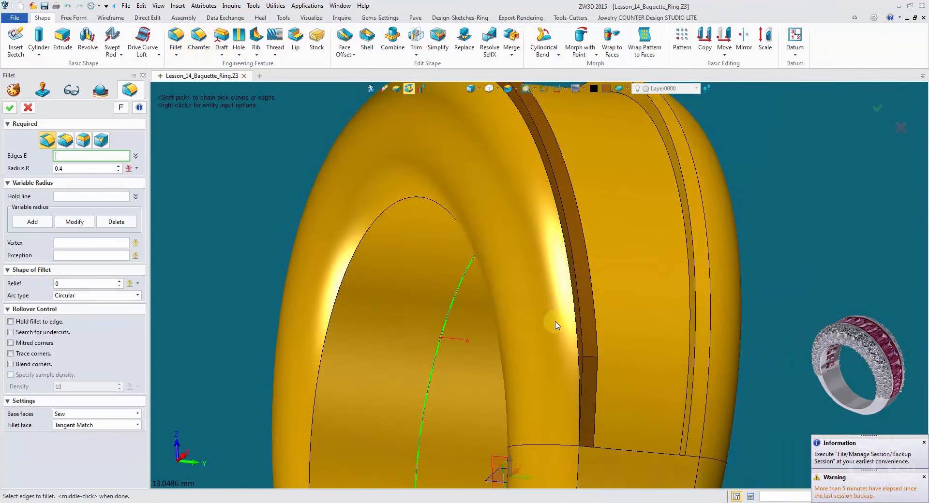
pyautogui.click(592, 358)
pyautogui.moveTo(591, 358); pyautogui.dragTo(583, 395, button='right')
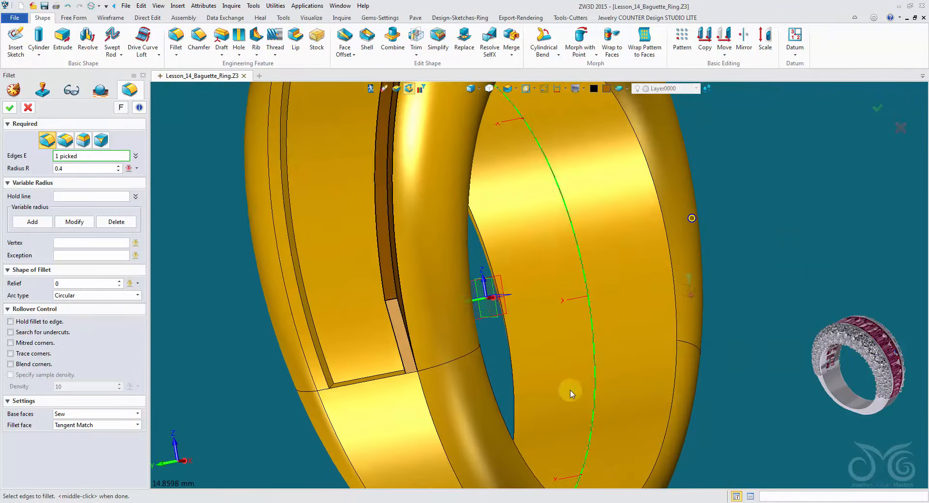
pyautogui.click(393, 299)
pyautogui.moveTo(394, 299); pyautogui.dragTo(641, 295, button='right')
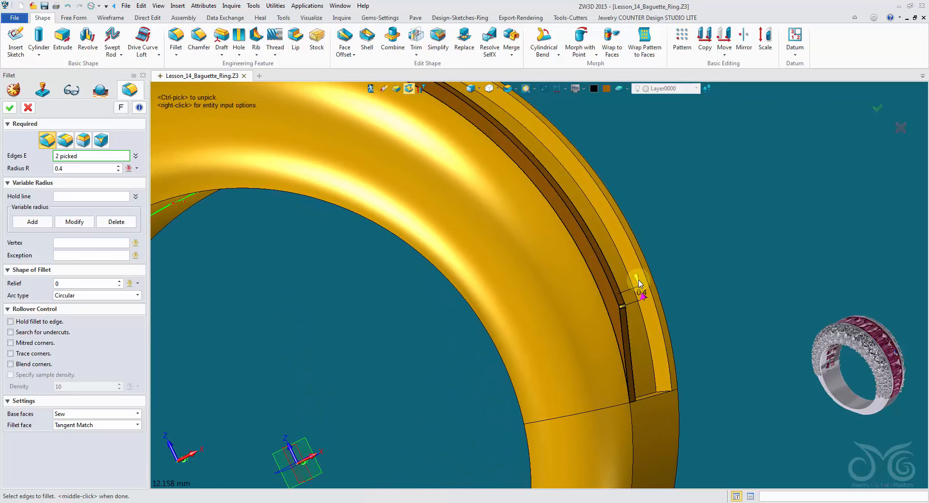
# Enlarge the fillet radius to about 10.466 mm with its handle on the model and create the fillet
pyautogui.moveTo(619, 252); pyautogui.dragTo(557, 158)
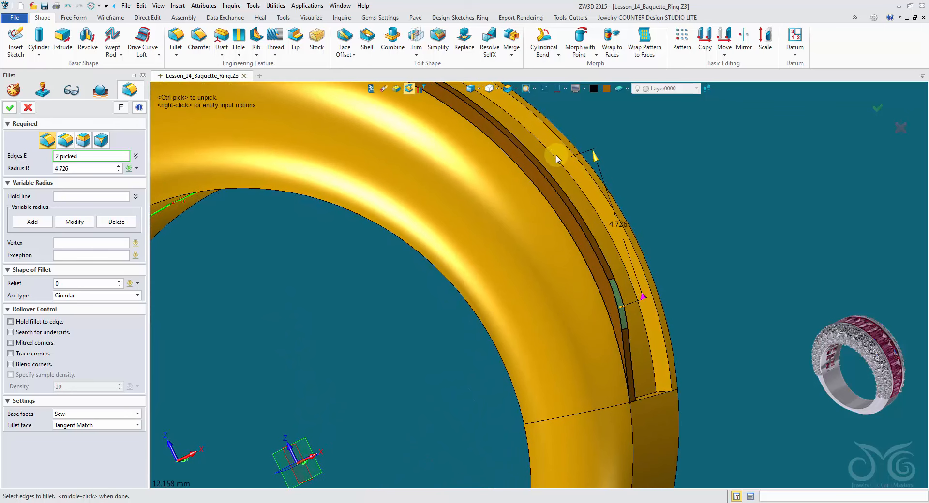
pyautogui.scroll(-5, 597, 193)
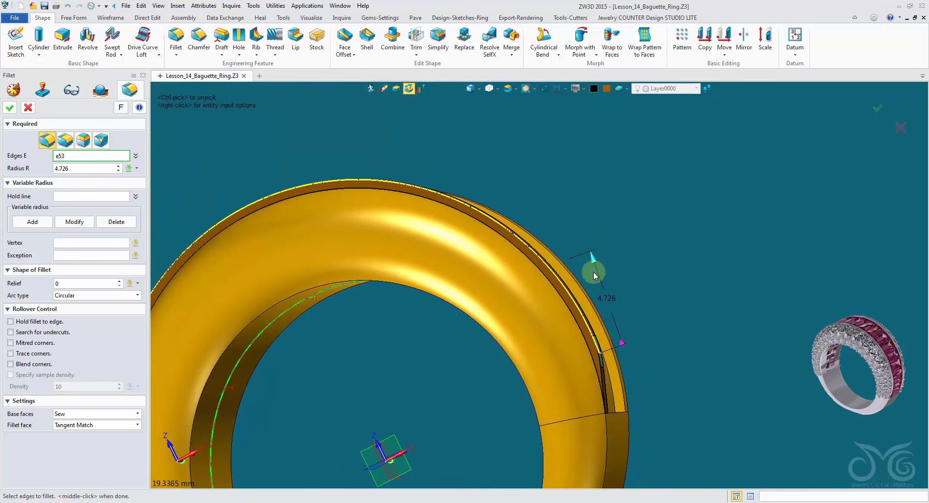
pyautogui.moveTo(581, 226); pyautogui.dragTo(530, 145)
pyautogui.moveTo(529, 145); pyautogui.dragTo(724, 194, button='middle')
pyautogui.moveTo(706, 227); pyautogui.dragTo(705, 232)
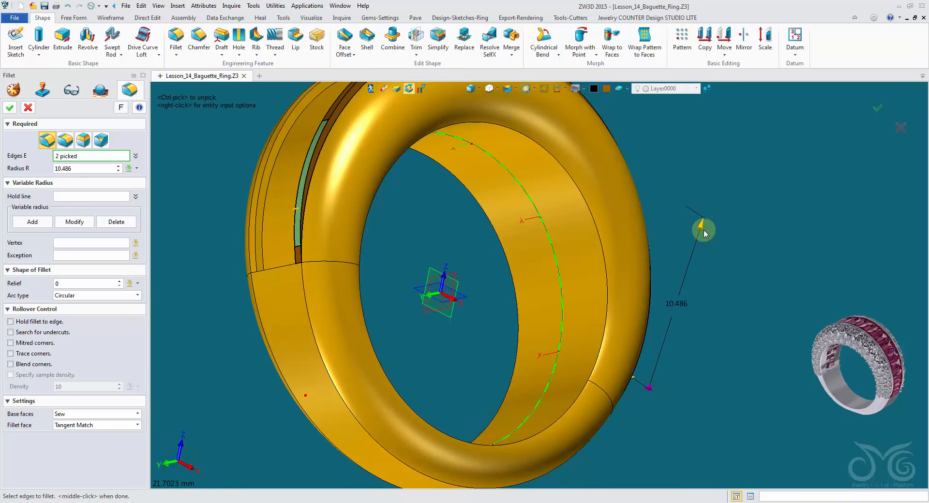
pyautogui.moveTo(703, 234); pyautogui.dragTo(181, 178, button='middle')
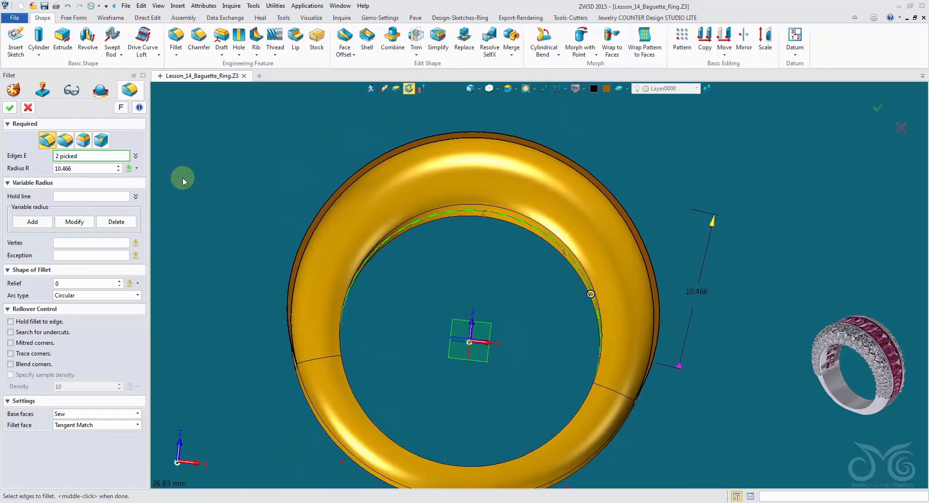
pyautogui.click(9, 108)
pyautogui.moveTo(164, 145); pyautogui.dragTo(253, 224, button='middle')
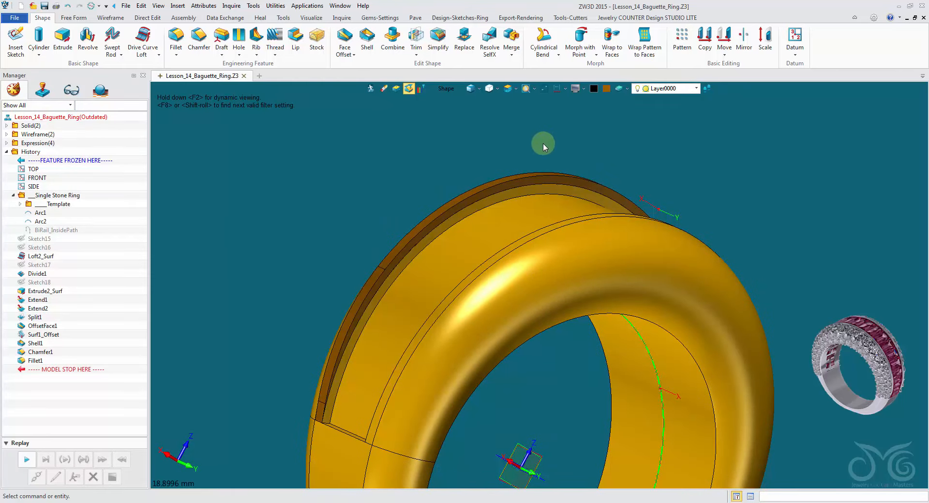
# Start mirroring the brown rim band as a copy about the FRONT plane
pyautogui.click(743, 46)
pyautogui.click(505, 180)
pyautogui.moveTo(421, 309); pyautogui.dragTo(569, 308, button='middle')
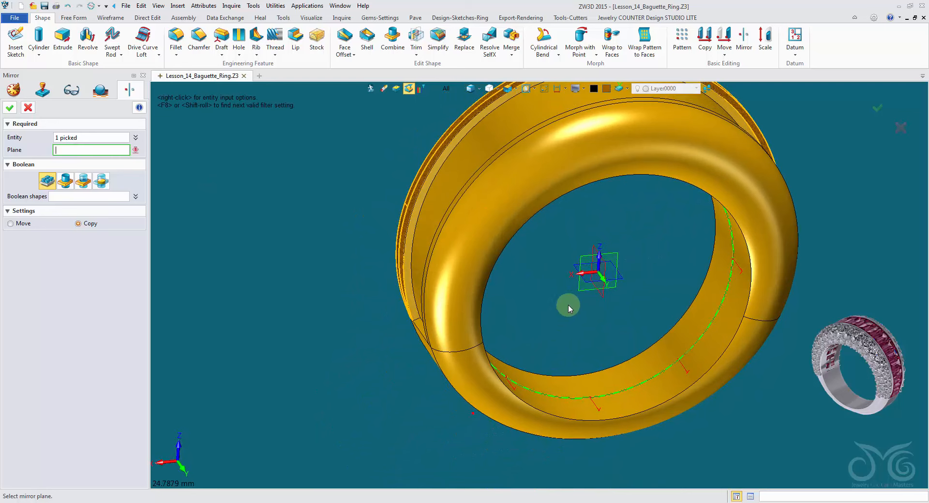
pyautogui.click(579, 289)
pyautogui.moveTo(553, 276); pyautogui.dragTo(581, 332, button='right')
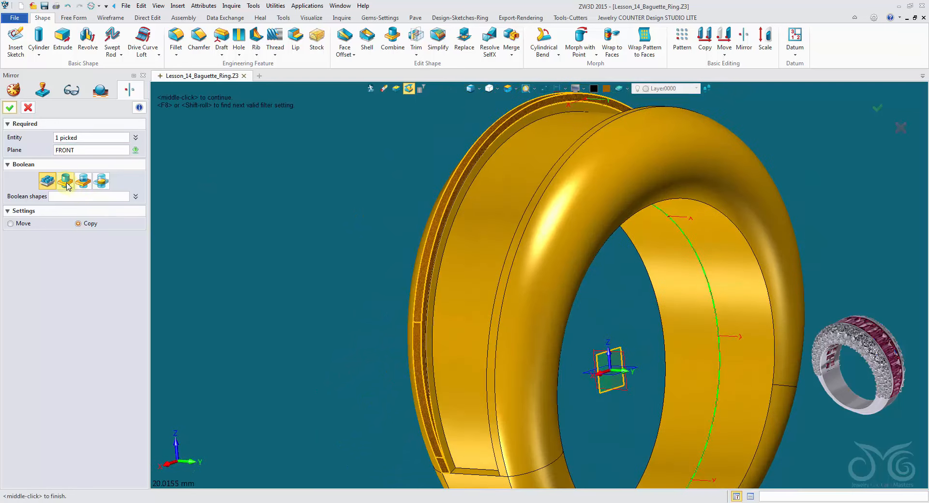
# Combine the mirrored band with the ring body through a Boolean add and complete the mirror
pyautogui.click(75, 193)
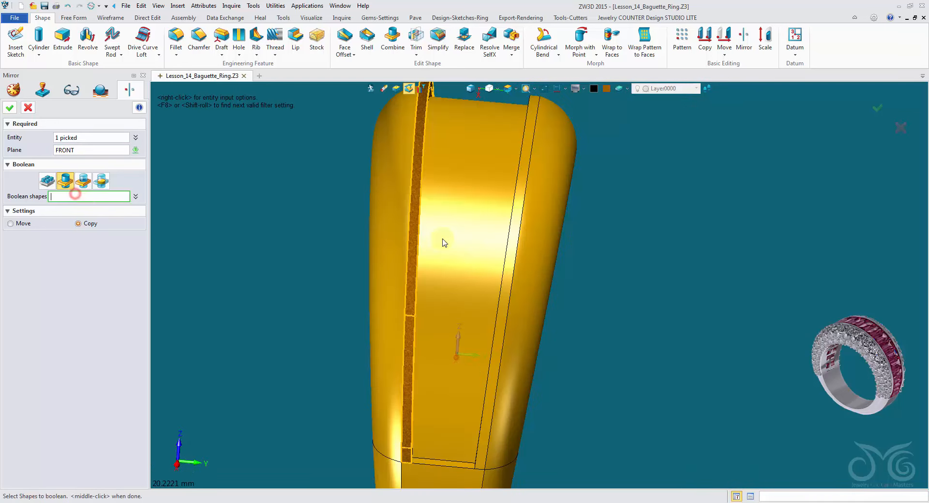
pyautogui.click(471, 239)
pyautogui.moveTo(400, 251); pyautogui.dragTo(291, 260, button='right')
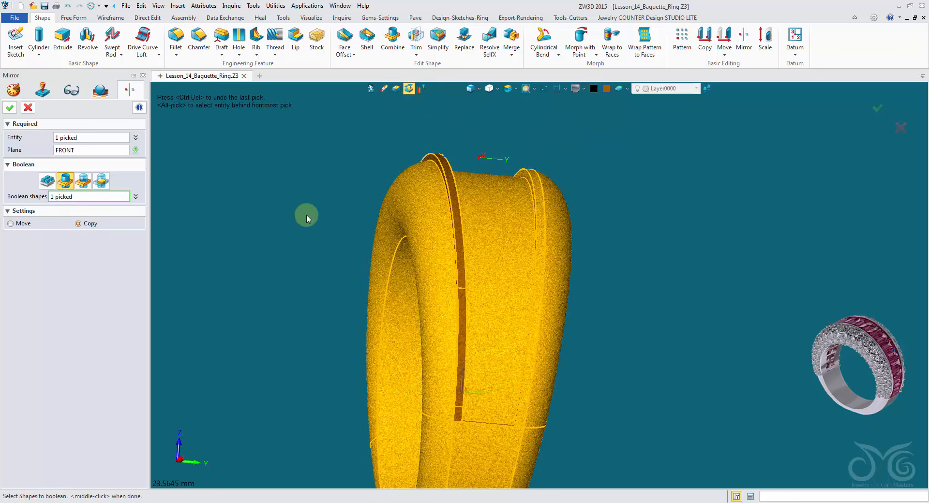
pyautogui.click(15, 112)
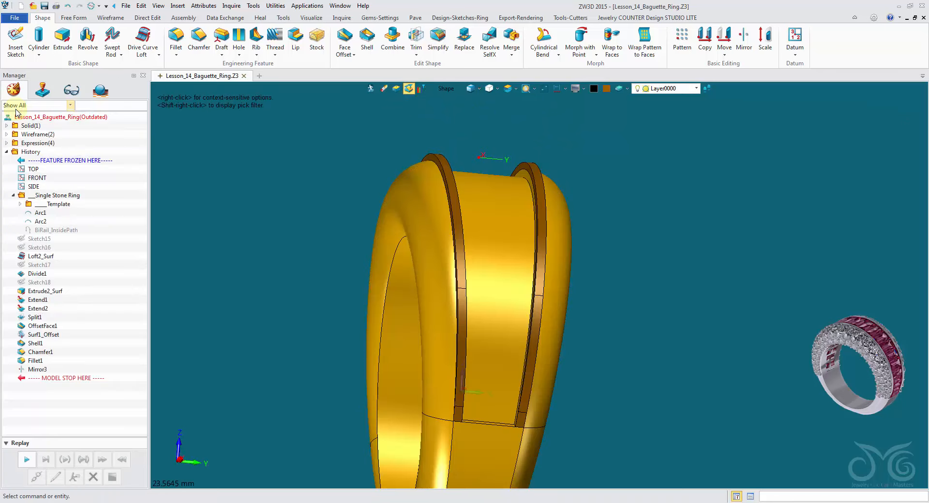
pyautogui.moveTo(198, 128); pyautogui.dragTo(285, 143, button='right')
# Recolor the whole combined ring body, including the brown rim bands, in golden yellow
pyautogui.click(353, 175)
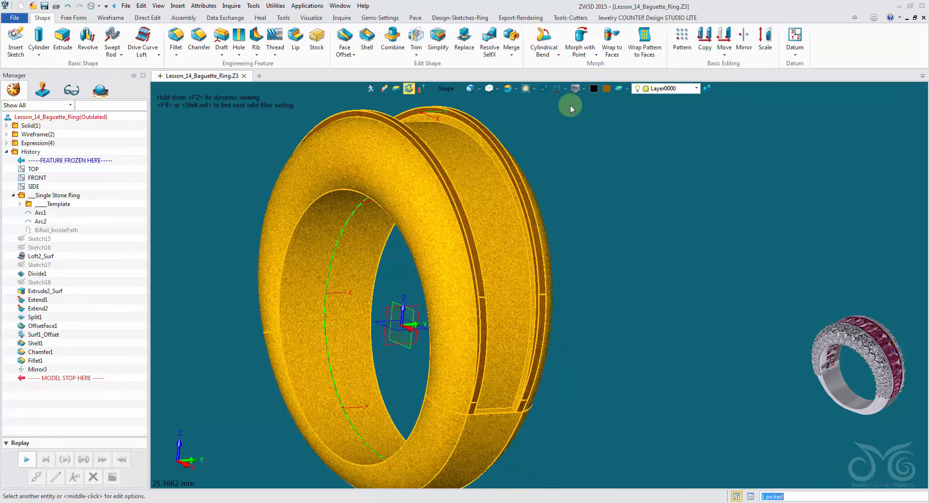
pyautogui.click(609, 91)
pyautogui.click(648, 107)
pyautogui.moveTo(657, 118); pyautogui.dragTo(653, 144, button='right')
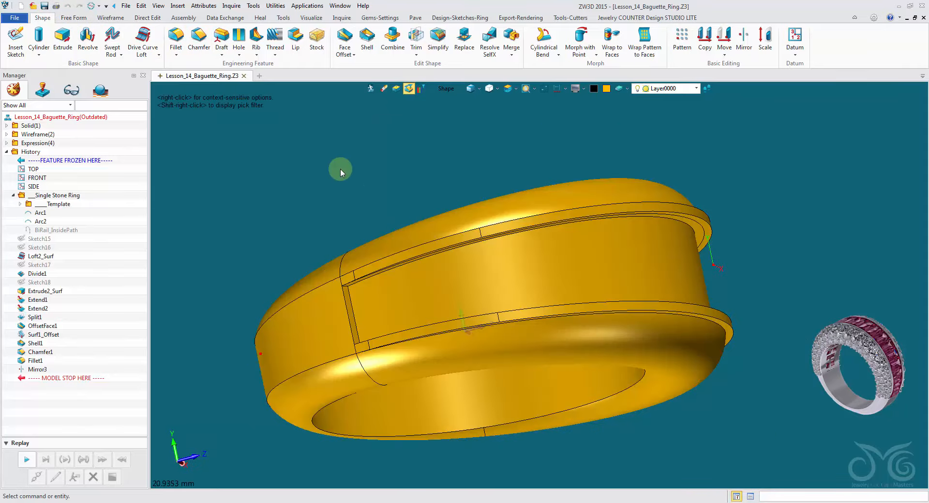
# Start a baguette array between two curves and use one long edge of the channel as Curve A
pyautogui.click(417, 17)
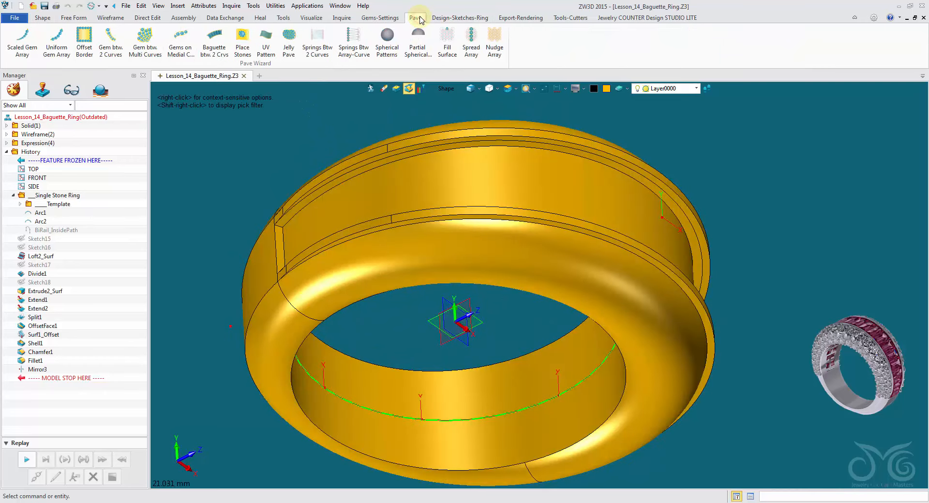
pyautogui.click(214, 41)
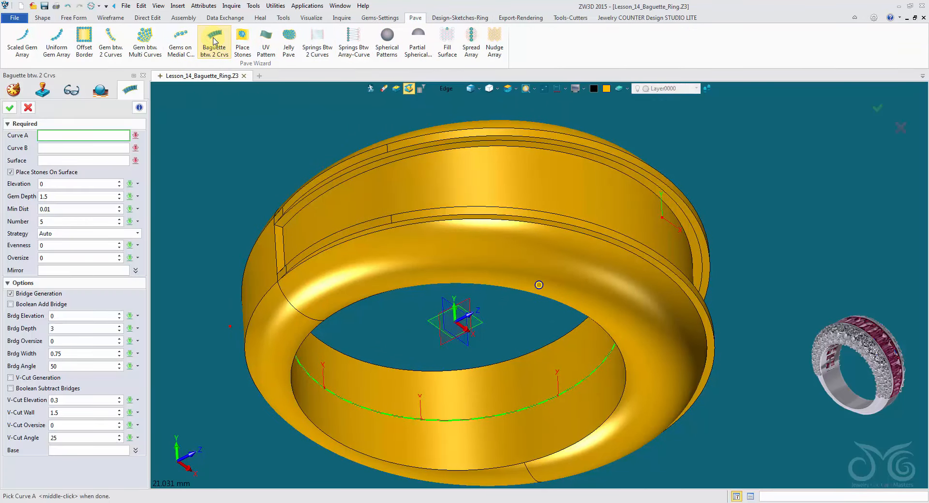
pyautogui.moveTo(394, 107); pyautogui.dragTo(415, 97, button='right')
pyautogui.click(313, 206)
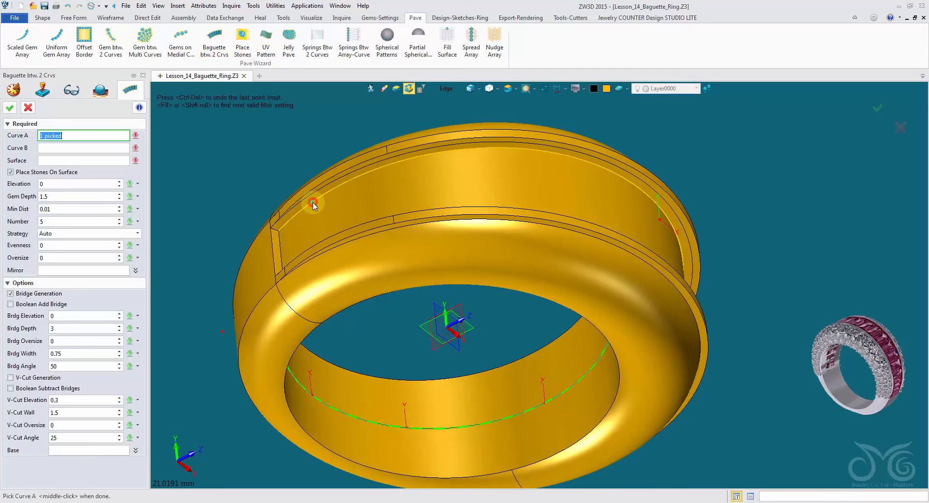
pyautogui.moveTo(313, 201); pyautogui.dragTo(433, 367, button='right')
pyautogui.middleClick(255, 148)
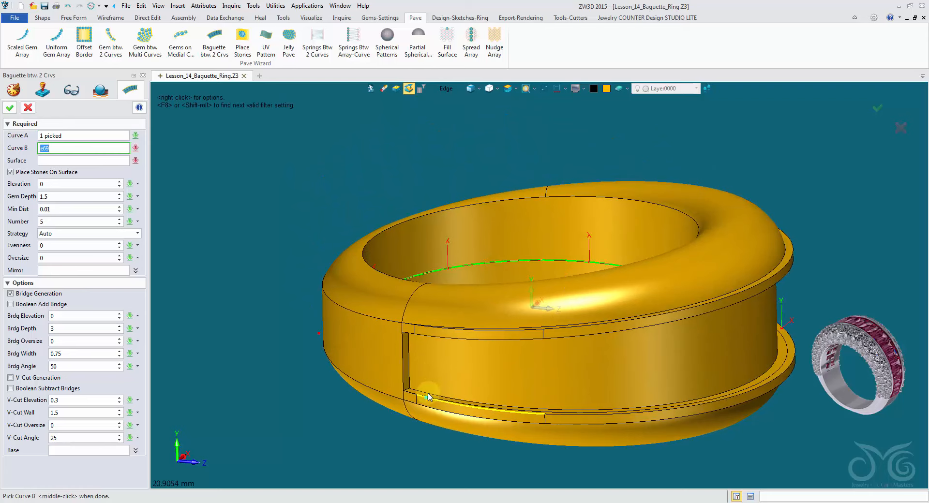
# Use the channel's opposite long edge as Curve B and the channel floor as the placement surface
pyautogui.click(428, 393)
pyautogui.moveTo(410, 333); pyautogui.dragTo(283, 142, button='right')
pyautogui.middleClick(283, 142)
pyautogui.click(347, 224)
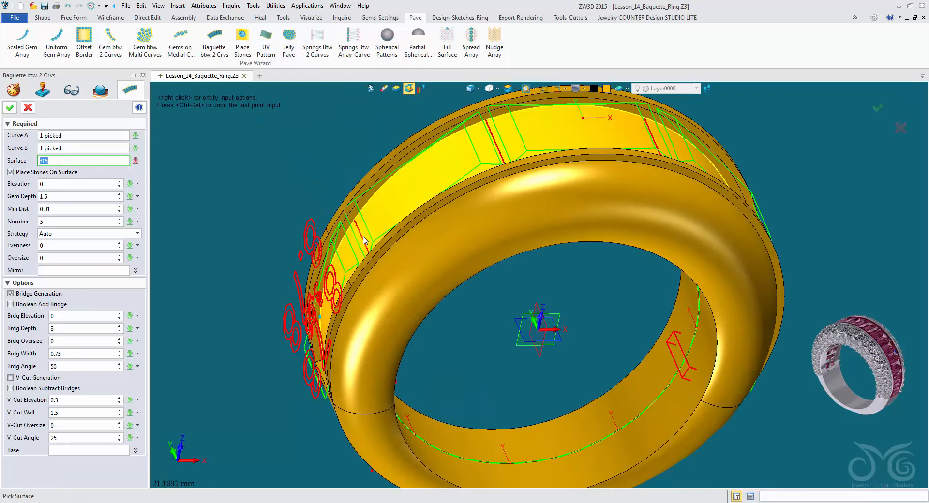
pyautogui.moveTo(346, 223); pyautogui.dragTo(305, 209, button='right')
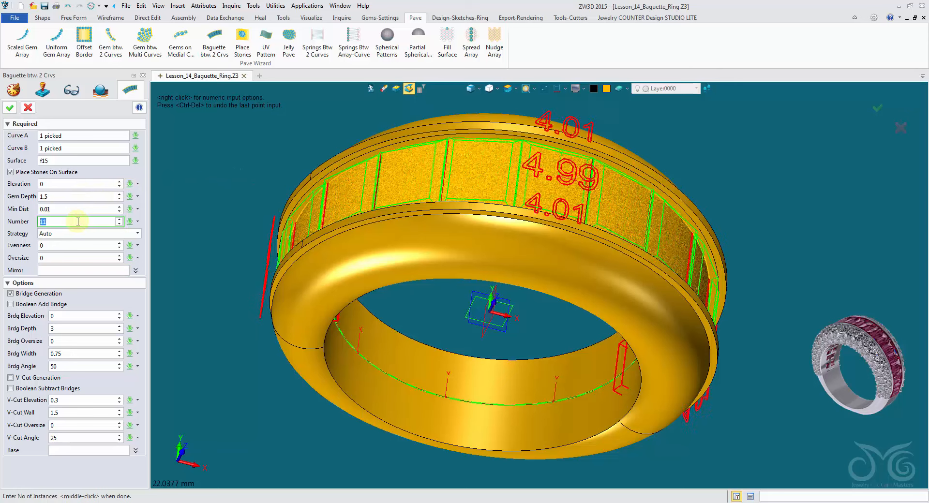
# Set the number of baguettes to 19 and the gem depth to 1.25 mm
pyautogui.scroll(1, 78, 221)
pyautogui.scroll(4, 78, 221)
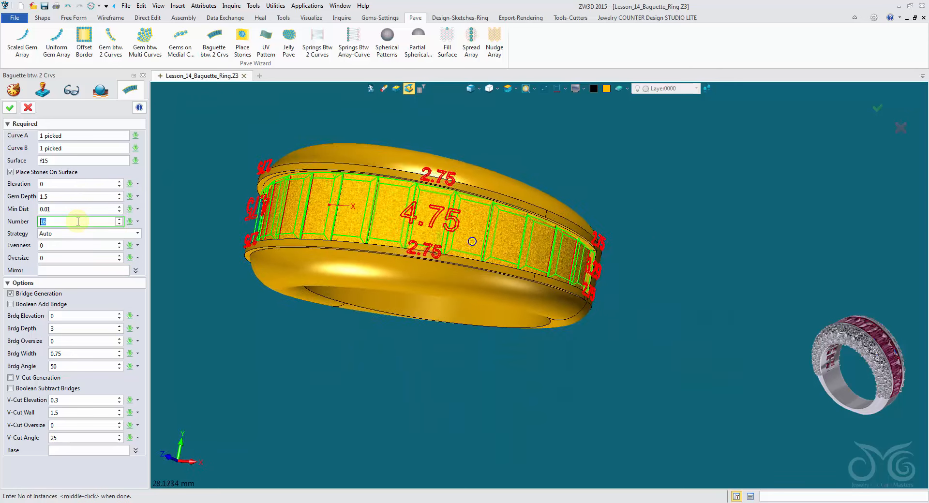
pyautogui.scroll(4, 78, 221)
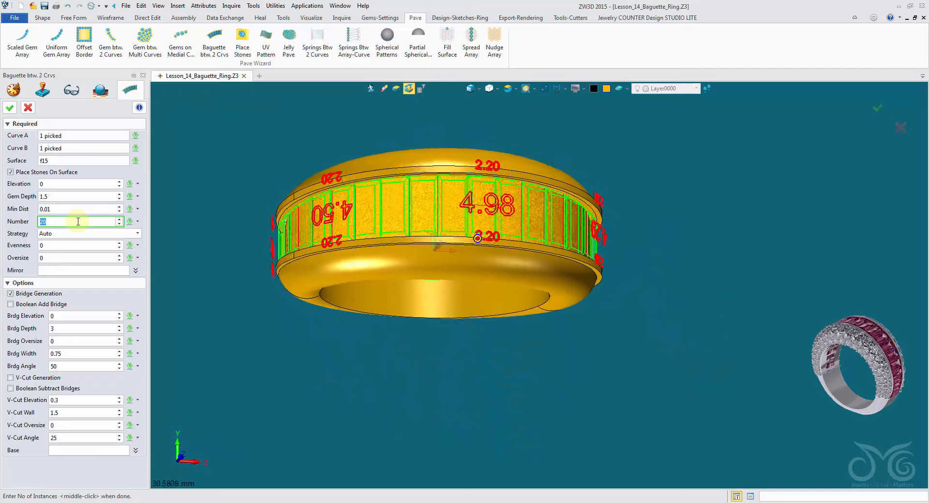
pyautogui.scroll(1, 78, 222)
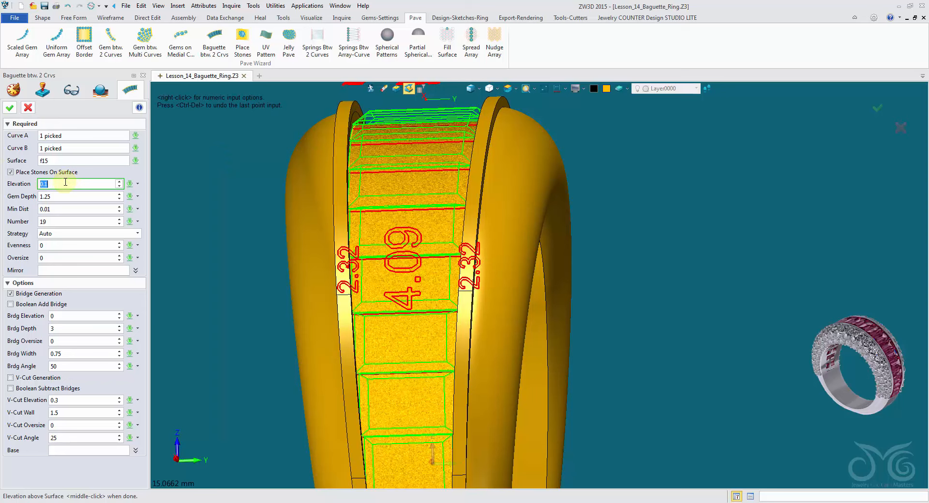
# Set the stones' elevation to 0.35 mm, their oversize to 0.1 mm and the minimum distance to 0
pyautogui.scroll(5, 65, 181)
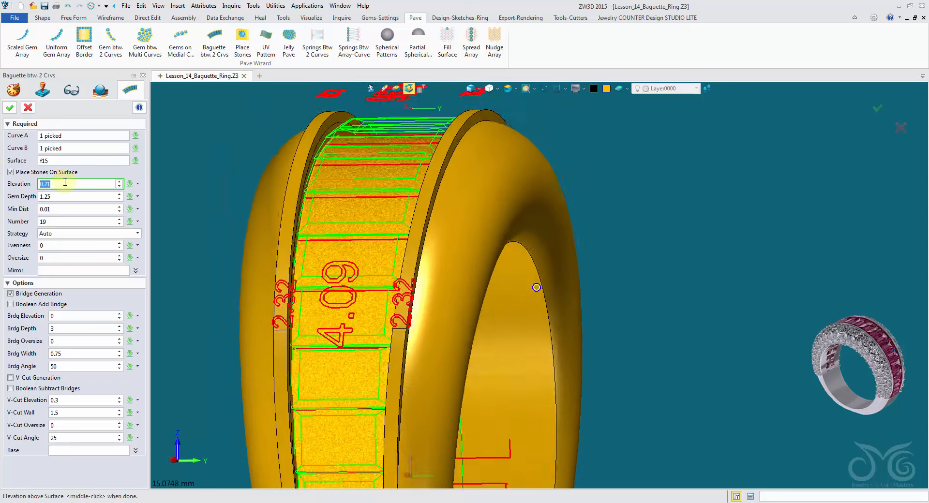
pyautogui.scroll(4, 64, 182)
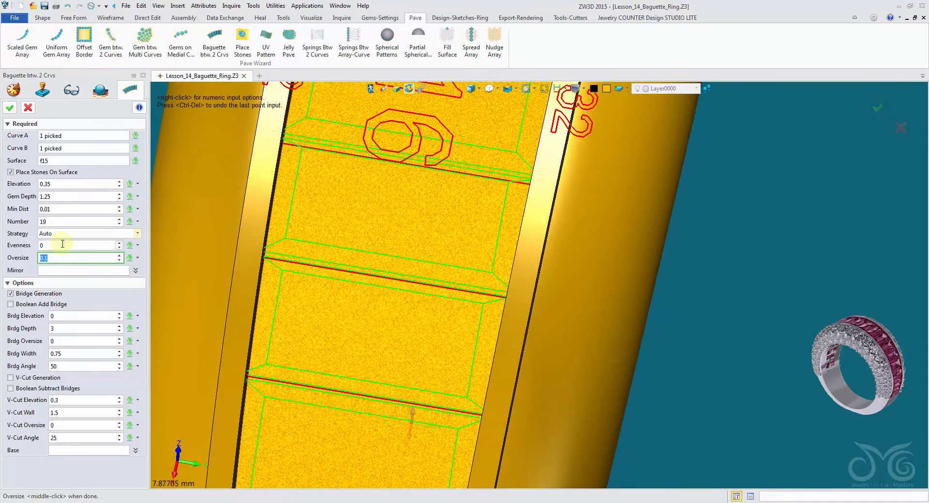
pyautogui.click(68, 210)
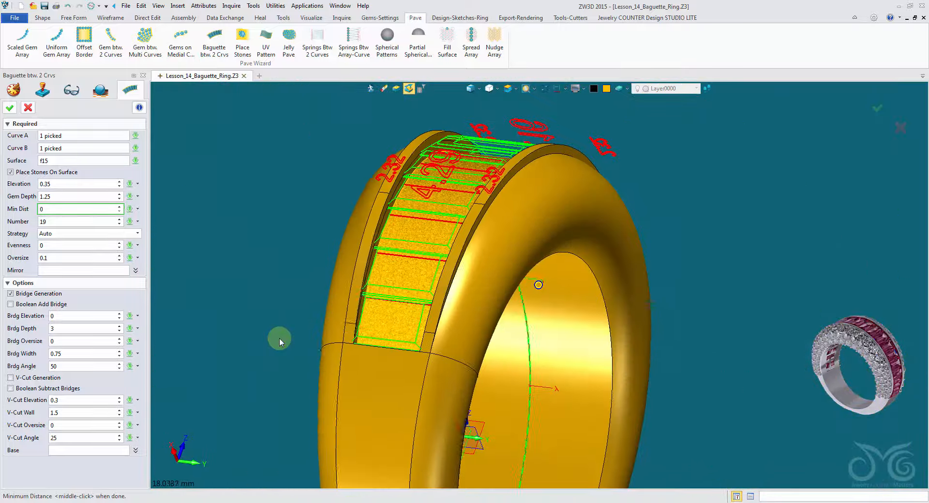
# Switch the model to wireframe display and set the bridge elevation to 0.2 mm
pyautogui.moveTo(445, 96); pyautogui.dragTo(448, 96, button='right')
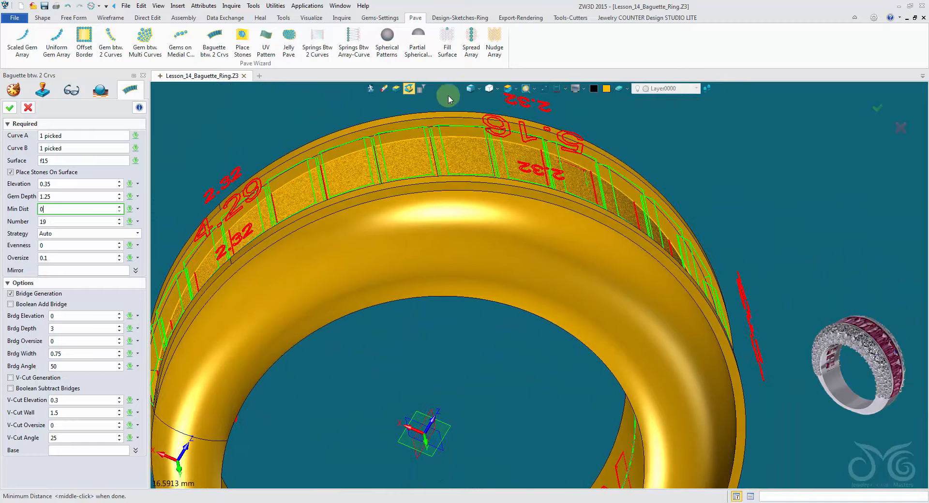
pyautogui.click(470, 90)
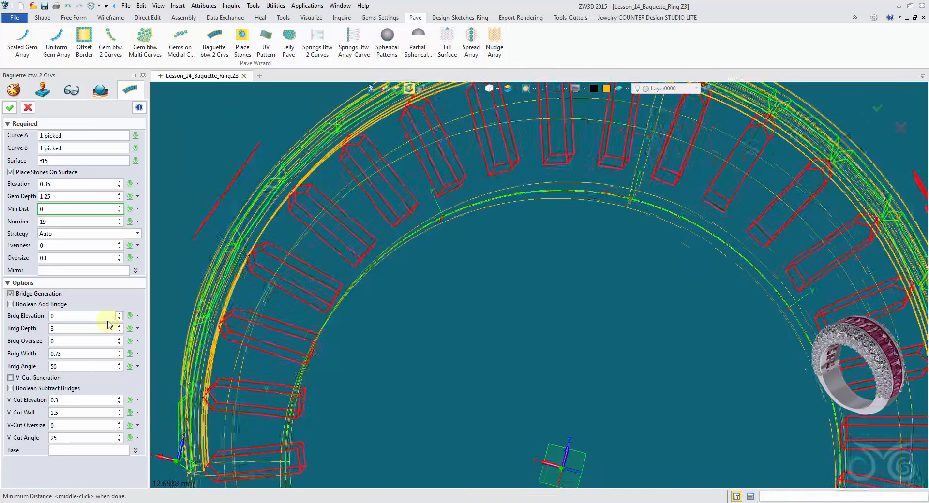
pyautogui.click(473, 93)
pyautogui.click(473, 93)
pyautogui.moveTo(464, 102); pyautogui.dragTo(459, 104, button='right')
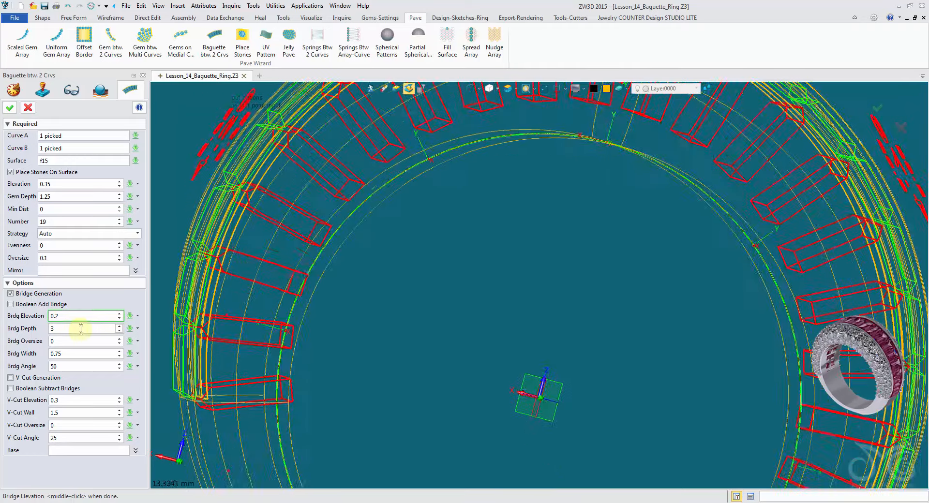
# Set the bridge depth to 5 mm and the bridge oversize to 0.1 mm
pyautogui.click(79, 328)
pyautogui.scroll(-3, 531, 254)
pyautogui.moveTo(531, 255); pyautogui.dragTo(580, 142, button='right')
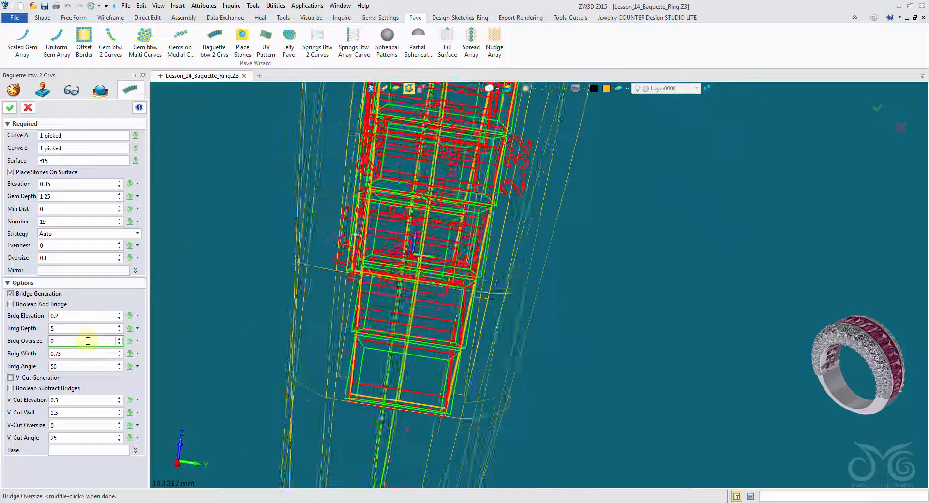
pyautogui.write('.01')
pyautogui.press('Return')
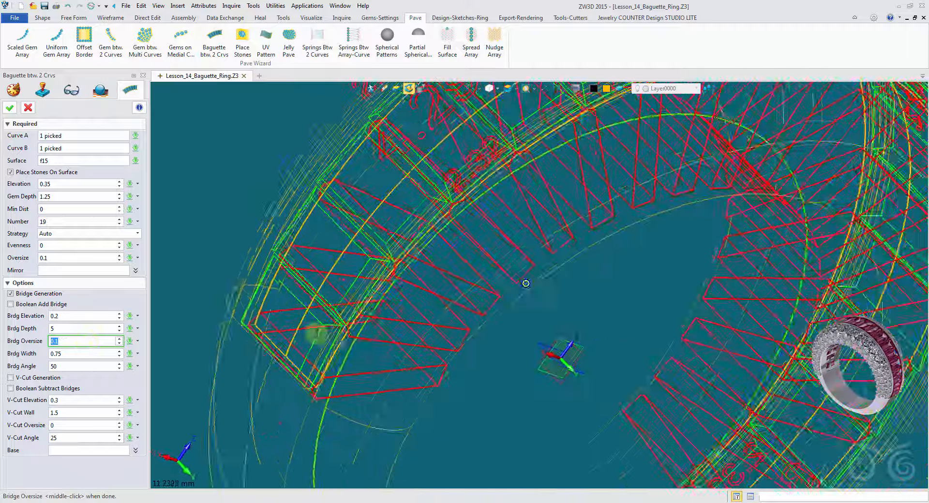
# Set the bridge width to 0.4 mm and generate the baguette stones with their bridges
pyautogui.click(84, 353)
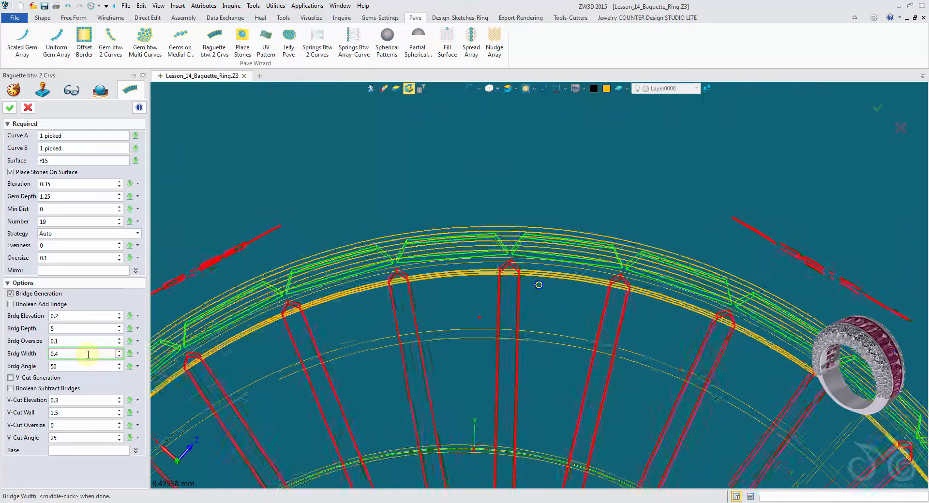
pyautogui.click(11, 108)
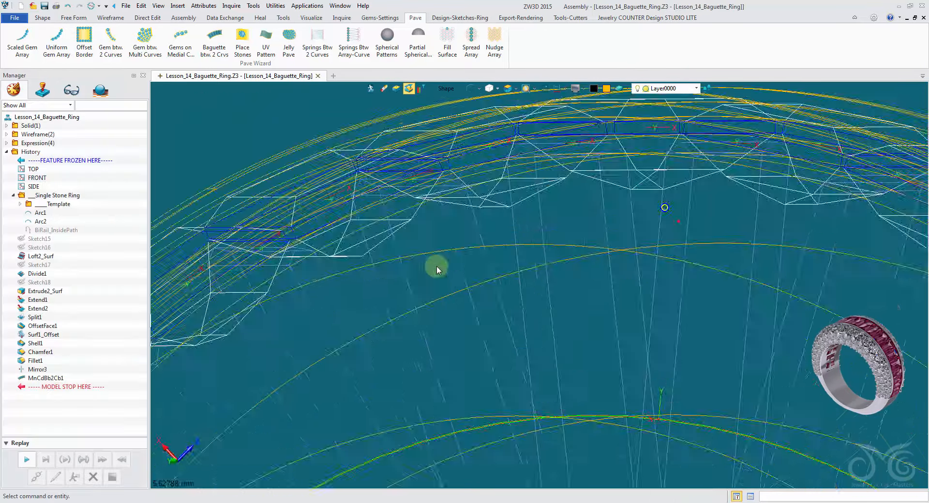
# Examine in wireframe how the baguettes and bridges sit in the ring wall, and restore the shaded display
pyautogui.scroll(1, 436, 270)
pyautogui.moveTo(437, 270); pyautogui.dragTo(452, 245, button='right')
pyautogui.hotkey('ctrl', 'Up')
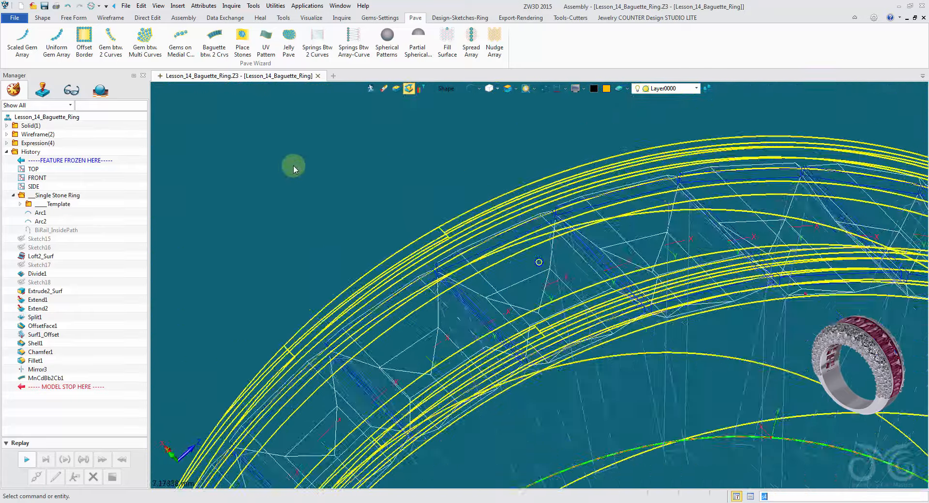
pyautogui.moveTo(415, 174); pyautogui.dragTo(404, 286, button='right')
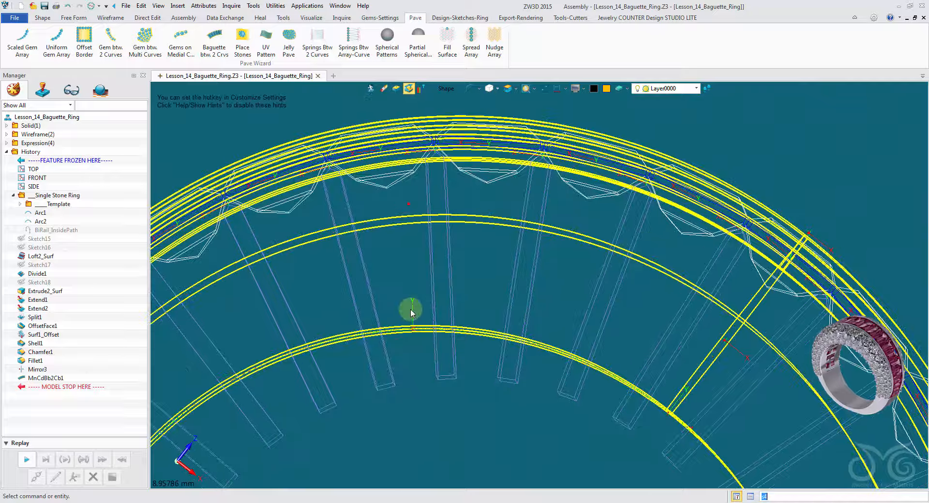
pyautogui.moveTo(473, 443)
pyautogui.mouseDown(button='right')
pyautogui.moveTo(484, 235)
pyautogui.moveTo(486, 242)
pyautogui.mouseUp(button='right')
pyautogui.moveTo(555, 405)
pyautogui.mouseDown(button='right')
pyautogui.moveTo(553, 388)
pyautogui.moveTo(245, 143)
pyautogui.mouseUp(button='right')
pyautogui.scroll(-1, 553, 388)
pyautogui.scroll(-8, 245, 140)
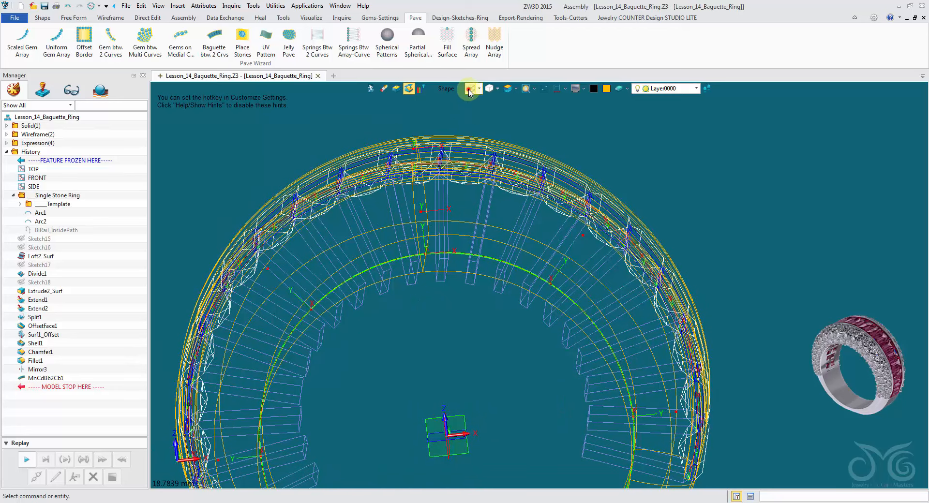
pyautogui.click(468, 89)
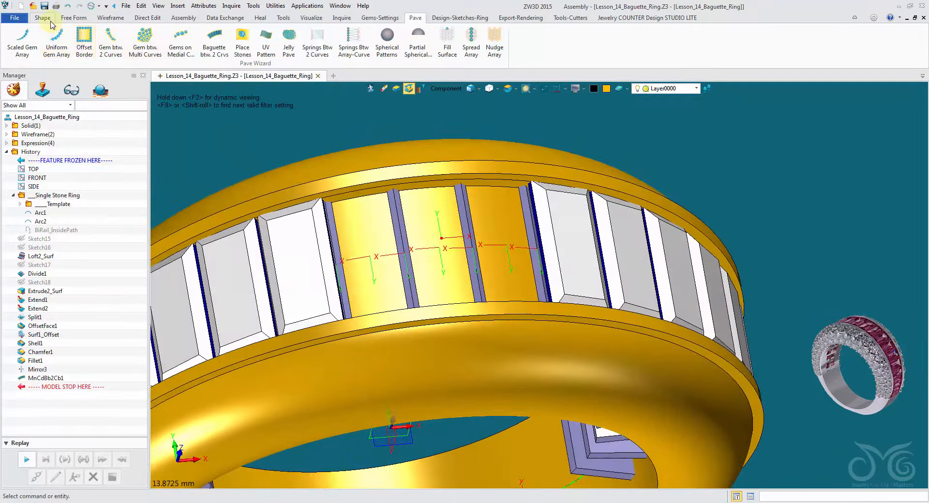
# Offset the channel floor face between the bridges by -7.67 mm, through the ring wall into the finger hole
pyautogui.click(43, 17)
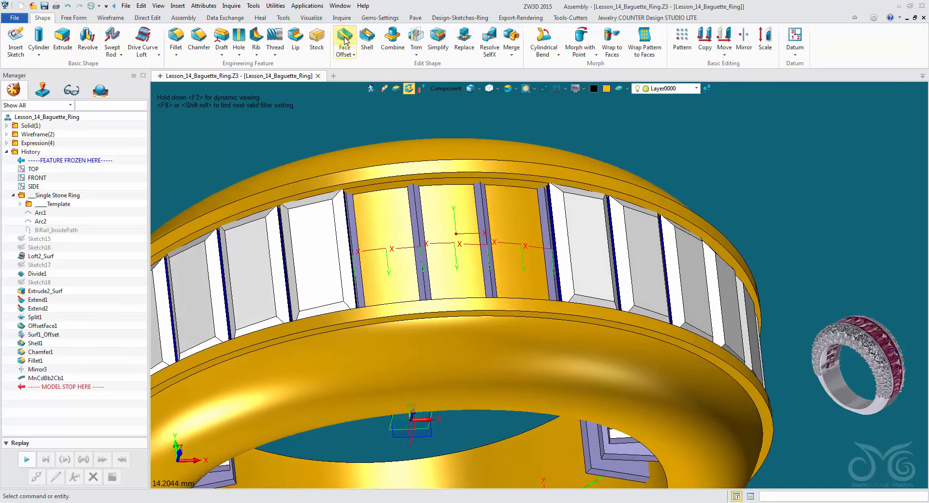
pyautogui.click(345, 39)
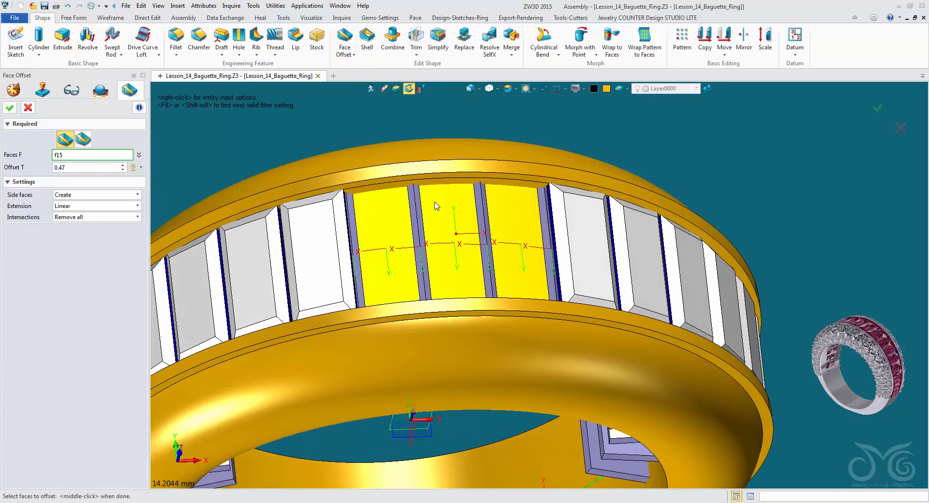
pyautogui.scroll(-3, 434, 202)
pyautogui.moveTo(435, 202); pyautogui.dragTo(442, 165, button='right')
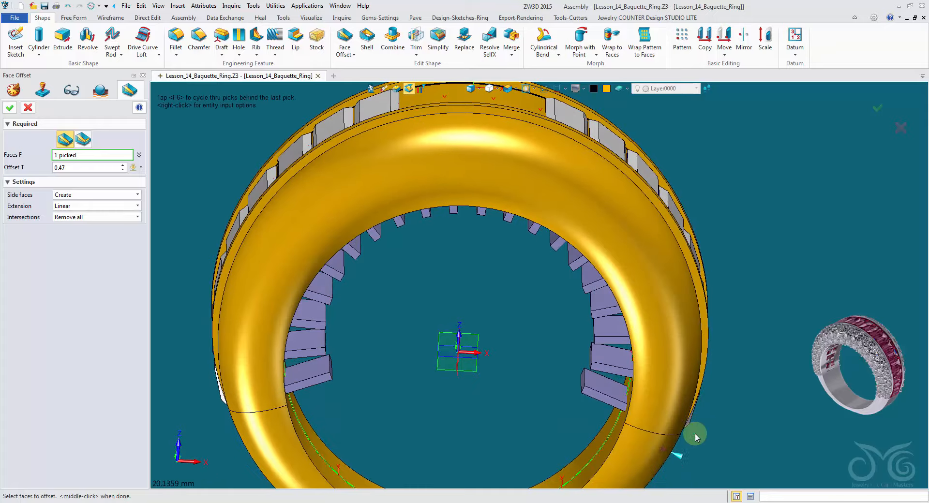
pyautogui.click(666, 450)
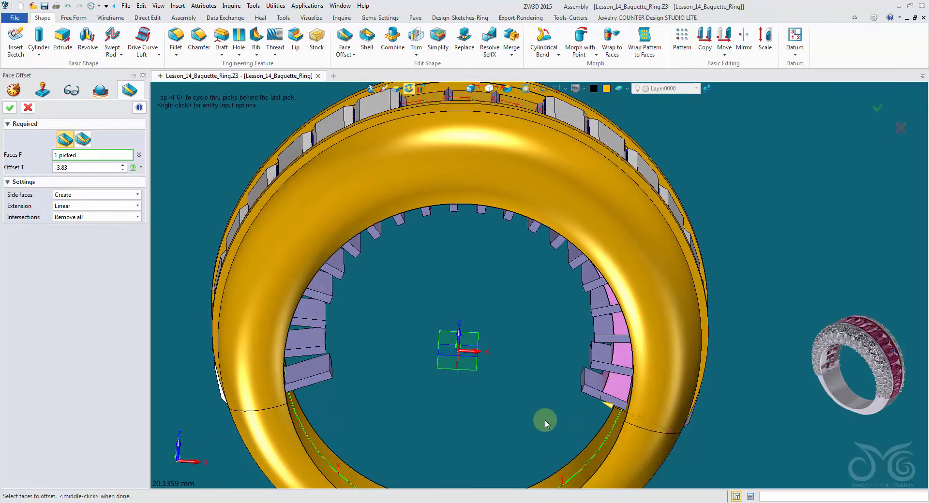
pyautogui.moveTo(521, 413); pyautogui.dragTo(421, 300, button='right')
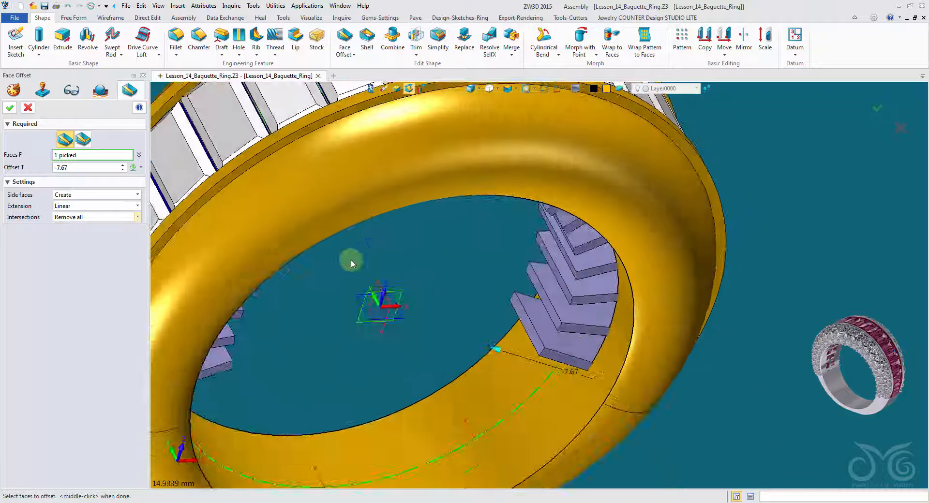
pyautogui.moveTo(351, 264); pyautogui.dragTo(387, 199, button='right')
pyautogui.scroll(3, 409, 252)
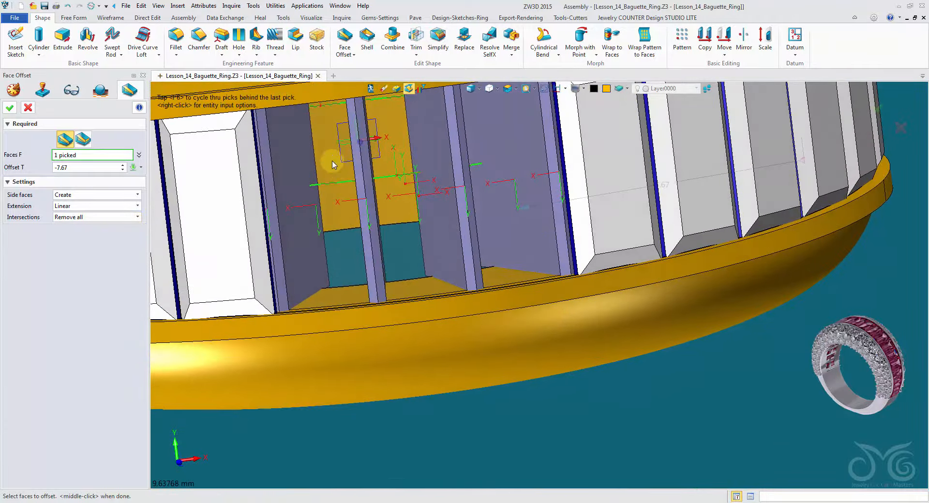
# Try the face offset with intersections set to Do not remove, and restore Remove all
pyautogui.click(96, 216)
pyautogui.click(74, 228)
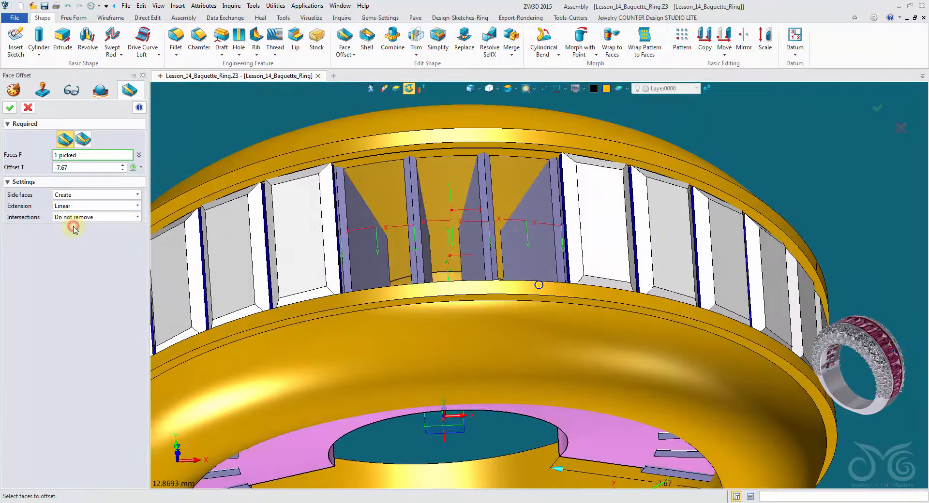
pyautogui.scroll(-3, 484, 387)
pyautogui.moveTo(484, 387); pyautogui.dragTo(573, 261, button='right')
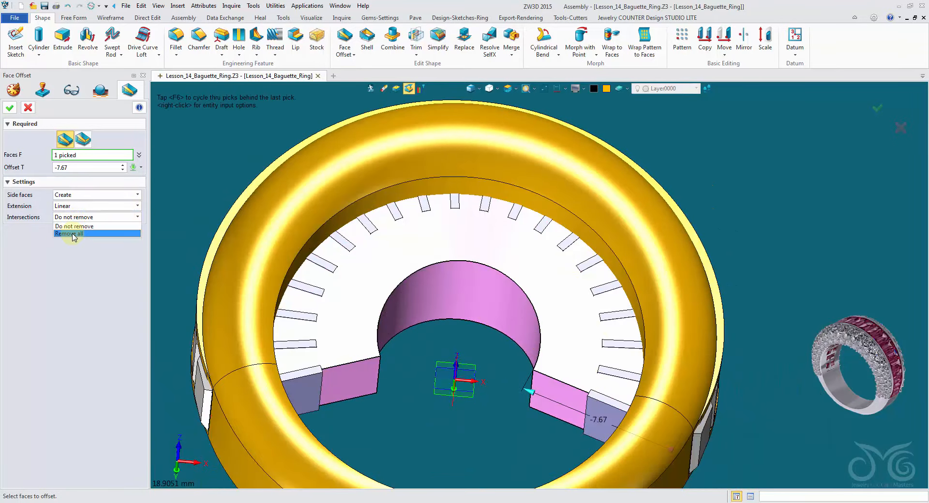
pyautogui.click(72, 235)
# Check the openings cut between the bridges and apply the face offset with all intersections removed
pyautogui.moveTo(344, 322); pyautogui.dragTo(420, 290, button='right')
pyautogui.scroll(-1, 420, 289)
pyautogui.scroll(5, 420, 289)
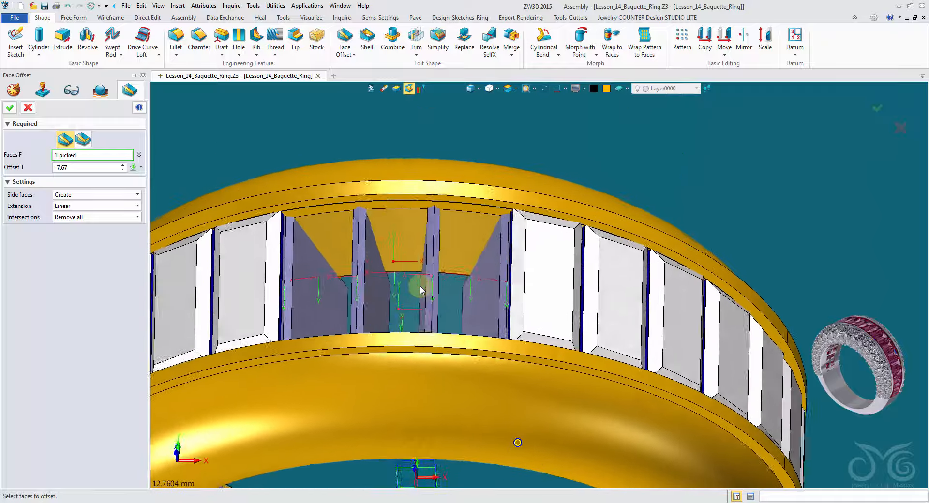
pyautogui.scroll(2, 421, 290)
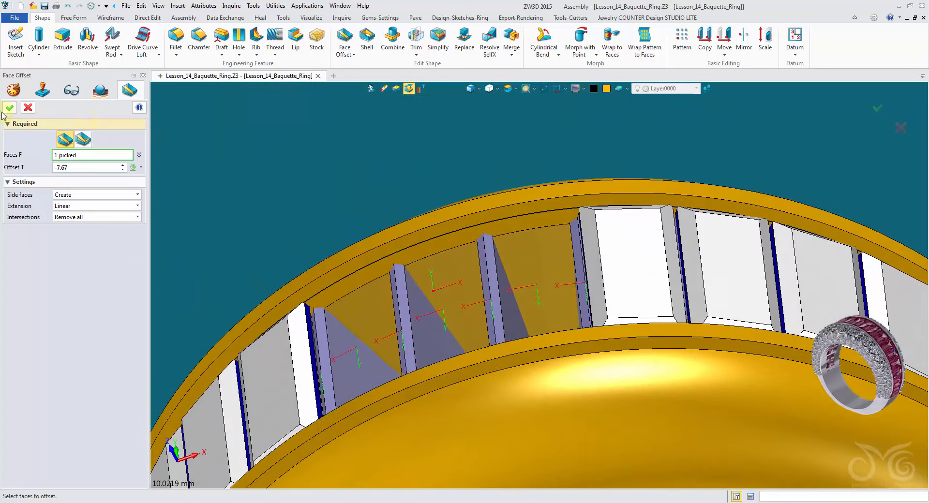
pyautogui.click(7, 111)
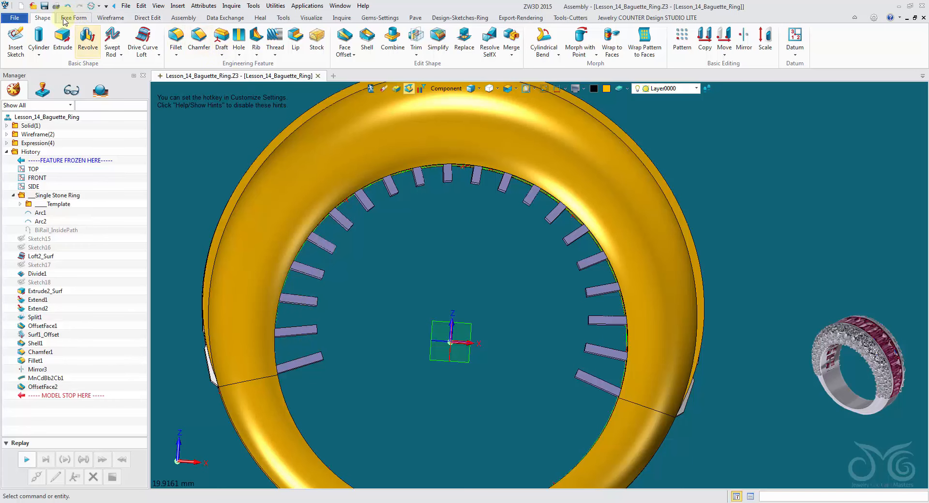
# Merge all the bridge components around the channel into the ring part
pyautogui.click(511, 36)
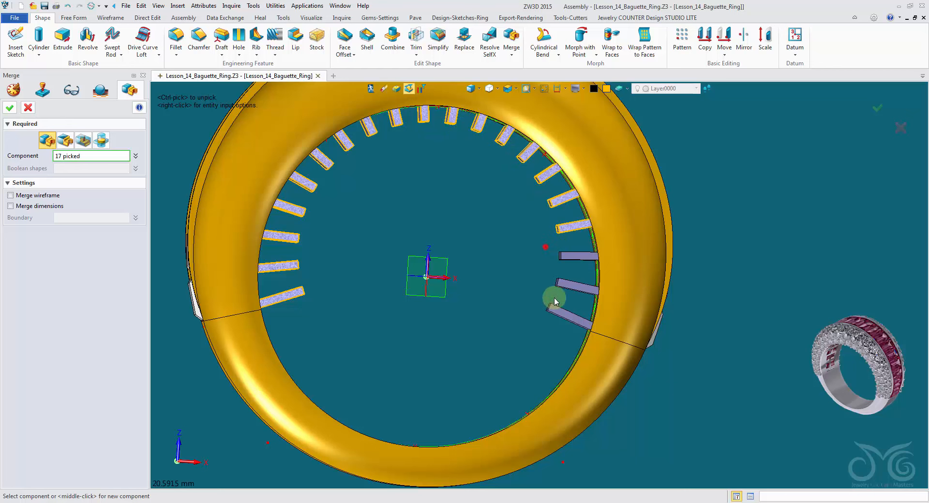
pyautogui.click(9, 107)
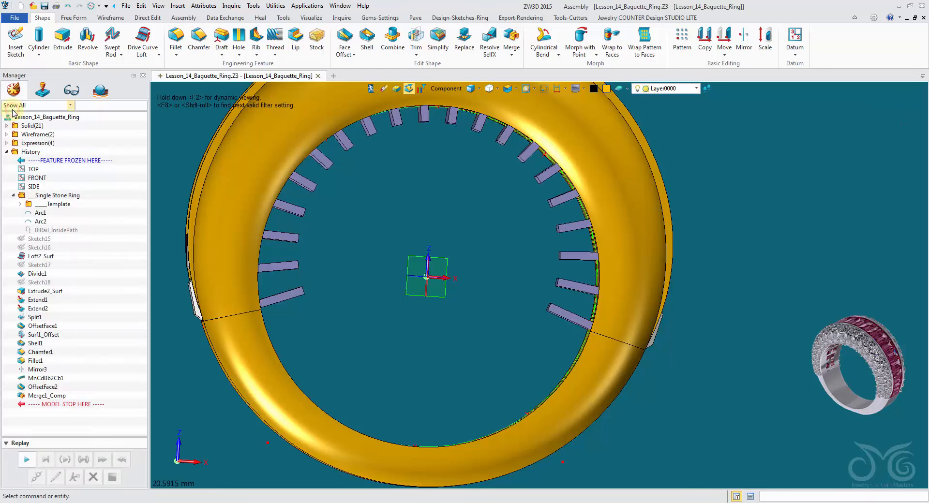
pyautogui.moveTo(438, 180); pyautogui.dragTo(669, 131, button='middle')
pyautogui.moveTo(669, 131); pyautogui.dragTo(665, 134, button='right')
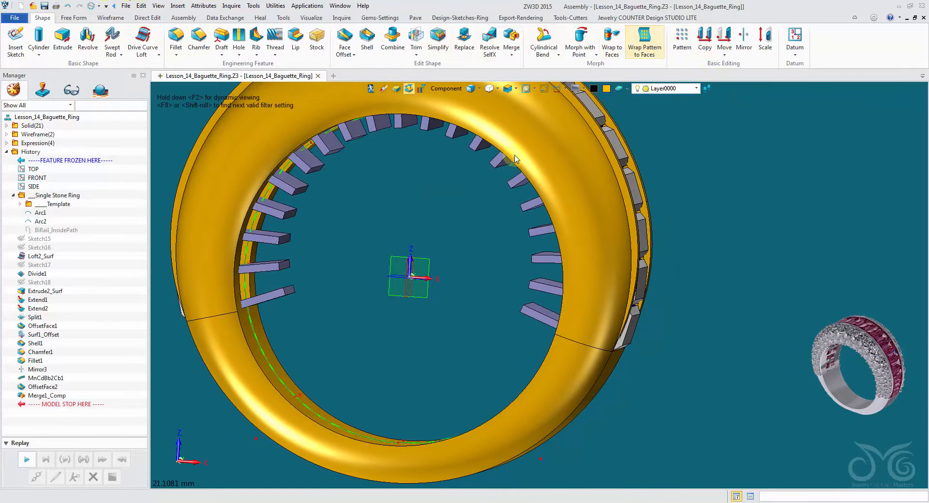
pyautogui.moveTo(507, 195); pyautogui.dragTo(510, 196, button='right')
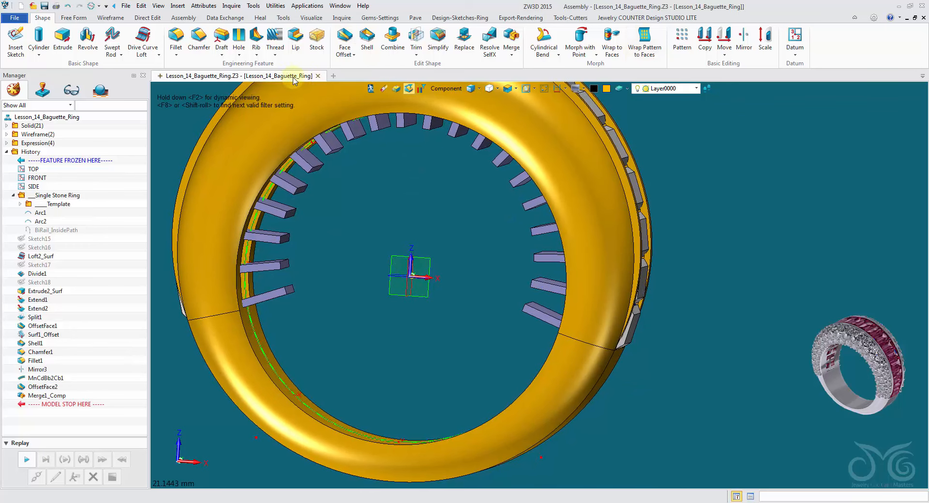
# Trim the bridges at the finger hole with a symmetrical 22.4 mm Boolean-remove extrusion of RingSketch
pyautogui.click(60, 39)
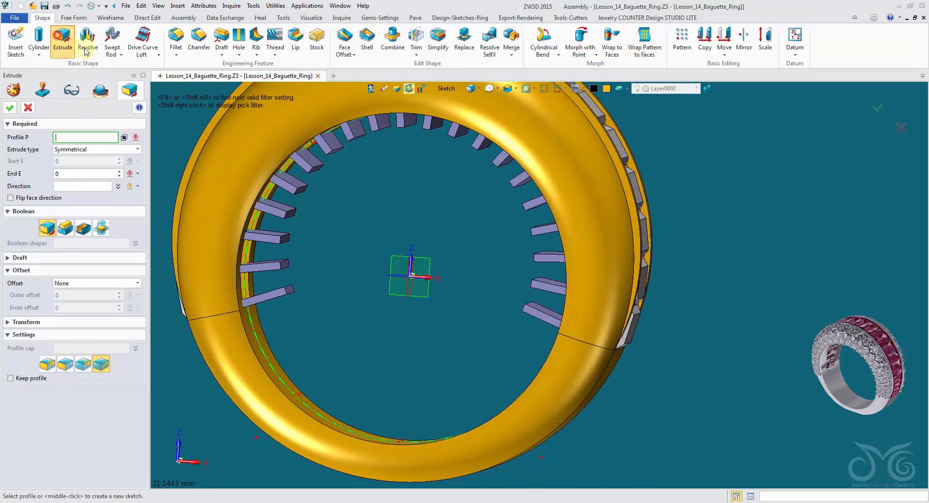
pyautogui.click(444, 93)
pyautogui.click(458, 162)
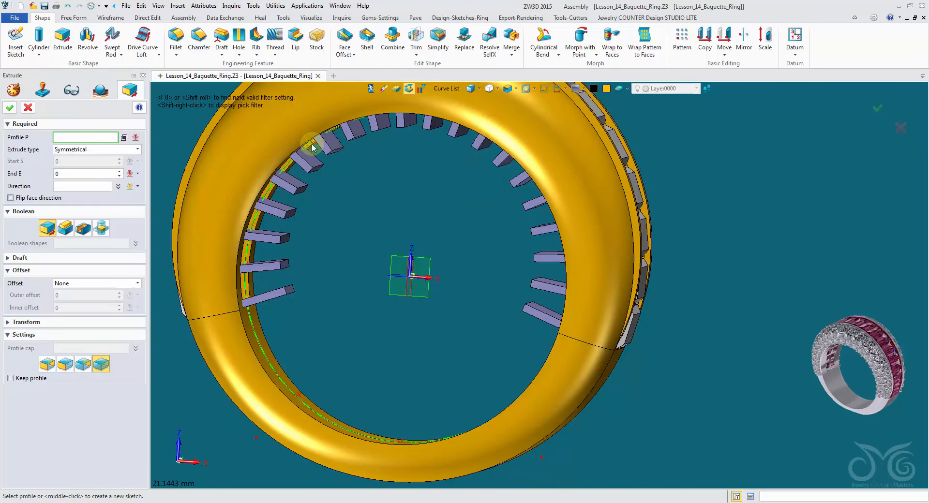
pyautogui.click(444, 90)
pyautogui.click(461, 114)
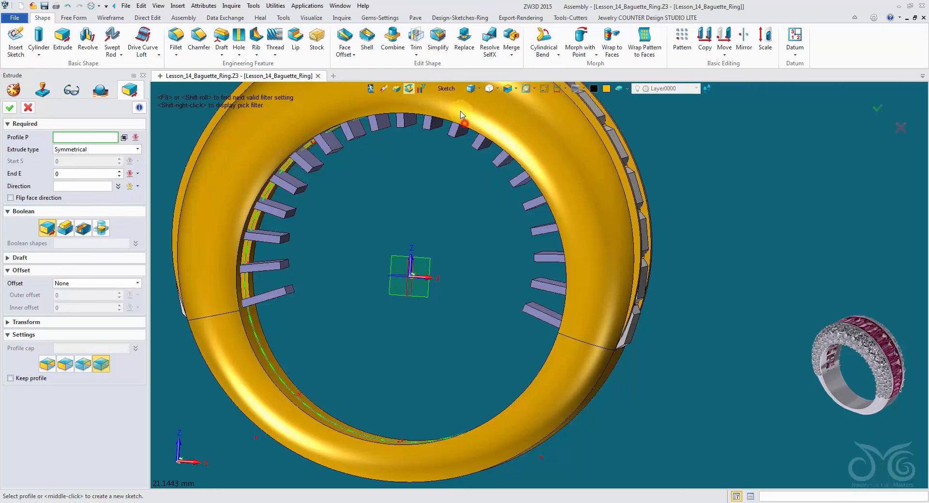
pyautogui.click(313, 149)
pyautogui.moveTo(307, 159); pyautogui.dragTo(303, 192, button='right')
pyautogui.click(203, 337)
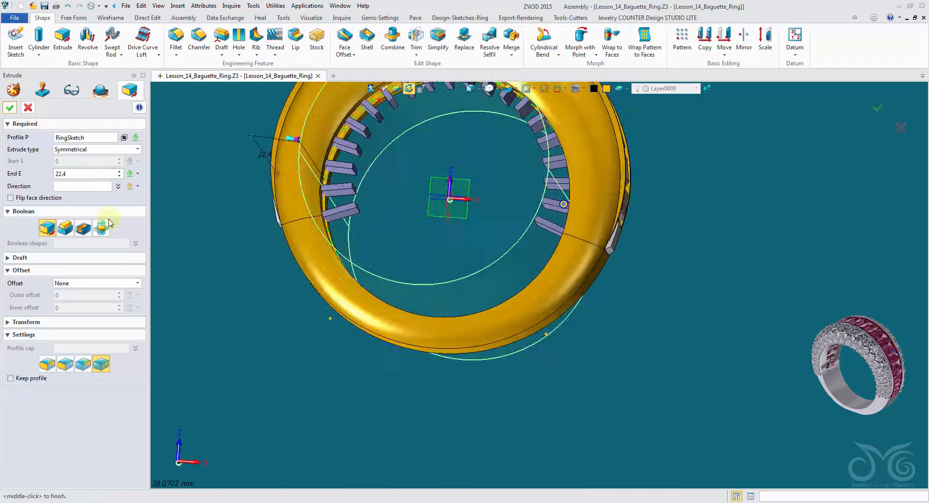
pyautogui.click(87, 233)
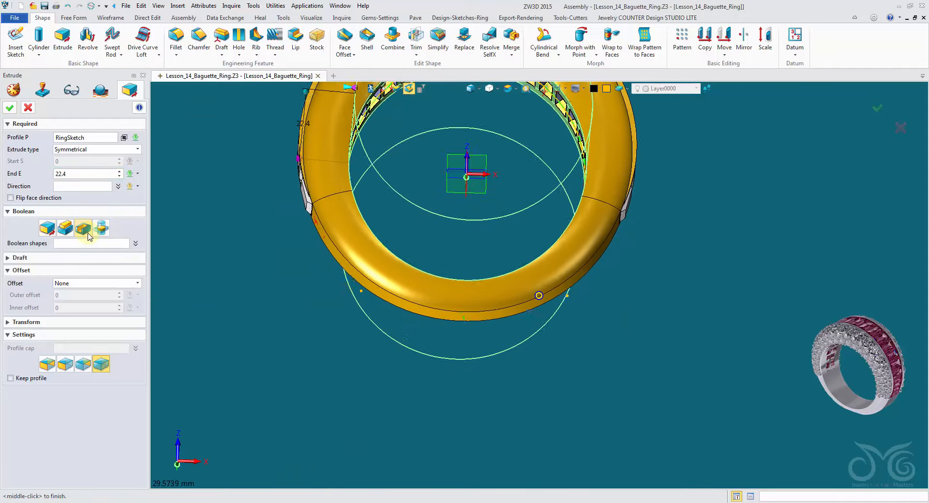
pyautogui.click(10, 107)
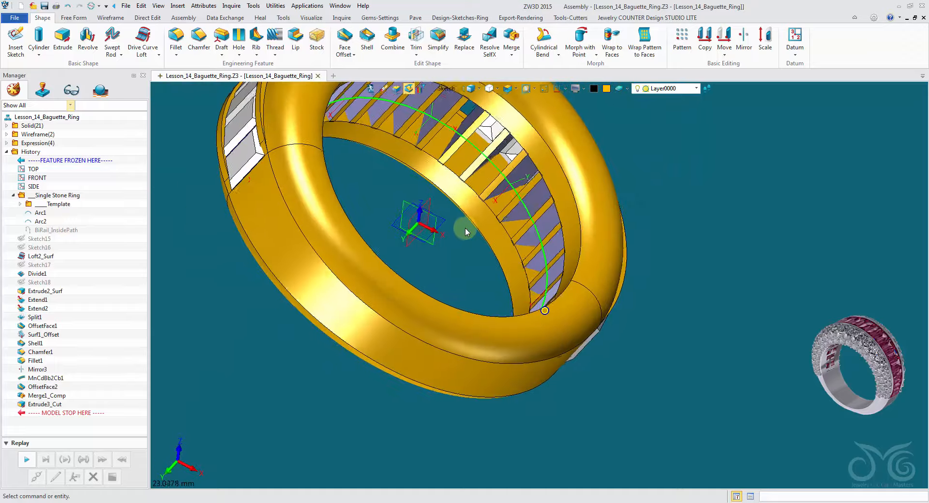
# Set up a face offset of -1 mm and select the inner end faces of the bridges along one half of the ring
pyautogui.moveTo(458, 225); pyautogui.dragTo(282, 360, button='middle')
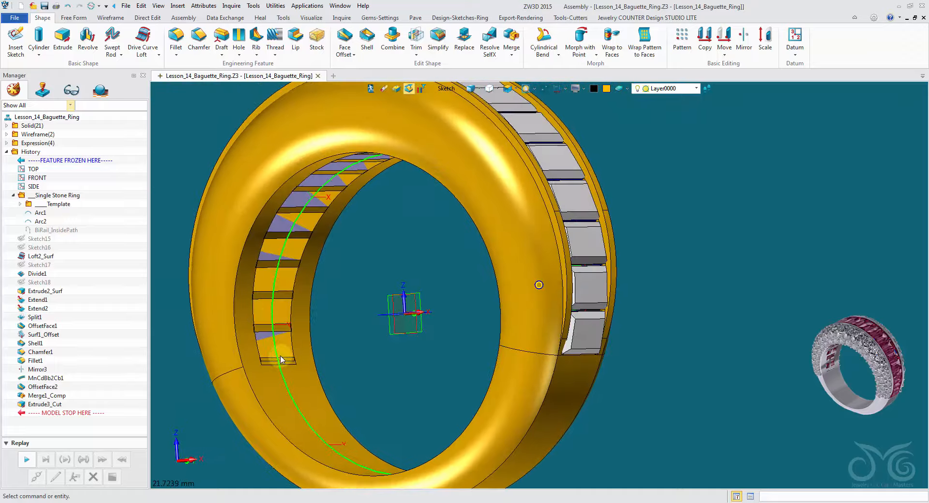
pyautogui.moveTo(376, 174); pyautogui.dragTo(448, 221, button='middle')
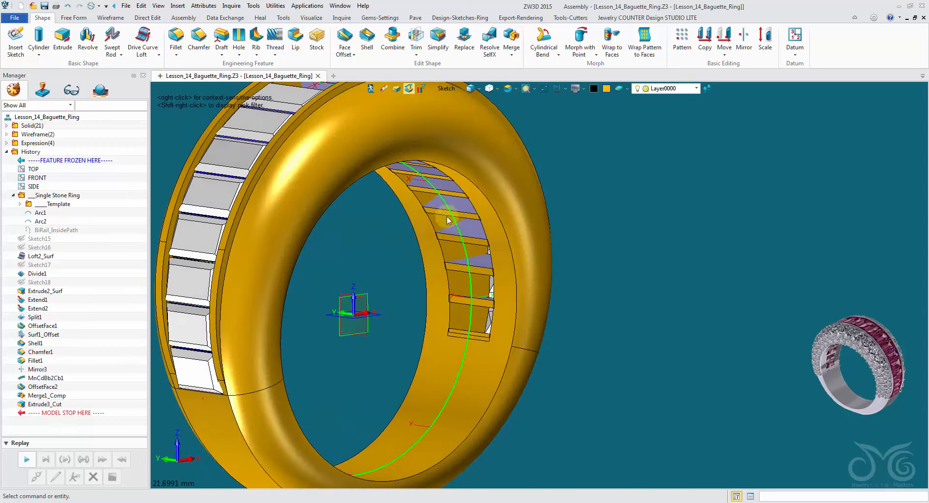
pyautogui.moveTo(386, 147); pyautogui.dragTo(467, 217, button='right')
pyautogui.scroll(3, 468, 195)
pyautogui.moveTo(394, 154); pyautogui.dragTo(382, 152, button='right')
pyautogui.scroll(-3, 382, 152)
pyautogui.click(347, 34)
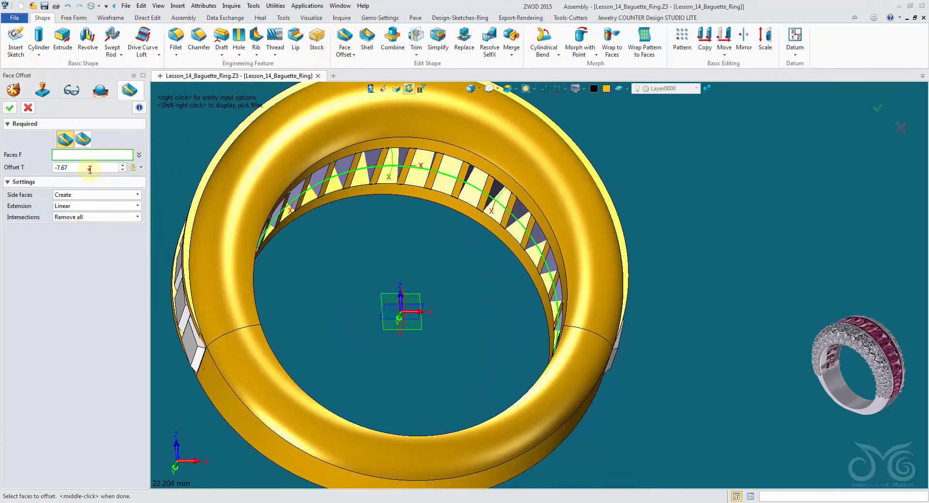
pyautogui.click(63, 154)
pyautogui.scroll(4, 438, 227)
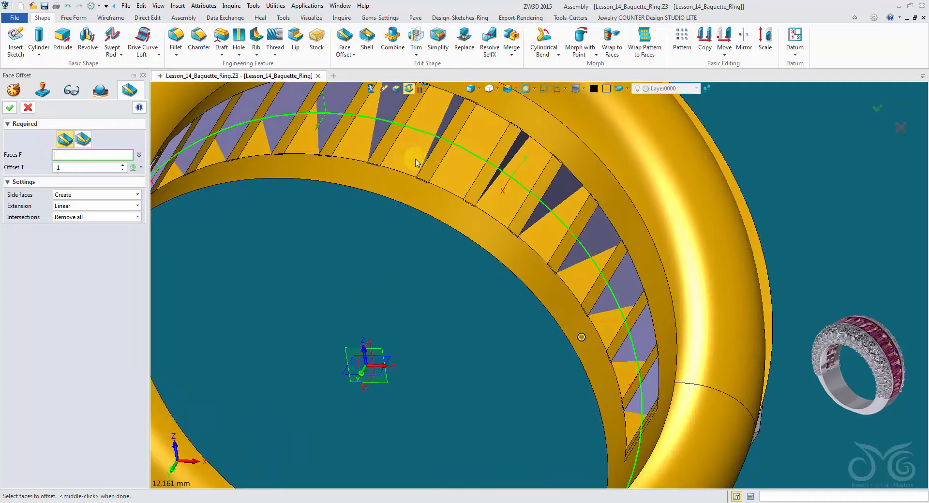
pyautogui.click(392, 149)
pyautogui.click(430, 161)
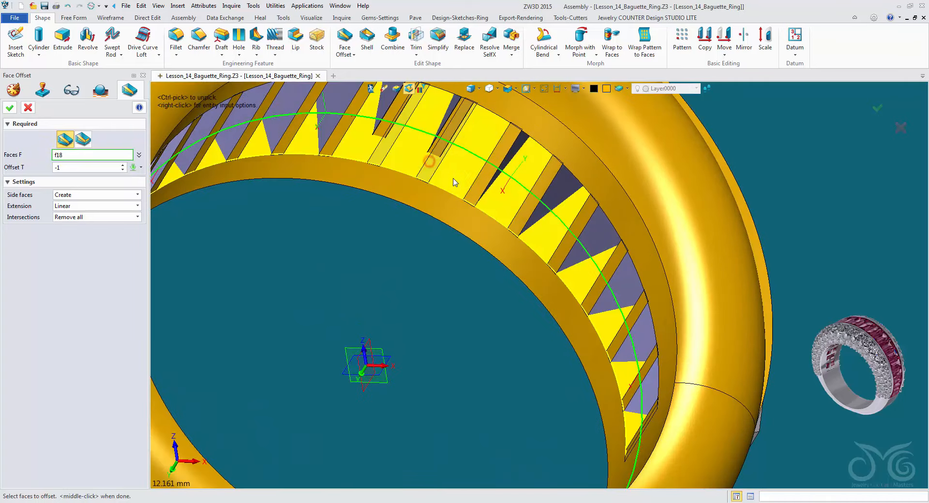
pyautogui.click(559, 251)
pyautogui.moveTo(560, 250); pyautogui.dragTo(623, 296, button='right')
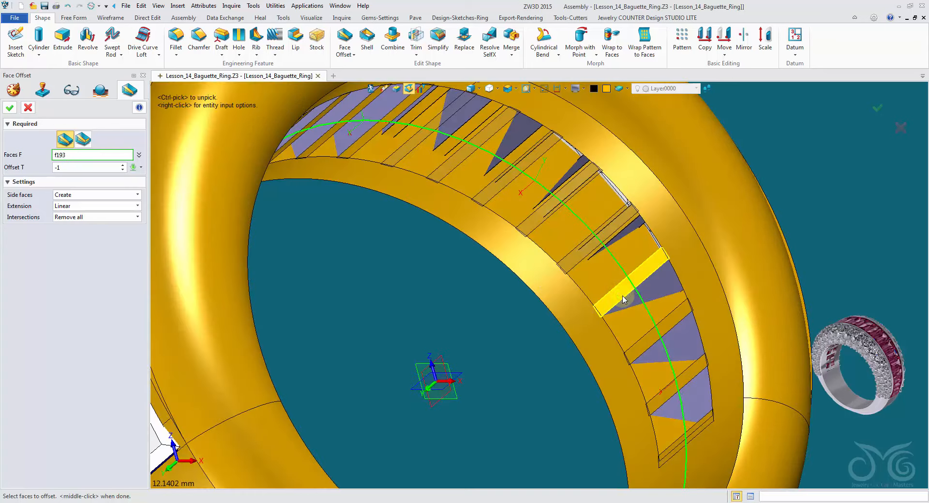
pyautogui.click(642, 359)
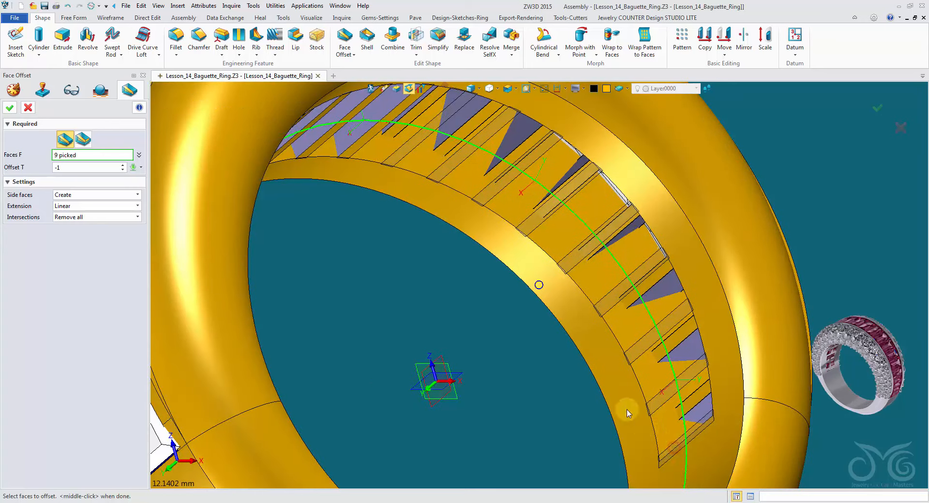
# Add the remaining bridge end faces on the other half of the ring and apply the -1 mm face offset
pyautogui.moveTo(627, 412); pyautogui.dragTo(374, 143, button='right')
pyautogui.click(271, 156)
pyautogui.moveTo(271, 155); pyautogui.dragTo(395, 243, button='right')
pyautogui.click(388, 242)
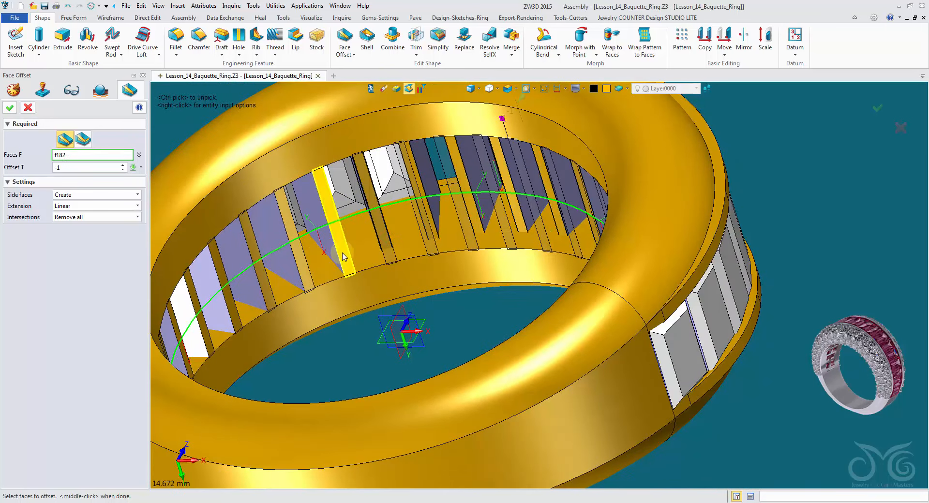
pyautogui.click(266, 293)
pyautogui.moveTo(266, 293); pyautogui.dragTo(331, 285, button='right')
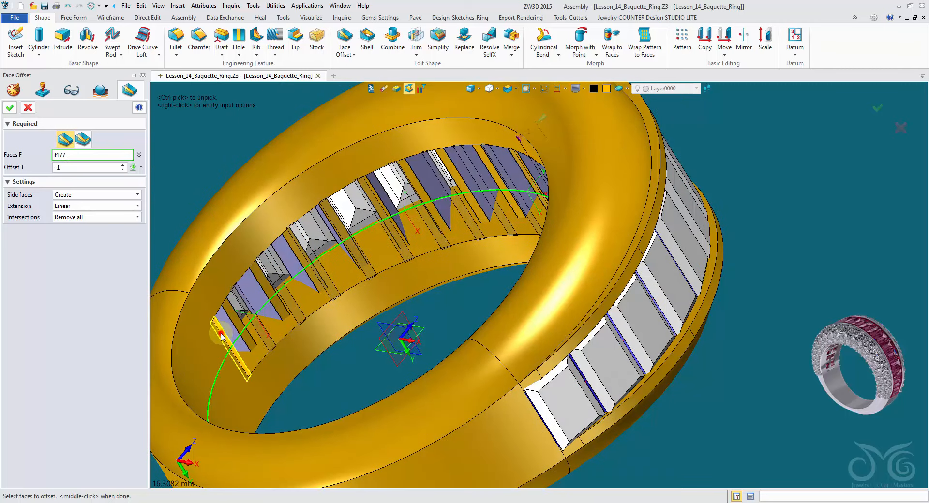
pyautogui.click(8, 110)
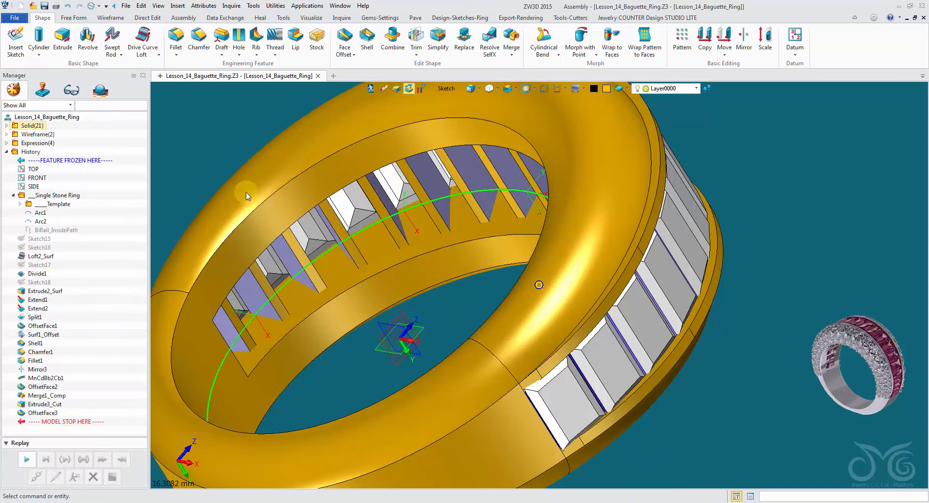
# Start an N-sided patch with picking restricted to edges, and select the first long boundary edges of the stone-channel opening inside the ring
pyautogui.moveTo(382, 271); pyautogui.dragTo(431, 221, button='right')
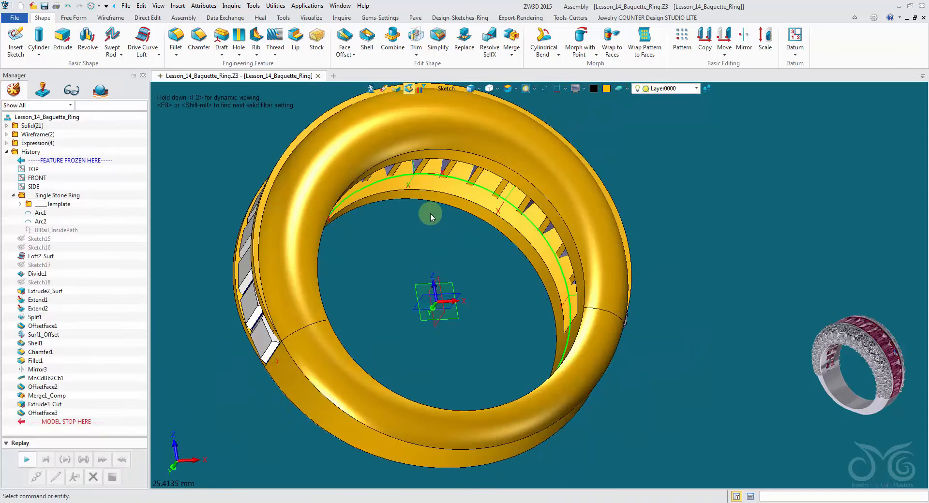
pyautogui.scroll(2, 431, 215)
pyautogui.moveTo(442, 252)
pyautogui.mouseDown(button='right')
pyautogui.moveTo(469, 247)
pyautogui.moveTo(453, 224)
pyautogui.moveTo(350, 315)
pyautogui.moveTo(459, 231)
pyautogui.moveTo(386, 261)
pyautogui.moveTo(247, 277)
pyautogui.mouseUp(button='right')
pyautogui.moveTo(328, 145); pyautogui.dragTo(375, 193, button='right')
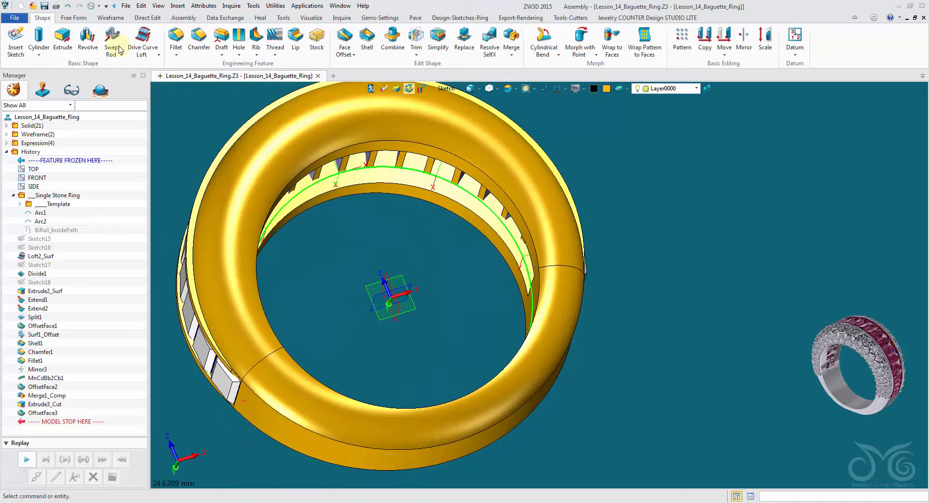
pyautogui.click(81, 20)
pyautogui.click(121, 35)
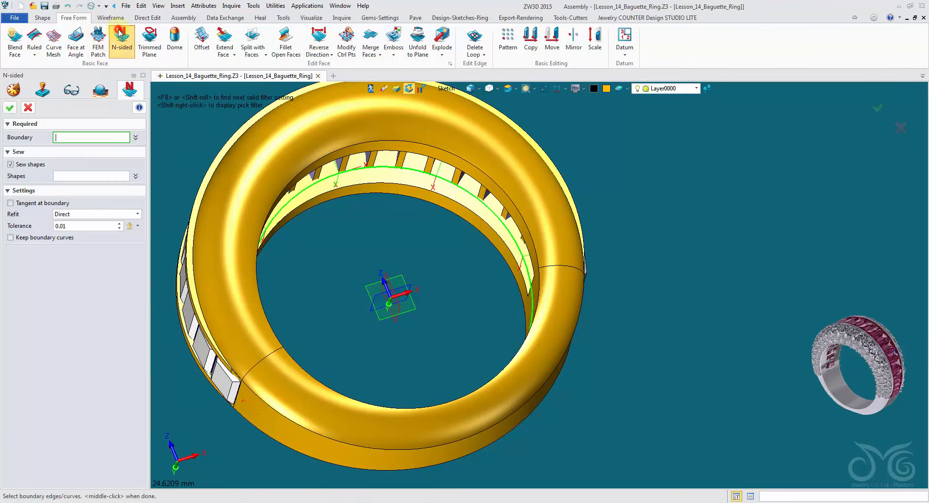
pyautogui.scroll(5, 439, 288)
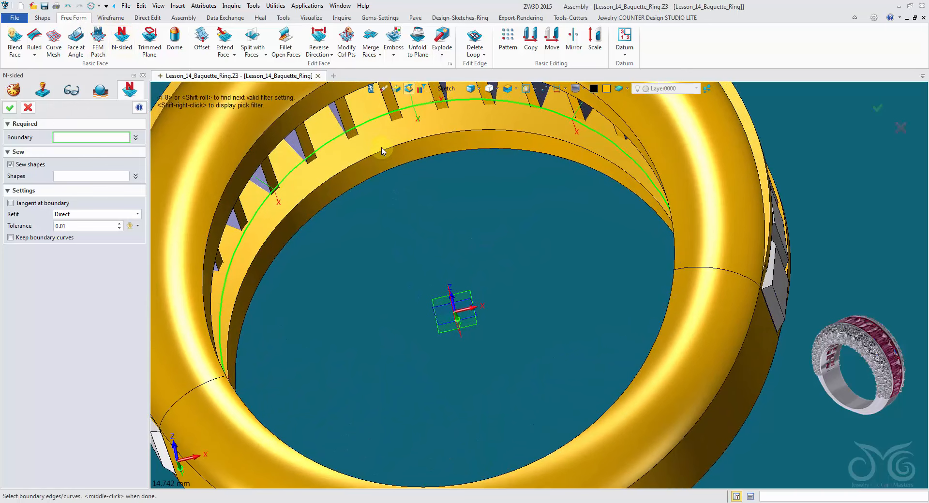
pyautogui.click(452, 92)
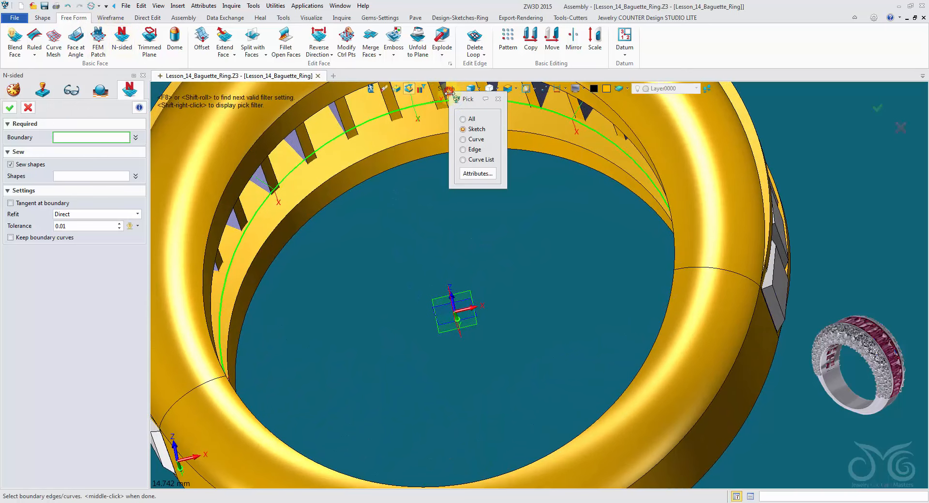
pyautogui.click(468, 150)
pyautogui.click(463, 138)
pyautogui.click(406, 143)
# Select the remaining side and end edges of the inner opening and create the N-sided patch with Sew shapes turned off
pyautogui.moveTo(405, 143); pyautogui.dragTo(426, 347, button='right')
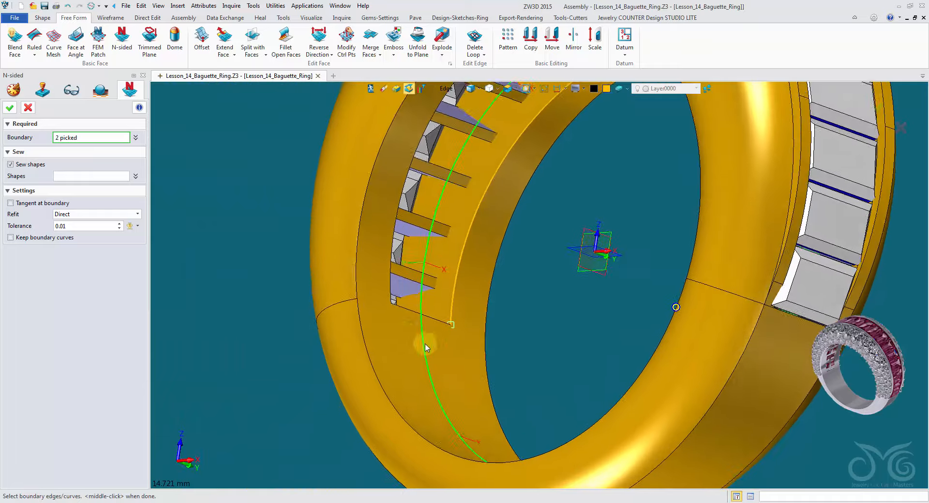
pyautogui.click(391, 254)
pyautogui.moveTo(391, 256); pyautogui.dragTo(458, 194, button='right')
pyautogui.click(526, 132)
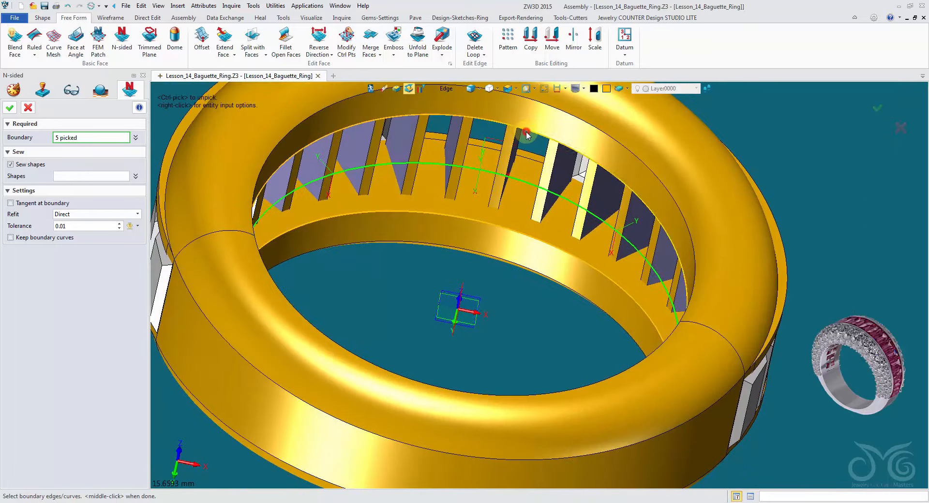
pyautogui.moveTo(527, 136); pyautogui.dragTo(561, 339, button='right')
pyautogui.click(606, 347)
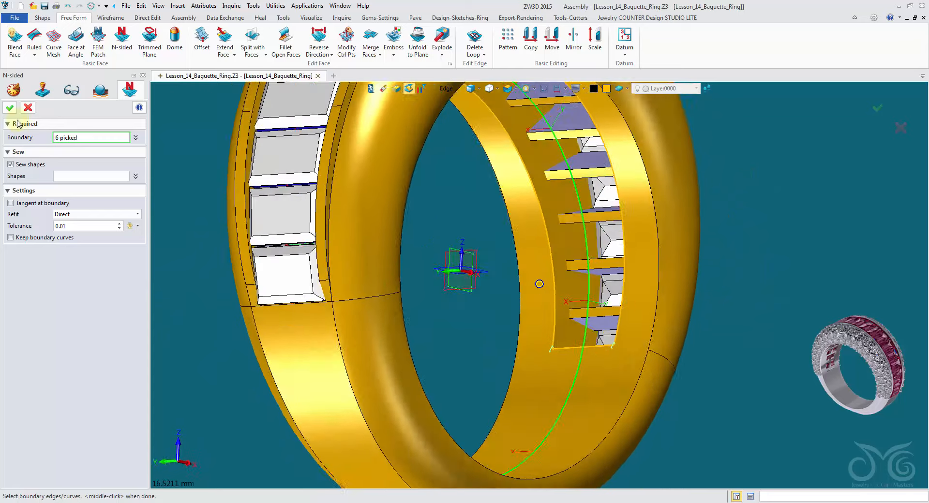
pyautogui.click(11, 164)
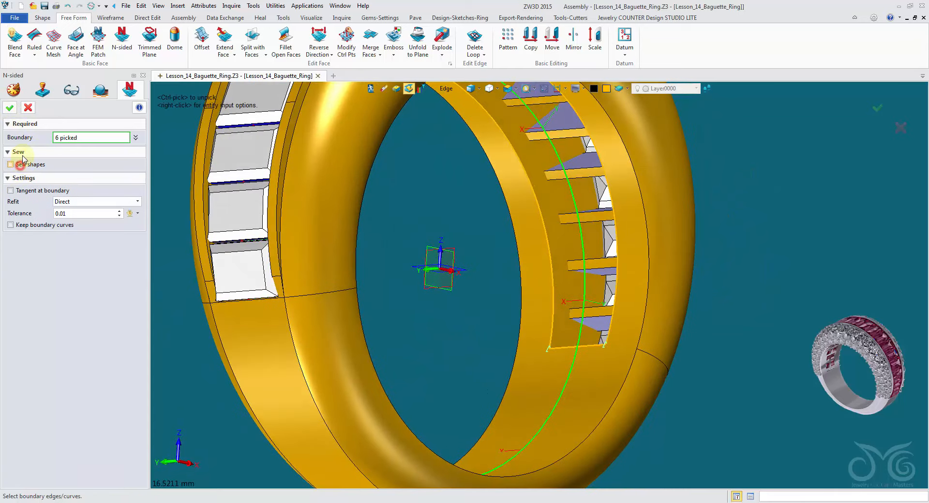
pyautogui.click(13, 108)
# Set the pick filter to Shape
pyautogui.moveTo(358, 174); pyautogui.dragTo(458, 112, button='right')
pyautogui.rightClick(458, 111)
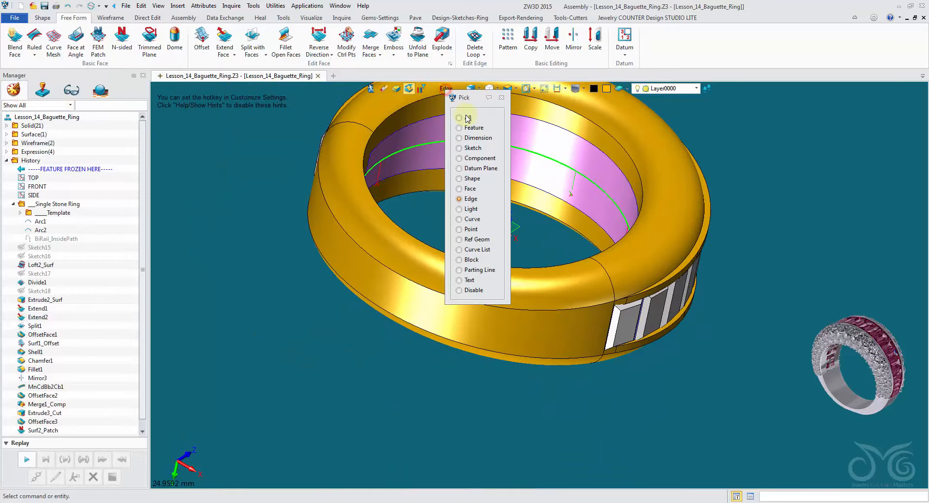
pyautogui.click(471, 179)
pyautogui.moveTo(474, 160); pyautogui.dragTo(219, 170, button='right')
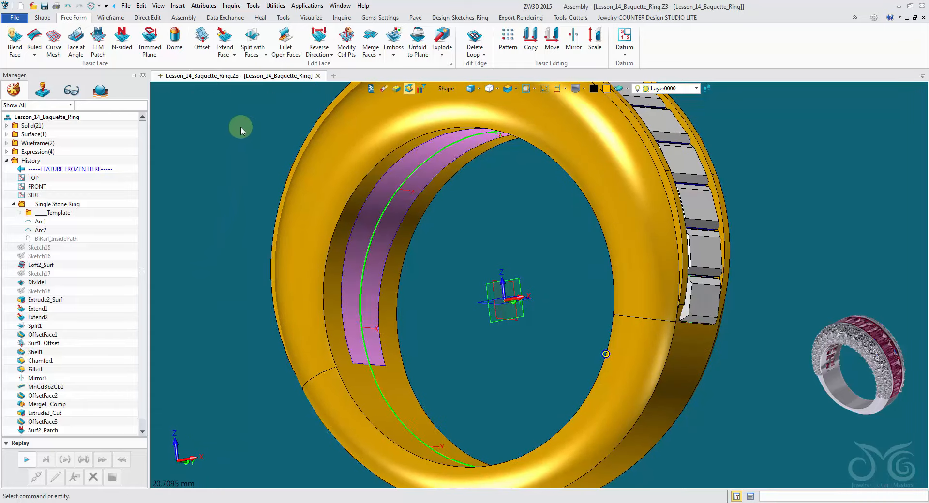
pyautogui.moveTo(240, 127); pyautogui.dragTo(165, 34, button='right')
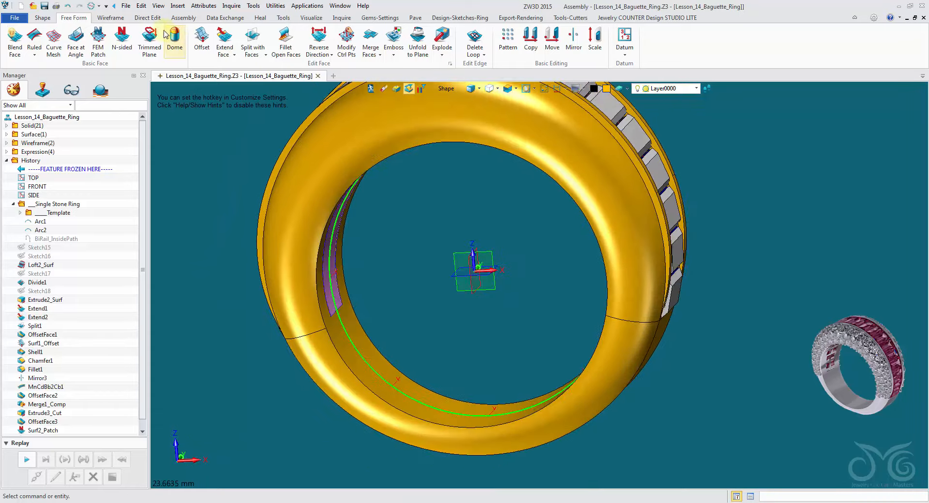
# Start Unfold to Plane and select the patch face covering the opening inside the ring
pyautogui.click(417, 39)
pyautogui.click(381, 180)
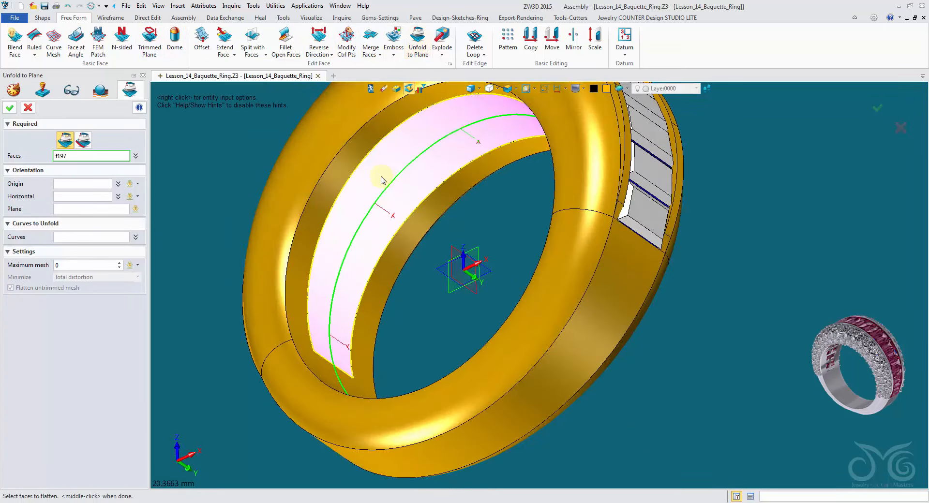
pyautogui.click(381, 177)
pyautogui.moveTo(518, 291); pyautogui.dragTo(375, 250, button='right')
pyautogui.scroll(-2, 414, 264)
pyautogui.moveTo(364, 249); pyautogui.dragTo(368, 225, button='middle')
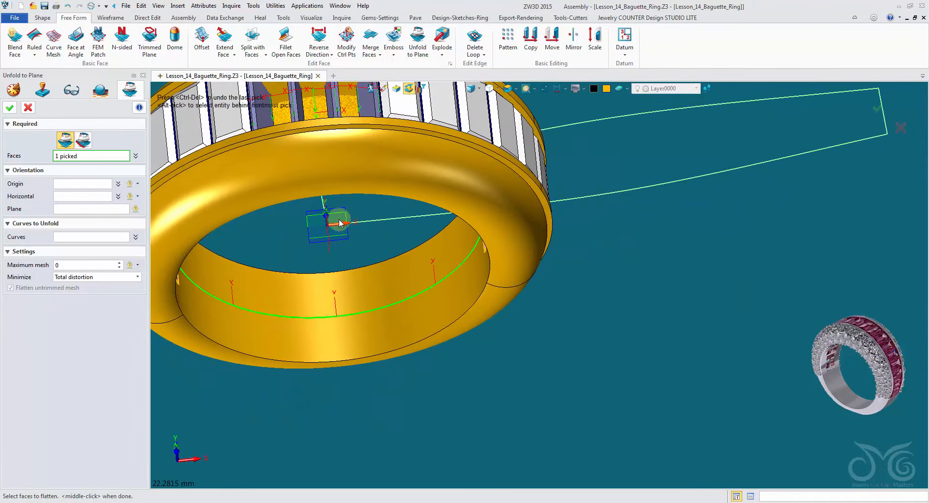
# Set the unfold's horizontal direction to the X axis (1,0,0) and create the flattened outline of the patch
pyautogui.moveTo(192, 201); pyautogui.dragTo(188, 202, button='right')
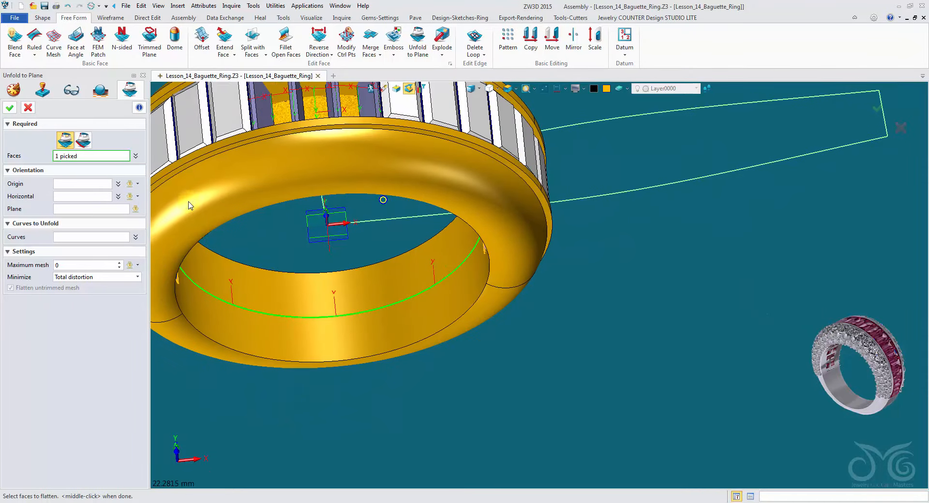
pyautogui.click(90, 193)
pyautogui.click(352, 233)
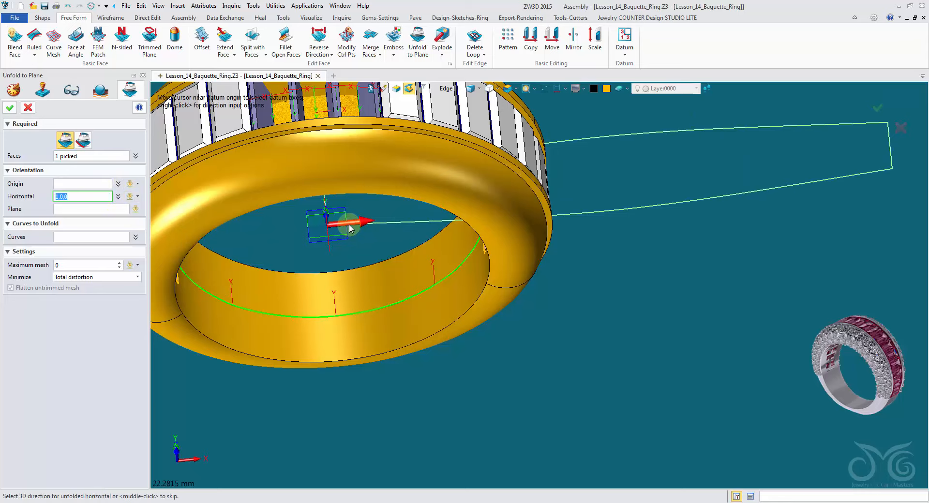
pyautogui.middleClick(351, 229)
pyautogui.moveTo(351, 229); pyautogui.dragTo(121, 220, button='right')
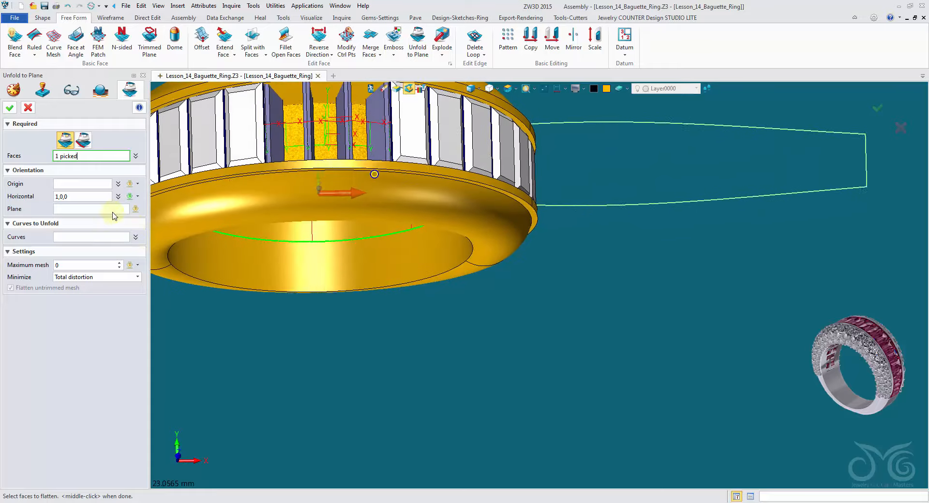
pyautogui.click(11, 111)
# Examine the unfolded outline from several angles and compare it with the curved patch inside the ring
pyautogui.scroll(-3, 542, 227)
pyautogui.moveTo(556, 290); pyautogui.dragTo(591, 221, button='right')
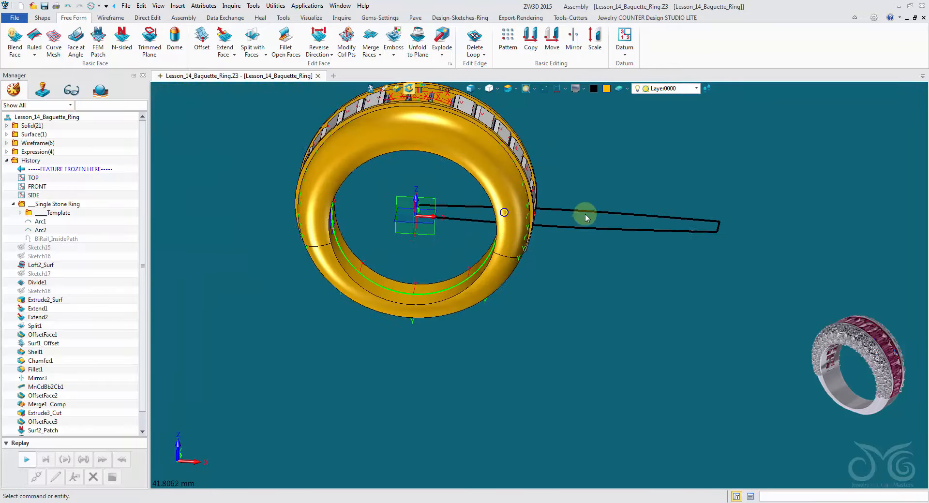
pyautogui.moveTo(344, 208); pyautogui.dragTo(618, 263, button='right')
pyautogui.scroll(2, 576, 251)
pyautogui.scroll(3, 618, 263)
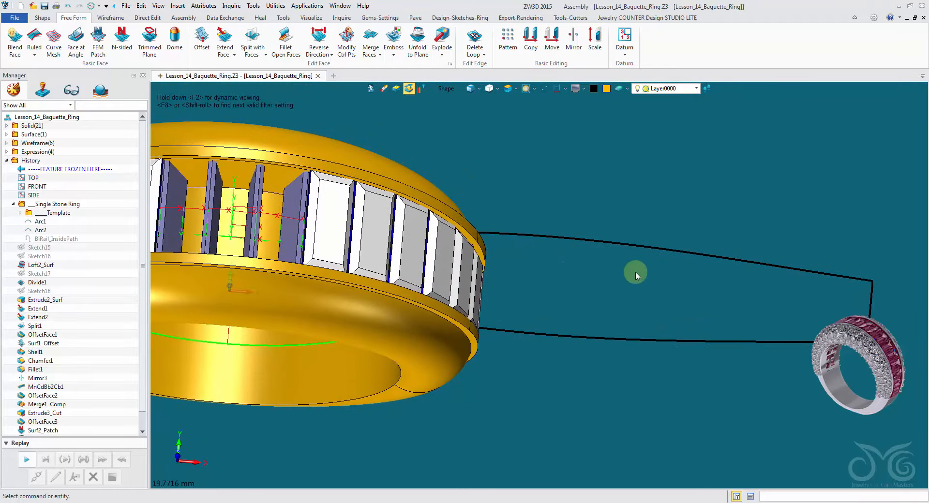
pyautogui.moveTo(414, 270); pyautogui.dragTo(352, 276, button='right')
pyautogui.scroll(-2, 352, 276)
pyautogui.scroll(-1, 314, 264)
pyautogui.moveTo(303, 260); pyautogui.dragTo(453, 201, button='right')
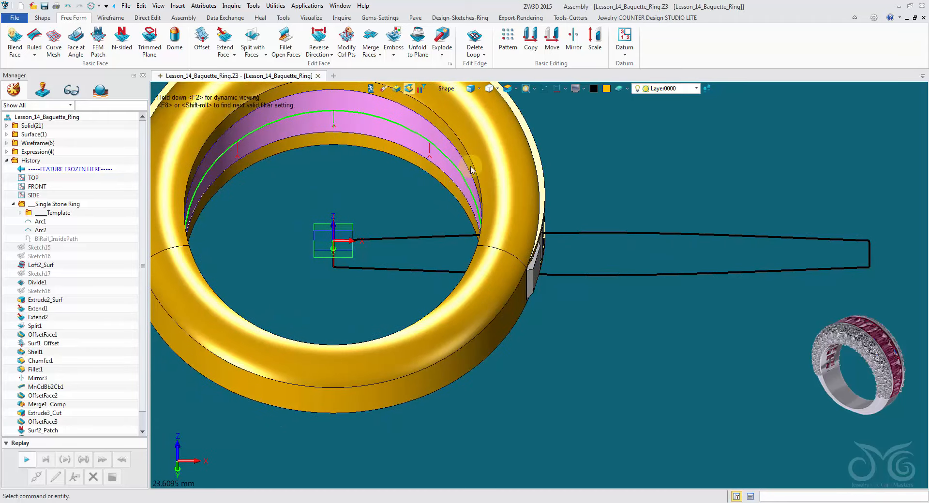
pyautogui.moveTo(266, 248)
pyautogui.mouseDown(button='right')
pyautogui.moveTo(266, 235)
pyautogui.moveTo(333, 198)
pyautogui.moveTo(614, 123)
pyautogui.mouseUp(button='right')
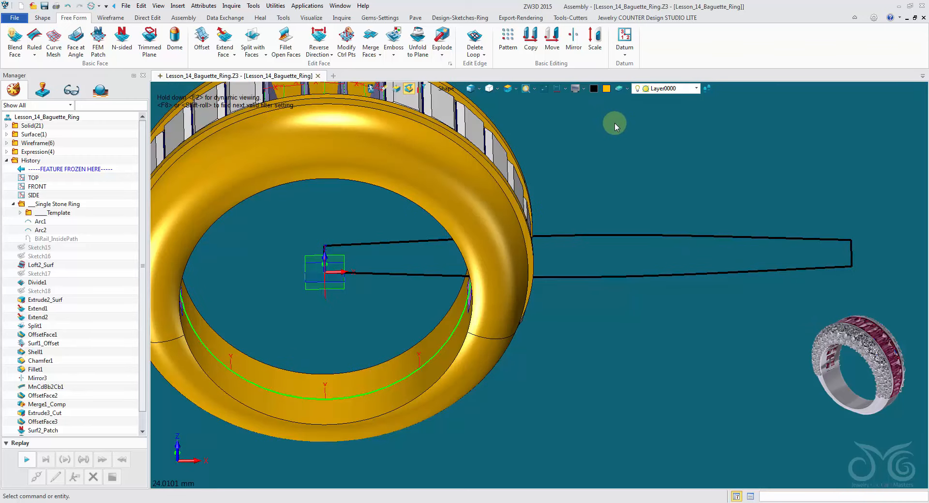
# Insert the staggered brick-style rectangle sketch from the Pattern Sketches library at the default origin
pyautogui.click(461, 17)
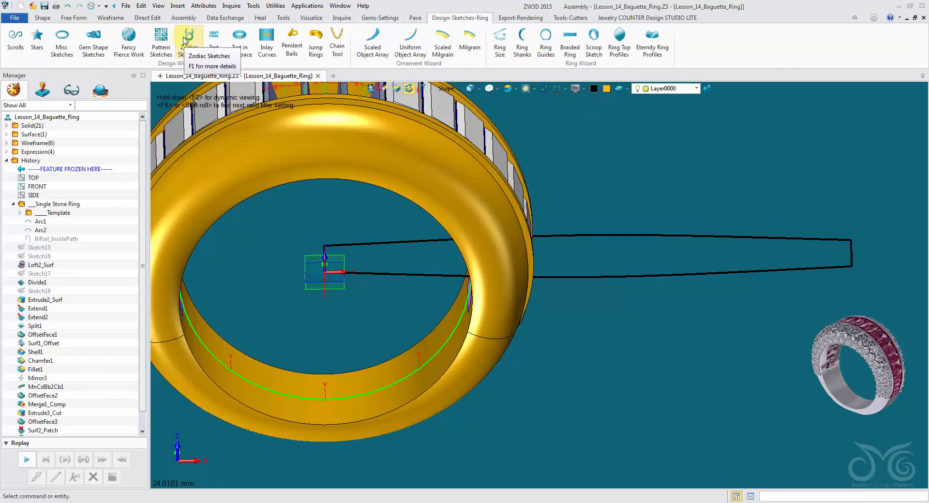
pyautogui.click(162, 38)
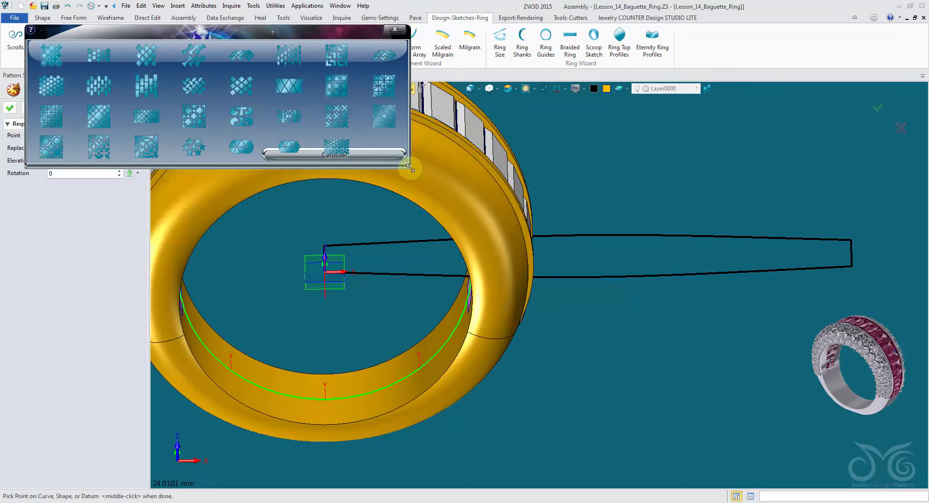
pyautogui.moveTo(409, 167); pyautogui.dragTo(841, 195)
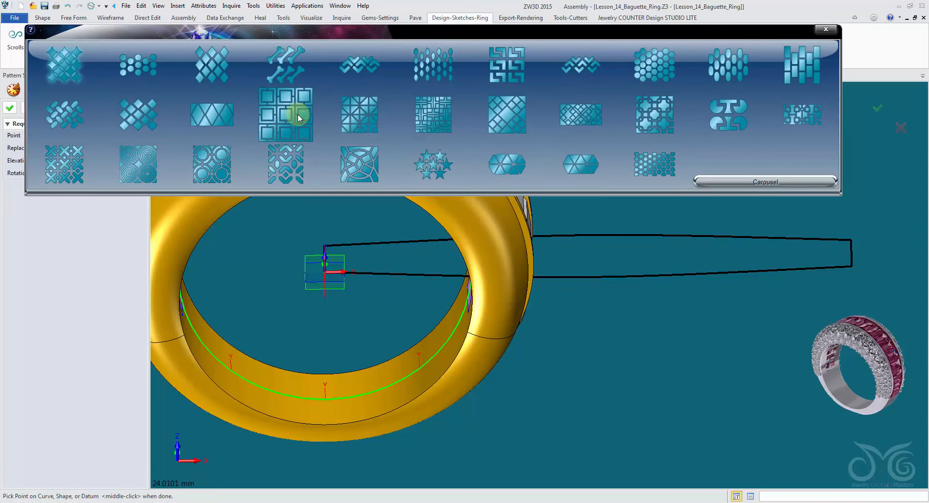
pyautogui.click(807, 78)
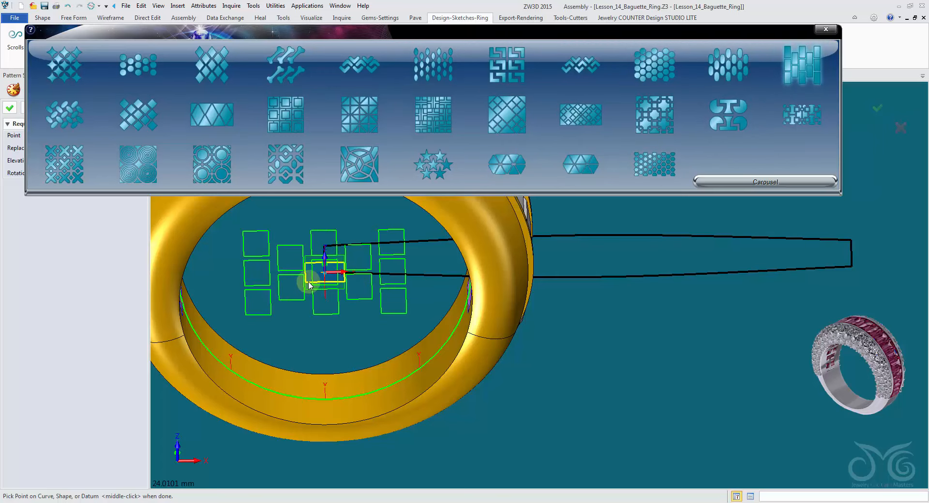
pyautogui.moveTo(473, 225); pyautogui.dragTo(477, 262, button='right')
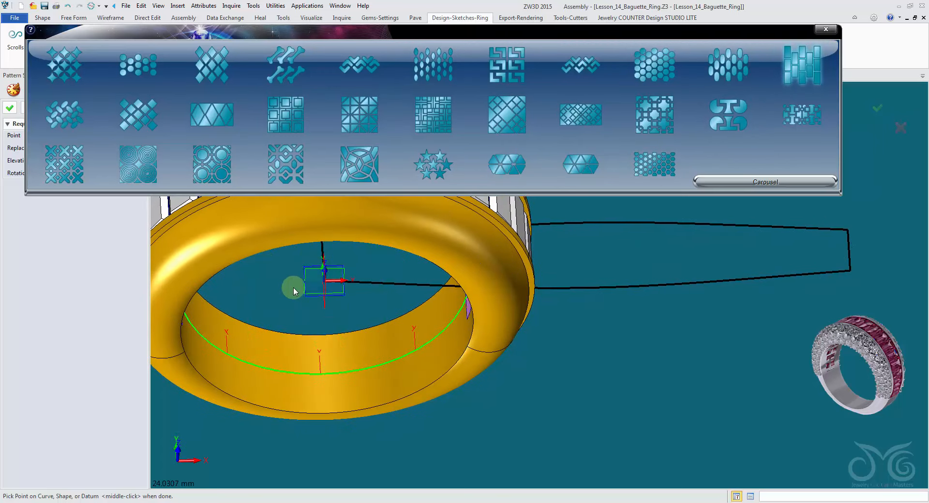
pyautogui.moveTo(310, 296)
pyautogui.mouseDown(button='right')
pyautogui.moveTo(318, 292)
pyautogui.moveTo(197, 132)
pyautogui.moveTo(266, 199)
pyautogui.moveTo(329, 239)
pyautogui.moveTo(362, 217)
pyautogui.moveTo(411, 145)
pyautogui.mouseUp(button='right')
pyautogui.click(10, 111)
# Set the pick filter to Sketch and open the inserted rectangle pattern sketch for editing
pyautogui.click(450, 89)
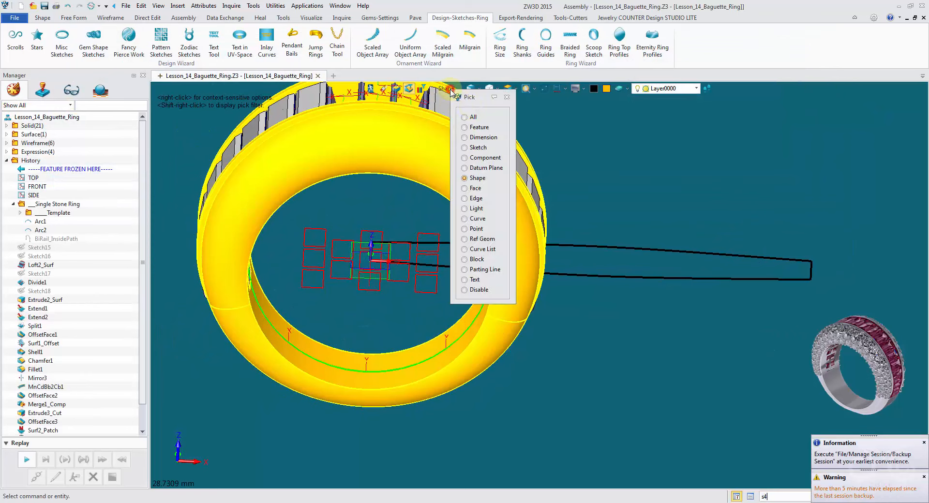
pyautogui.click(478, 148)
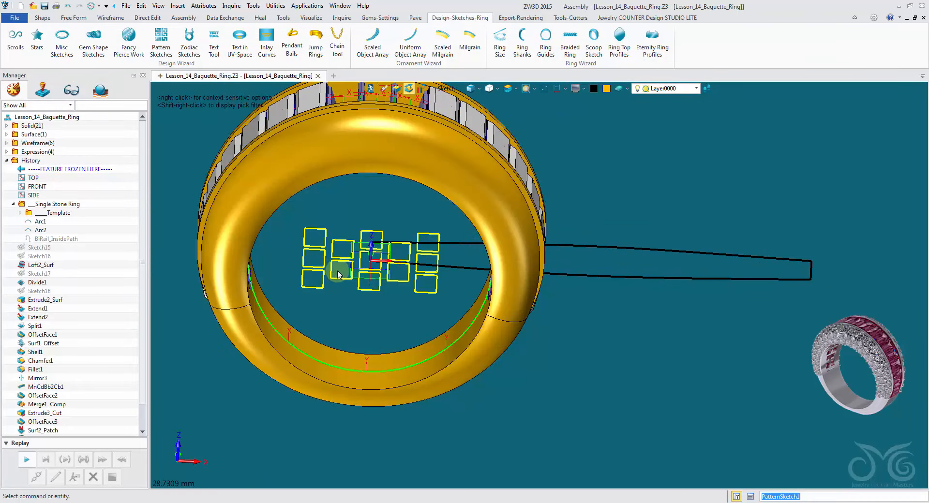
pyautogui.doubleClick(337, 273)
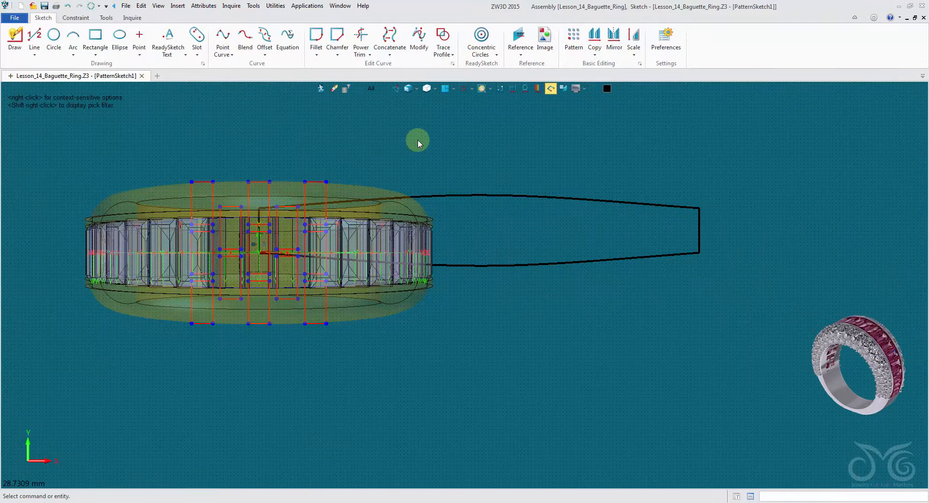
# Reference the two long curves and both end curves of the unfolded outline into the pattern sketch as construction geometry
pyautogui.rightClick(417, 139)
pyautogui.click(467, 119)
pyautogui.click(524, 193)
pyautogui.click(547, 263)
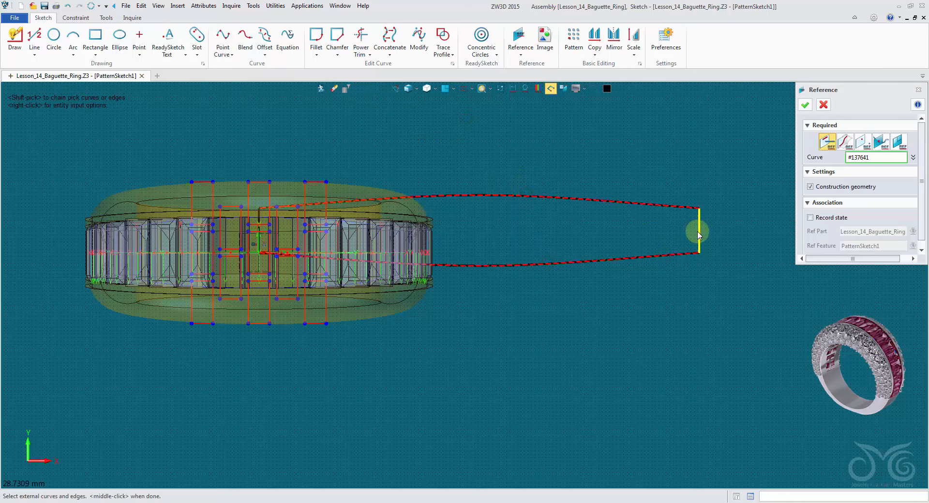
pyautogui.click(699, 236)
pyautogui.scroll(4, 229, 208)
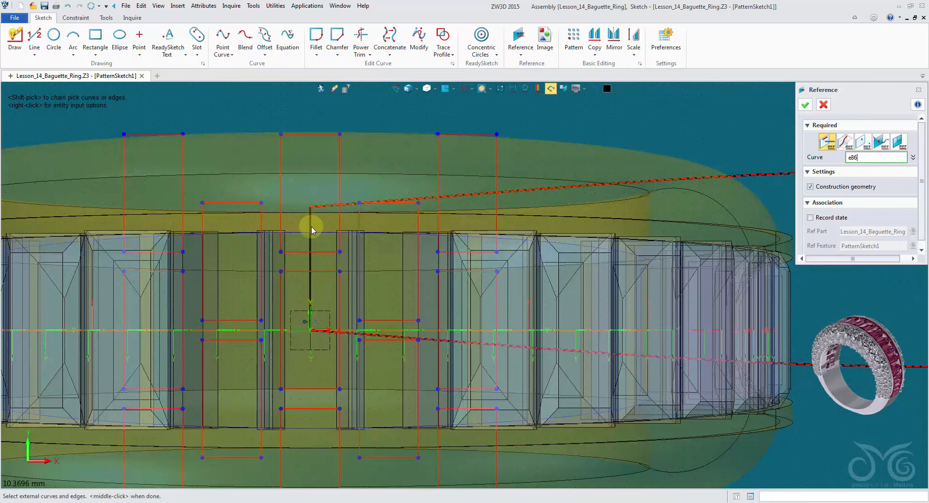
pyautogui.moveTo(418, 109); pyautogui.dragTo(364, 189, button='right')
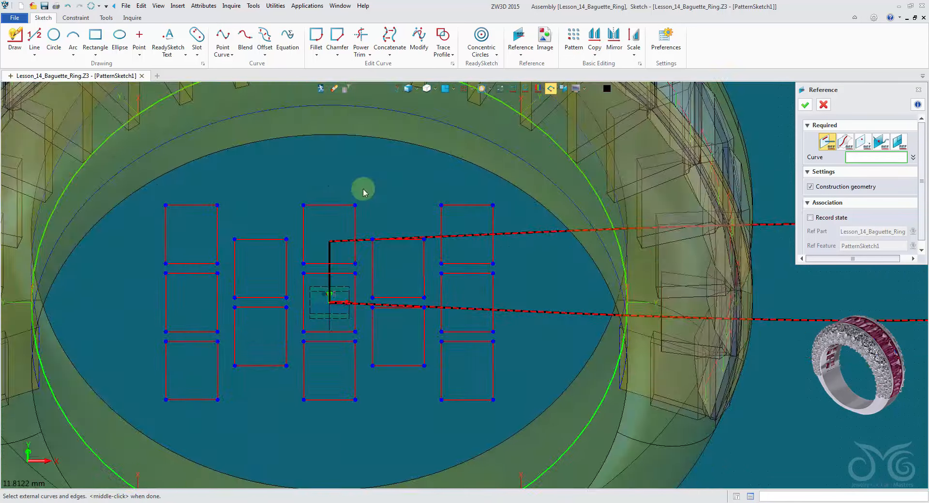
pyautogui.click(331, 273)
# Hide the ring model in the sketch display, end the Reference command and view the sketch plane head-on
pyautogui.scroll(-4, 387, 257)
pyautogui.moveTo(585, 225); pyautogui.dragTo(586, 205, button='right')
pyautogui.click(499, 95)
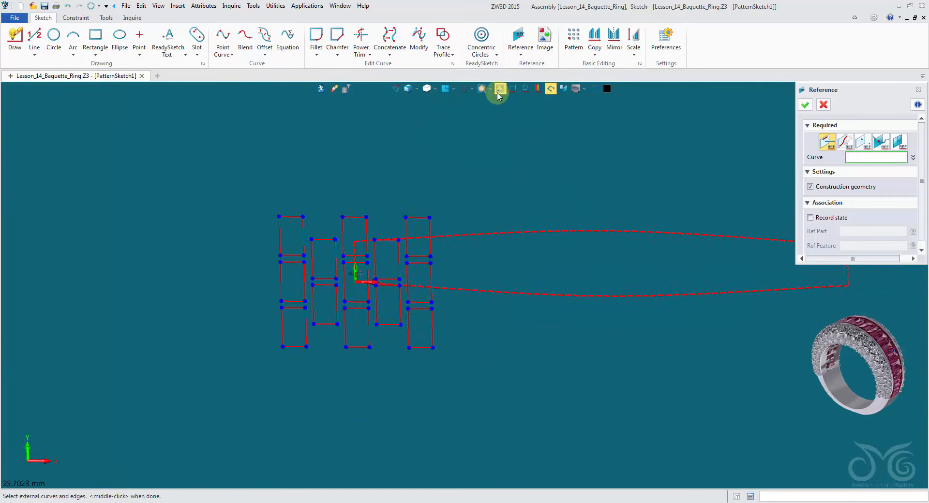
pyautogui.click(823, 105)
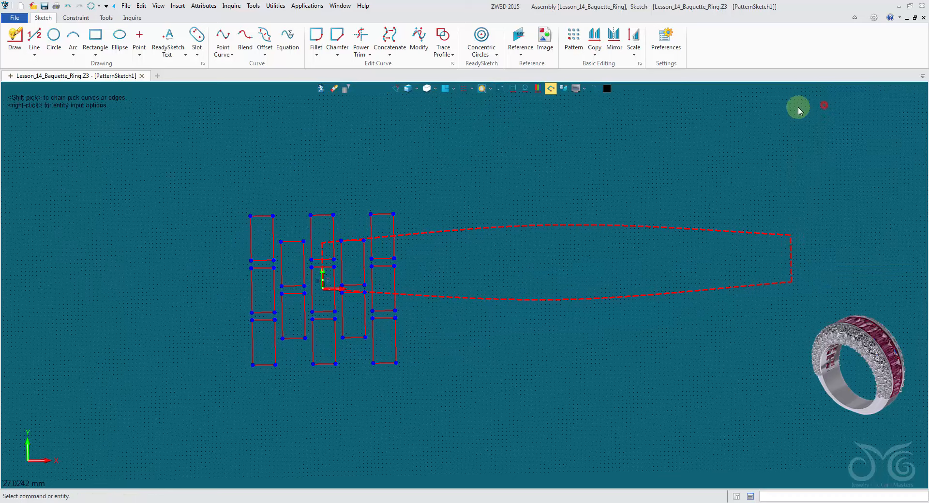
pyautogui.click(444, 88)
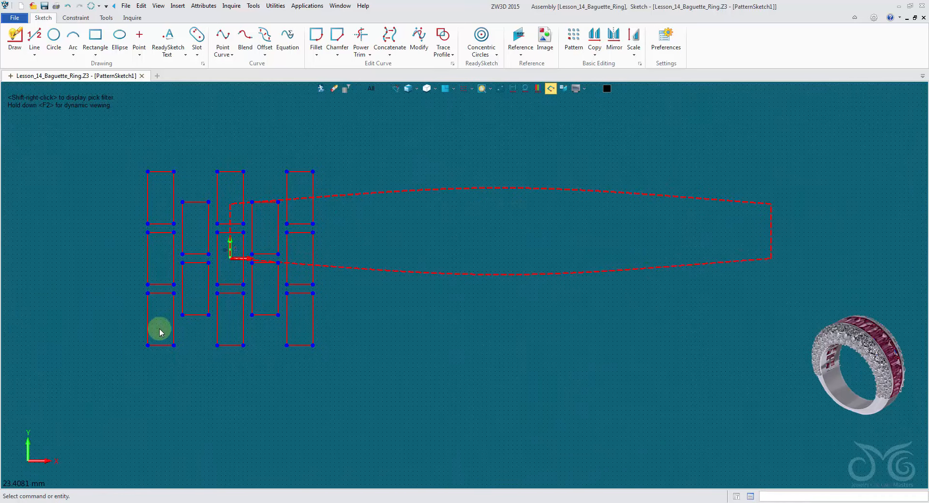
# Start copying the pattern rectangles, selecting all of them except the leftmost column and excluding the referenced outline curves
pyautogui.click(209, 225)
pyautogui.click(245, 214)
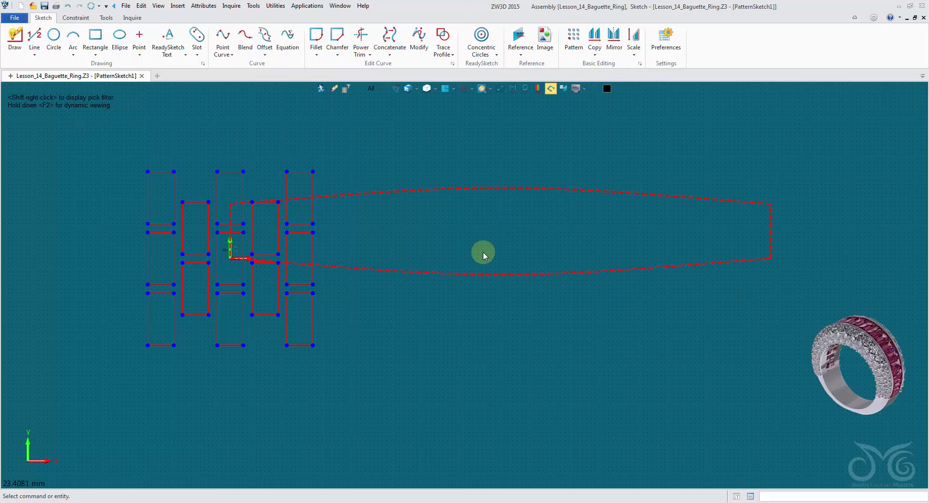
pyautogui.click(595, 36)
pyautogui.moveTo(94, 129); pyautogui.dragTo(366, 389)
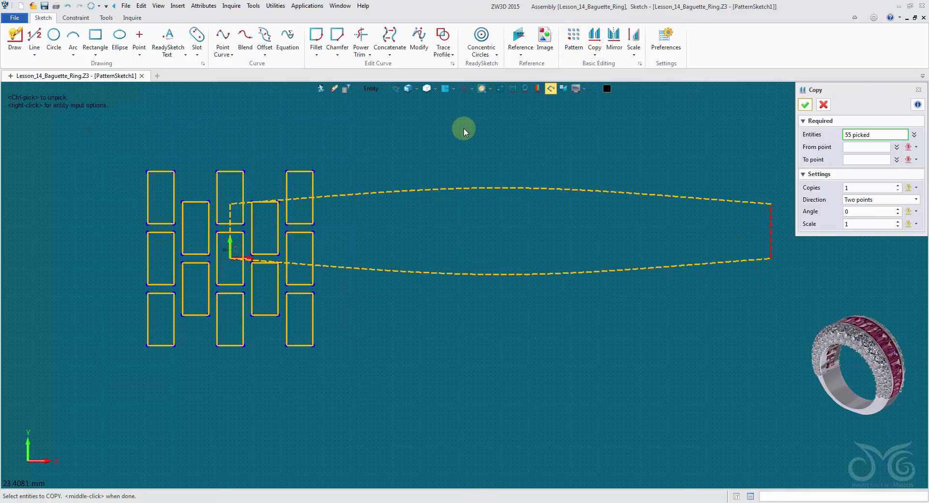
pyautogui.keyDown('ctrl'); pyautogui.moveTo(463, 140); pyautogui.dragTo(464, 329); pyautogui.keyUp('ctrl')
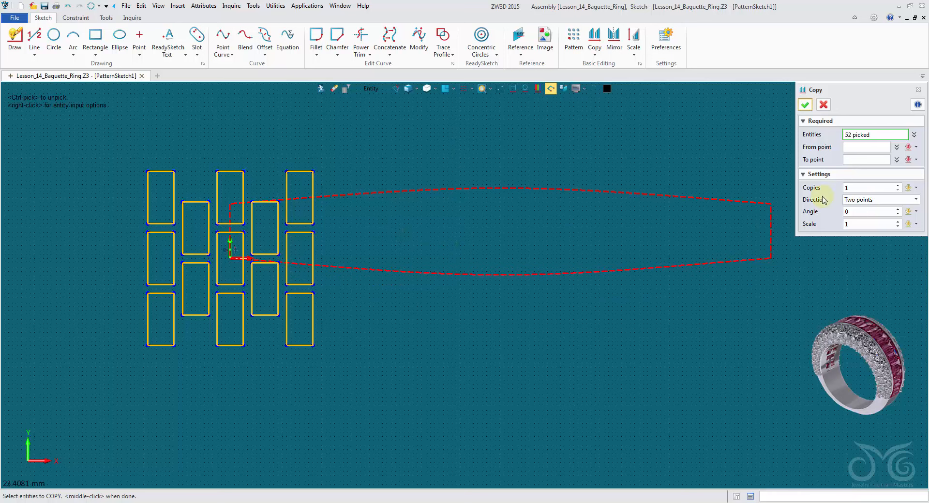
pyautogui.click(860, 148)
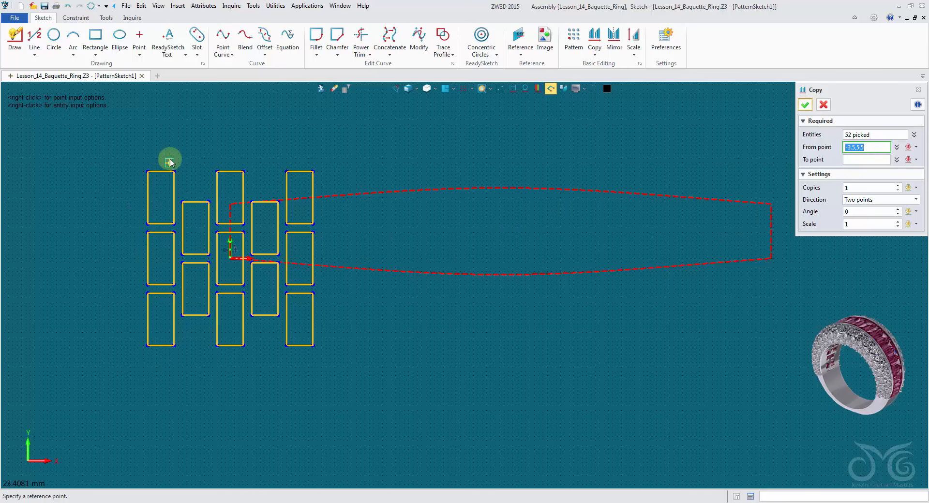
pyautogui.scroll(2, 188, 264)
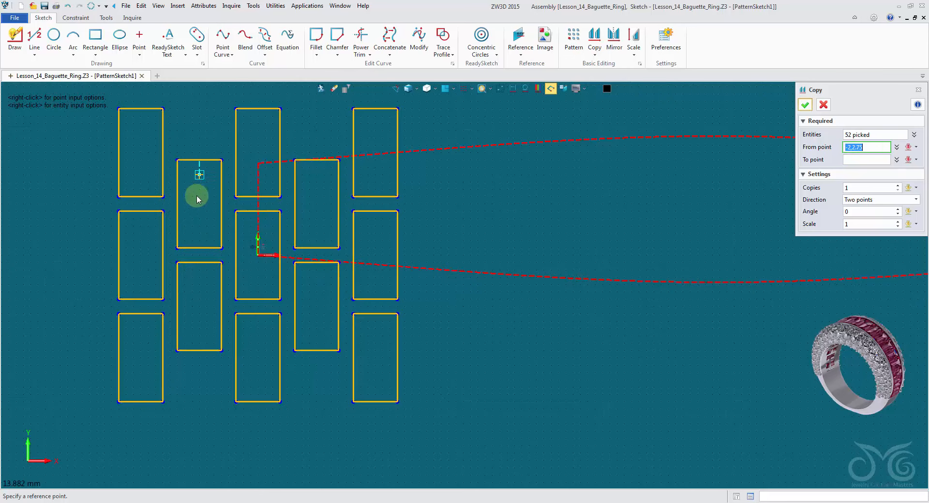
pyautogui.click(889, 134)
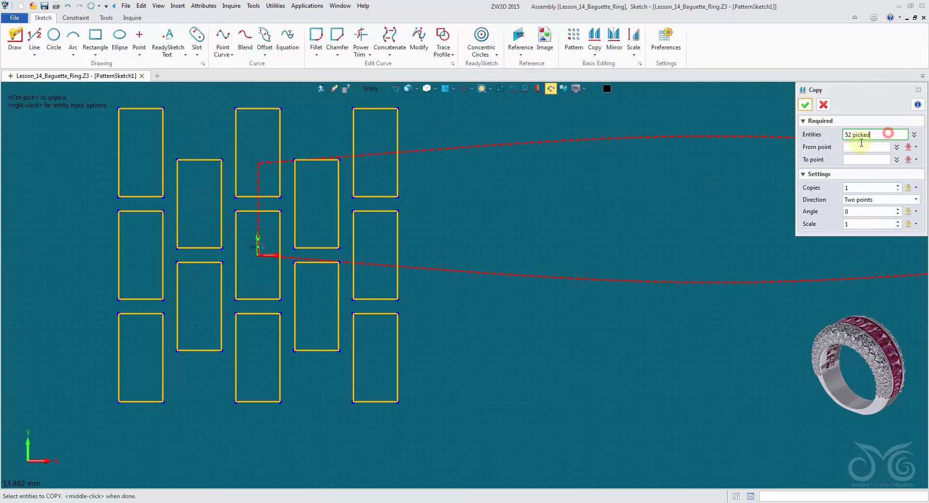
pyautogui.keyDown('ctrl'); pyautogui.moveTo(100, 99); pyautogui.dragTo(174, 422); pyautogui.keyUp('ctrl')
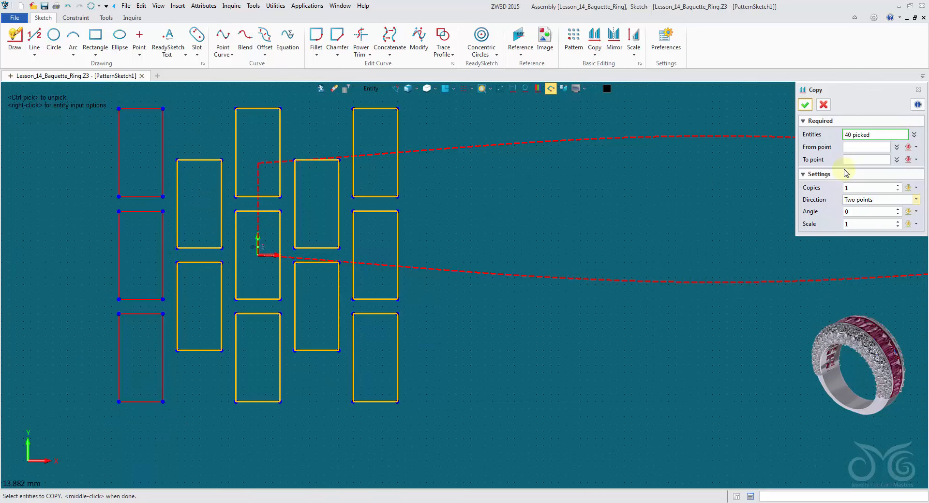
pyautogui.click(858, 147)
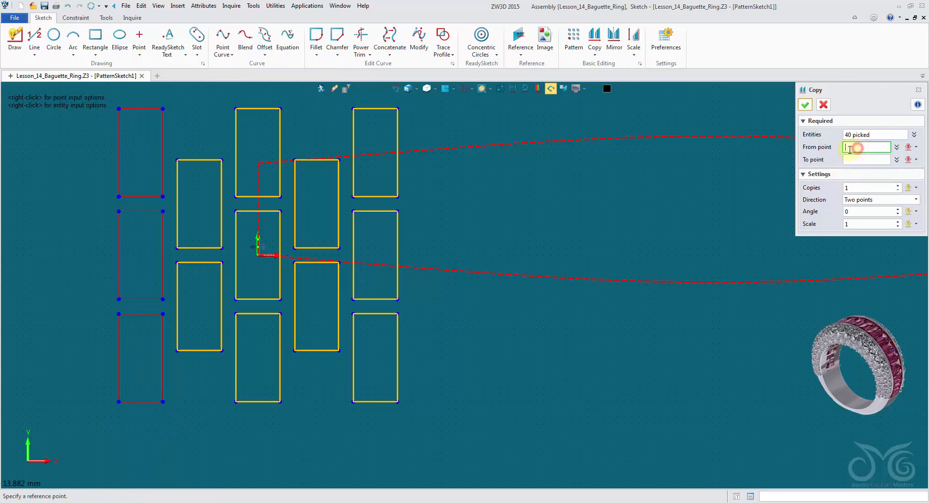
# Copy the selected rectangles from point -2.75,0.25 to 5.25,0.25 with 4 copies, so the pattern spans the whole unfolded outline
pyautogui.click(176, 248)
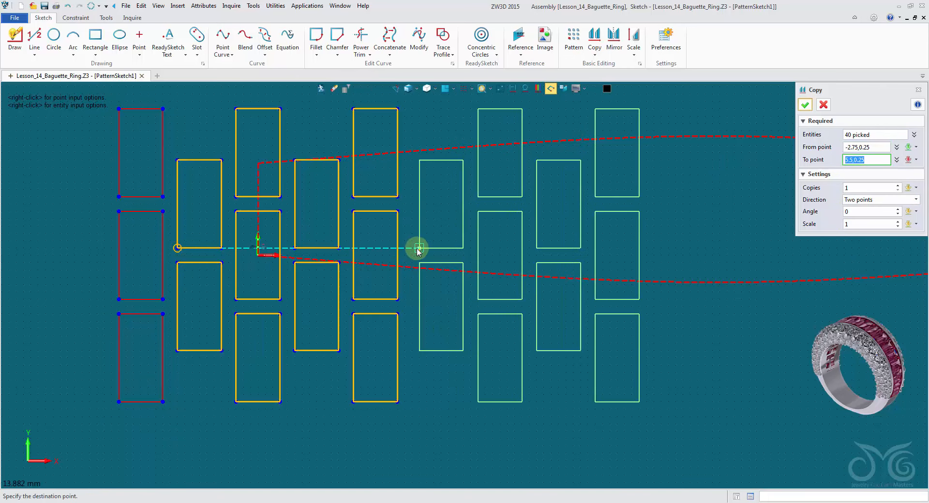
pyautogui.scroll(3, 419, 250)
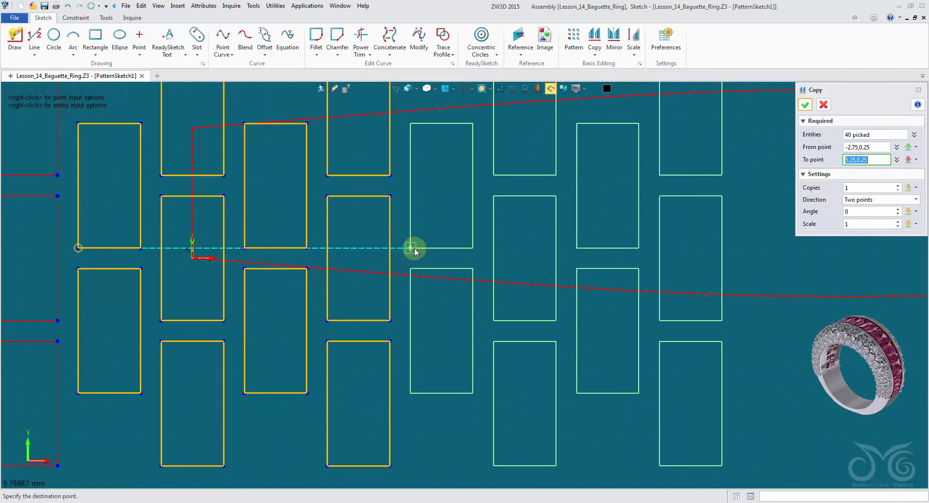
pyautogui.click(414, 249)
pyautogui.scroll(-3, 696, 295)
pyautogui.moveTo(755, 300); pyautogui.dragTo(473, 295, button='right')
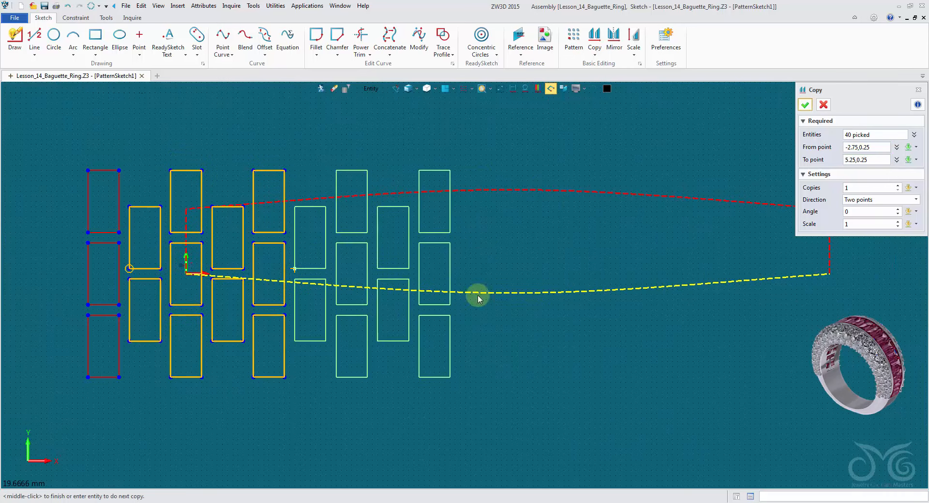
pyautogui.click(870, 187)
pyautogui.scroll(2, 869, 189)
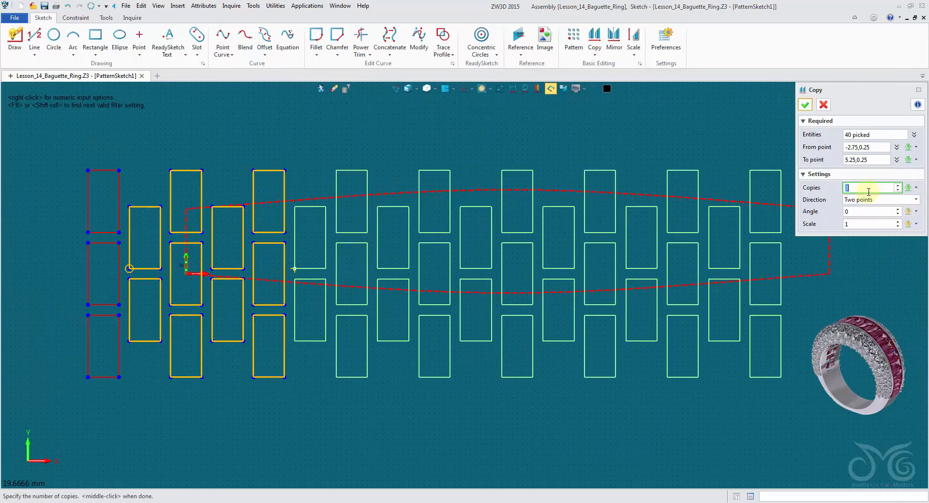
pyautogui.moveTo(900, 241); pyautogui.dragTo(799, 250, button='middle')
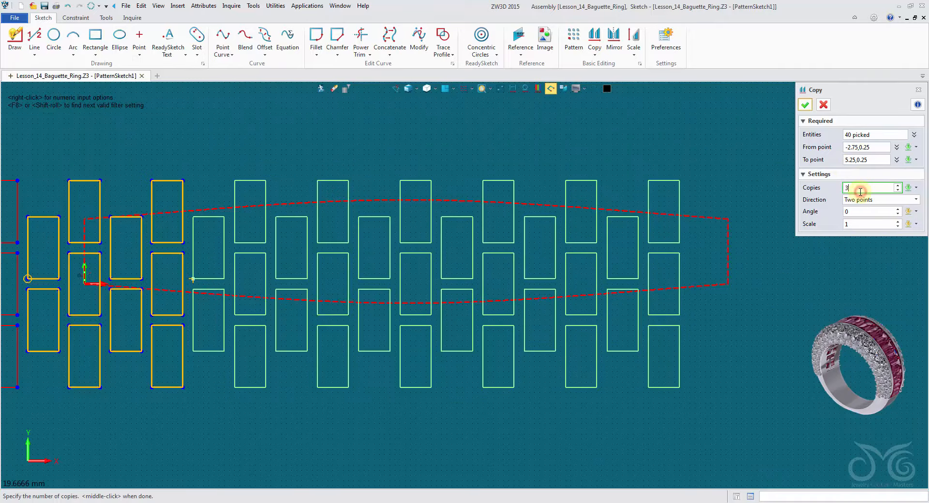
pyautogui.scroll(1, 860, 192)
pyautogui.scroll(-1, 683, 373)
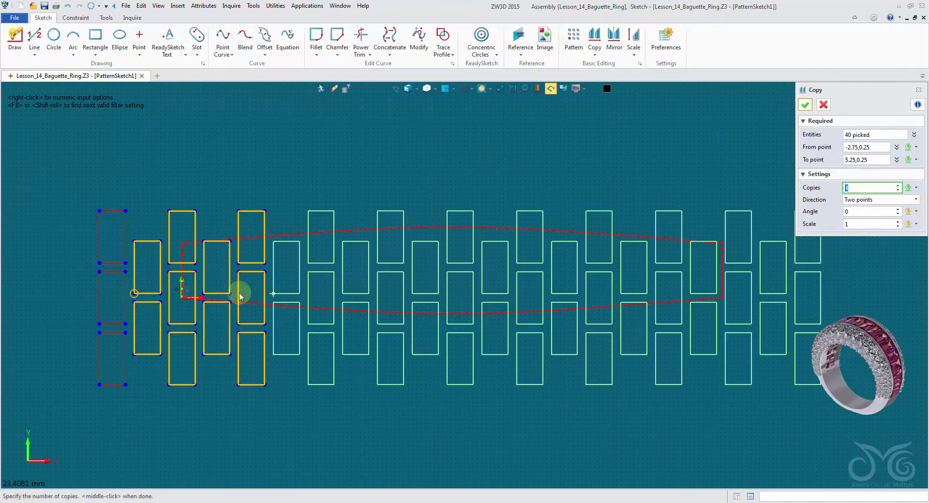
pyautogui.click(805, 106)
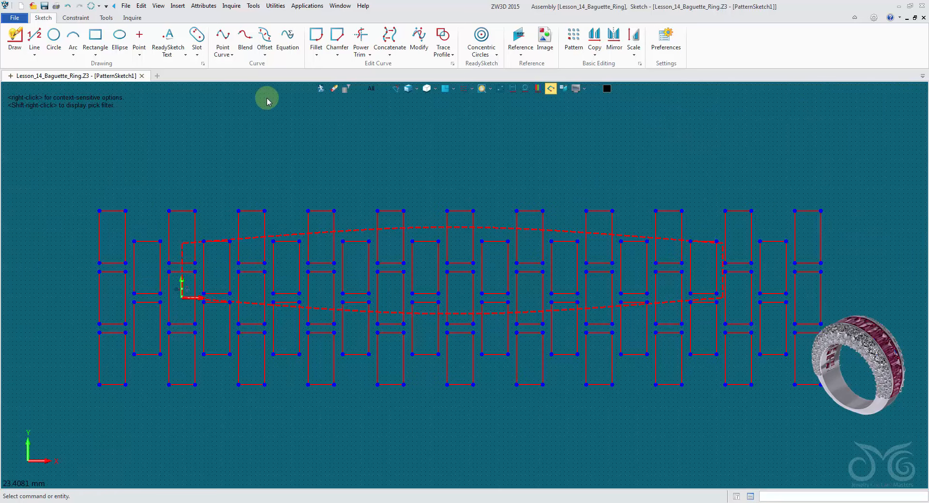
# Draw a two-corner rectangle around the whole pattern, from its upper-left corner at -4.75,5 to its lower-right corner at 36.75,-5
pyautogui.click(90, 40)
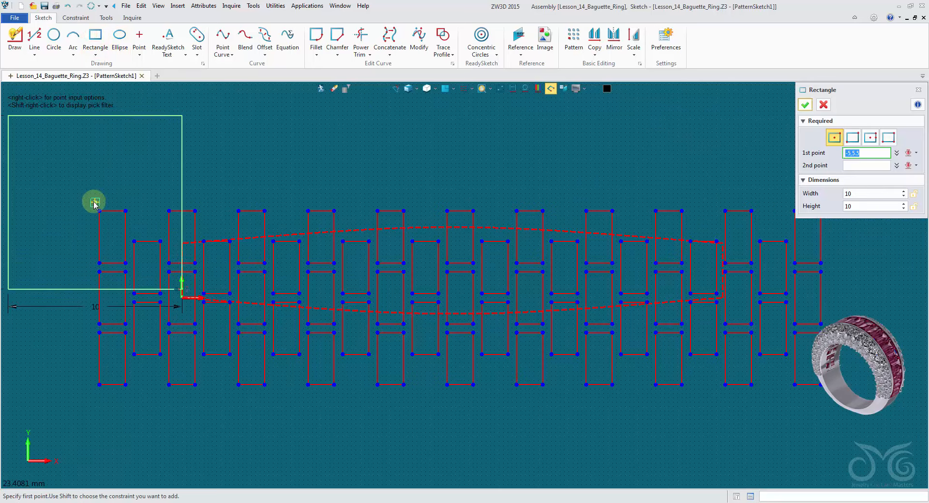
pyautogui.click(853, 138)
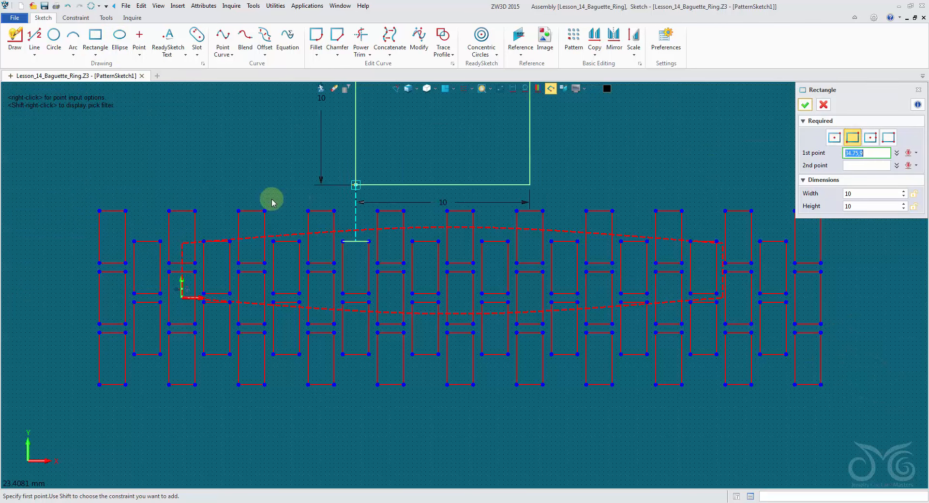
pyautogui.moveTo(100, 211); pyautogui.dragTo(820, 387)
pyautogui.click(821, 386)
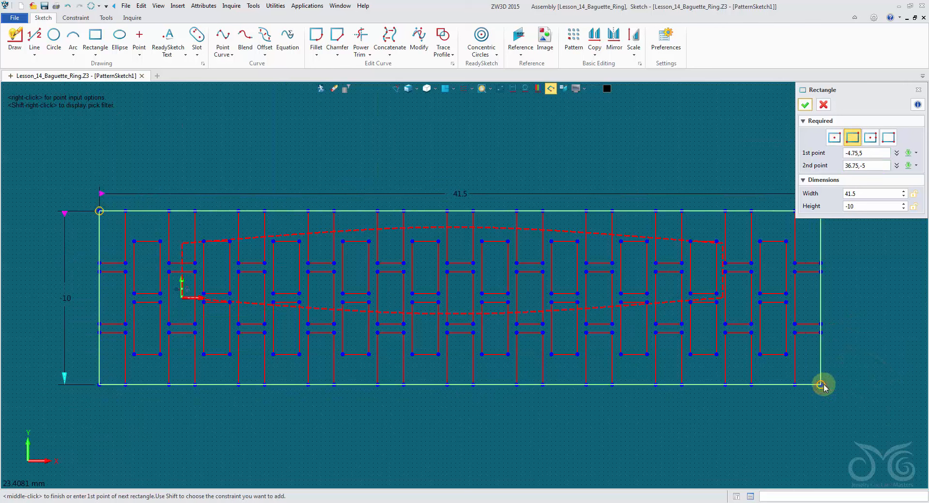
pyautogui.click(804, 107)
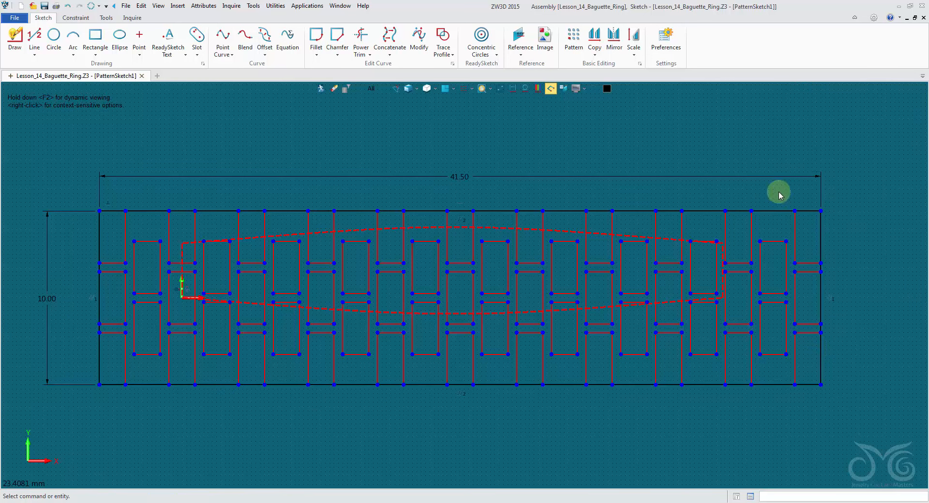
# Convert all four edges of the rectangle surrounding the pattern to construction geometry
pyautogui.rightClick(773, 216)
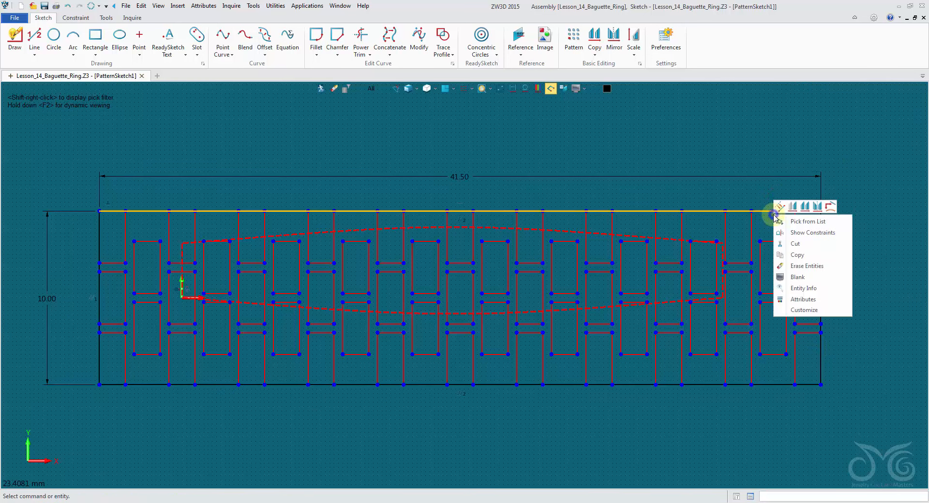
pyautogui.click(779, 207)
pyautogui.click(774, 394)
pyautogui.rightClick(774, 398)
pyautogui.click(779, 389)
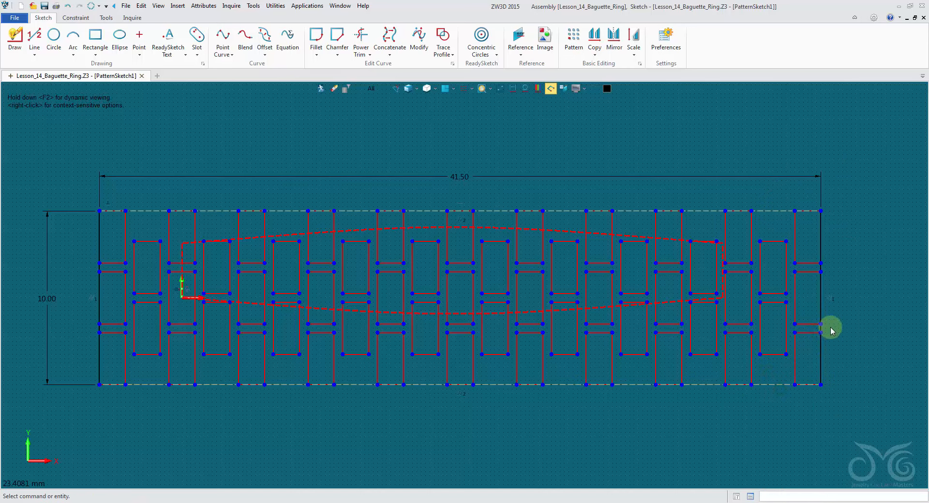
pyautogui.rightClick(820, 328)
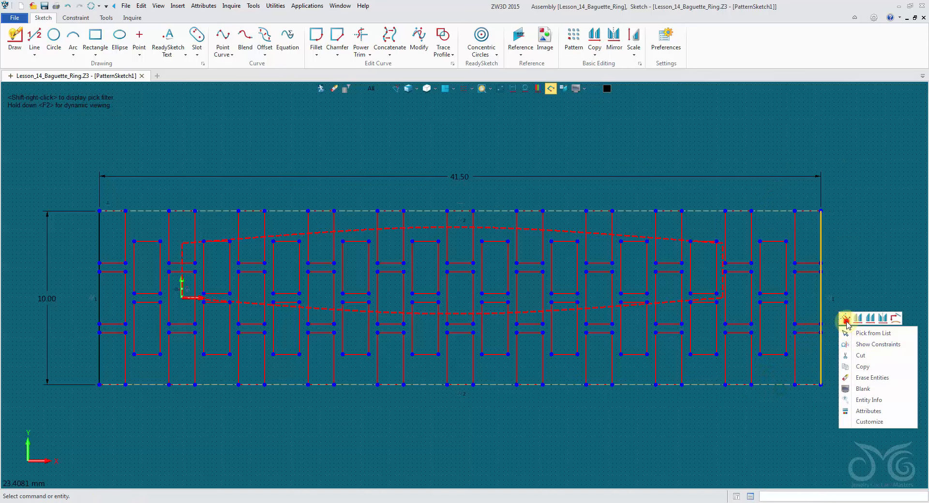
pyautogui.click(841, 315)
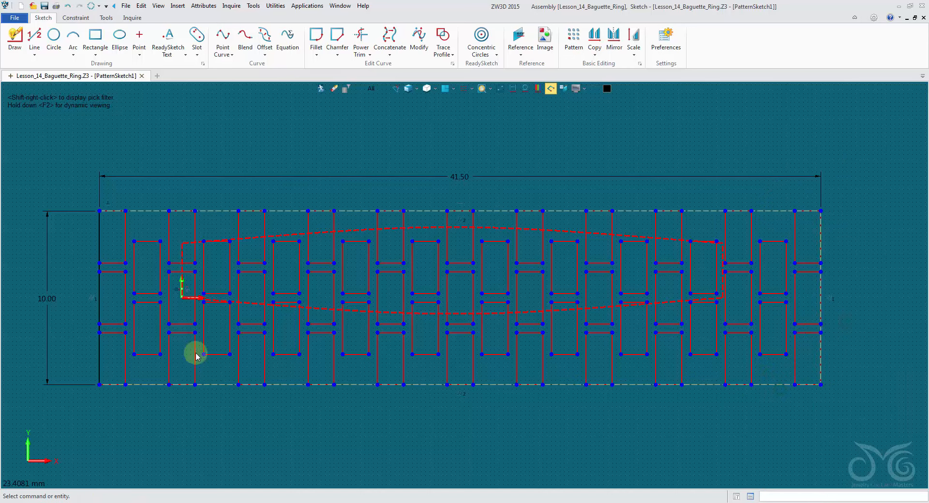
pyautogui.rightClick(81, 331)
pyautogui.click(87, 325)
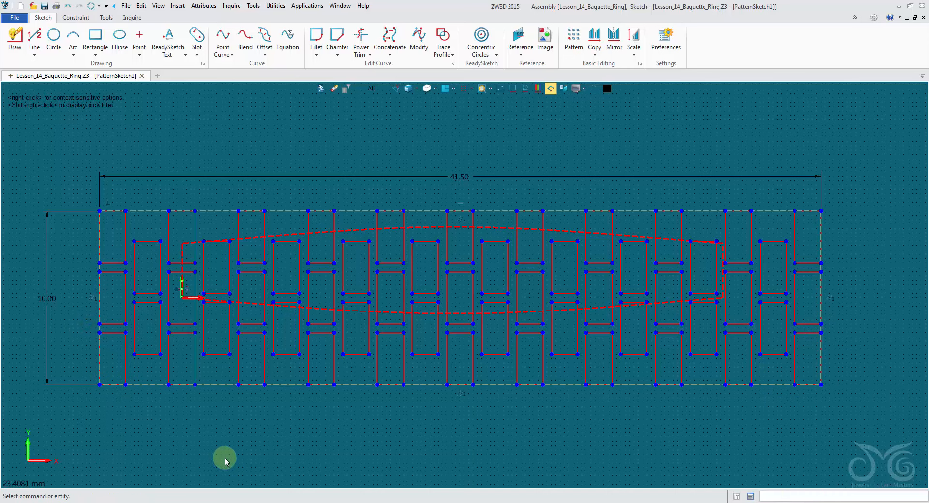
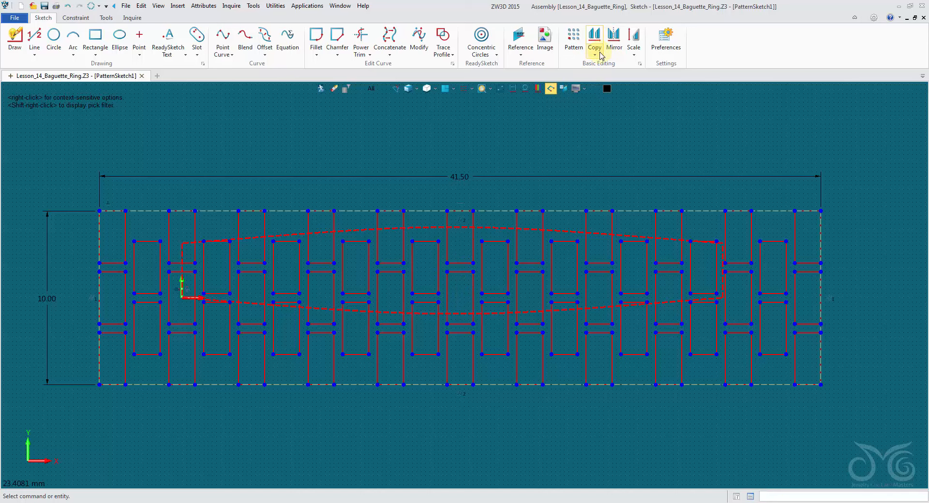
# Start the Move command and select all pattern rectangles and the surrounding rectangle, excluding the four referenced outline curves
pyautogui.click(600, 55)
pyautogui.click(614, 67)
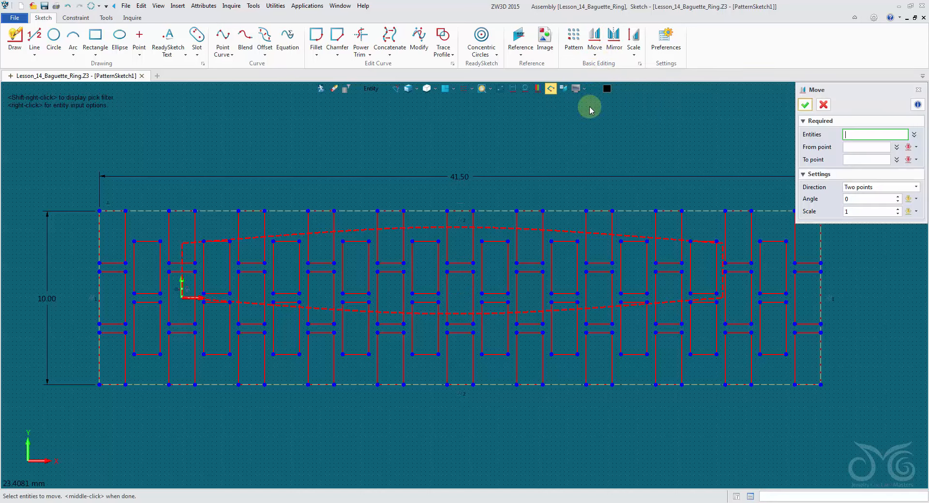
pyautogui.moveTo(44, 124)
pyautogui.mouseDown()
pyautogui.moveTo(322, 332)
pyautogui.moveTo(859, 419)
pyautogui.mouseUp()
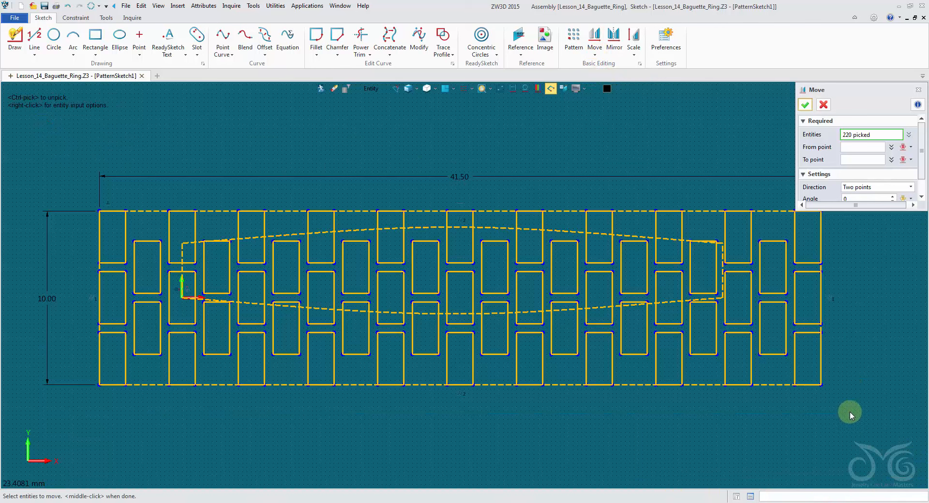
pyautogui.keyDown('ctrl'); pyautogui.click(492, 231); pyautogui.keyUp('ctrl')
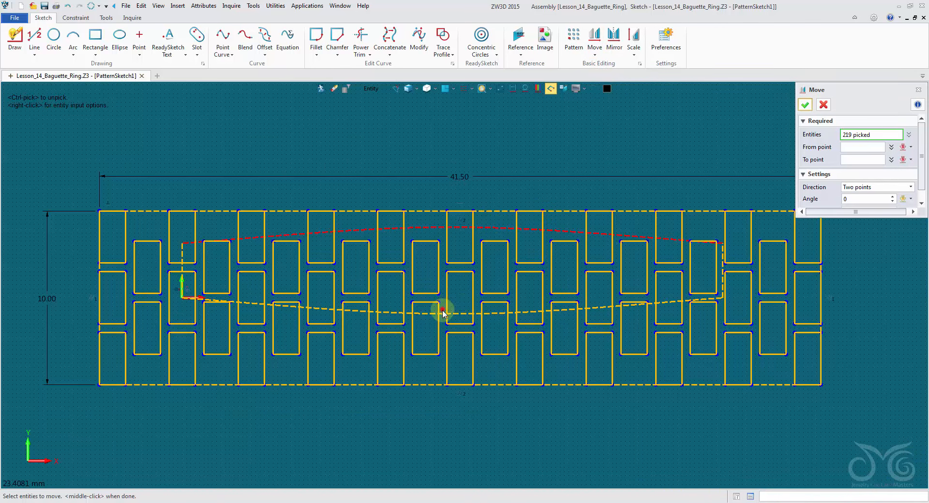
pyautogui.keyDown('ctrl'); pyautogui.click(442, 312); pyautogui.keyUp('ctrl')
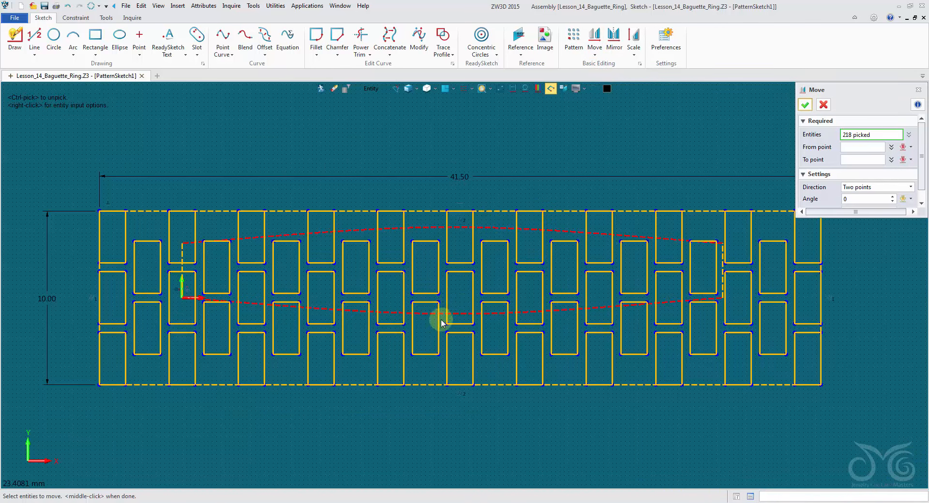
pyautogui.keyDown('ctrl'); pyautogui.click(185, 267); pyautogui.keyUp('ctrl')
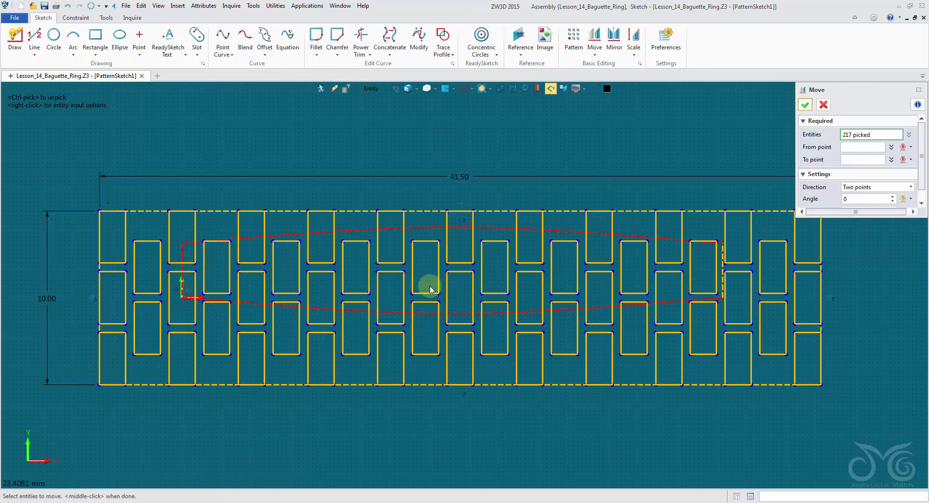
pyautogui.keyDown('ctrl'); pyautogui.click(722, 269); pyautogui.keyUp('ctrl')
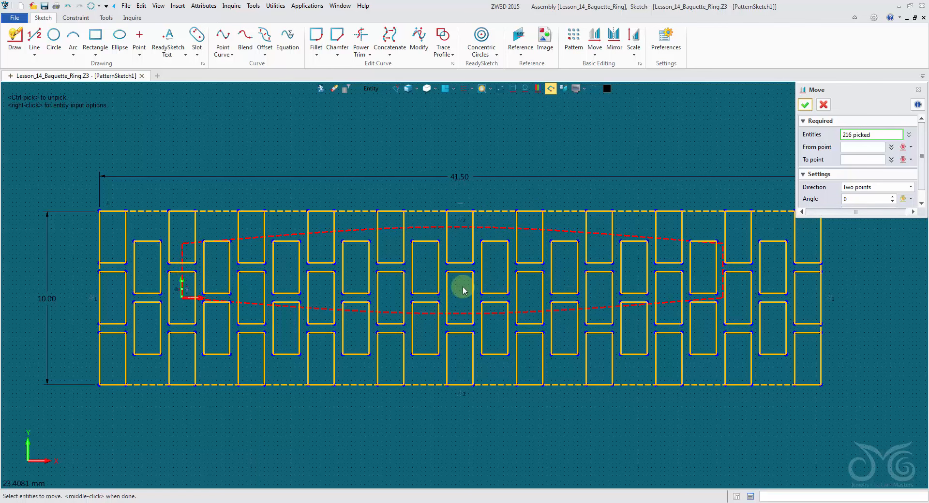
# Set the move's start point midway (50 percent) between the midpoints of the surrounding construction rectangle's upper and lower edges
pyautogui.click(866, 147)
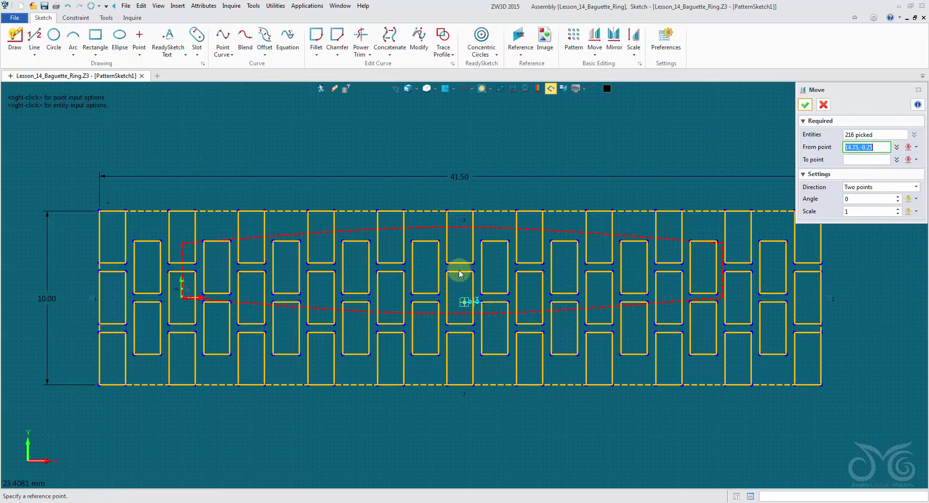
pyautogui.rightClick(444, 131)
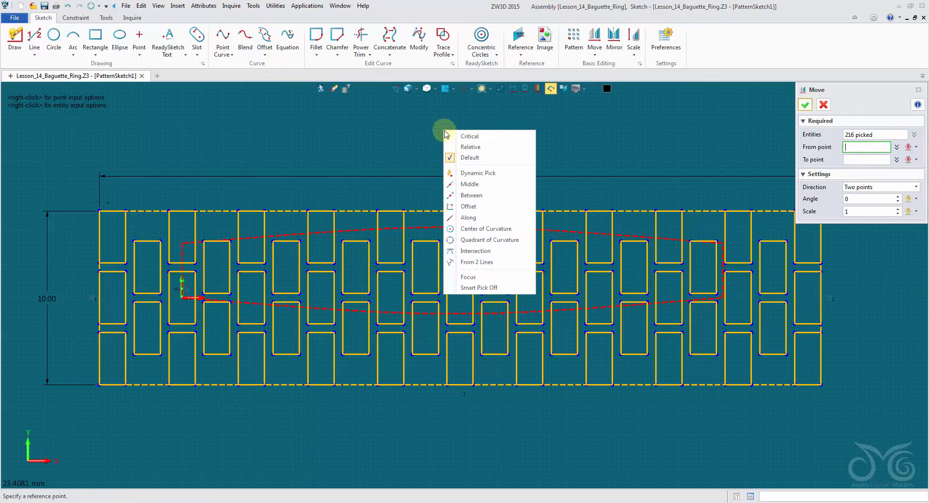
pyautogui.click(470, 195)
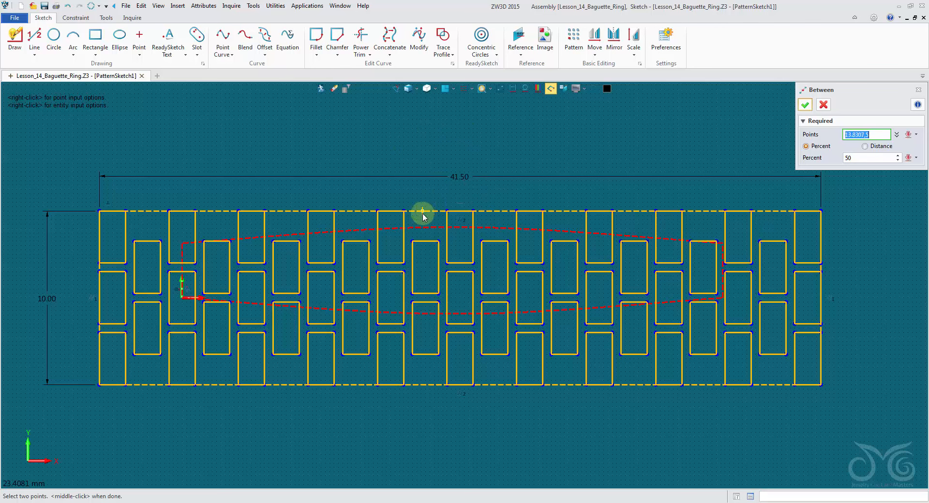
pyautogui.rightClick(460, 131)
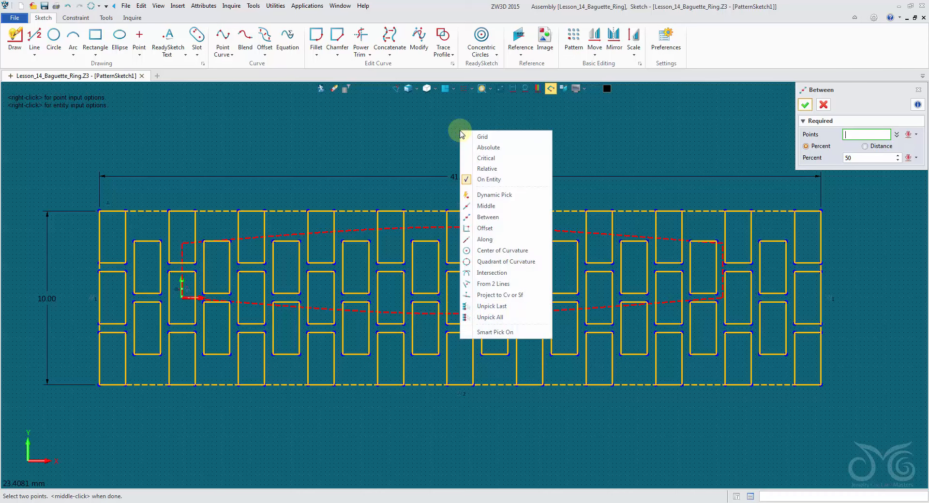
pyautogui.click(490, 207)
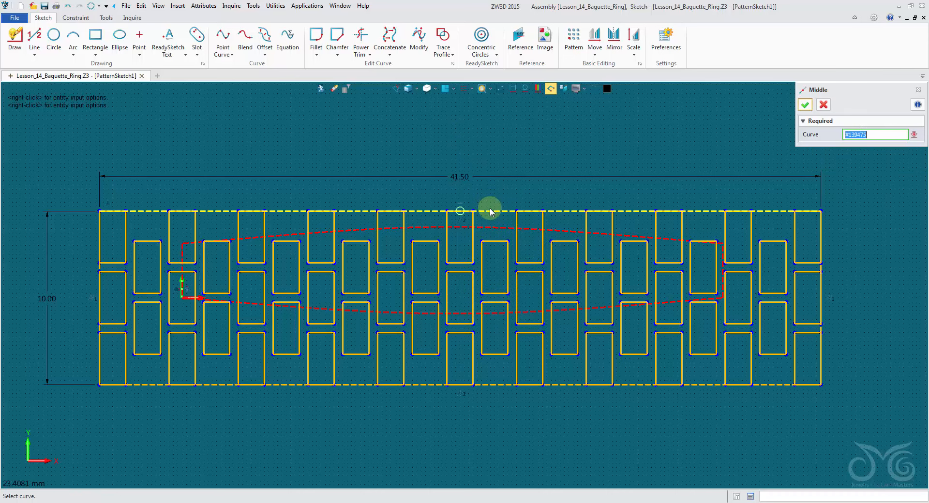
pyautogui.rightClick(470, 128)
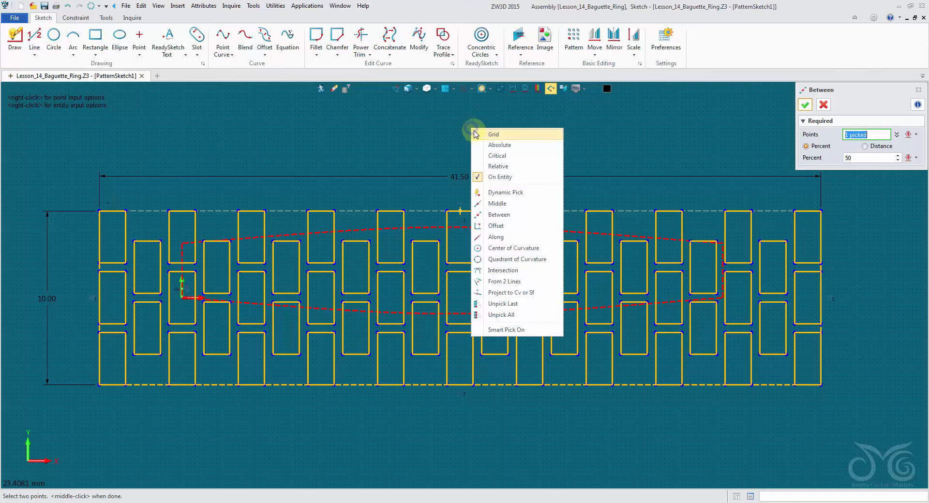
pyautogui.click(499, 203)
pyautogui.click(490, 387)
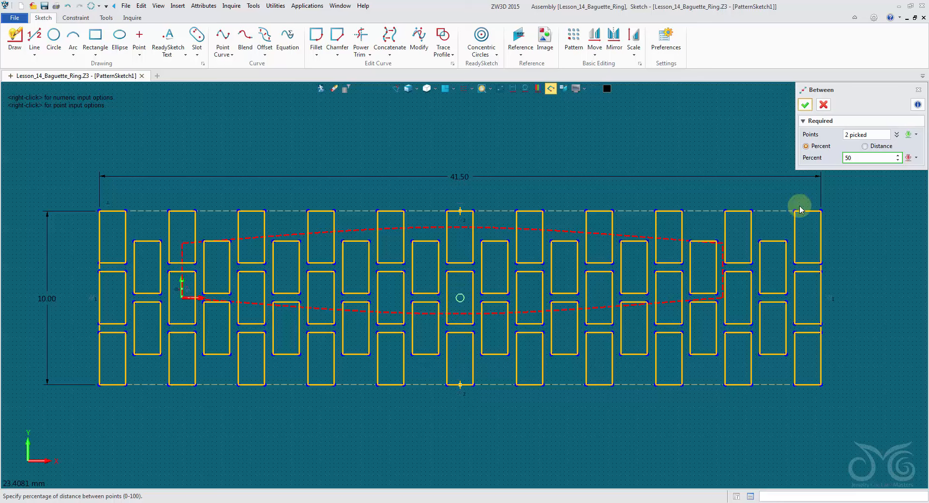
pyautogui.click(805, 105)
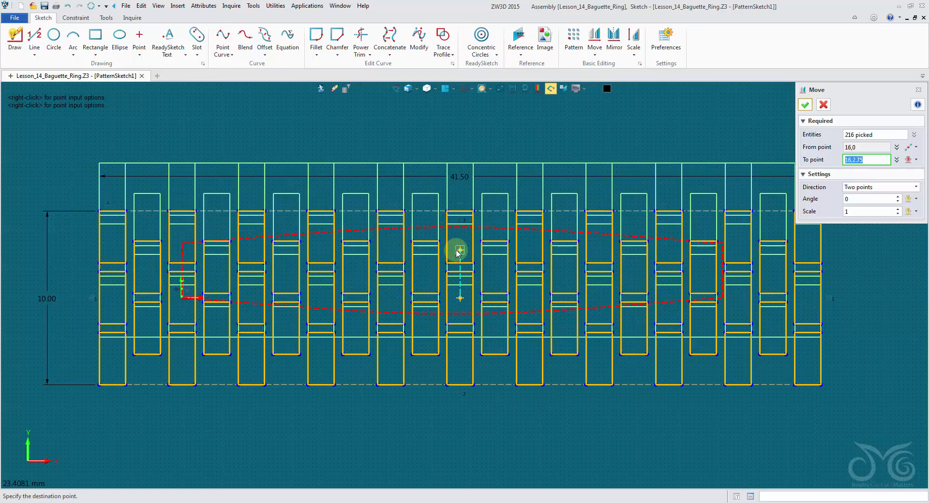
# Move the pattern to the point 50 percent between the midpoints of the unfolded outline's upper and lower curves
pyautogui.rightClick(459, 253)
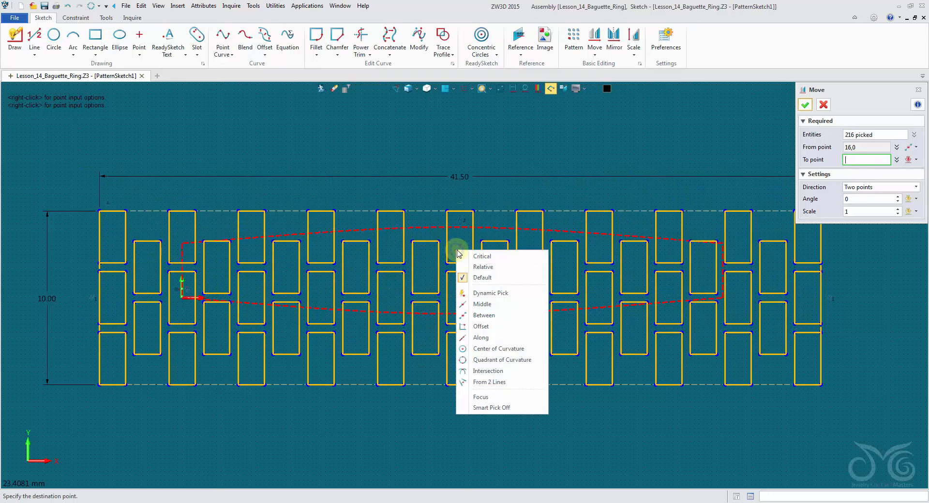
pyautogui.click(503, 315)
pyautogui.rightClick(452, 139)
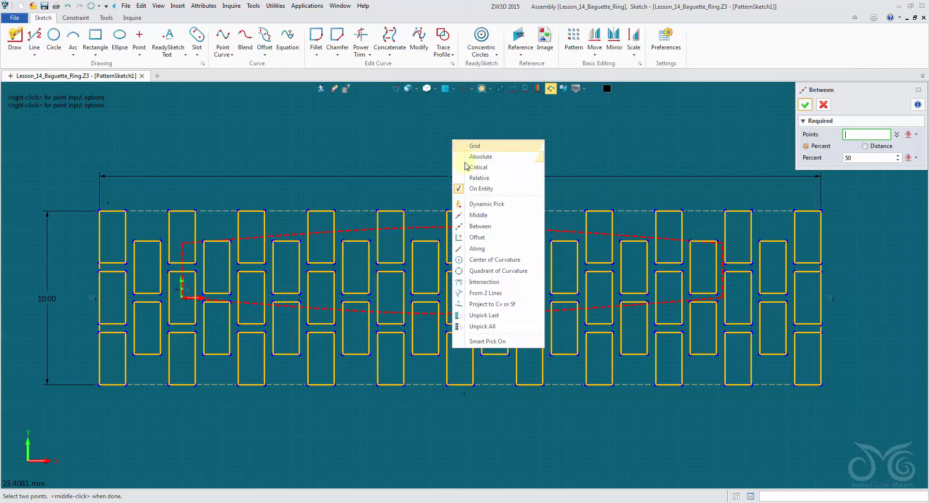
pyautogui.click(486, 214)
pyautogui.click(436, 217)
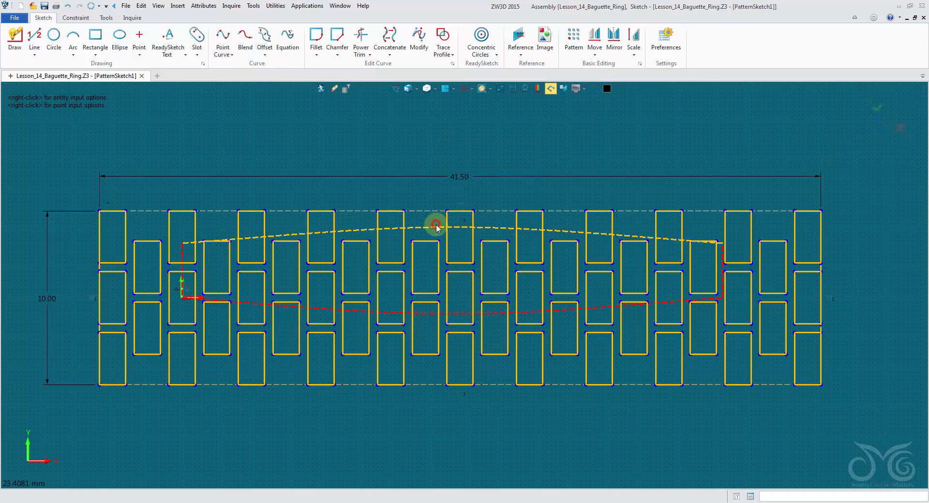
pyautogui.rightClick(450, 148)
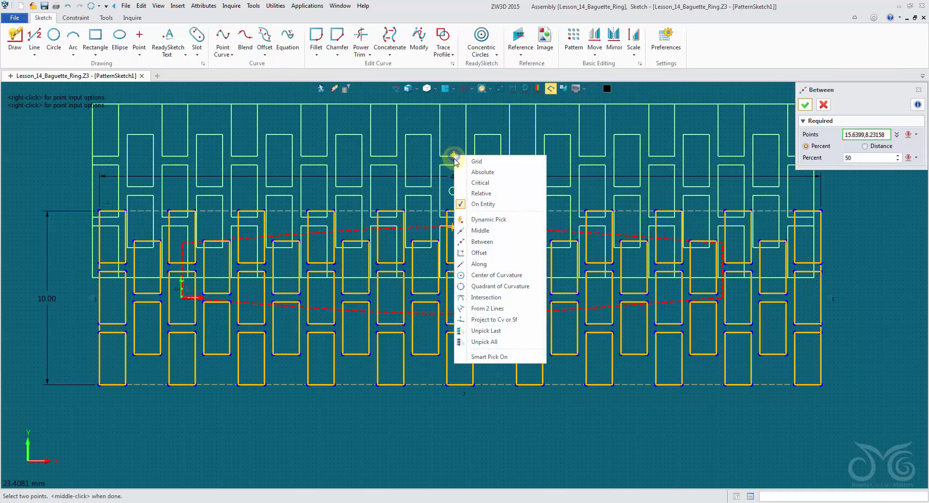
pyautogui.click(481, 231)
pyautogui.click(452, 313)
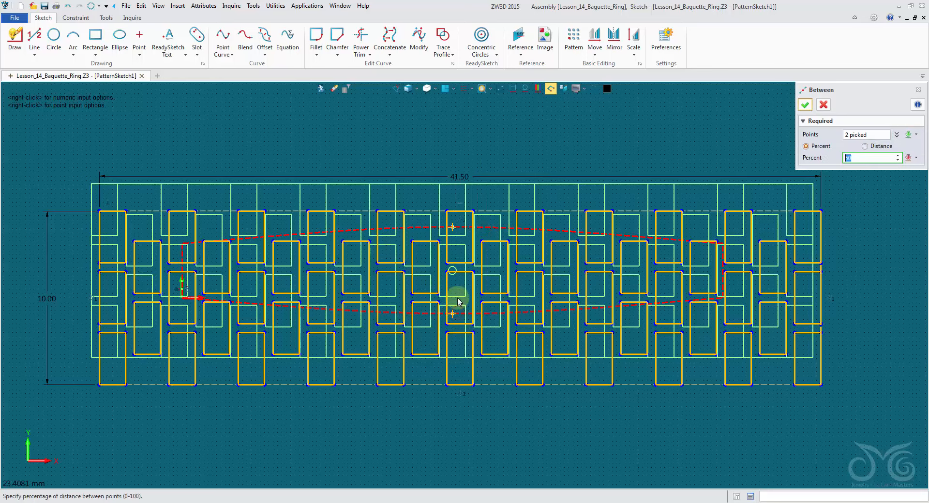
pyautogui.click(804, 105)
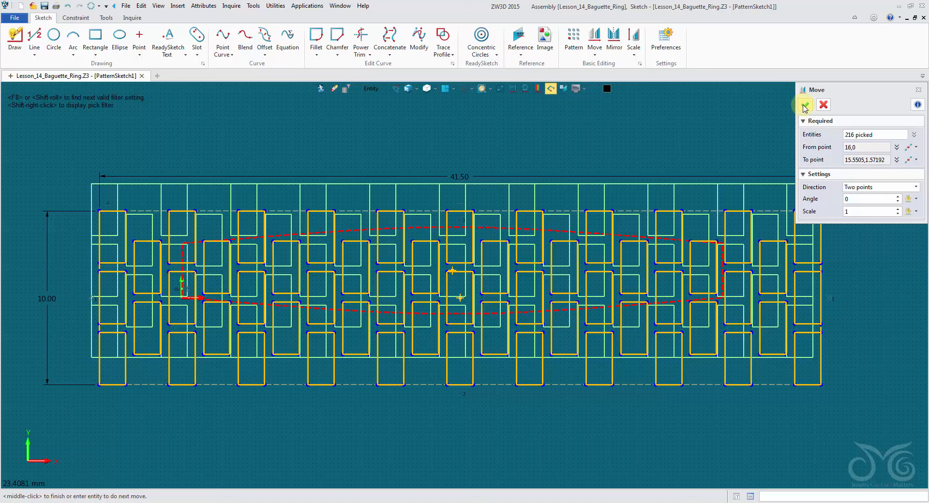
pyautogui.click(804, 105)
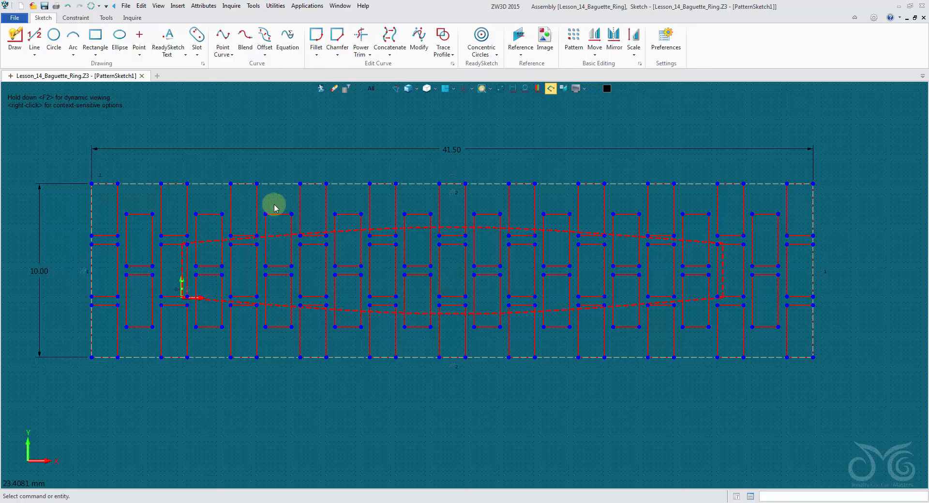
# Power-trim the pattern lines that extend above the outline's upper curve, sweeping from beyond its right end towards the left
pyautogui.scroll(4, 295, 228)
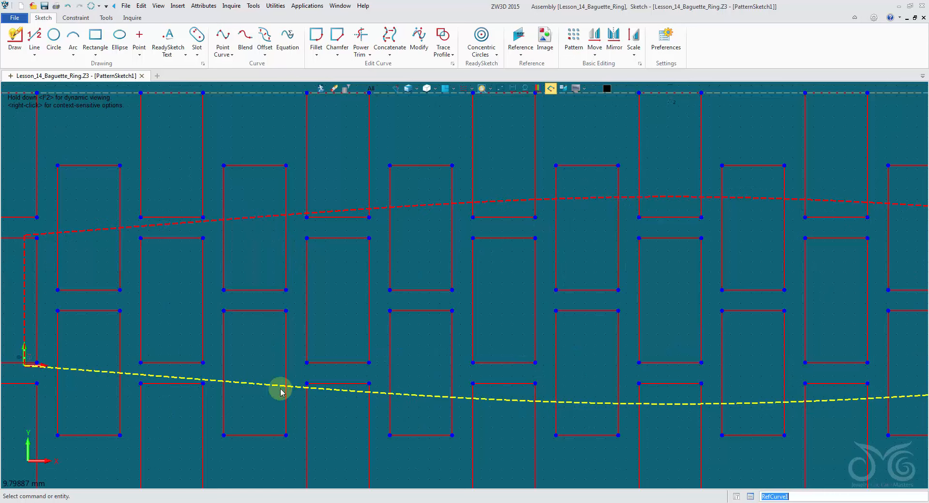
pyautogui.scroll(-4, 25, 316)
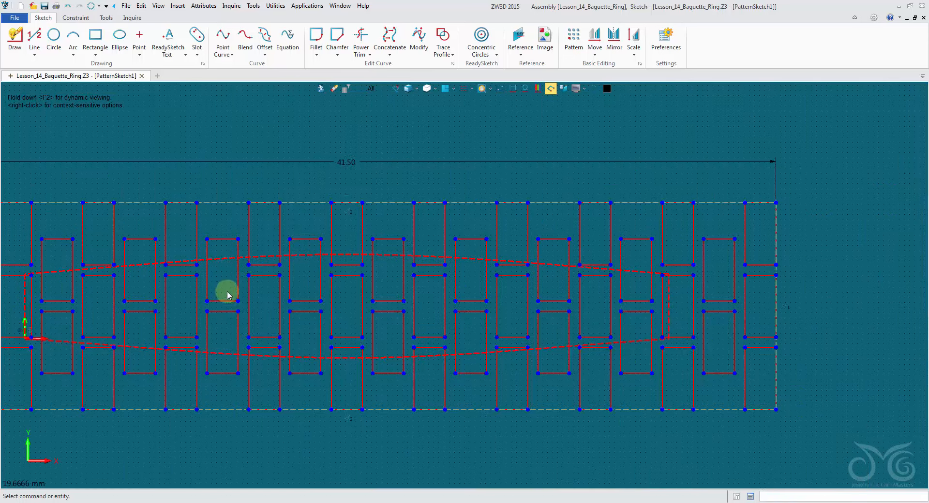
pyautogui.scroll(-1, 228, 293)
pyautogui.moveTo(230, 292); pyautogui.dragTo(297, 290, button='middle')
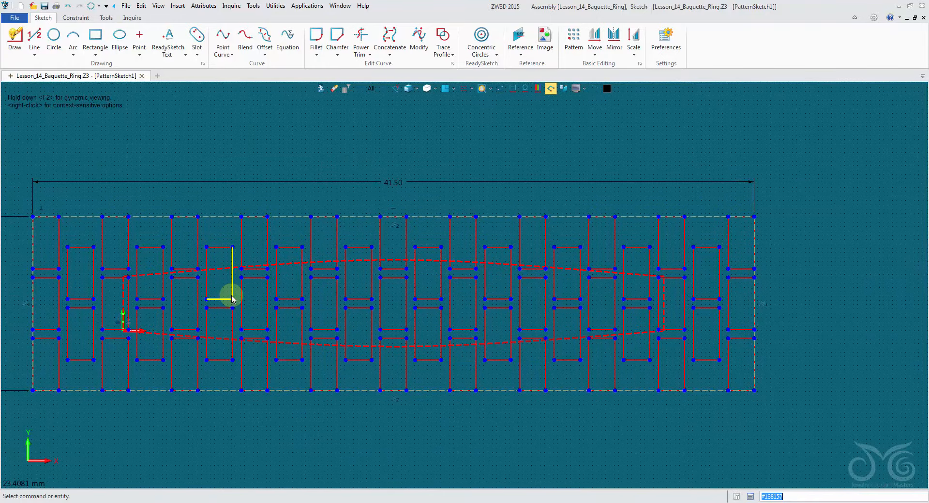
pyautogui.click(363, 35)
pyautogui.moveTo(815, 259)
pyautogui.mouseDown()
pyautogui.moveTo(716, 265)
pyautogui.moveTo(337, 234)
pyautogui.mouseUp()
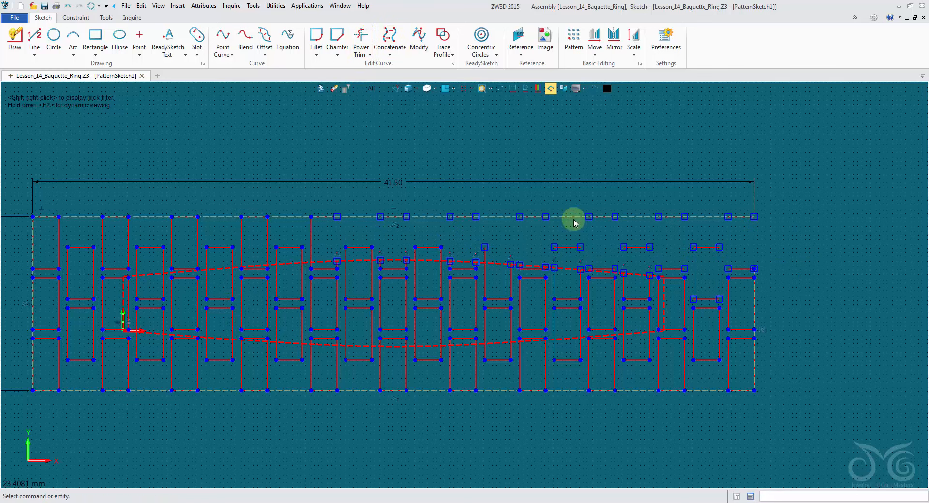
# Undo the last sketch change and delete the four dashed construction lines that border the rectangle pattern
pyautogui.click(68, 6)
pyautogui.click(196, 138)
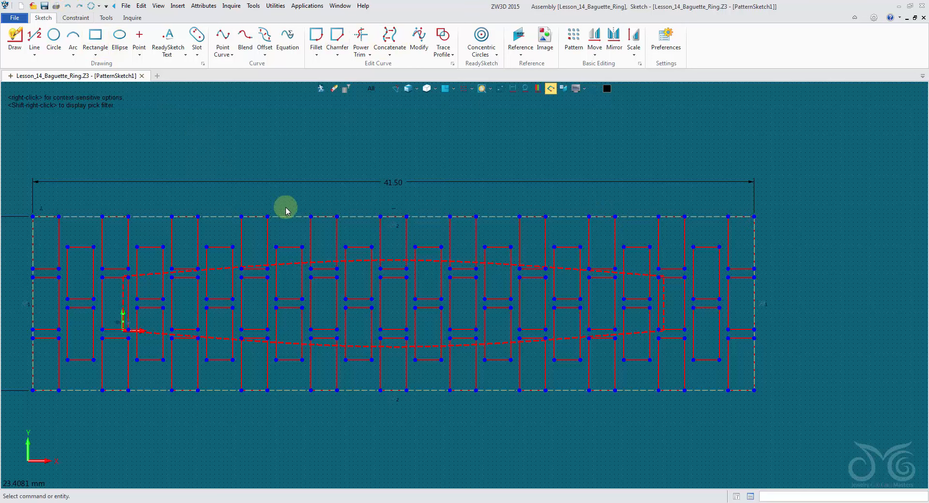
pyautogui.click(289, 225)
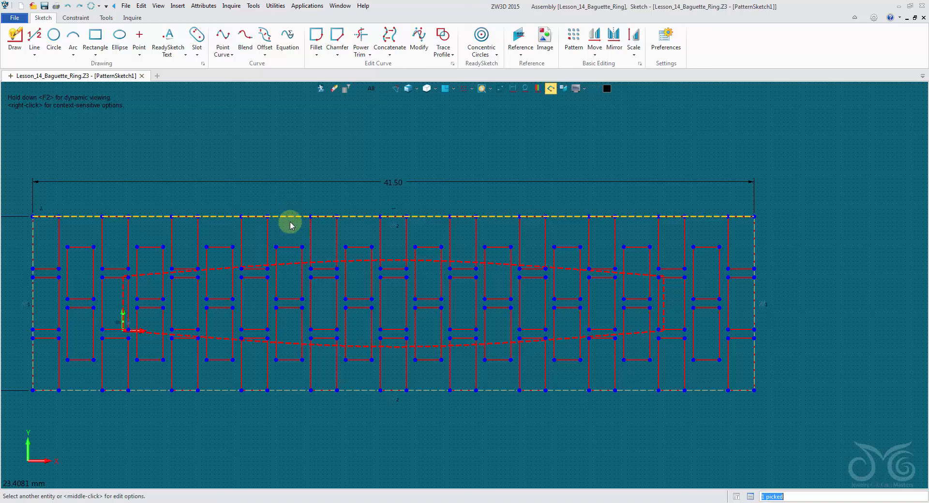
pyautogui.press('Delete')
pyautogui.click(276, 389)
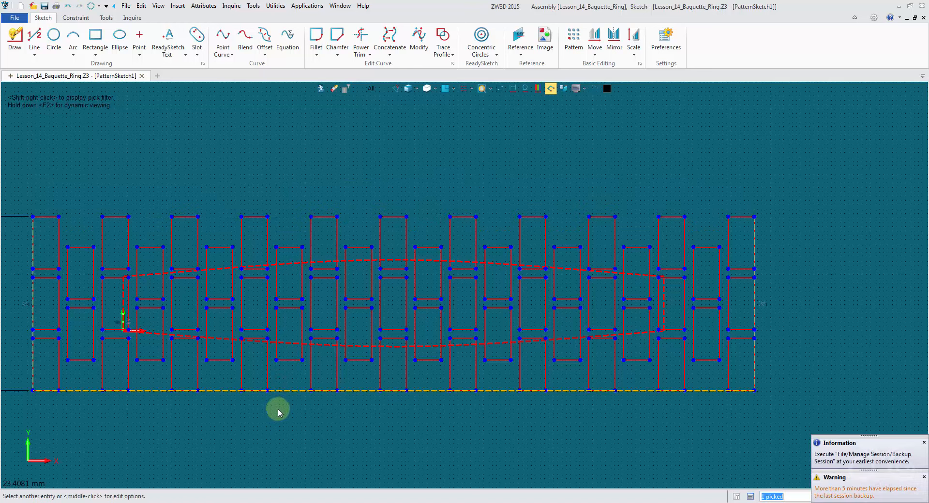
pyautogui.press('Delete')
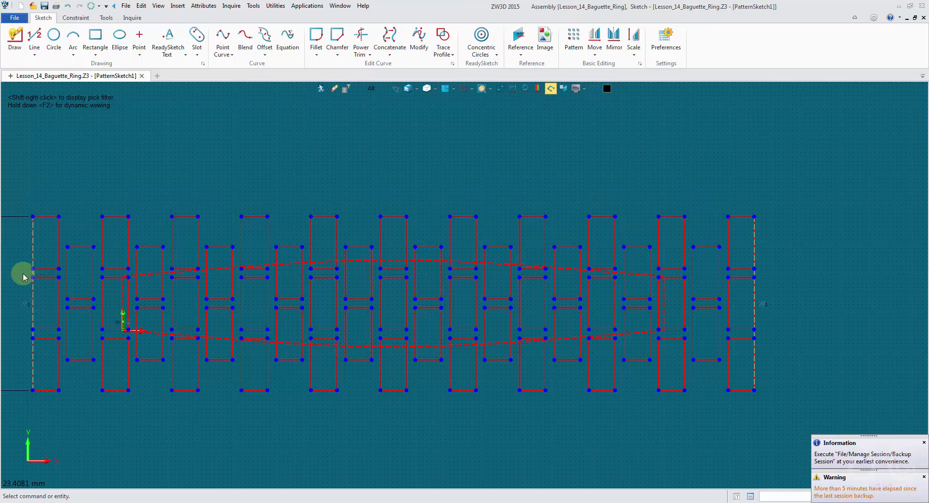
pyautogui.click(35, 272)
pyautogui.press('Delete')
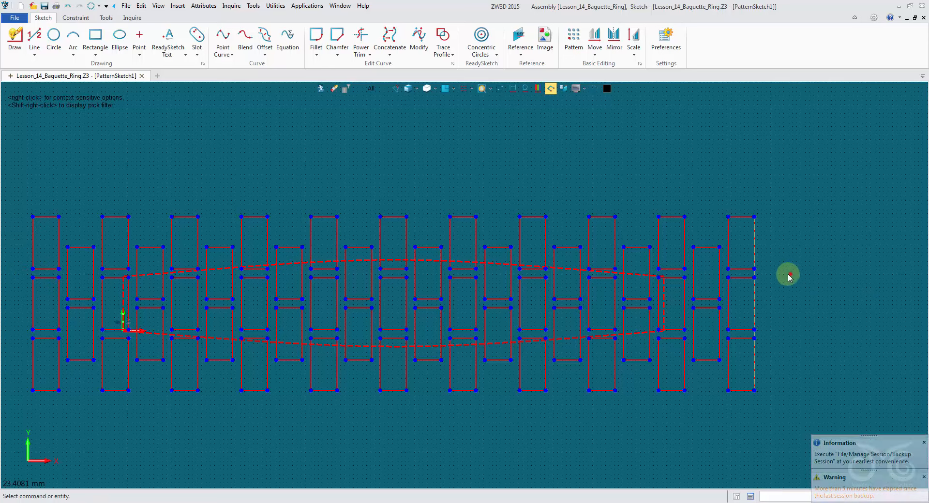
pyautogui.click(751, 273)
pyautogui.press('Delete')
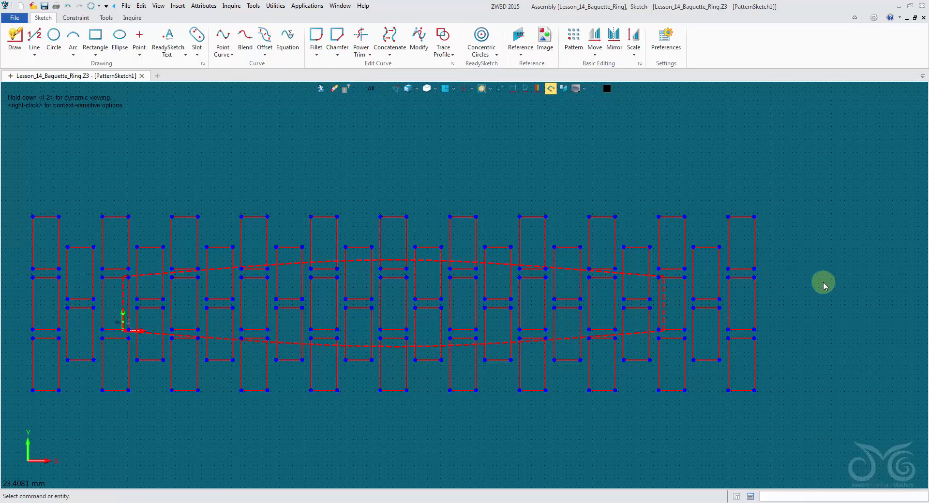
# Trim the rectangle pattern with Intersect Regions, using the closed dashed outline as first region and all pattern rectangles as second region
pyautogui.moveTo(343, 185); pyautogui.dragTo(359, 162, button='right')
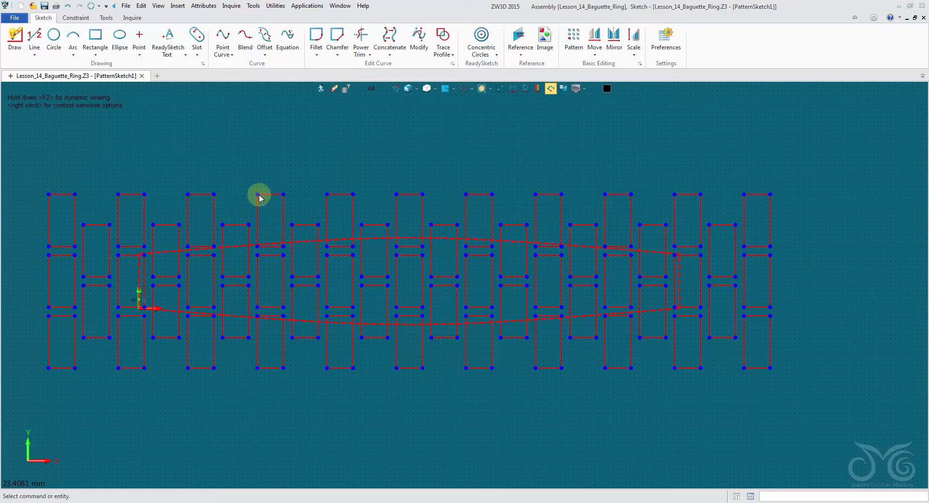
pyautogui.click(143, 7)
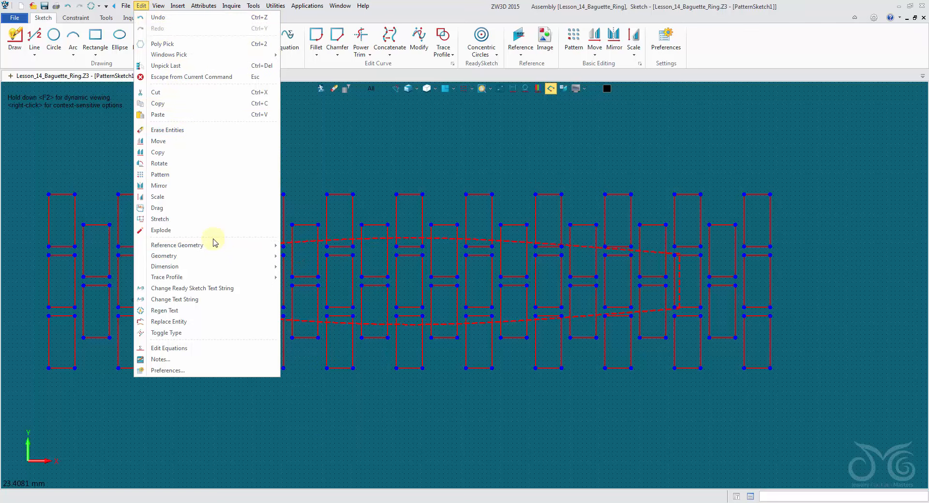
pyautogui.moveTo(211, 279)
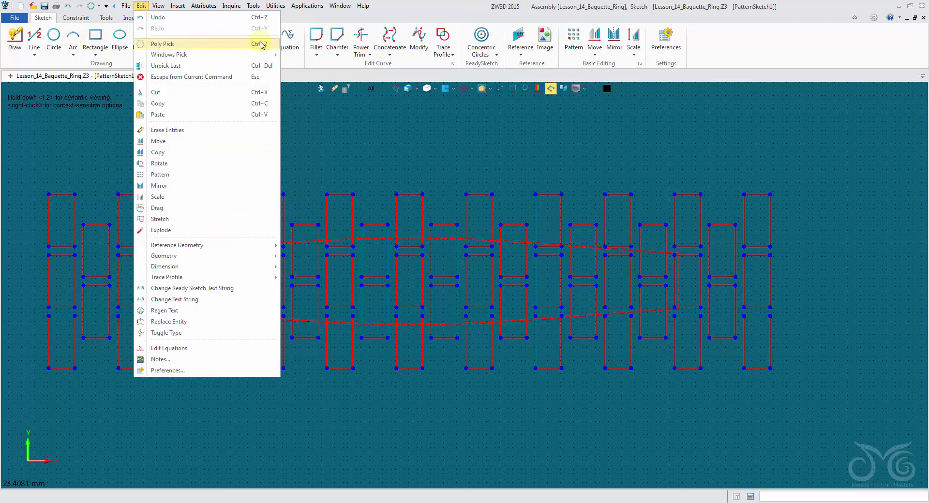
pyautogui.moveTo(208, 257)
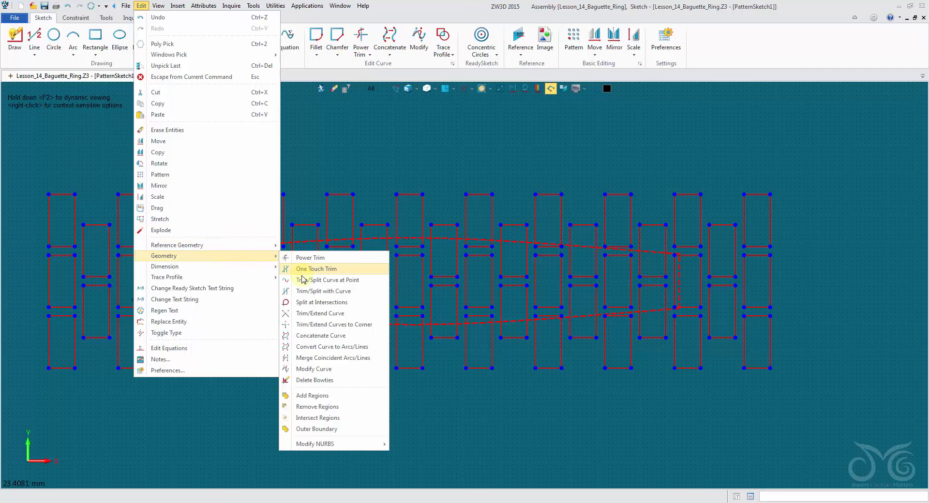
pyautogui.click(315, 418)
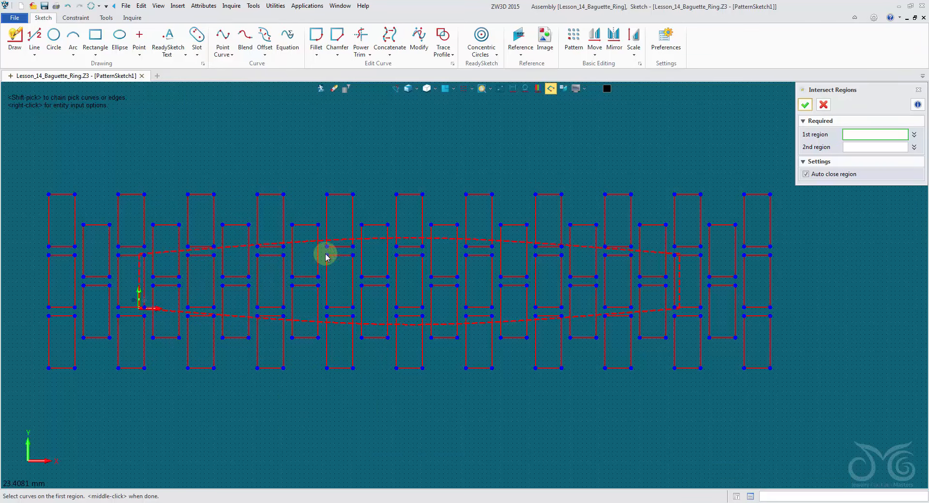
pyautogui.click(362, 237)
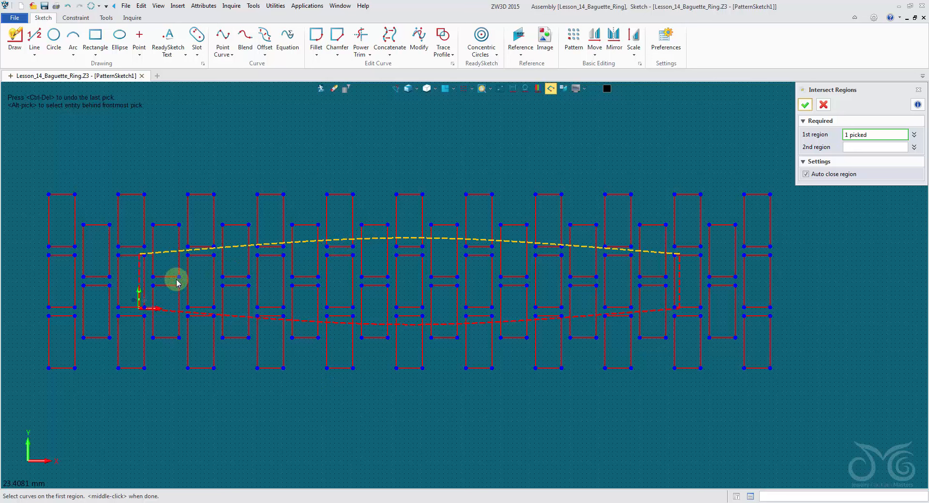
pyautogui.keyDown('shift'); pyautogui.click(140, 276); pyautogui.keyUp('shift')
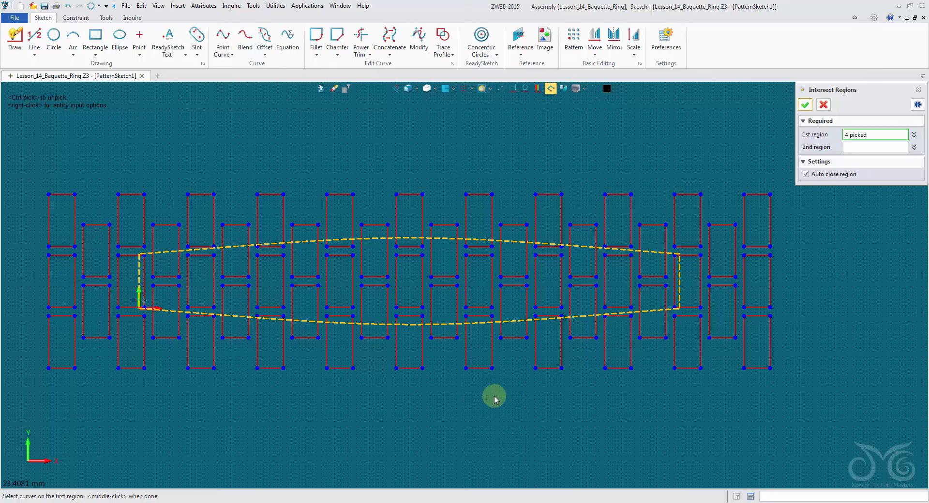
pyautogui.click(859, 147)
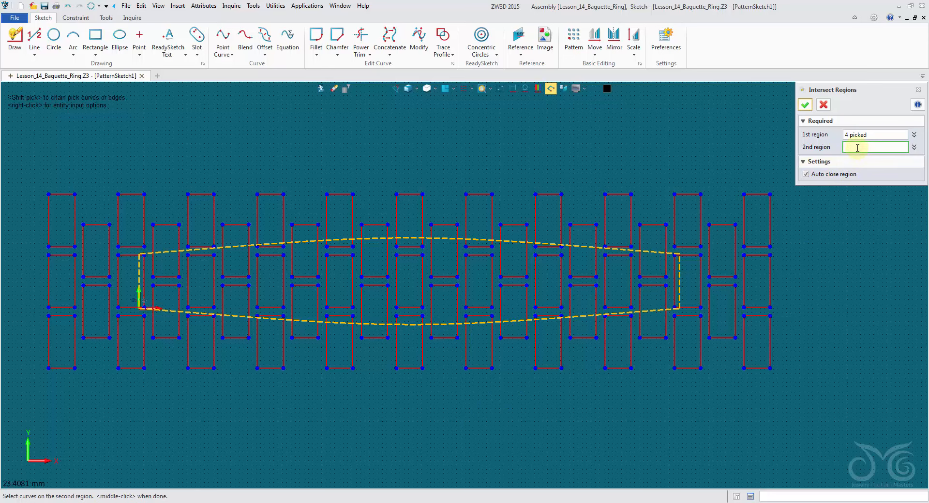
pyautogui.moveTo(16, 150); pyautogui.dragTo(831, 430)
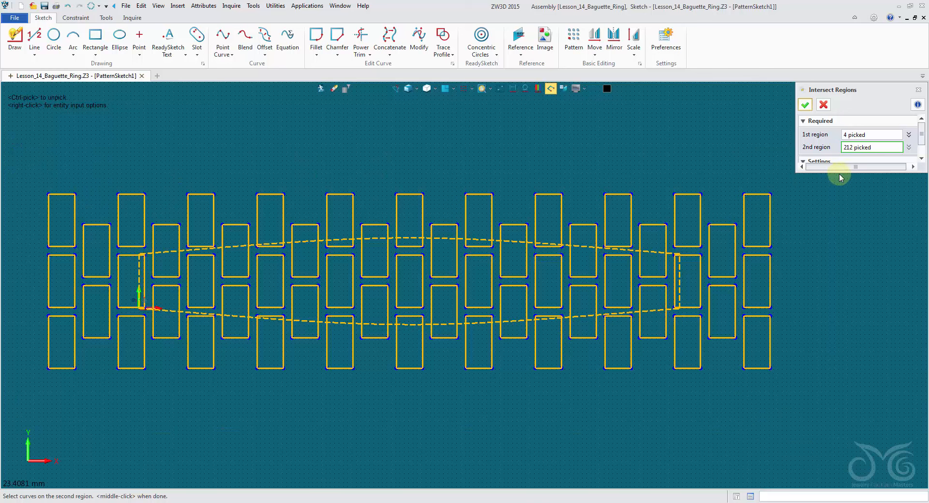
pyautogui.moveTo(838, 173); pyautogui.dragTo(834, 207)
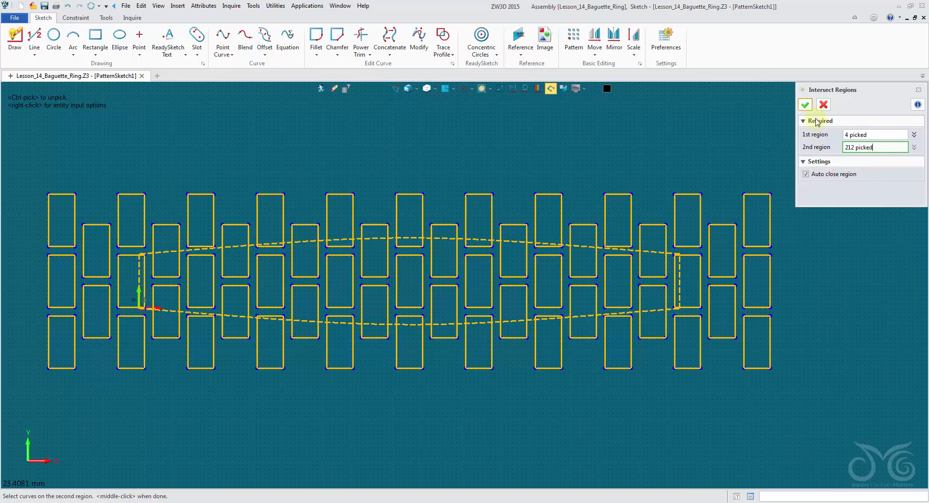
pyautogui.click(806, 106)
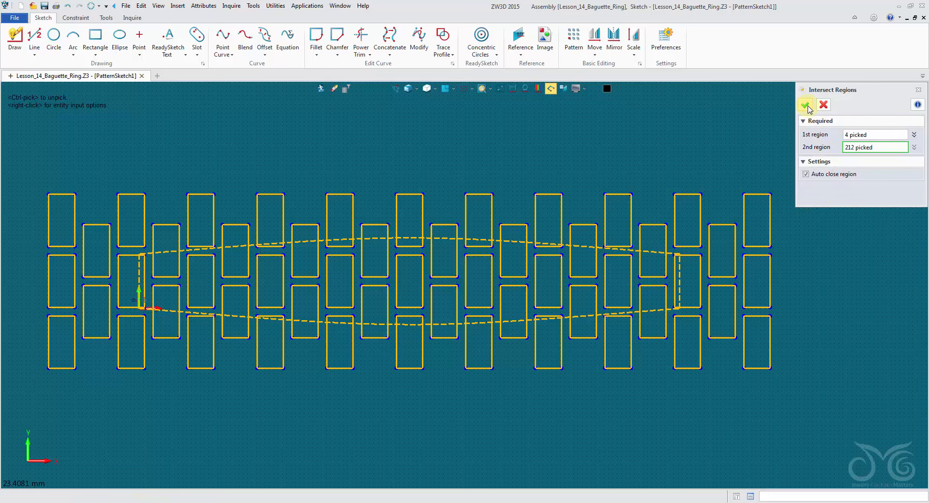
pyautogui.click(806, 105)
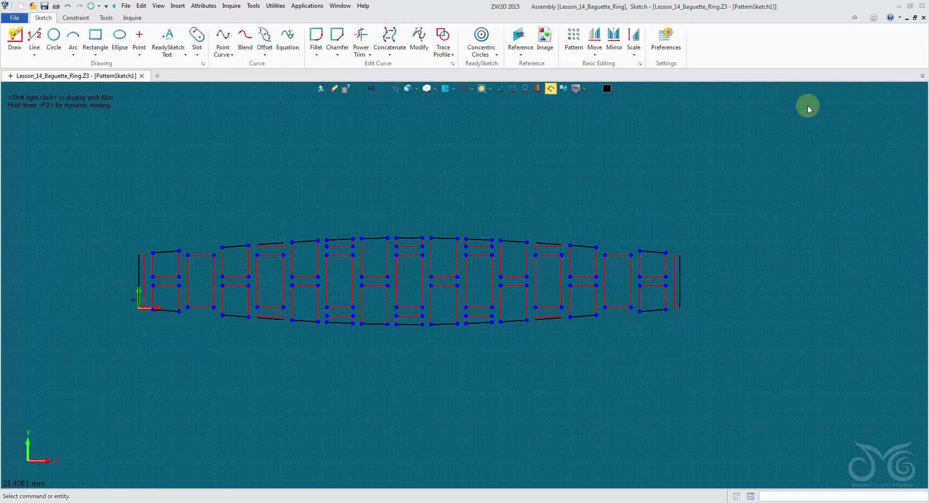
pyautogui.scroll(3, 177, 337)
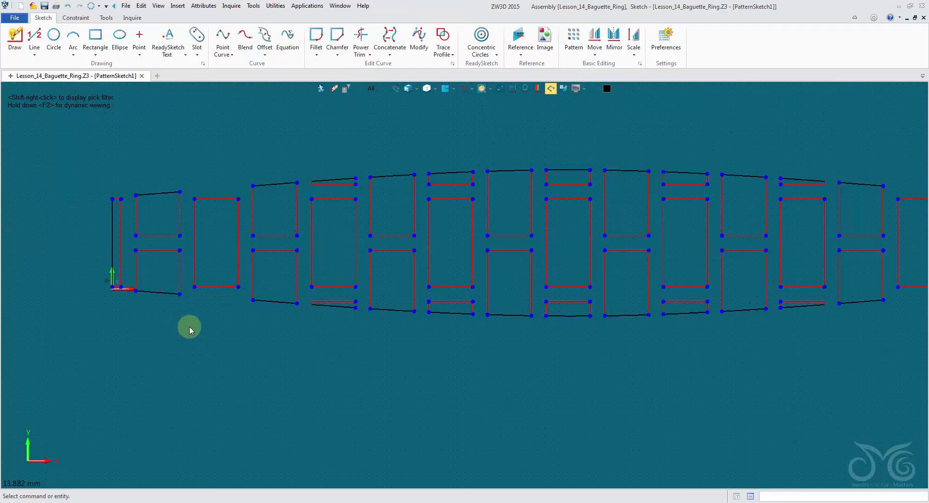
pyautogui.scroll(-1, 523, 354)
pyautogui.moveTo(523, 354)
pyautogui.mouseDown(button='middle')
pyautogui.moveTo(349, 329)
pyautogui.moveTo(418, 327)
pyautogui.mouseUp(button='middle')
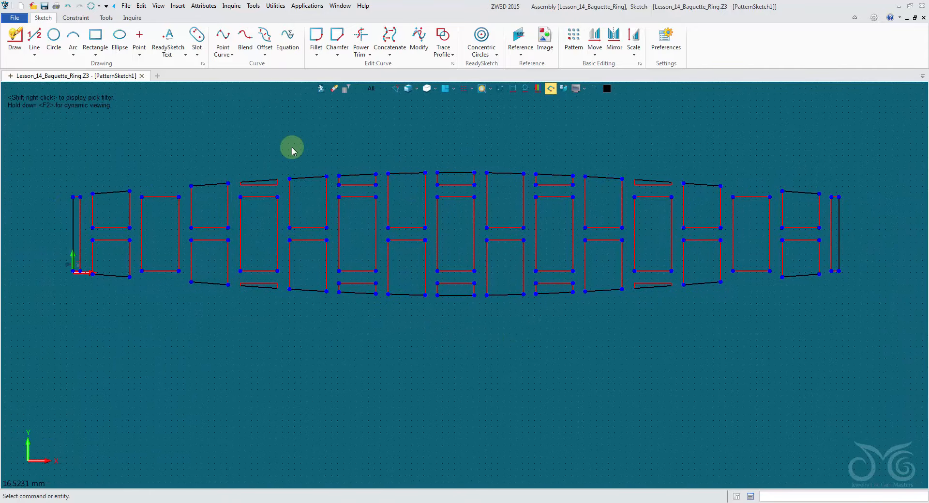
pyautogui.click(118, 193)
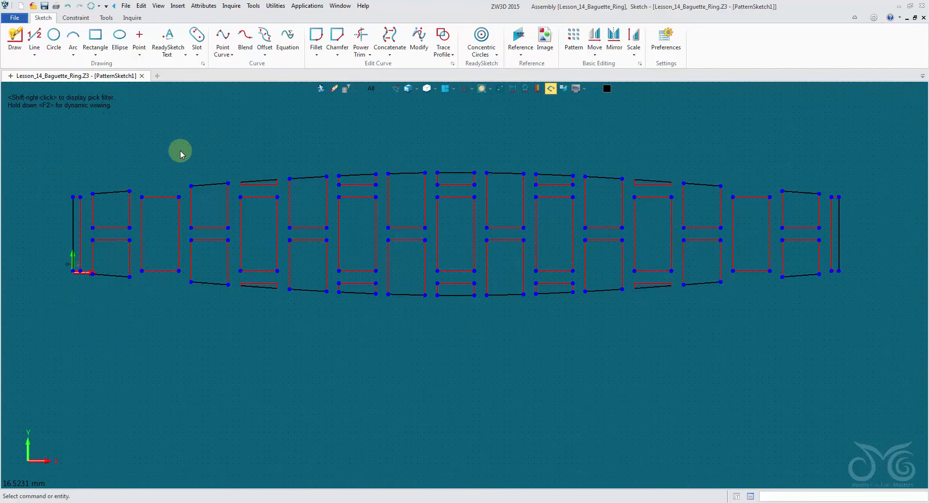
pyautogui.click(129, 206)
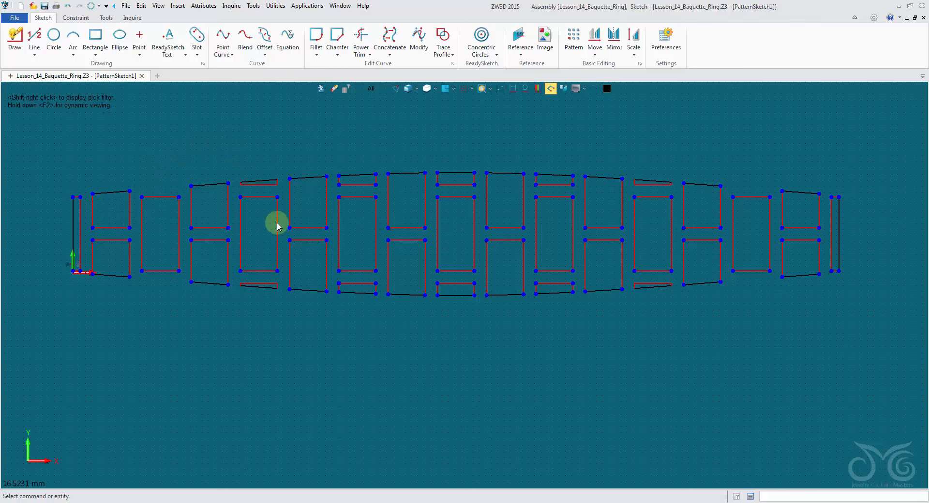
pyautogui.click(718, 241)
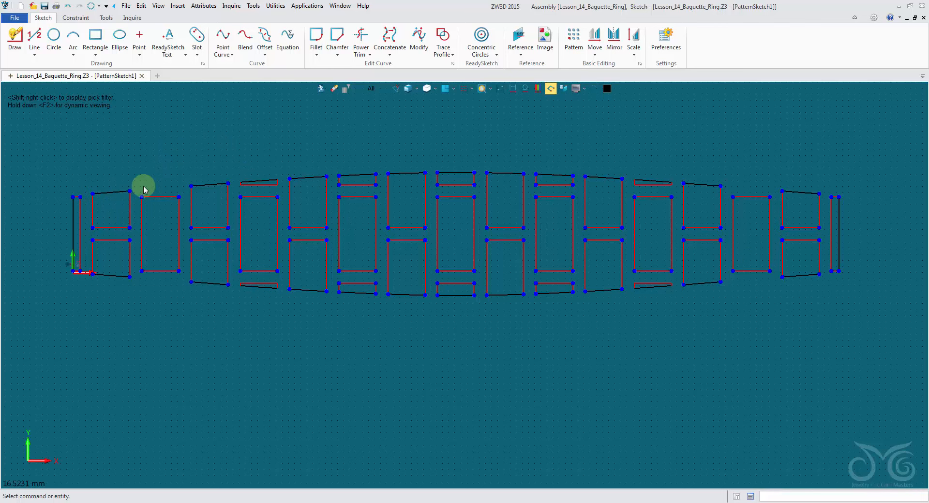
# Exit the sketch and hide the trimmed rectangle pattern sketch in the ring assembly
pyautogui.click(320, 89)
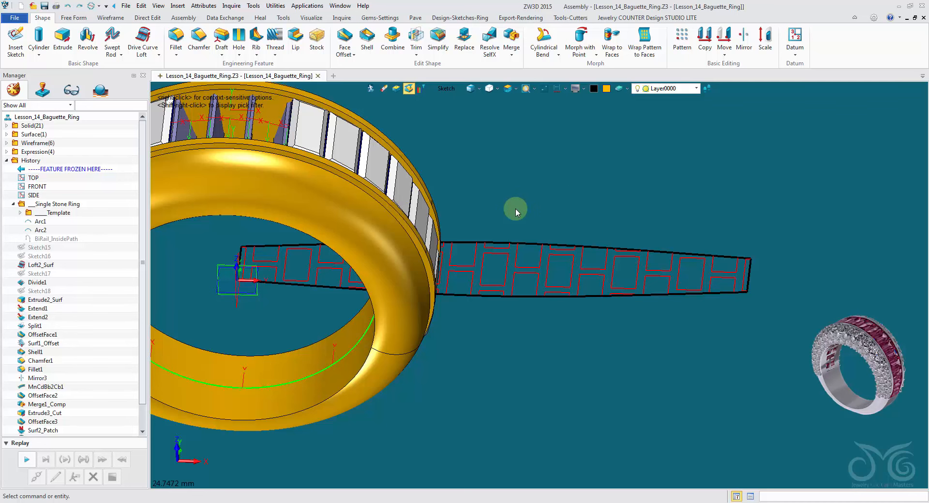
pyautogui.moveTo(518, 206); pyautogui.dragTo(514, 230, button='right')
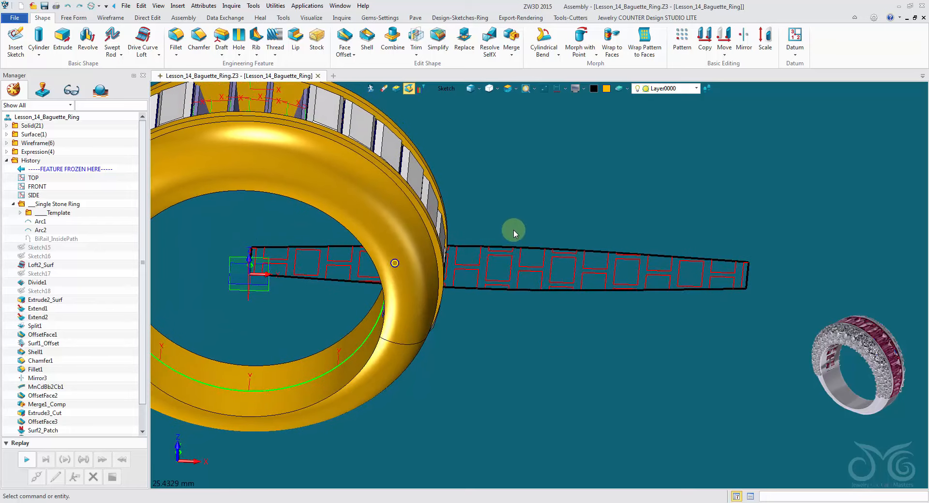
pyautogui.rightClick(522, 257)
pyautogui.click(551, 260)
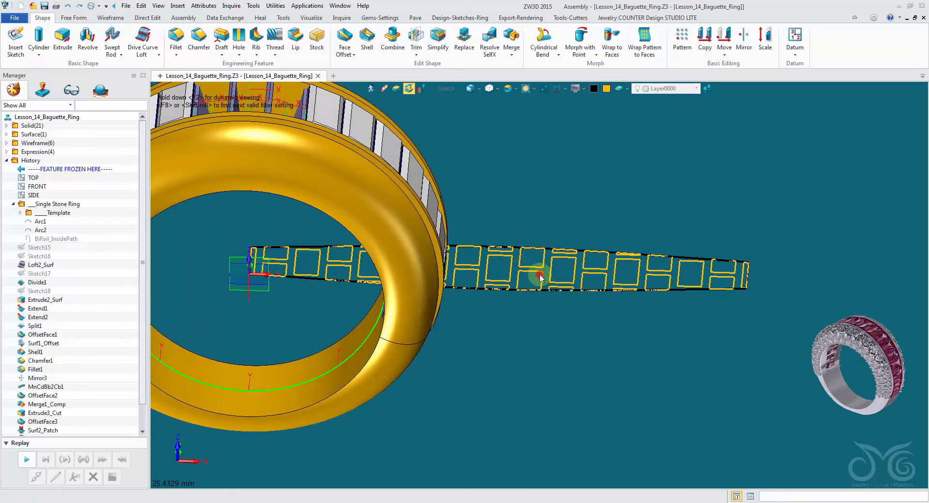
# Start a one-sided extrusion using a curve list of the four curves of the tapered outline as its profile
pyautogui.click(62, 35)
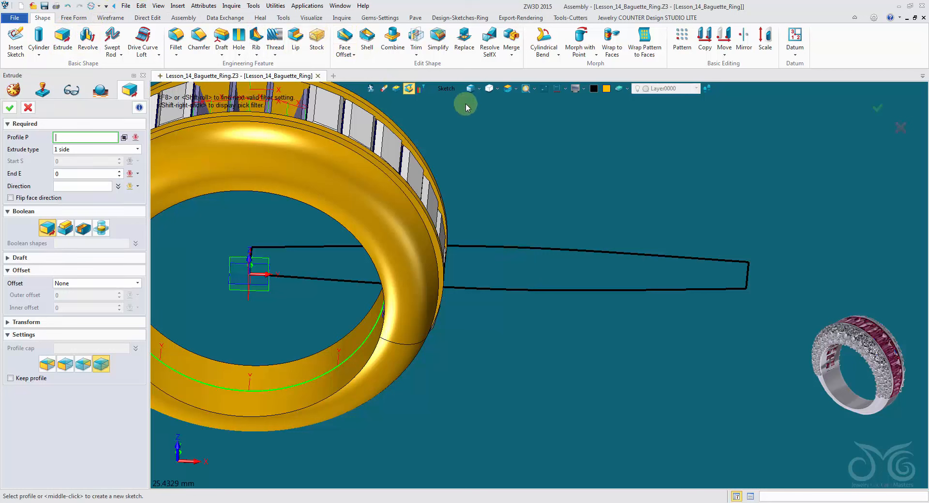
pyautogui.click(454, 92)
pyautogui.click(469, 140)
pyautogui.click(745, 281)
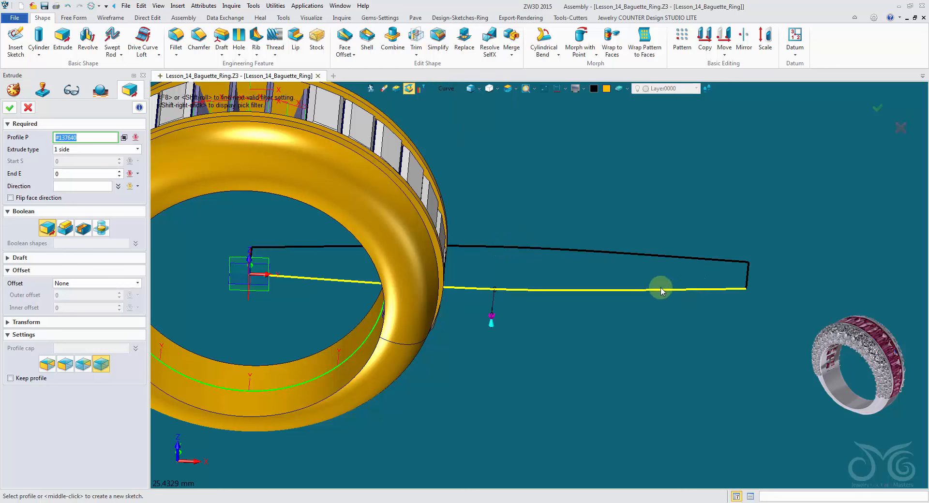
pyautogui.rightClick(526, 165)
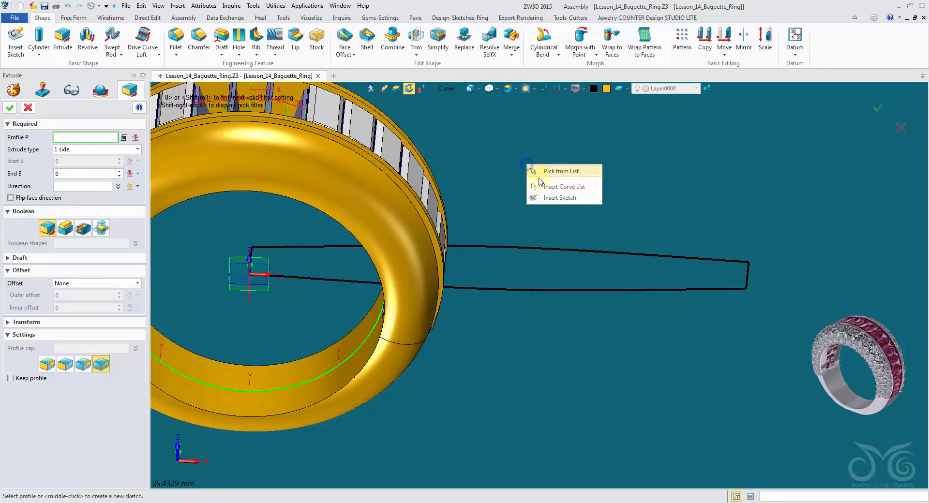
pyautogui.click(552, 186)
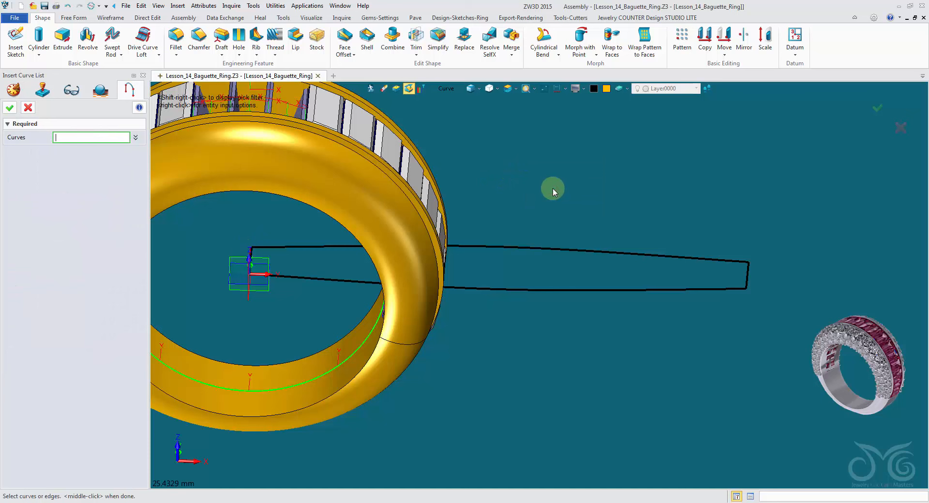
pyautogui.click(711, 262)
pyautogui.click(746, 283)
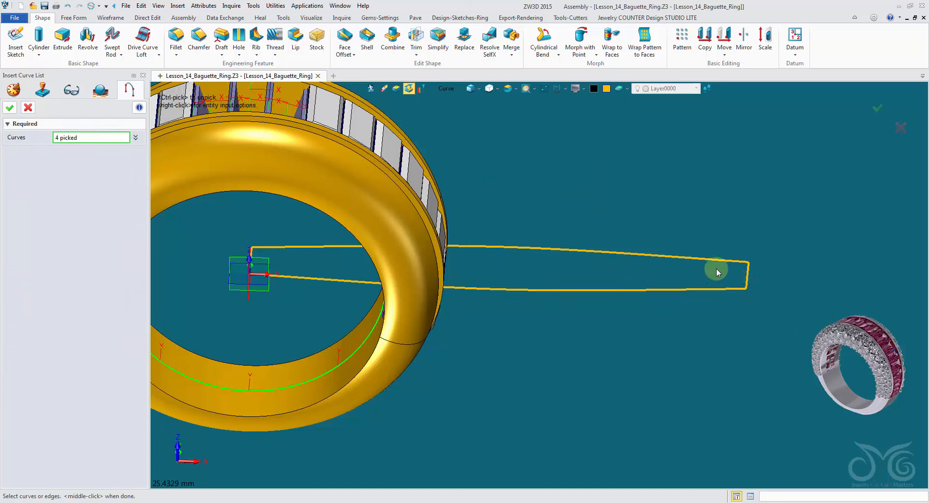
pyautogui.click(18, 110)
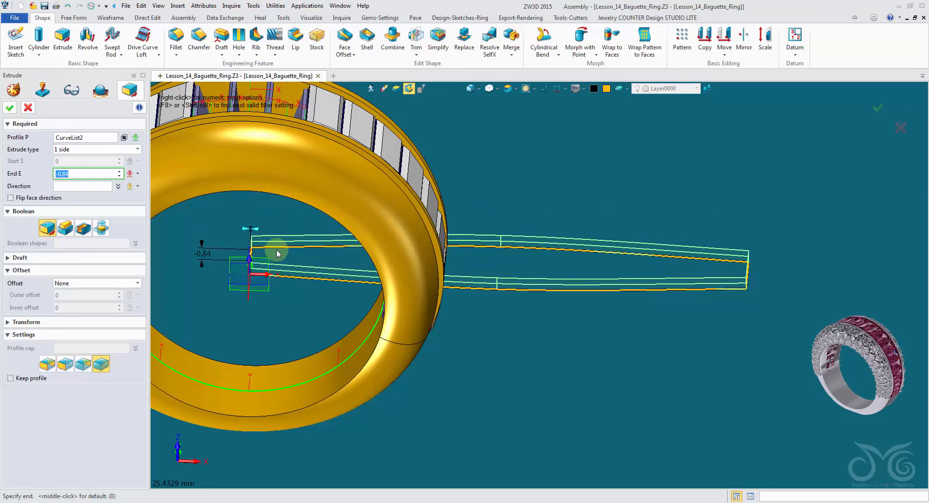
# Extrude the tapered outline one-sided to an end of -0.5 mm as a new base solid with both ends capped
pyautogui.moveTo(277, 254); pyautogui.dragTo(281, 248, button='right')
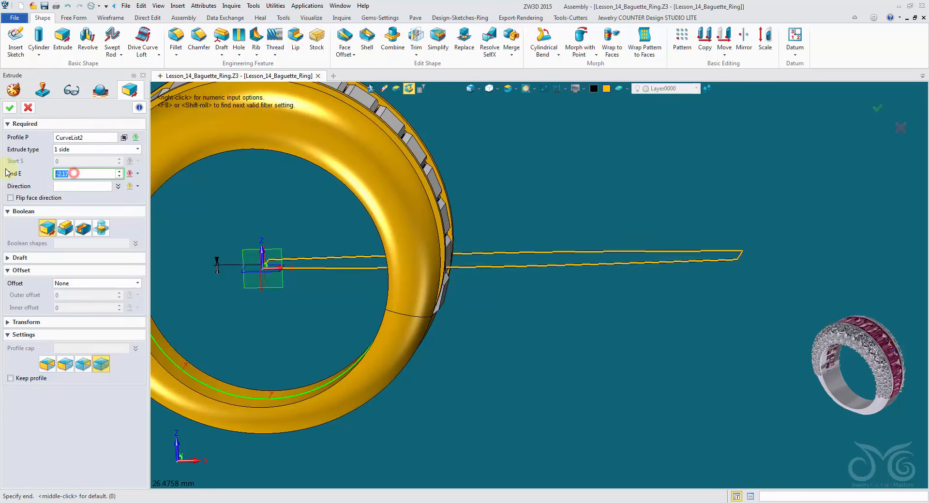
pyautogui.click(74, 189)
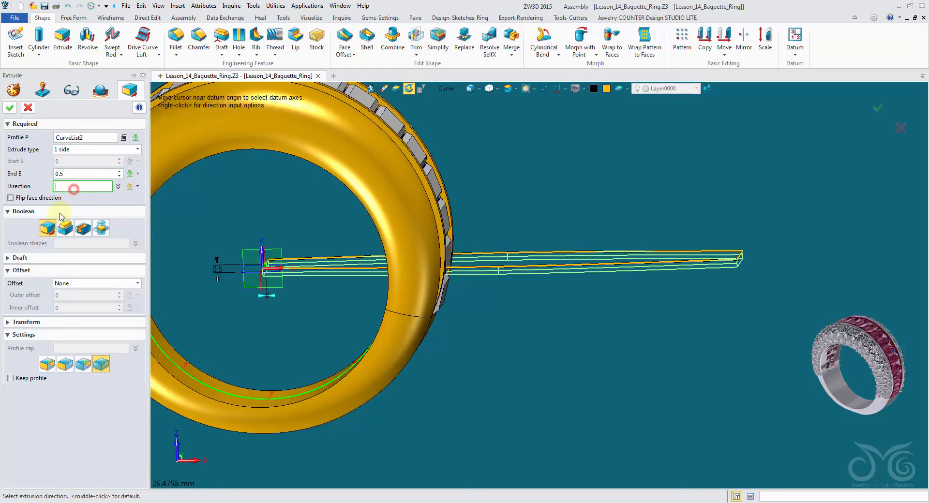
pyautogui.click(77, 174)
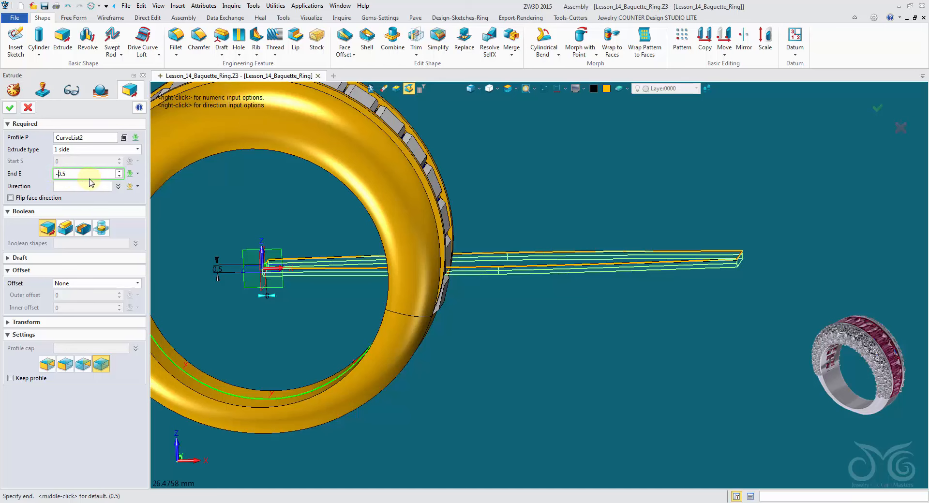
pyautogui.click(83, 186)
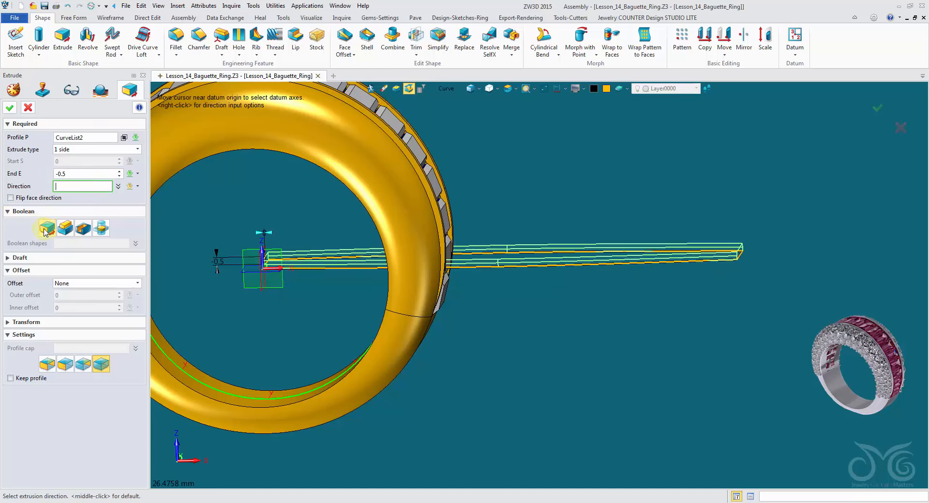
pyautogui.moveTo(401, 250); pyautogui.dragTo(404, 279, button='right')
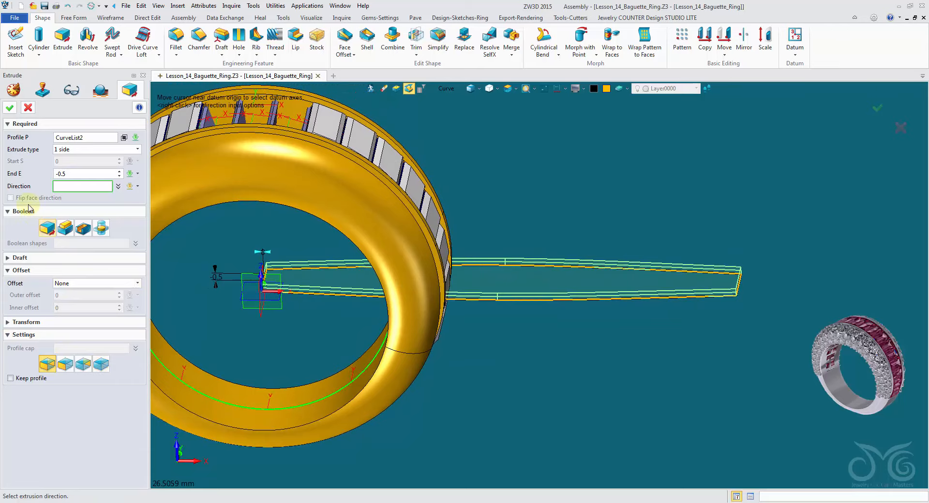
pyautogui.click(10, 107)
# Unblank the hidden trimmed rectangle pattern sketch so it shows on the tapered strip
pyautogui.moveTo(637, 195)
pyautogui.mouseDown(button='right')
pyautogui.moveTo(648, 196)
pyautogui.moveTo(644, 187)
pyautogui.mouseUp(button='right')
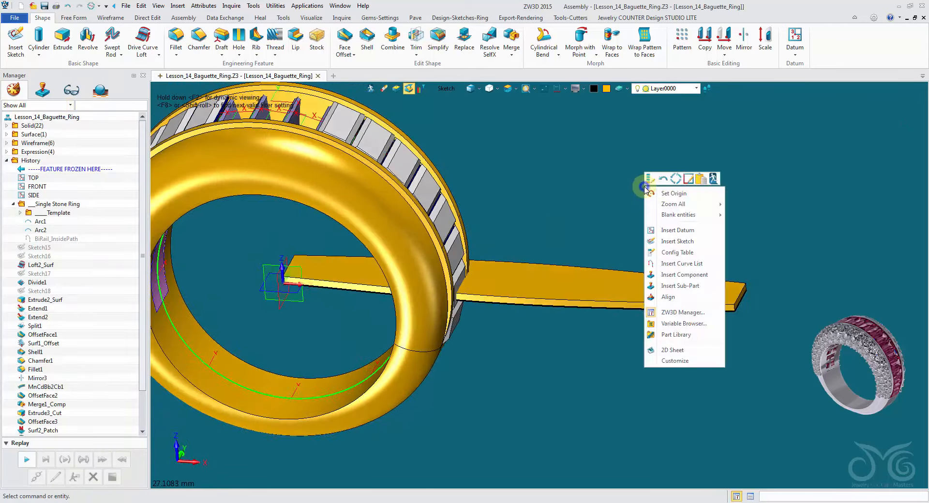
pyautogui.moveTo(688, 215)
pyautogui.click(752, 228)
pyautogui.click(546, 286)
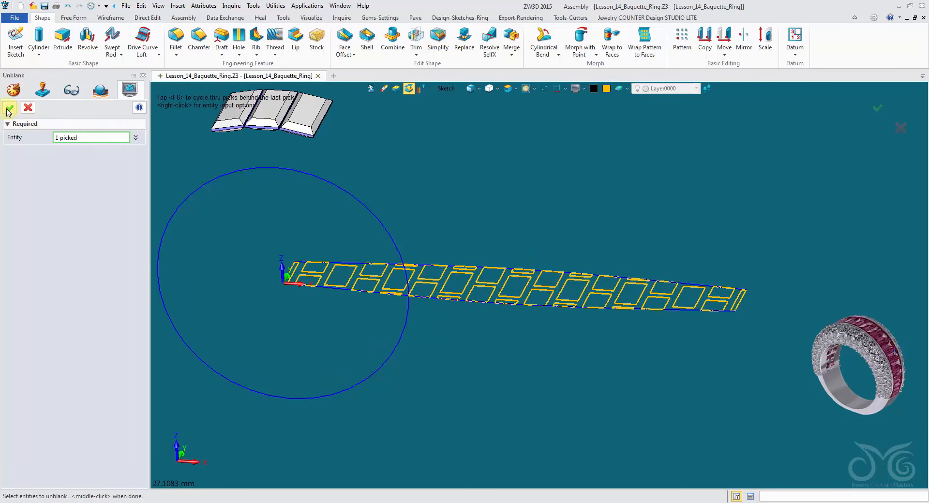
pyautogui.click(9, 108)
pyautogui.moveTo(631, 223); pyautogui.dragTo(272, 83, button='middle')
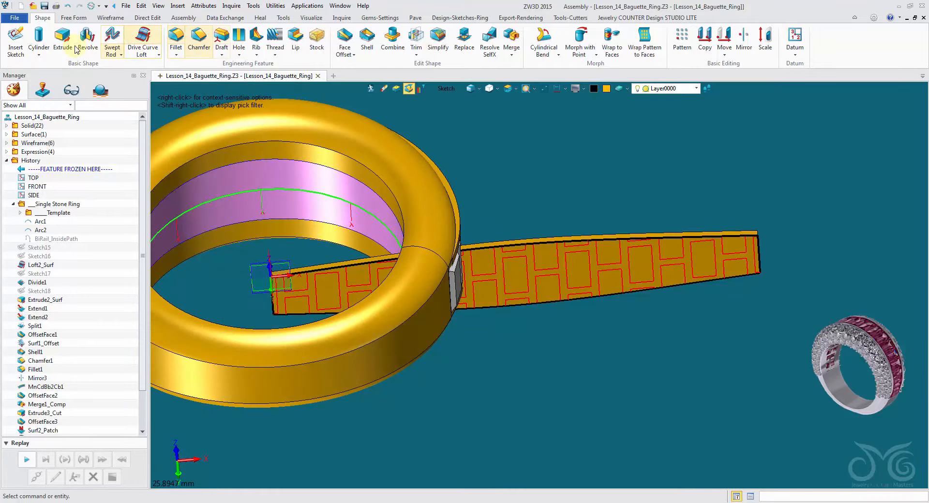
# Start an extrusion with the rectangle pattern sketch as its profile, dragged out to about 2.39 mm
pyautogui.click(63, 39)
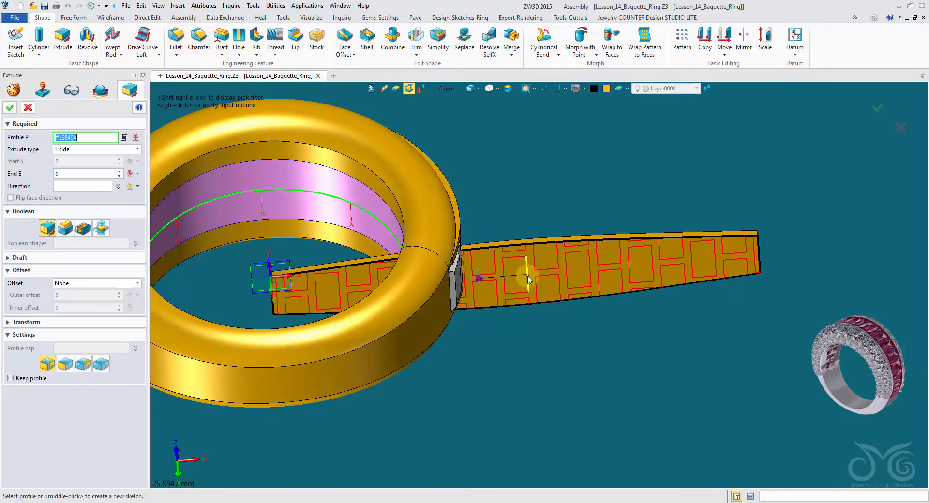
pyautogui.click(446, 90)
pyautogui.click(464, 127)
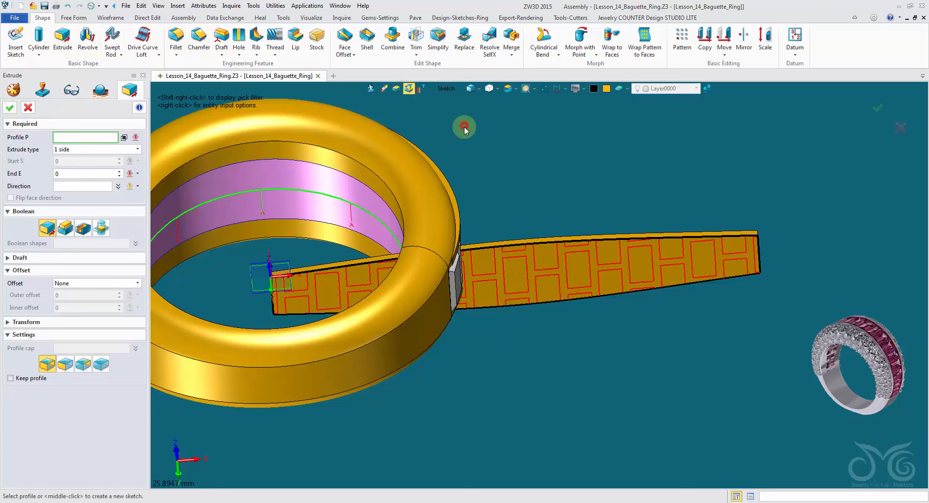
pyautogui.click(526, 283)
pyautogui.moveTo(527, 283); pyautogui.dragTo(532, 249, button='middle')
pyautogui.click(532, 249)
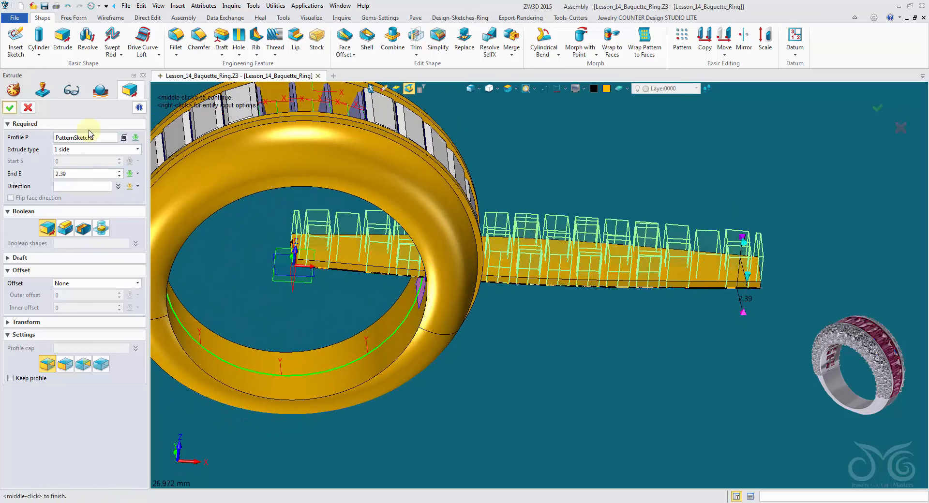
# Make the pattern extrusion symmetrical and remove it from the tapered strip to cut the rectangular windows
pyautogui.click(77, 151)
pyautogui.click(79, 173)
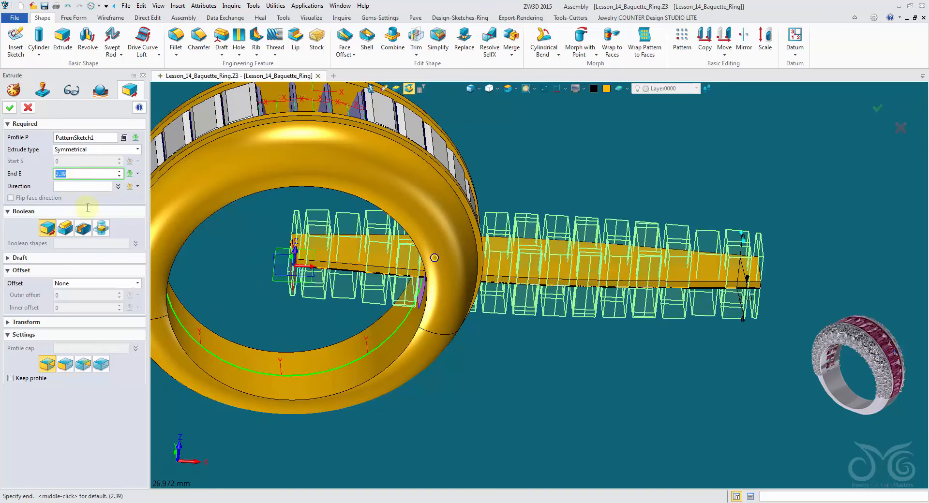
pyautogui.click(86, 245)
pyautogui.click(355, 243)
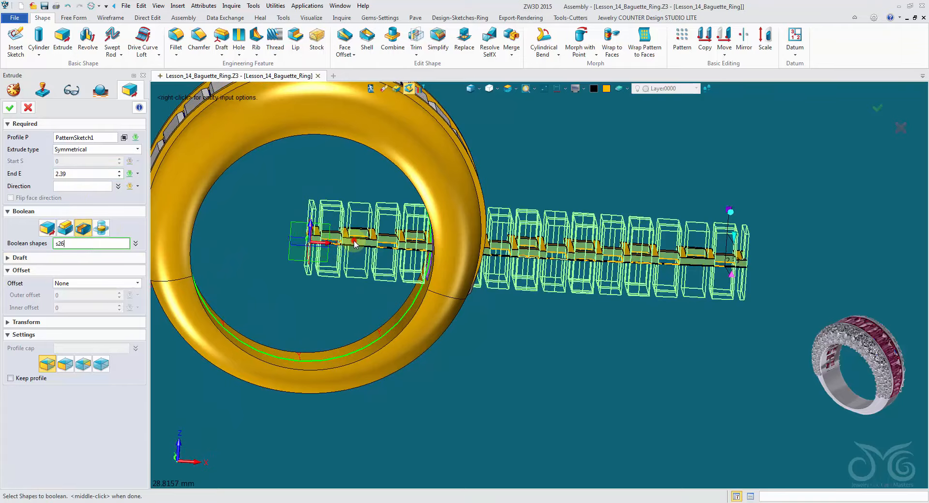
pyautogui.moveTo(356, 203); pyautogui.dragTo(264, 278, button='right')
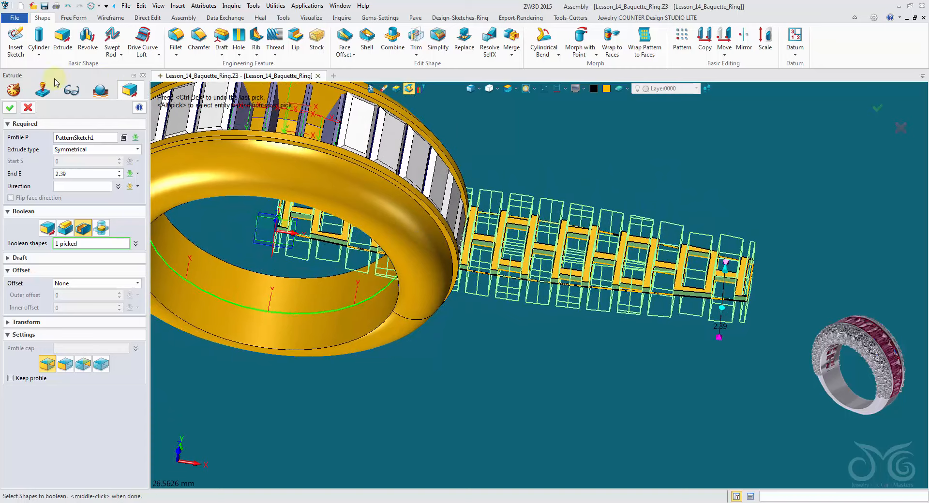
pyautogui.click(13, 108)
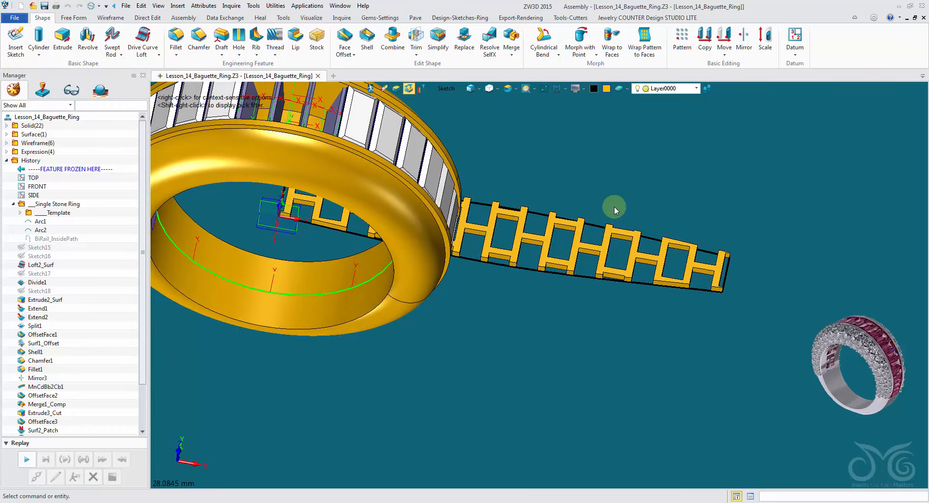
# Wrap the windowed strip onto the ring's inner surface with Wrap to Faces, using the unfolded outline as source
pyautogui.moveTo(614, 209); pyautogui.dragTo(641, 162, button='right')
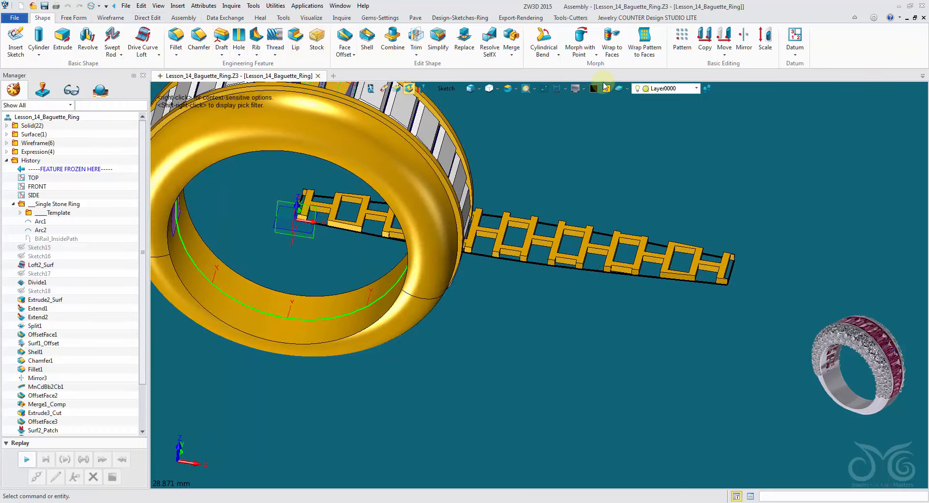
pyautogui.click(617, 44)
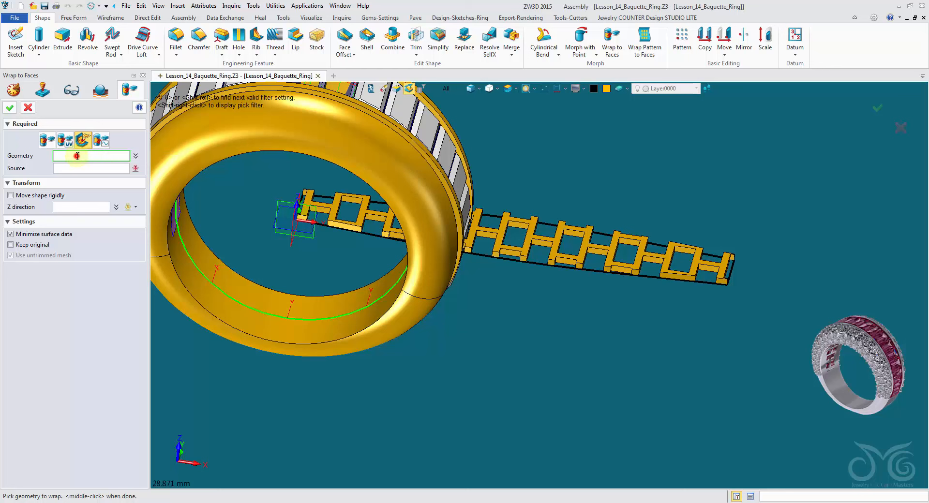
pyautogui.click(527, 231)
pyautogui.click(117, 170)
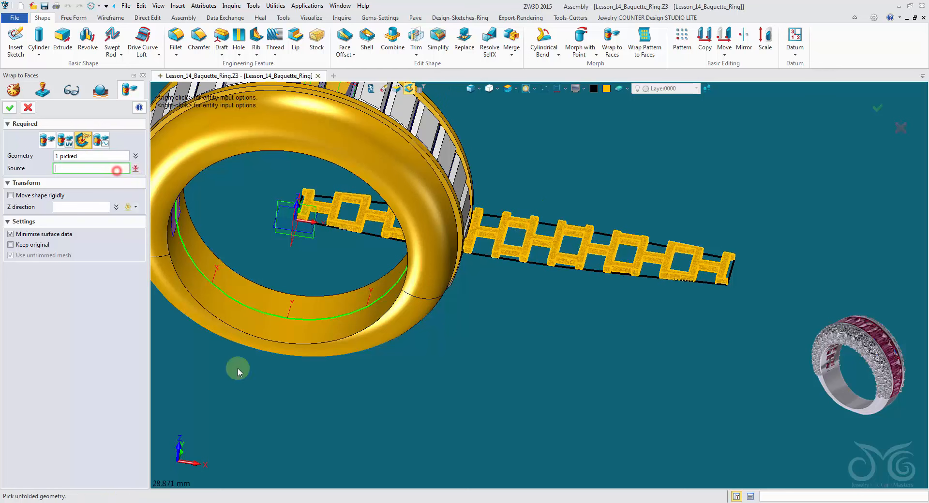
pyautogui.click(540, 271)
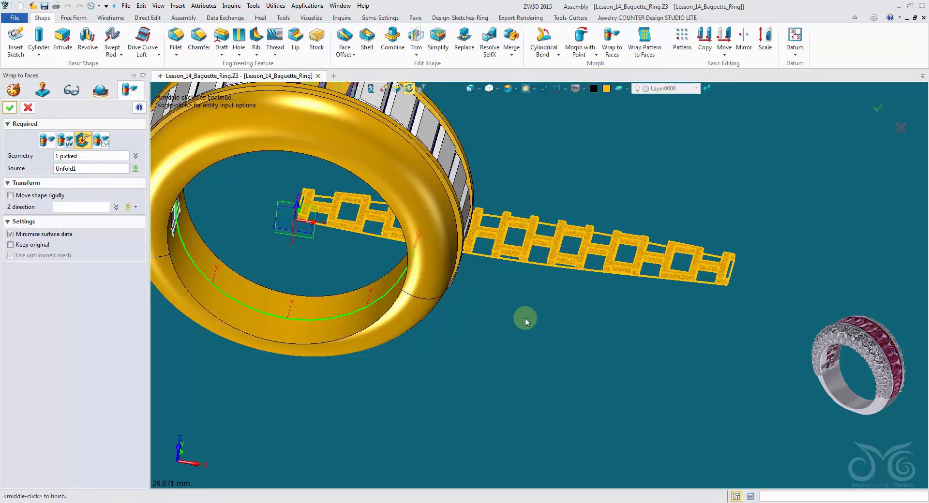
pyautogui.moveTo(412, 322); pyautogui.dragTo(283, 231, button='right')
pyautogui.scroll(1, 249, 214)
pyautogui.moveTo(206, 199); pyautogui.dragTo(294, 220, button='middle')
pyautogui.click(14, 110)
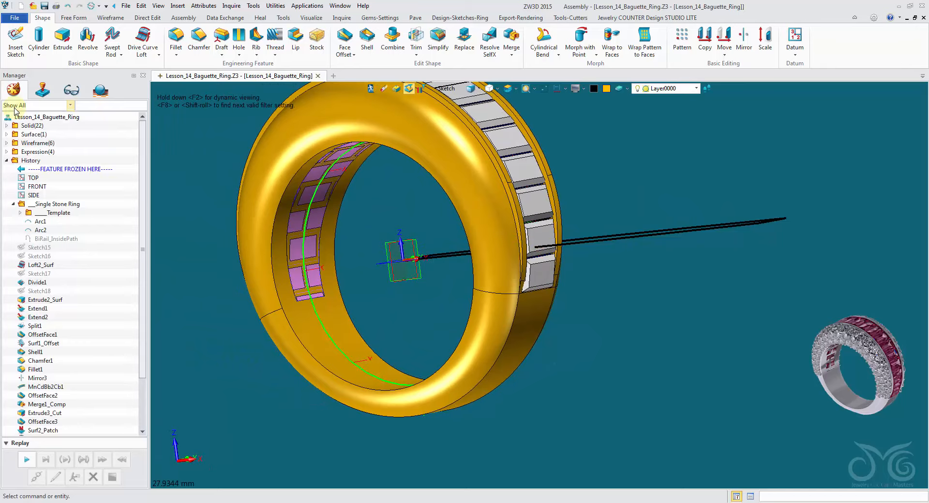
# Set the pick filter to Shape and delete the purple surface behind the wrapped lattice inside the ring
pyautogui.moveTo(193, 167); pyautogui.dragTo(246, 218, button='right')
pyautogui.scroll(1, 247, 218)
pyautogui.moveTo(441, 90); pyautogui.dragTo(434, 113, button='right')
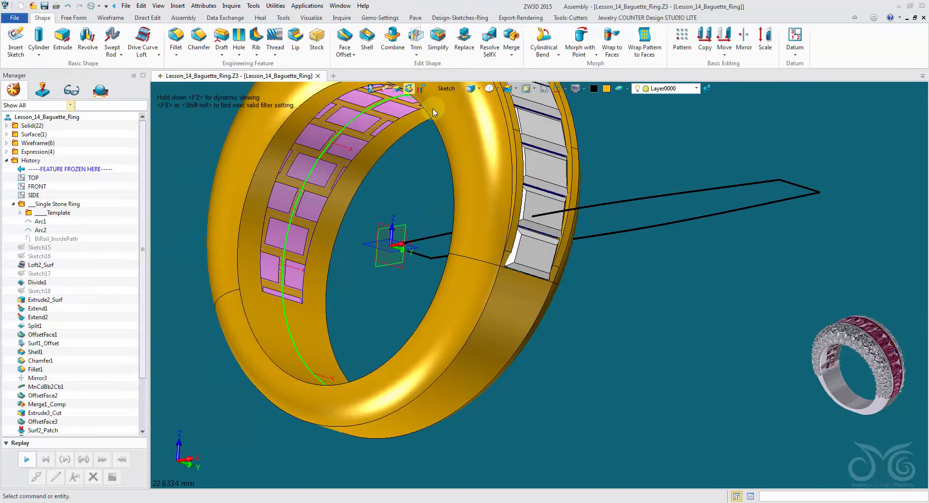
pyautogui.click(442, 91)
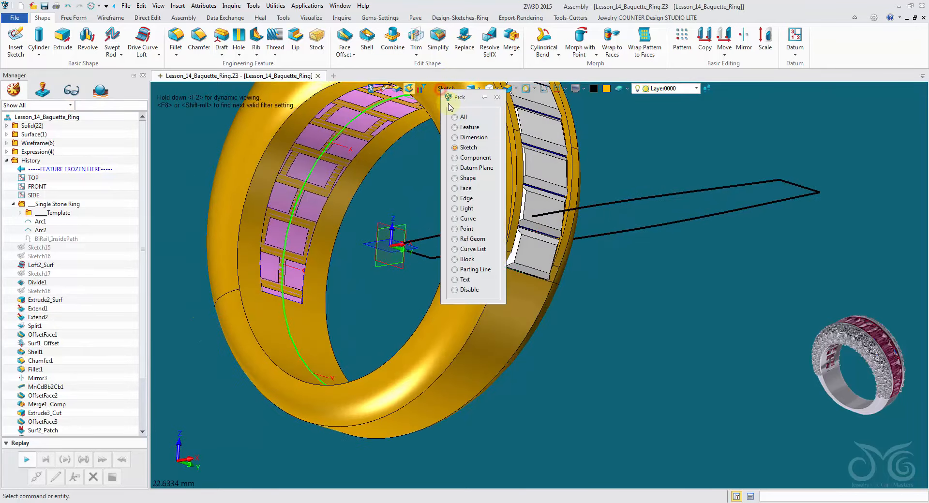
pyautogui.click(465, 179)
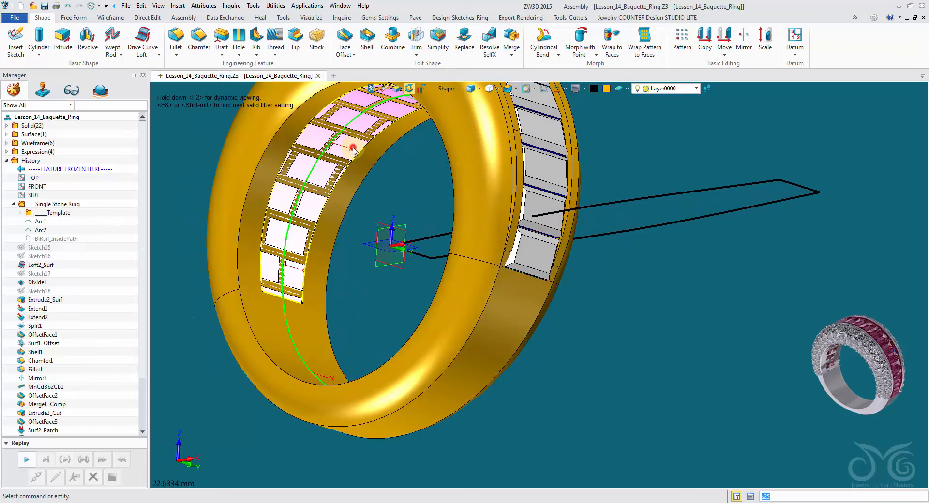
pyautogui.click(353, 148)
pyautogui.click(383, 90)
# Combine the wrapped lattice as base with the ring body as operator, using the Add operation
pyautogui.moveTo(391, 165)
pyautogui.mouseDown(button='right')
pyautogui.moveTo(412, 237)
pyautogui.moveTo(427, 185)
pyautogui.moveTo(432, 191)
pyautogui.mouseUp(button='right')
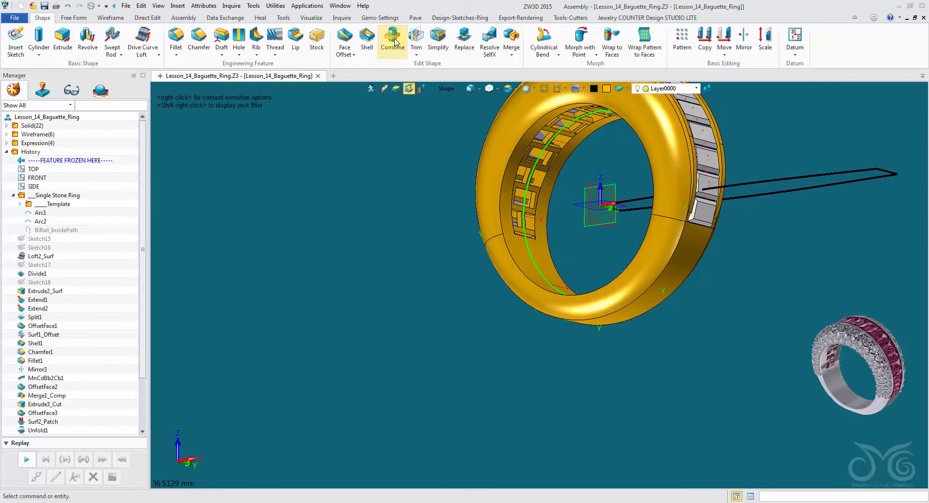
pyautogui.click(393, 41)
pyautogui.click(507, 163)
pyautogui.middleClick(430, 165)
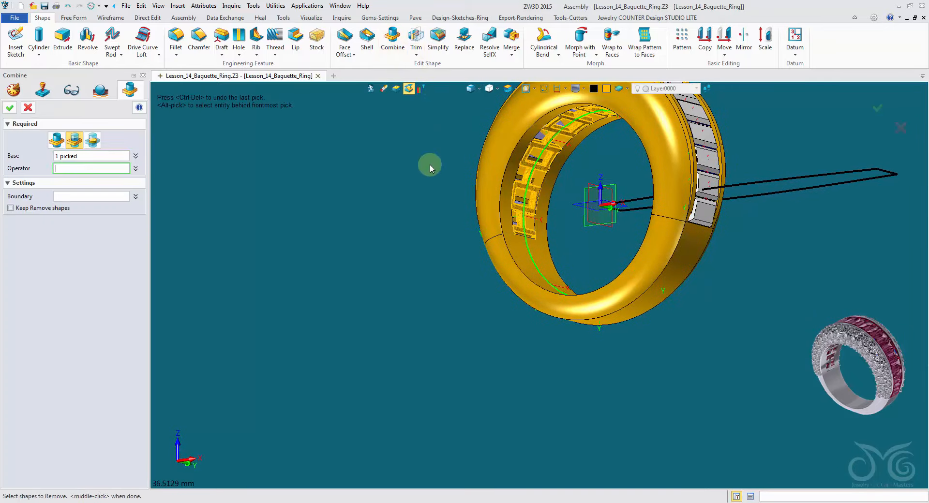
pyautogui.click(507, 167)
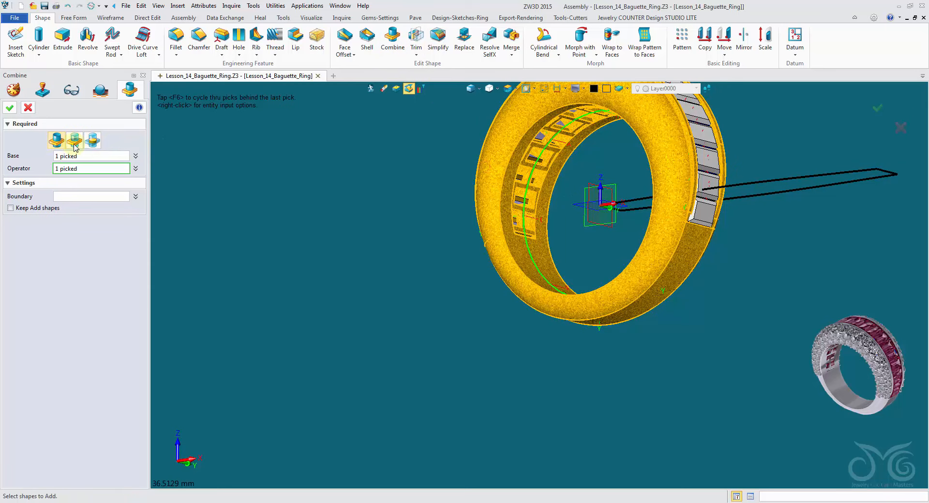
pyautogui.click(11, 109)
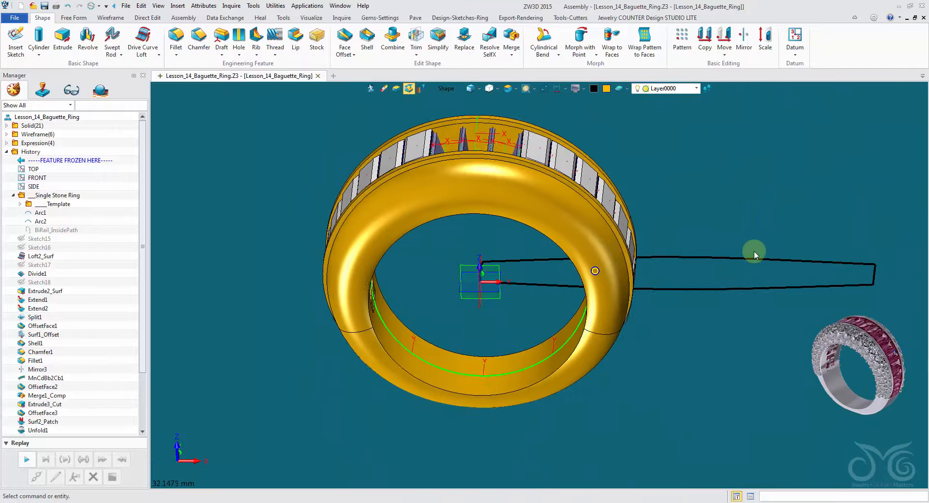
# Set the pick filter to Curve and delete the four curves of the flat tapered outline
pyautogui.click(446, 88)
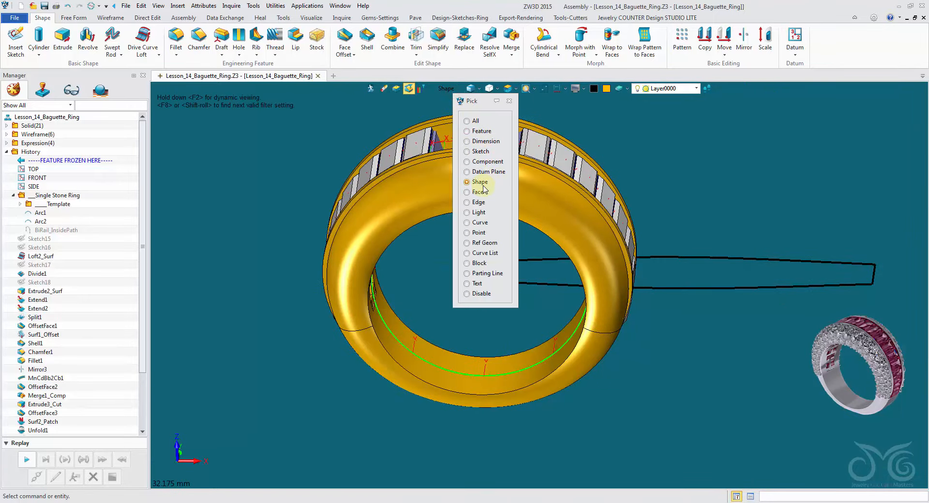
pyautogui.click(481, 224)
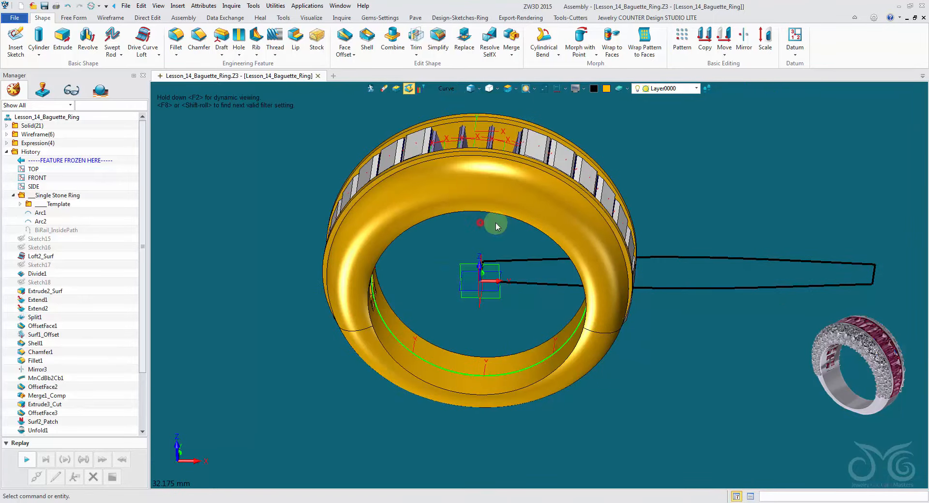
pyautogui.click(747, 259)
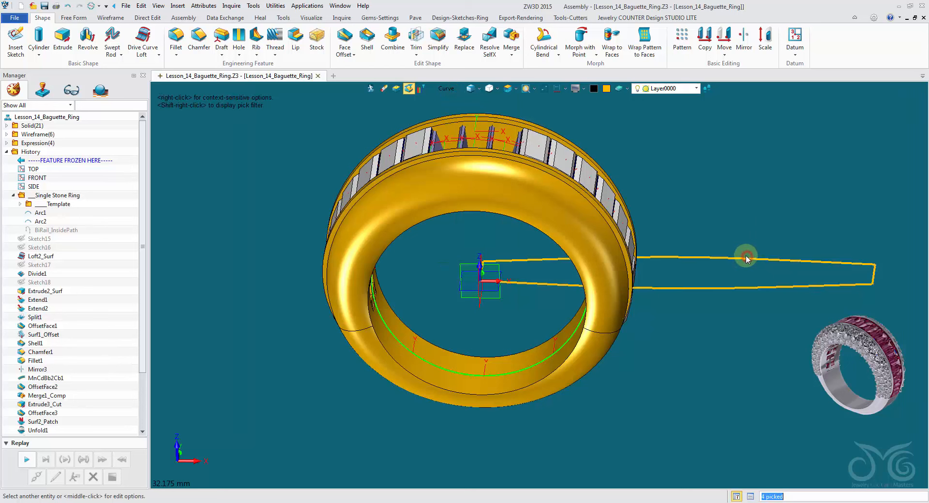
pyautogui.click(383, 91)
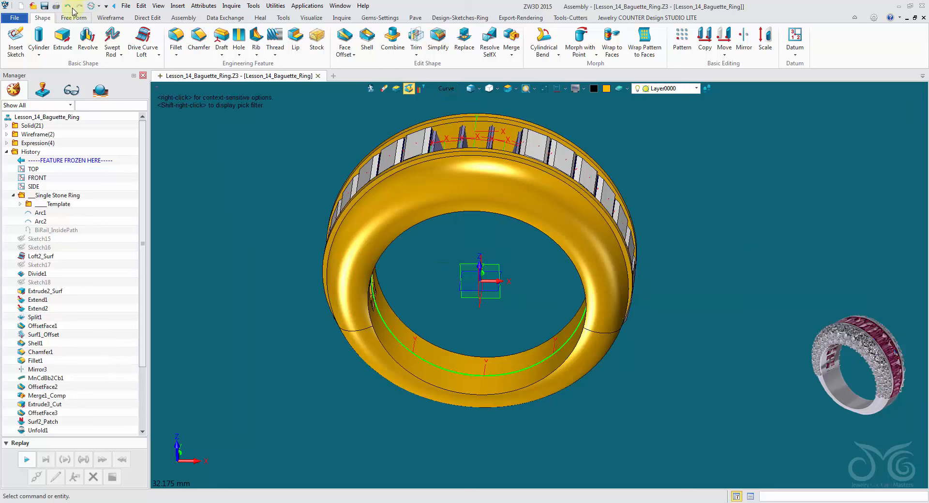
# Unblank all hidden entities and inspect the finished lattice inside the ring
pyautogui.moveTo(292, 193); pyautogui.dragTo(272, 140, button='middle')
pyautogui.rightClick(272, 139)
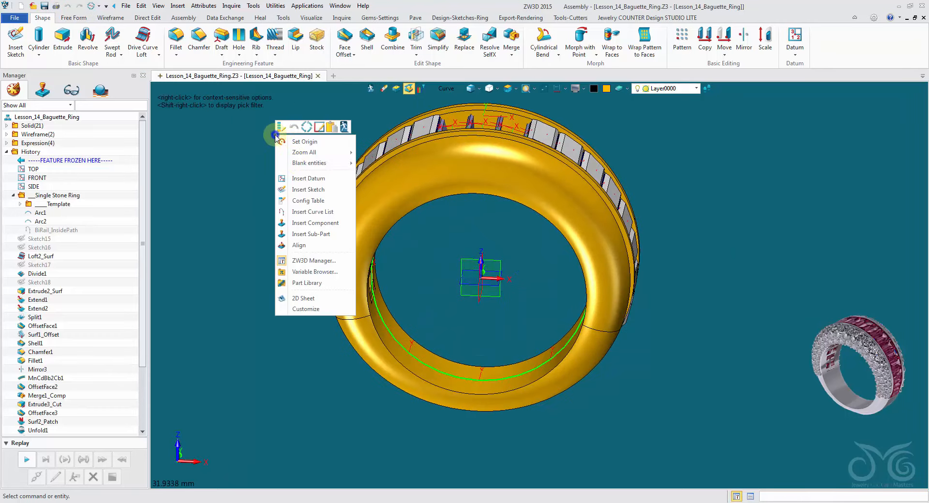
pyautogui.moveTo(310, 164)
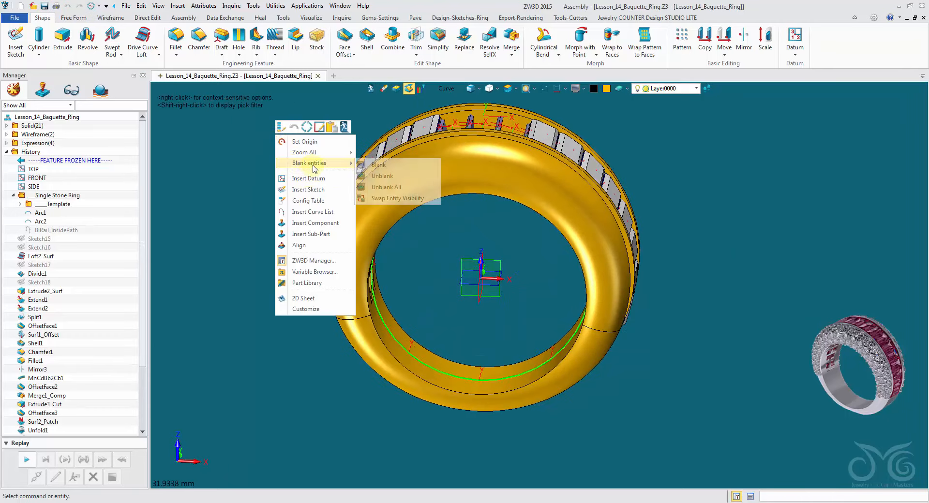
pyautogui.click(386, 188)
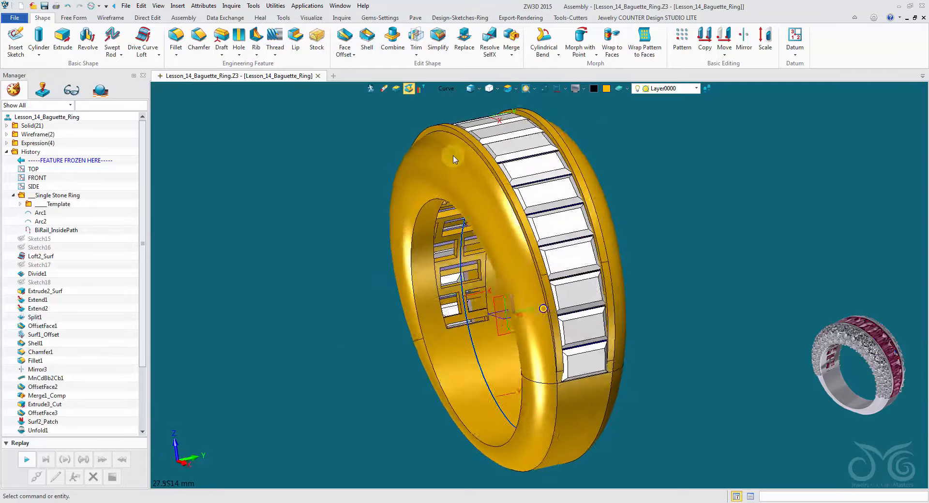
pyautogui.moveTo(457, 161)
pyautogui.mouseDown(button='right')
pyautogui.moveTo(445, 155)
pyautogui.moveTo(518, 180)
pyautogui.moveTo(439, 216)
pyautogui.mouseUp(button='right')
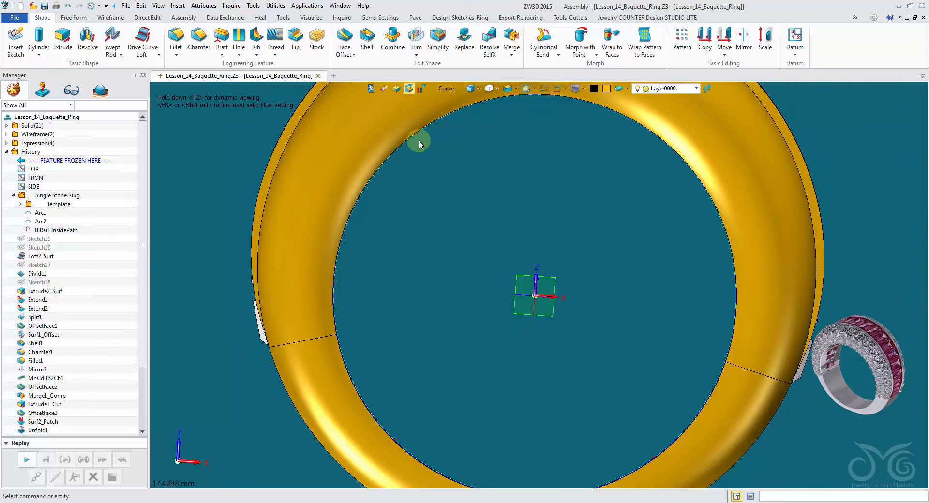
pyautogui.moveTo(446, 237); pyautogui.dragTo(483, 240, button='right')
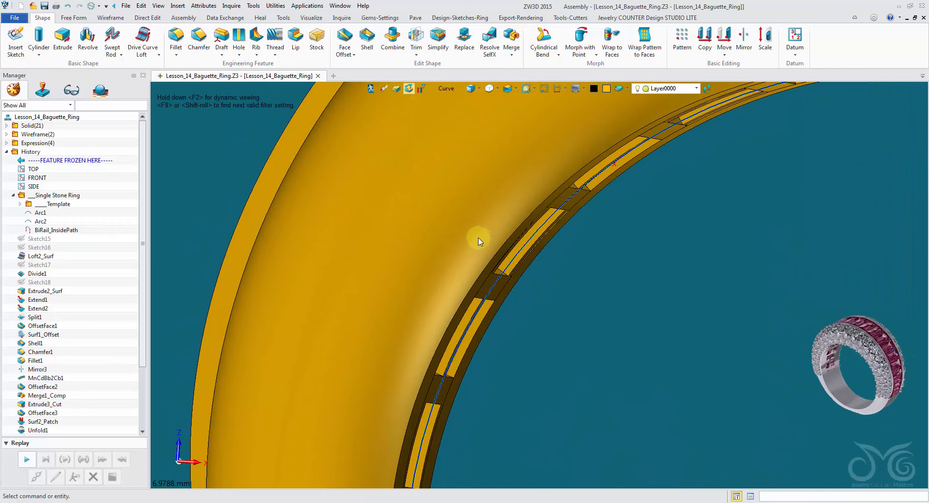
pyautogui.scroll(-6, 478, 240)
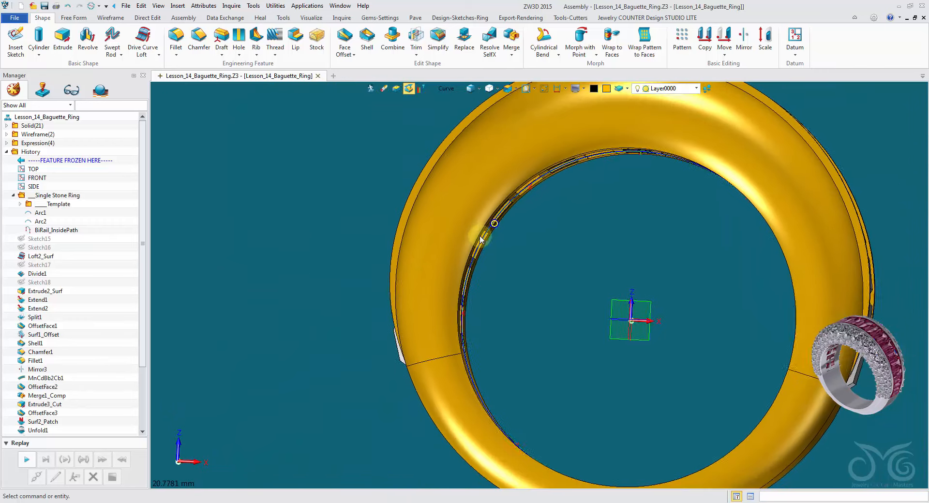
pyautogui.moveTo(476, 224); pyautogui.dragTo(514, 233, button='right')
pyautogui.moveTo(568, 296)
pyautogui.mouseDown(button='right')
pyautogui.moveTo(584, 282)
pyautogui.moveTo(587, 257)
pyautogui.moveTo(574, 263)
pyautogui.mouseUp(button='right')
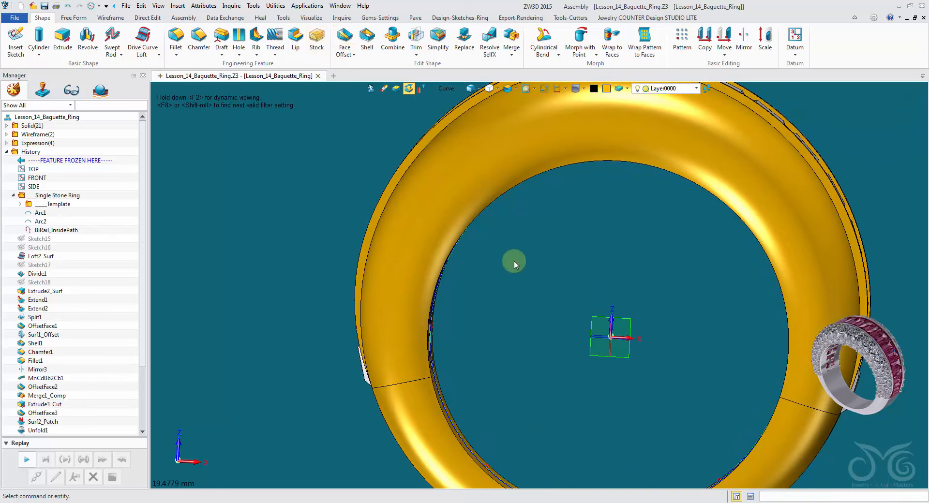
# Offset the two inner edge segments of the ring's rounded side face by 0.25 along that face
pyautogui.click(104, 19)
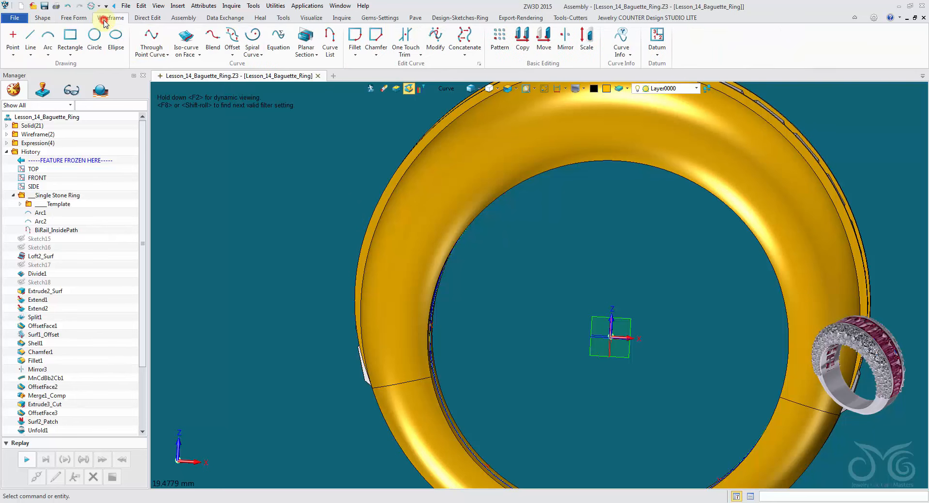
pyautogui.click(233, 39)
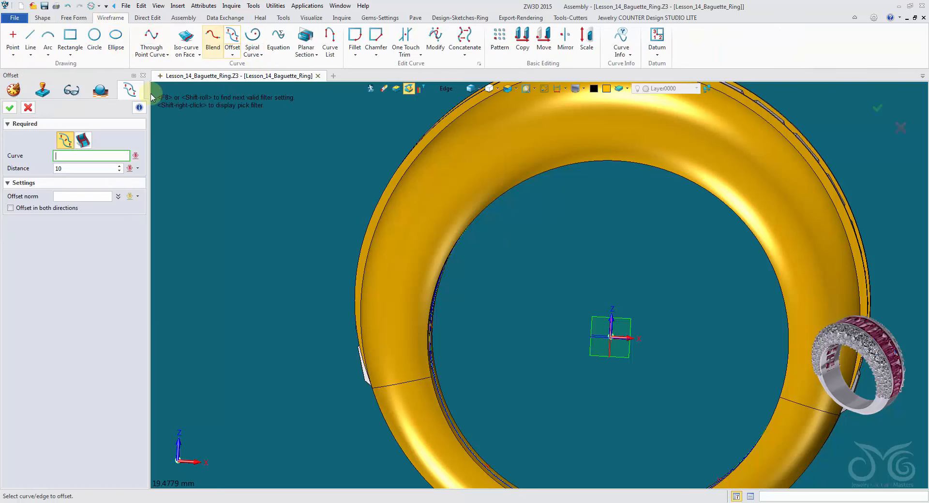
pyautogui.click(84, 140)
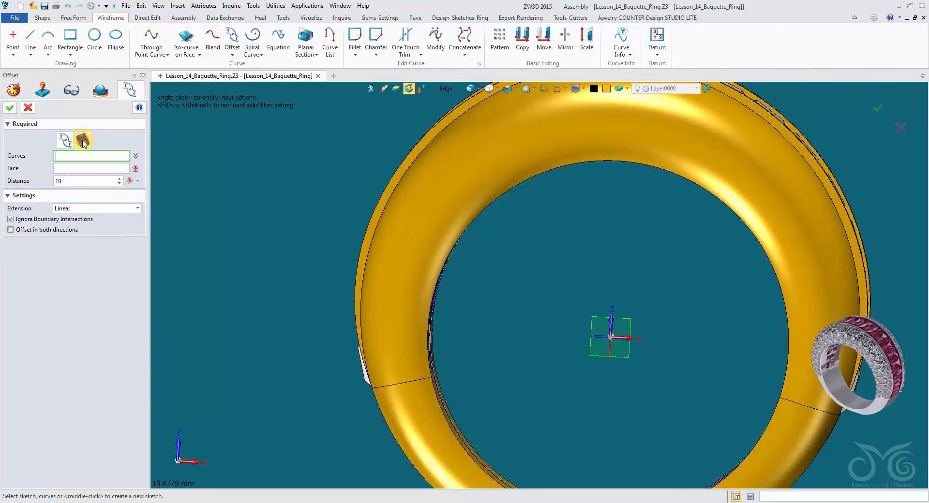
pyautogui.scroll(3, 340, 202)
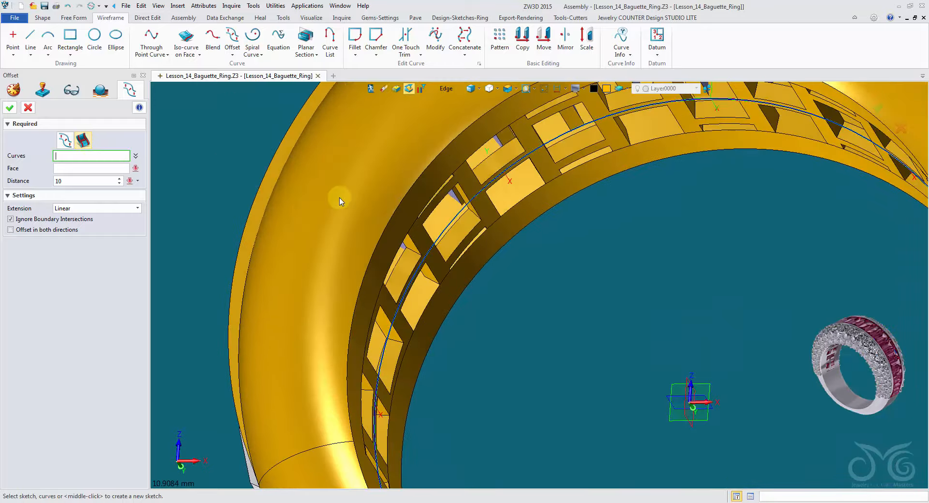
pyautogui.scroll(-4, 383, 226)
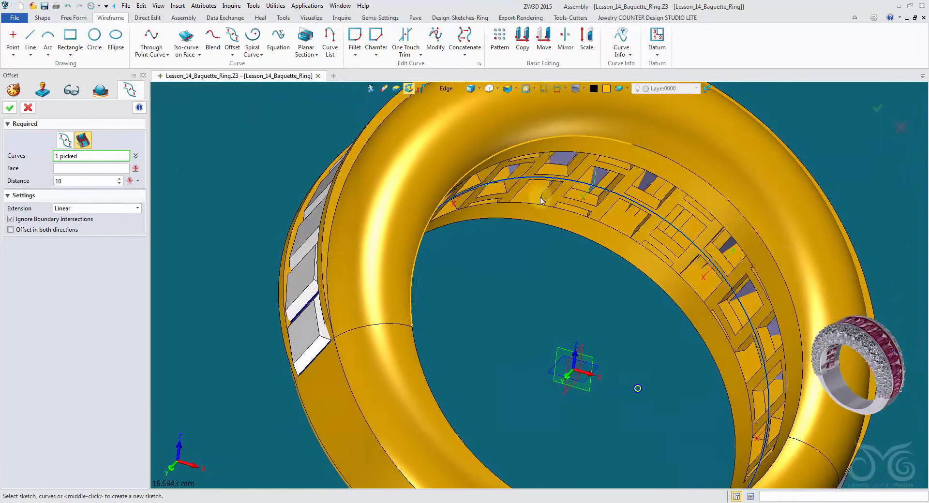
pyautogui.moveTo(193, 190); pyautogui.dragTo(56, 179, button='right')
pyautogui.click(68, 170)
pyautogui.click(453, 161)
pyautogui.click(425, 167)
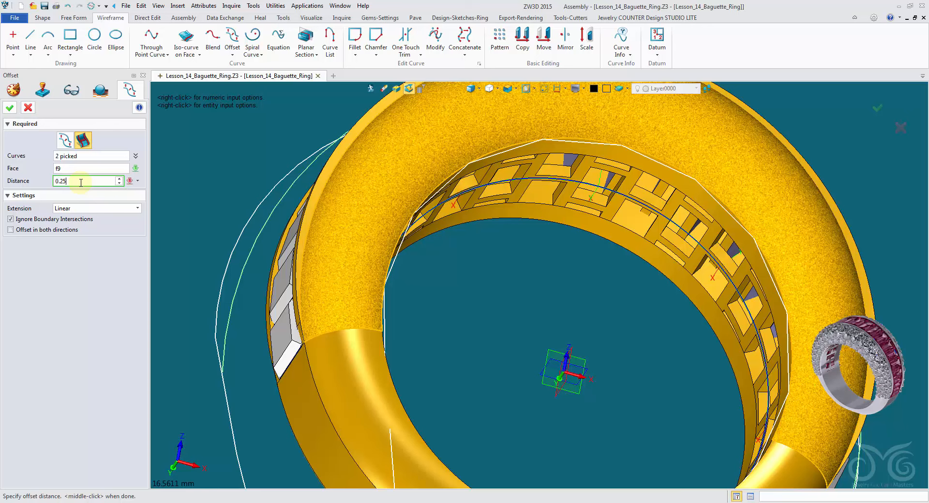
pyautogui.click(10, 108)
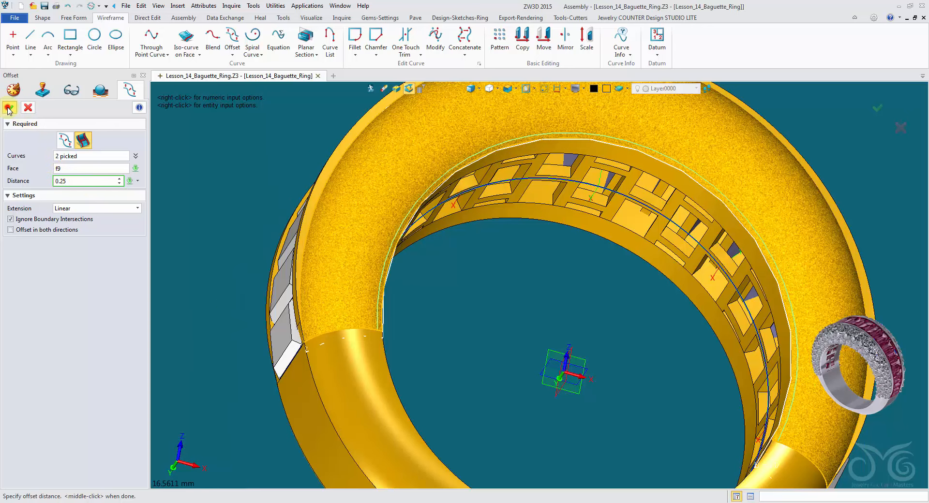
# Concatenate the two offset curves beside the ring's inner edge into a single curve
pyautogui.moveTo(670, 215); pyautogui.dragTo(716, 191, button='right')
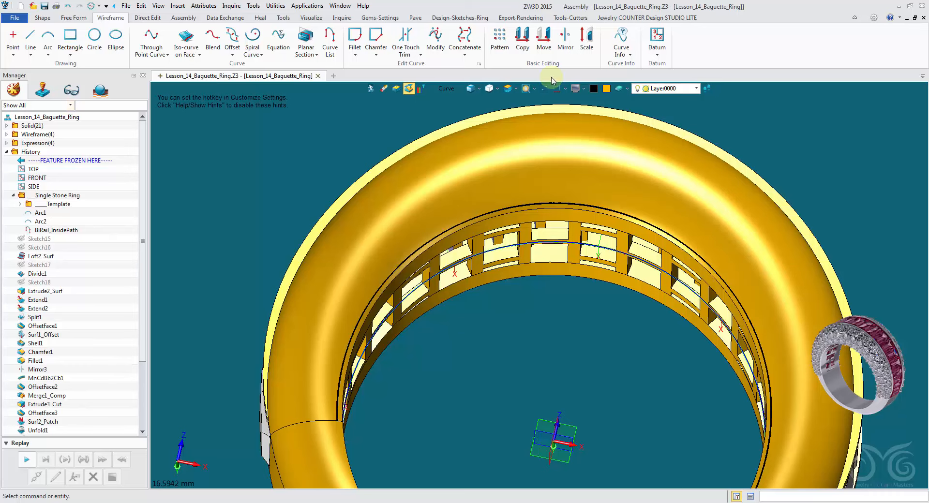
pyautogui.click(464, 38)
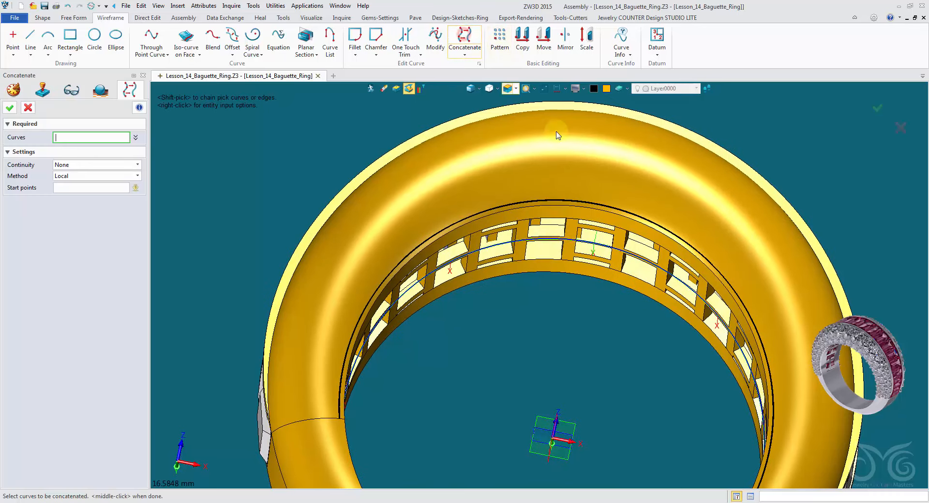
pyautogui.click(583, 202)
pyautogui.click(604, 205)
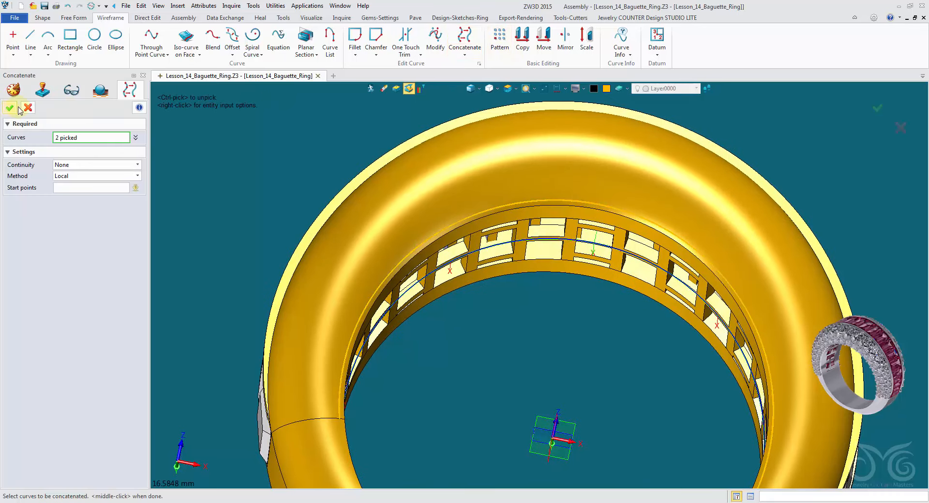
pyautogui.click(16, 108)
# Examine the concatenated offset curve along the inner edge of the ring's side face
pyautogui.moveTo(283, 291); pyautogui.dragTo(291, 213, button='right')
pyautogui.scroll(-1, 384, 98)
pyautogui.moveTo(384, 97); pyautogui.dragTo(354, 137, button='right')
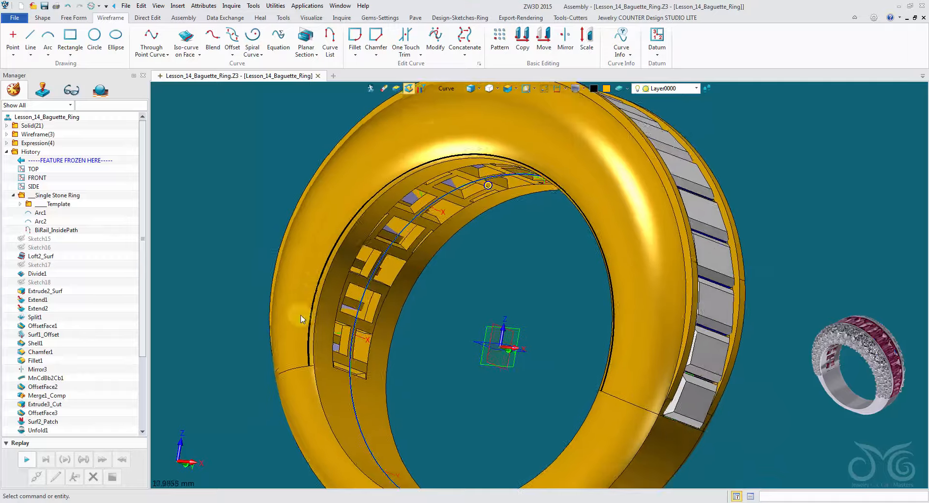
pyautogui.scroll(2, 295, 330)
pyautogui.scroll(3, 295, 333)
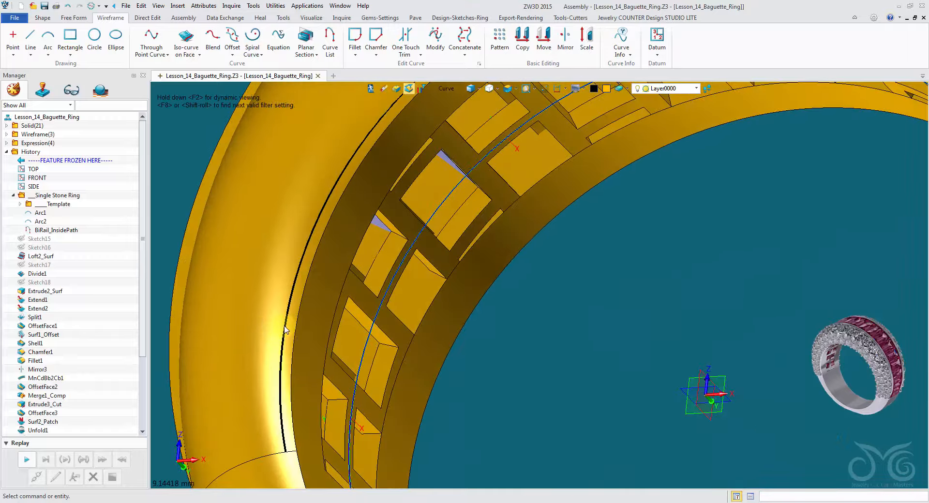
pyautogui.scroll(-5, 330, 260)
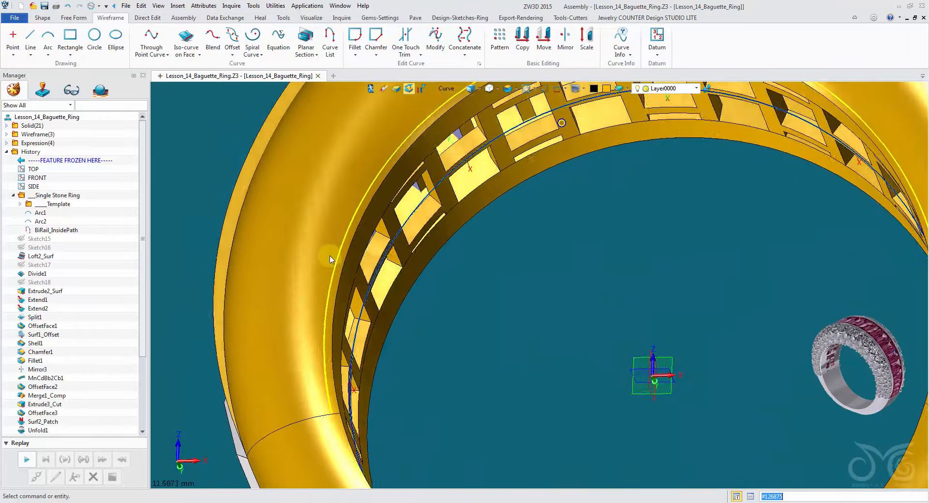
pyautogui.scroll(-2, 406, 116)
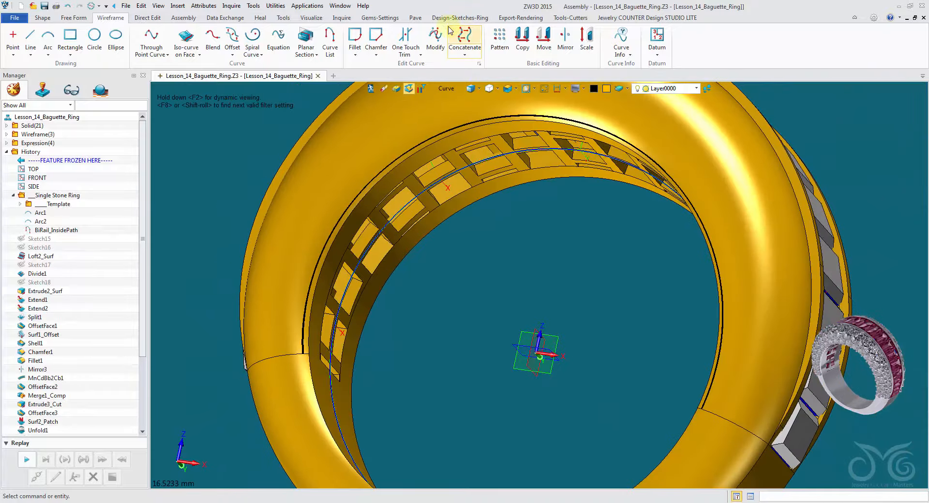
pyautogui.click(416, 18)
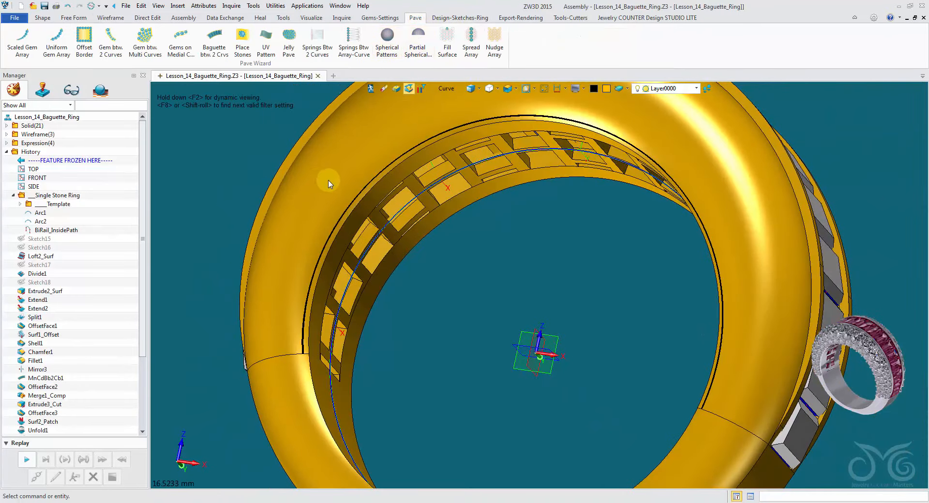
pyautogui.moveTo(353, 182); pyautogui.dragTo(356, 121, button='right')
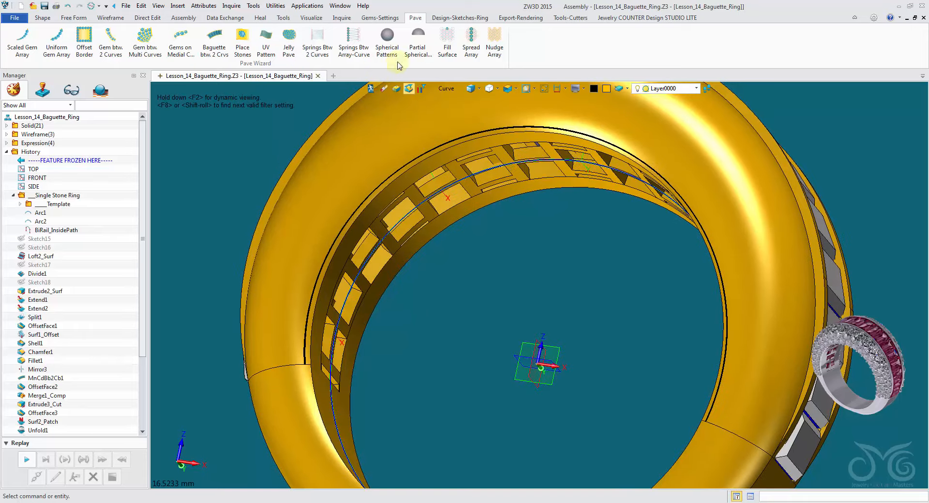
pyautogui.click(318, 43)
pyautogui.moveTo(298, 90); pyautogui.dragTo(305, 300, button='right')
pyautogui.click(310, 303)
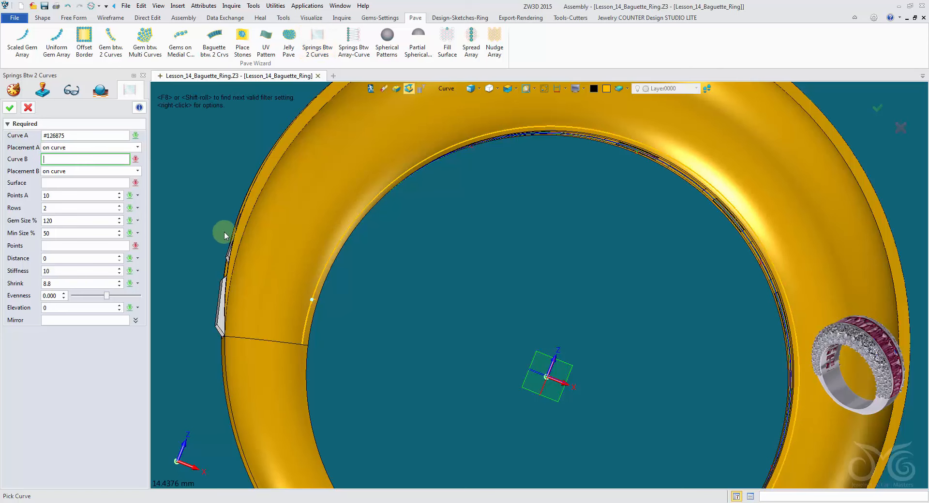
pyautogui.moveTo(225, 231); pyautogui.dragTo(274, 112, button='right')
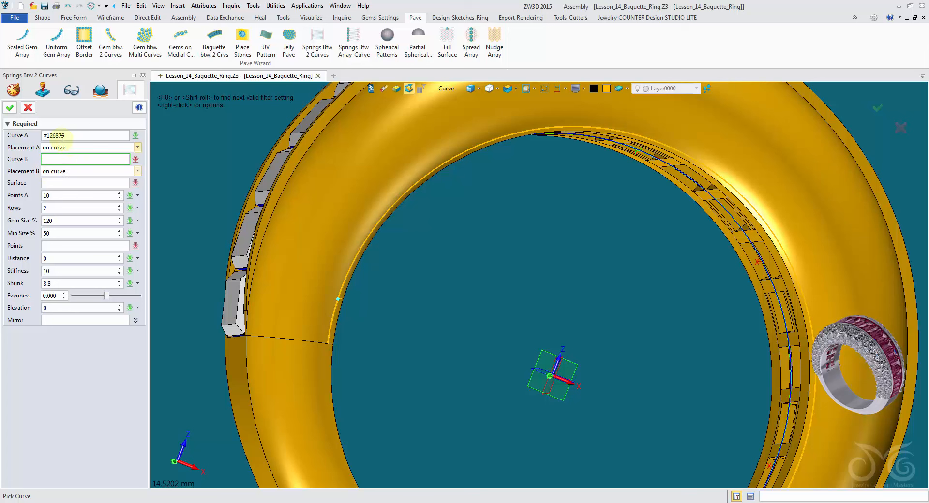
pyautogui.click(85, 149)
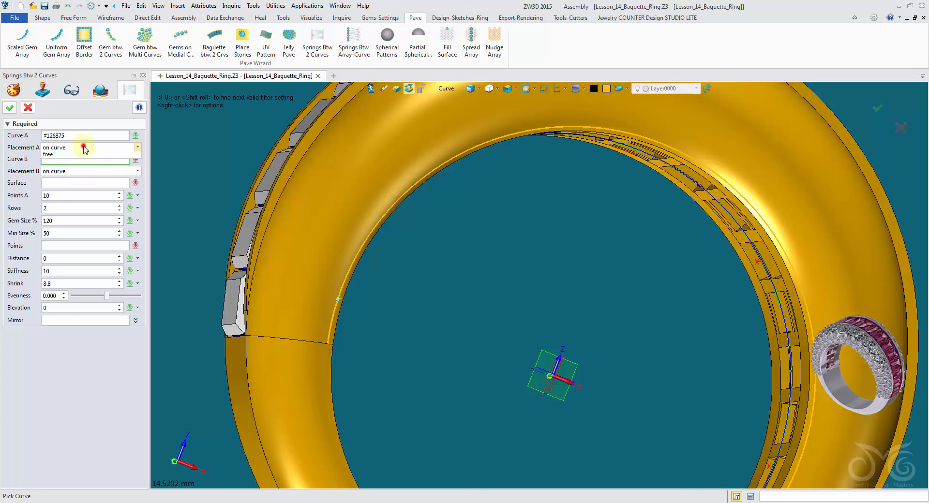
pyautogui.click(29, 109)
# Start Springs Btw 2 Curves again and set Placement A and Placement B to touch curve
pyautogui.middleClick(199, 124)
pyautogui.click(125, 149)
pyautogui.click(113, 162)
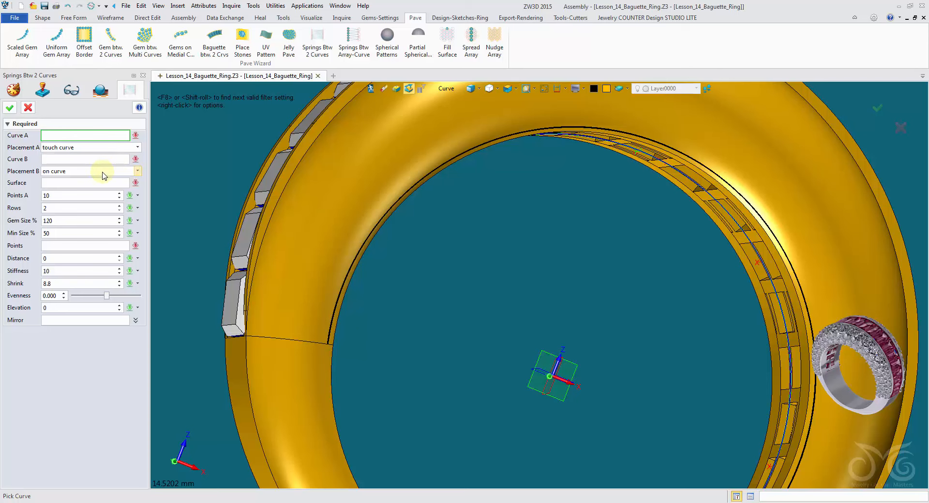
pyautogui.click(104, 175)
pyautogui.click(101, 186)
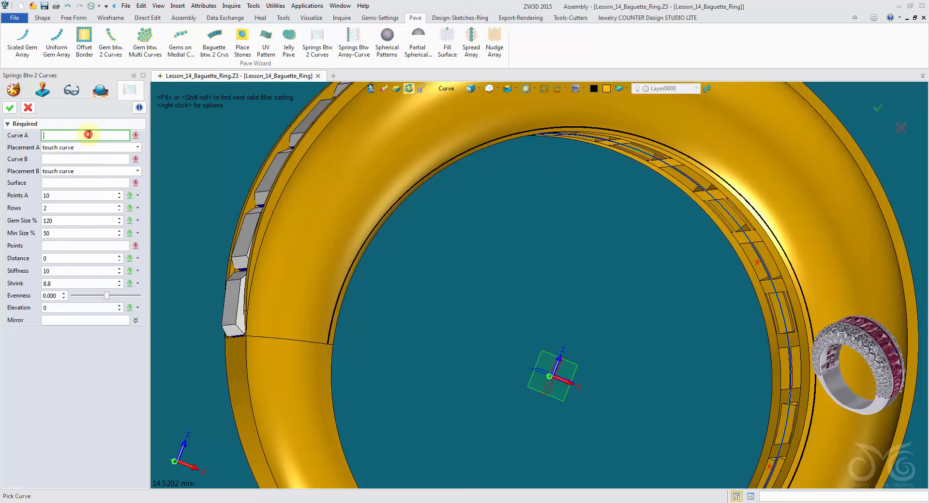
# Assign the inner offset curve as Curve A, the side face's outer edge as Curve B, and the rounded side face as Surface
pyautogui.moveTo(232, 196); pyautogui.dragTo(210, 208, button='right')
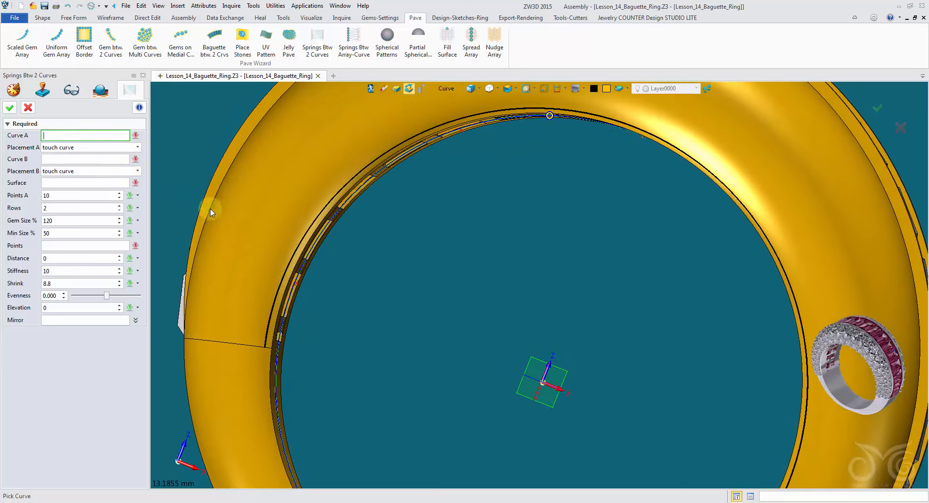
pyautogui.click(285, 271)
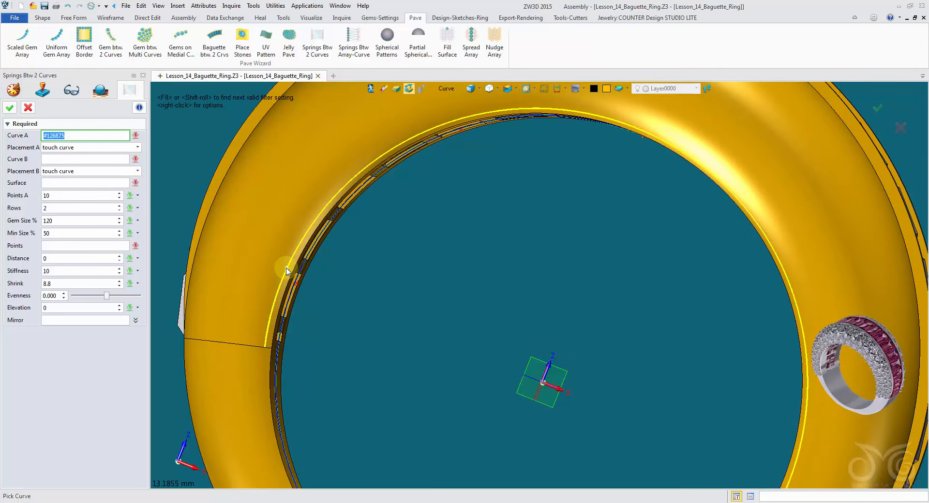
pyautogui.click(446, 90)
pyautogui.click(464, 128)
pyautogui.moveTo(356, 153); pyautogui.dragTo(311, 255, button='right')
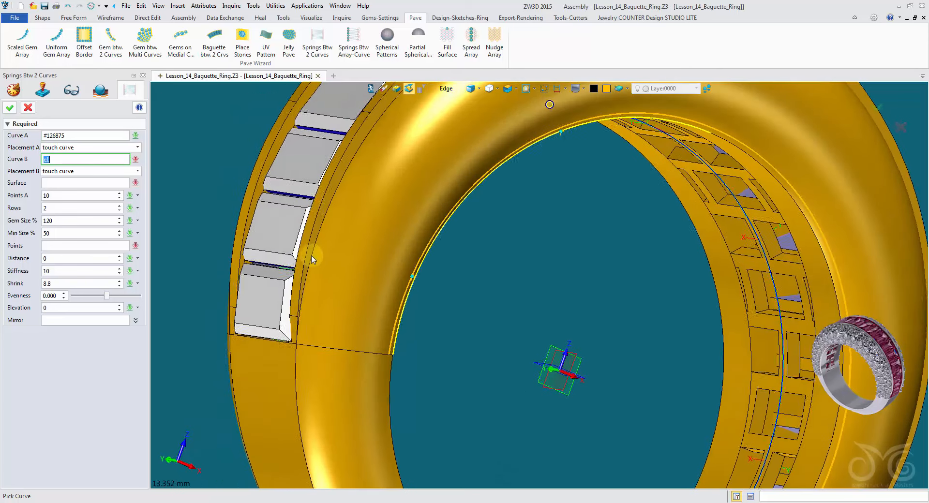
pyautogui.click(315, 257)
pyautogui.middleClick(317, 260)
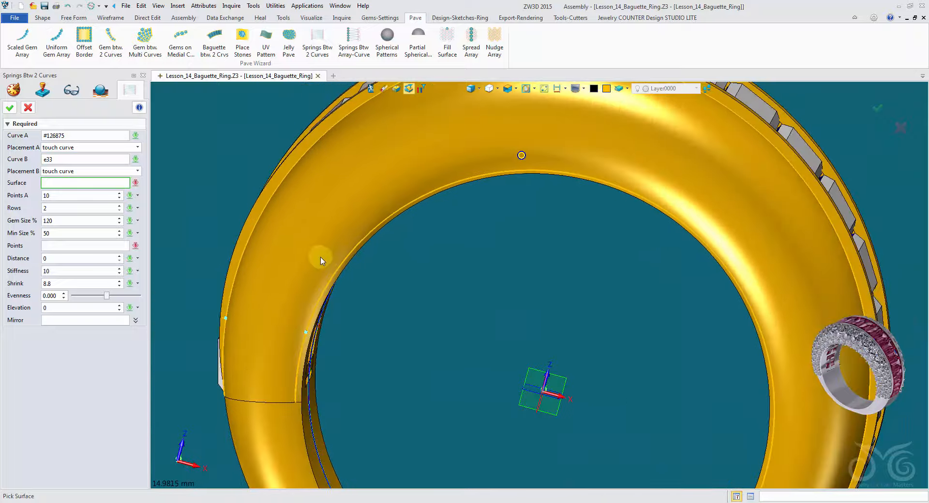
pyautogui.click(269, 294)
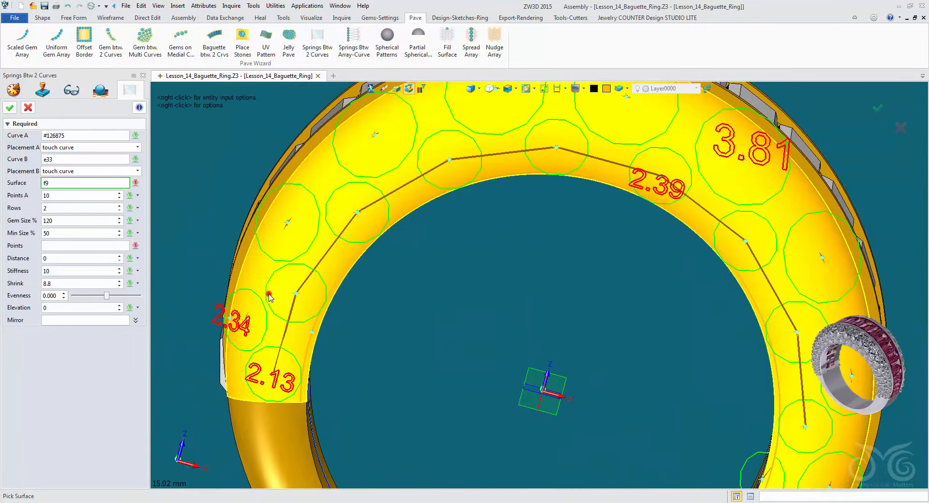
pyautogui.middleClick(269, 294)
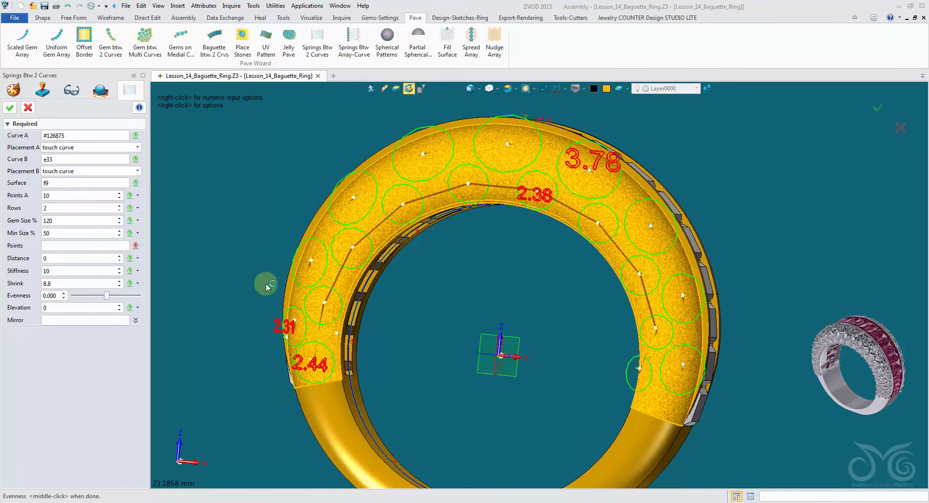
# Set the stone layout to 3 rows and the linear step size to 1
pyautogui.click(79, 207)
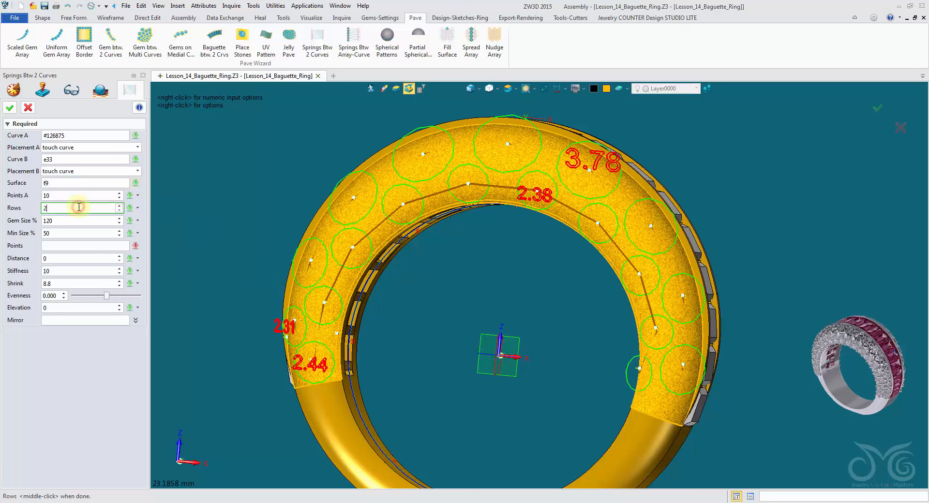
pyautogui.scroll(1, 79, 207)
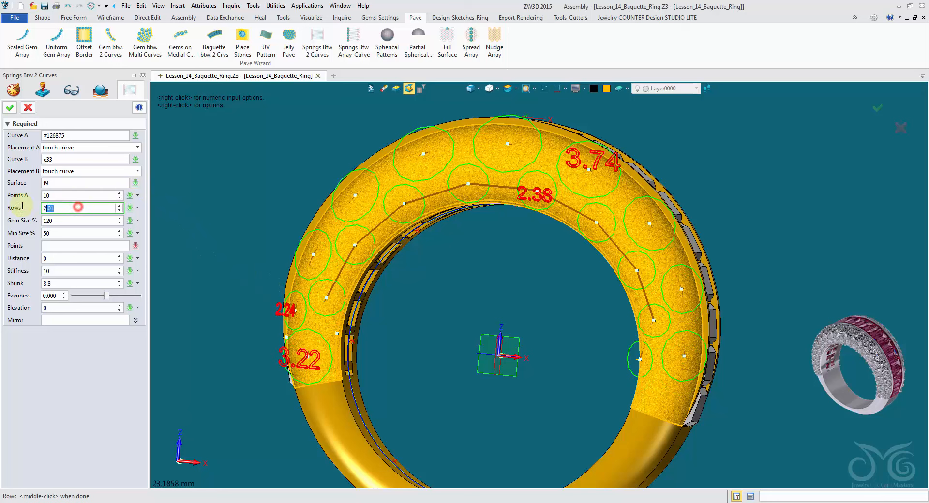
pyautogui.rightClick(243, 168)
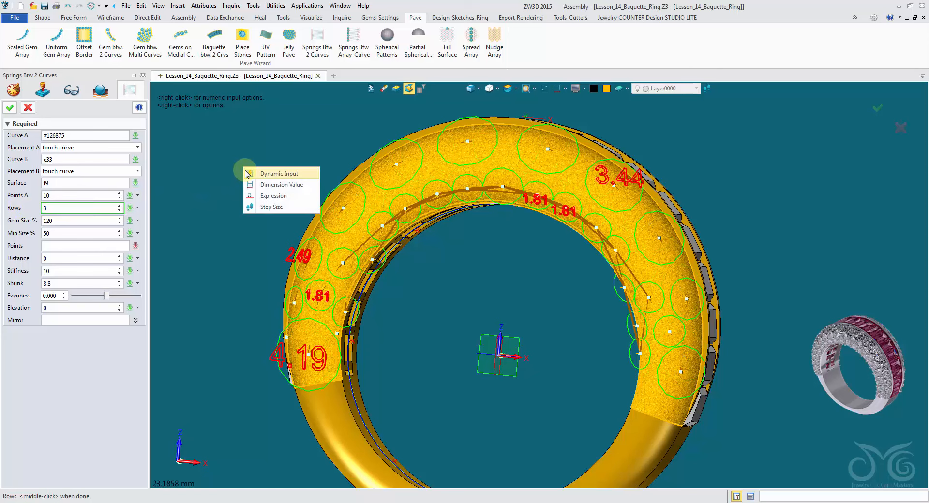
pyautogui.click(259, 208)
pyautogui.click(832, 136)
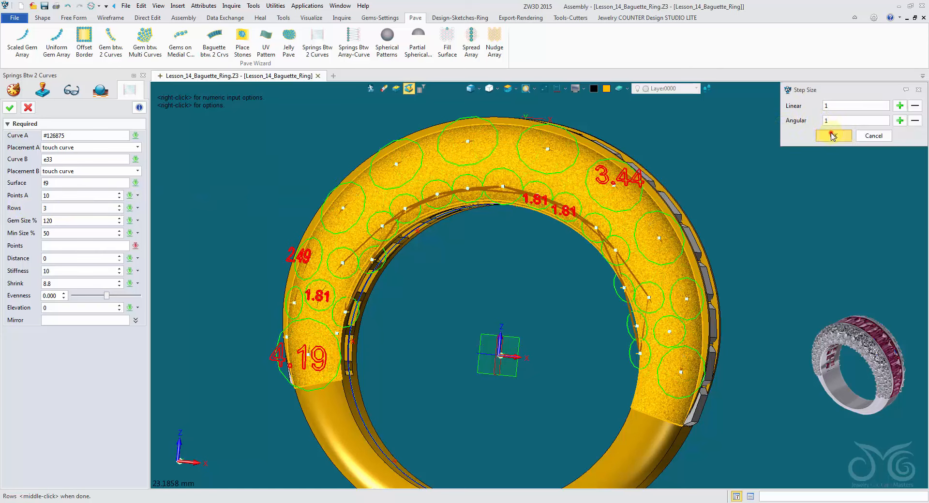
# Set the stone layout to 17 points along Curve A and the gem size to 100%
pyautogui.click(83, 195)
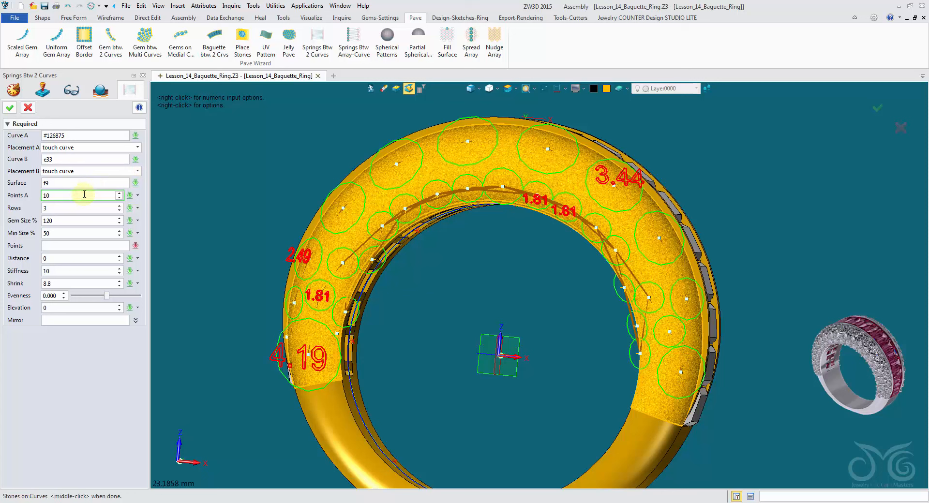
pyautogui.scroll(5, 84, 194)
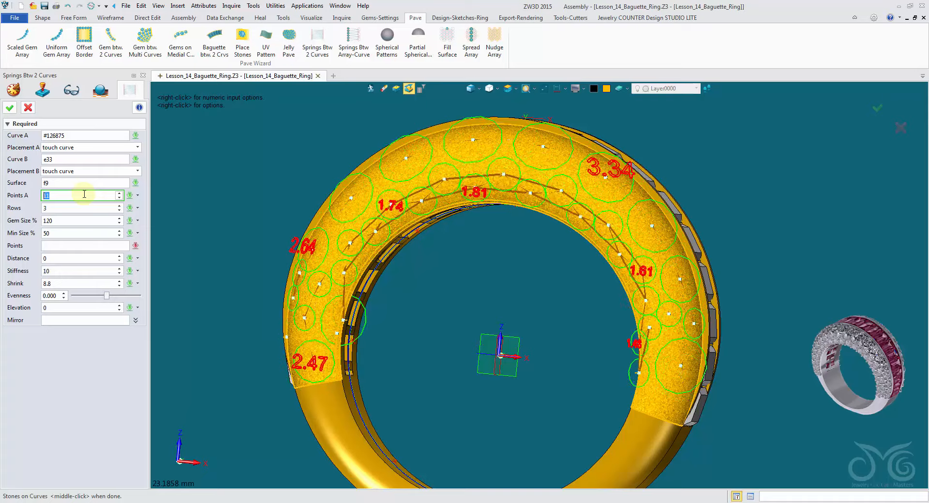
pyautogui.scroll(2, 84, 194)
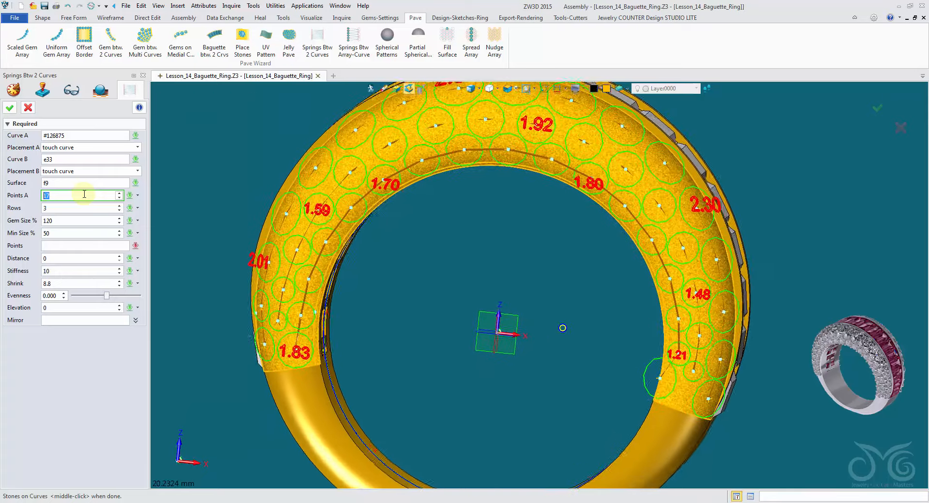
pyautogui.moveTo(77, 222); pyautogui.dragTo(42, 221)
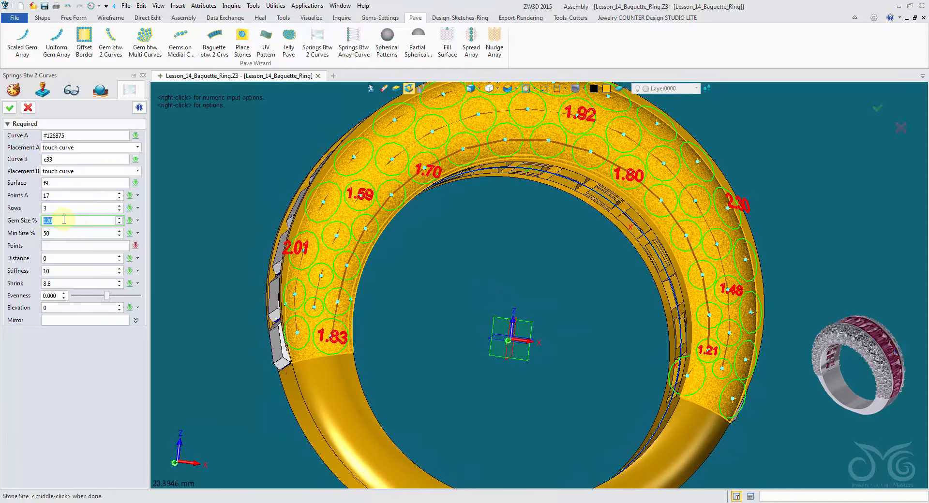
pyautogui.click(62, 234)
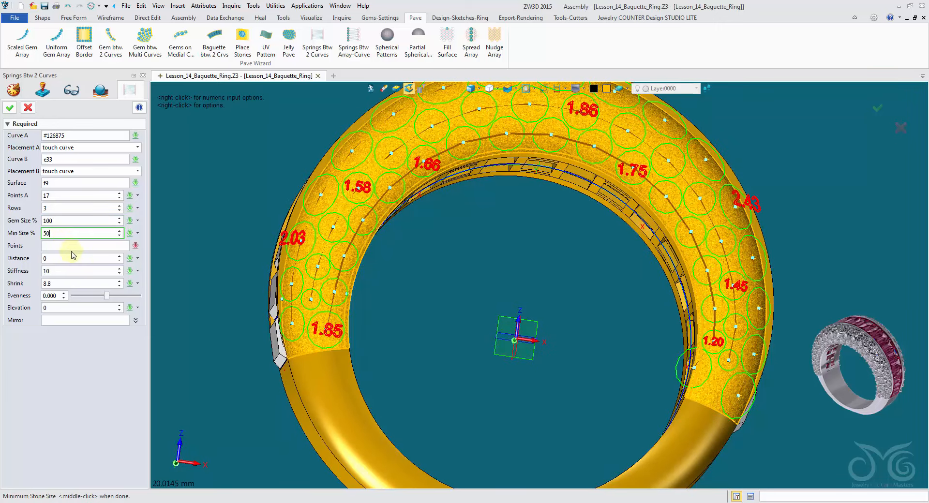
# Try an evenness of -0.900 for the stone layout, check the stones near the inner edge, and cancel the layout
pyautogui.click(102, 295)
pyautogui.click(100, 295)
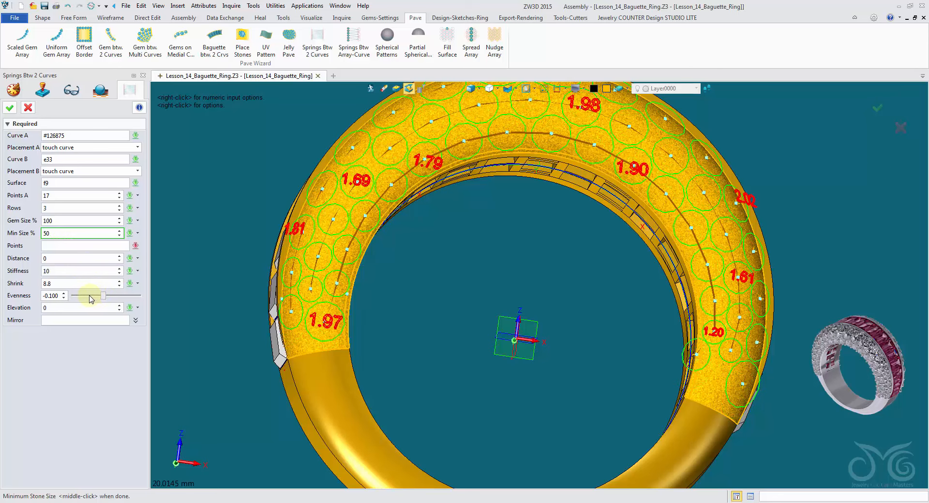
pyautogui.moveTo(95, 297); pyautogui.dragTo(83, 296)
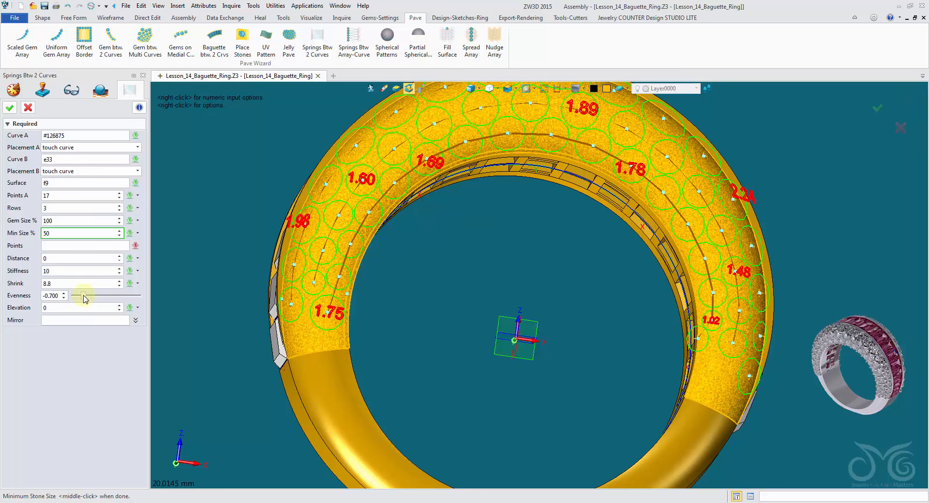
pyautogui.moveTo(83, 296); pyautogui.dragTo(77, 295)
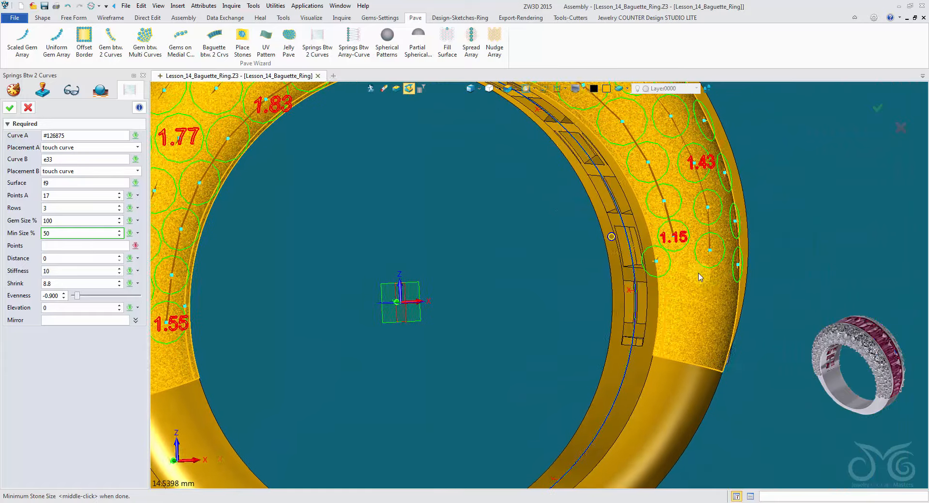
pyautogui.moveTo(441, 251); pyautogui.dragTo(318, 216, button='middle')
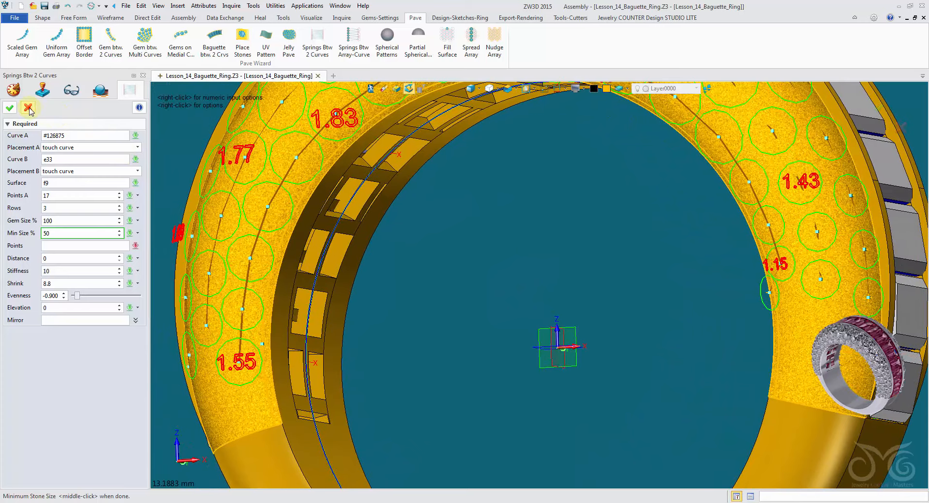
pyautogui.click(28, 108)
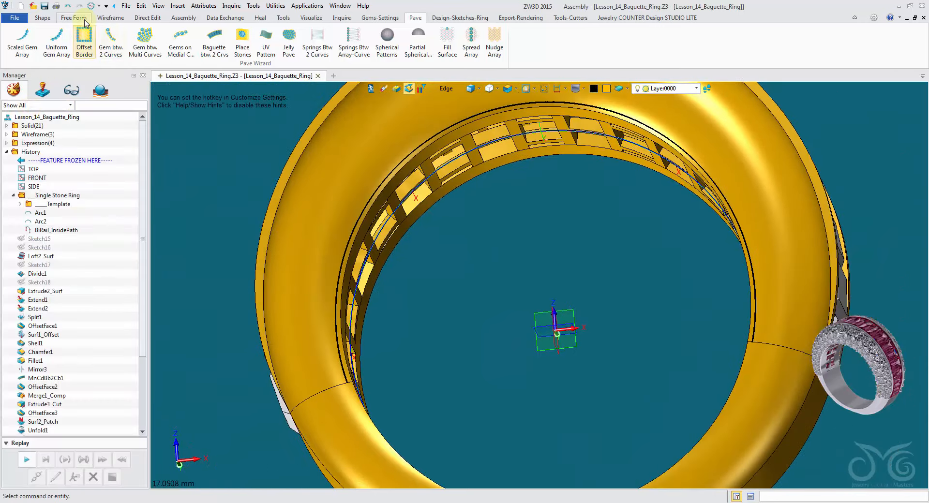
# Split the rounded side face in place with the inner offset curve using Split with Curves, and set the selection filter to faces
pyautogui.click(85, 21)
pyautogui.click(253, 51)
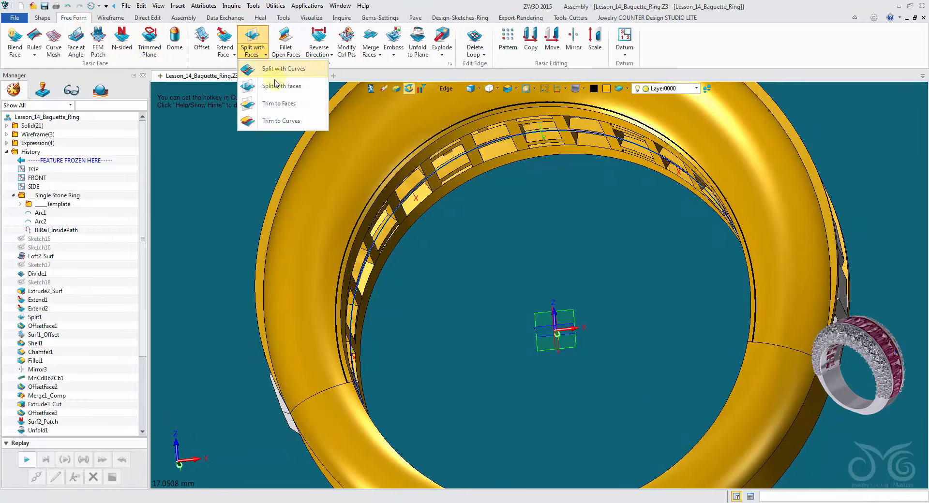
pyautogui.click(280, 71)
pyautogui.click(348, 151)
pyautogui.click(135, 152)
pyautogui.click(445, 84)
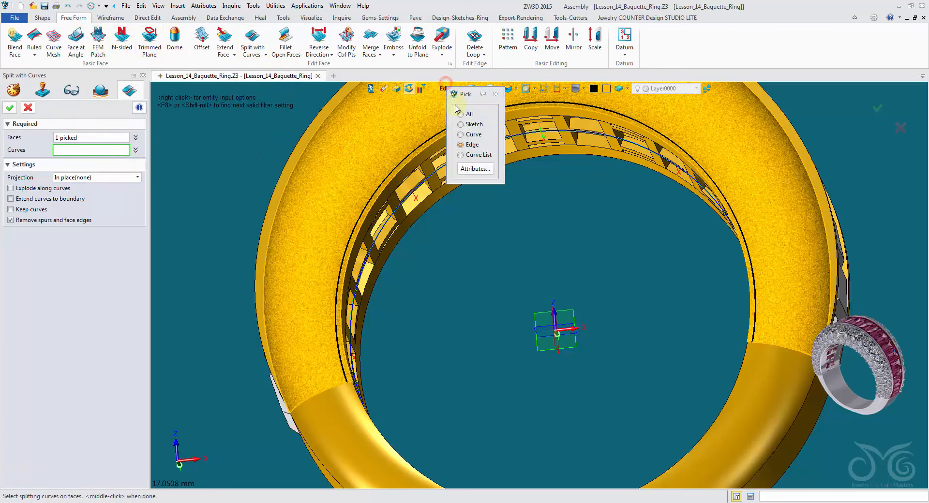
pyautogui.click(461, 134)
pyautogui.click(458, 130)
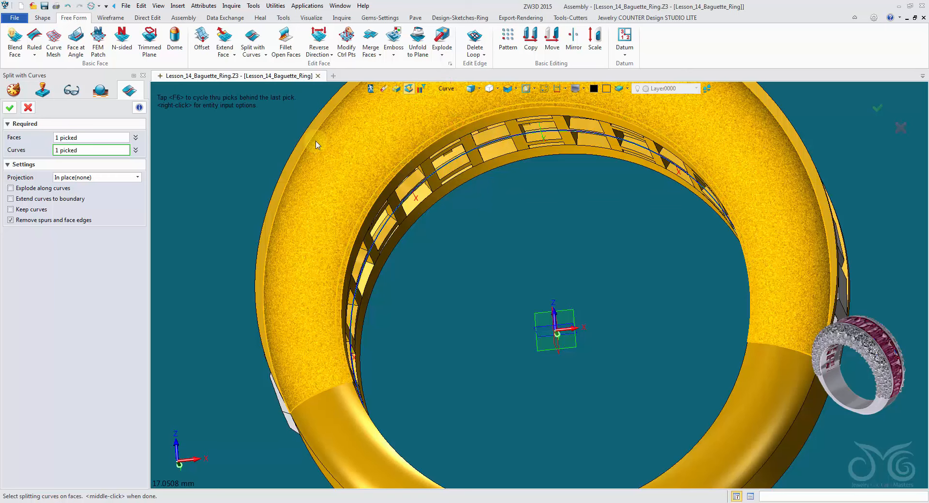
pyautogui.click(10, 108)
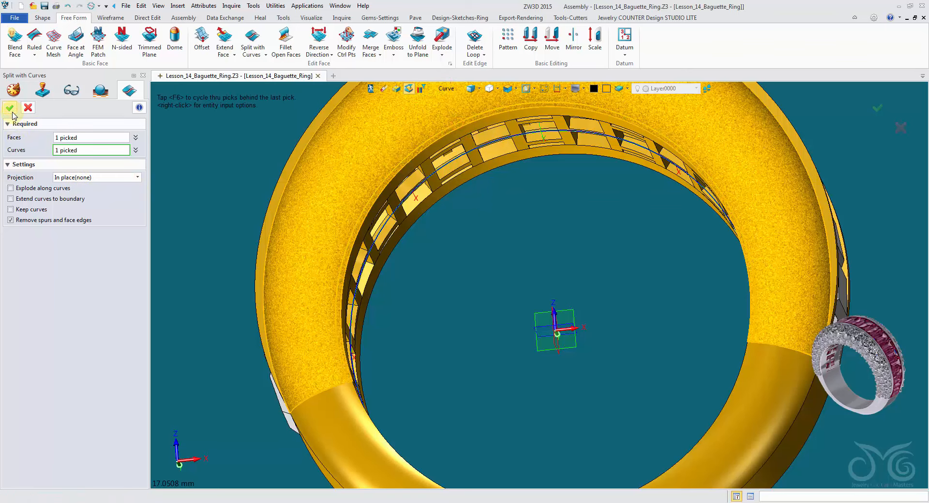
pyautogui.click(446, 88)
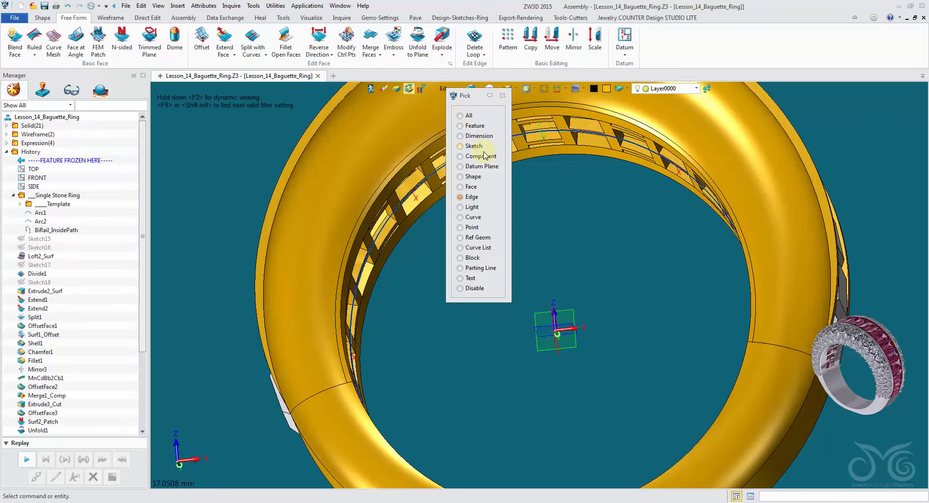
pyautogui.click(471, 186)
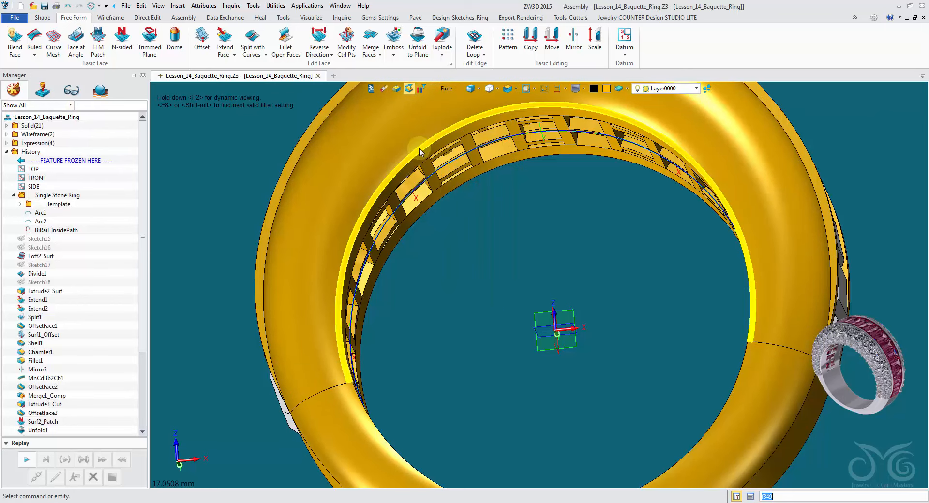
pyautogui.moveTo(423, 150); pyautogui.dragTo(381, 97, button='right')
# Start Springs Btw 2 Curves again with Placement A and Placement B both set to touch curve
pyautogui.click(389, 17)
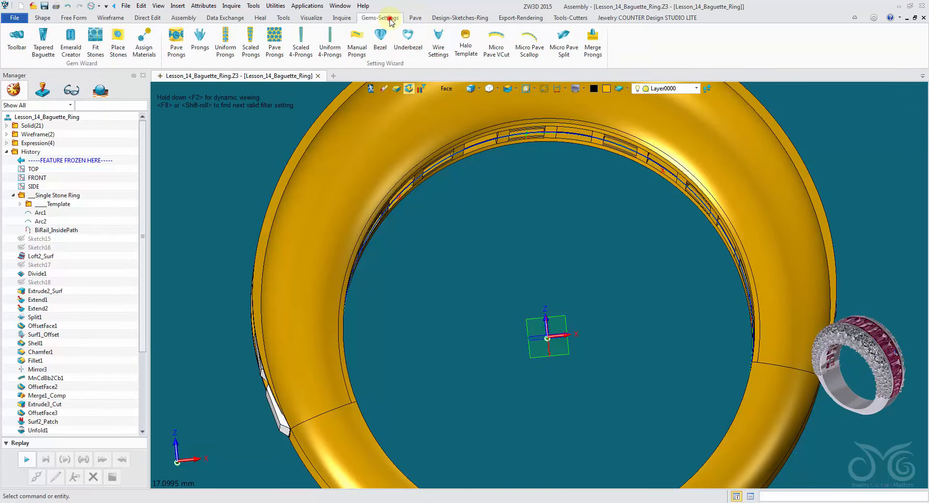
pyautogui.click(418, 21)
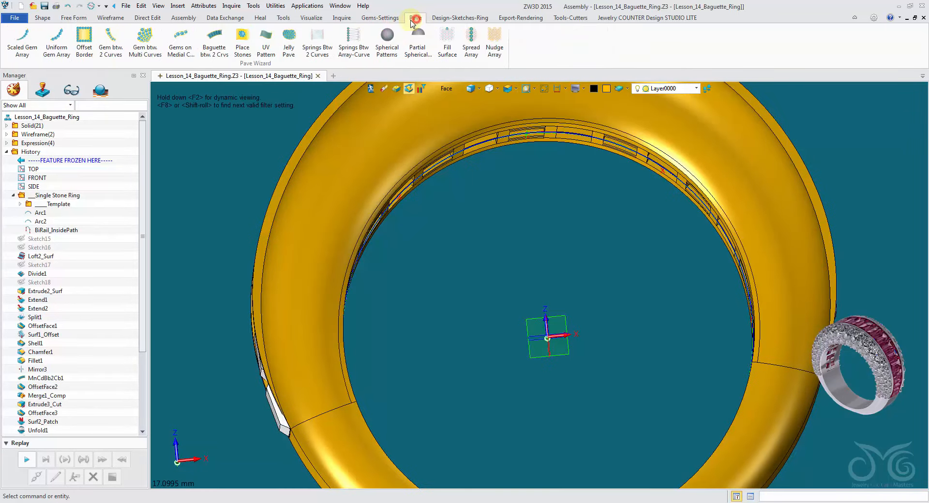
pyautogui.click(323, 48)
pyautogui.moveTo(269, 108); pyautogui.dragTo(315, 336, button='right')
pyautogui.click(293, 337)
pyautogui.click(137, 147)
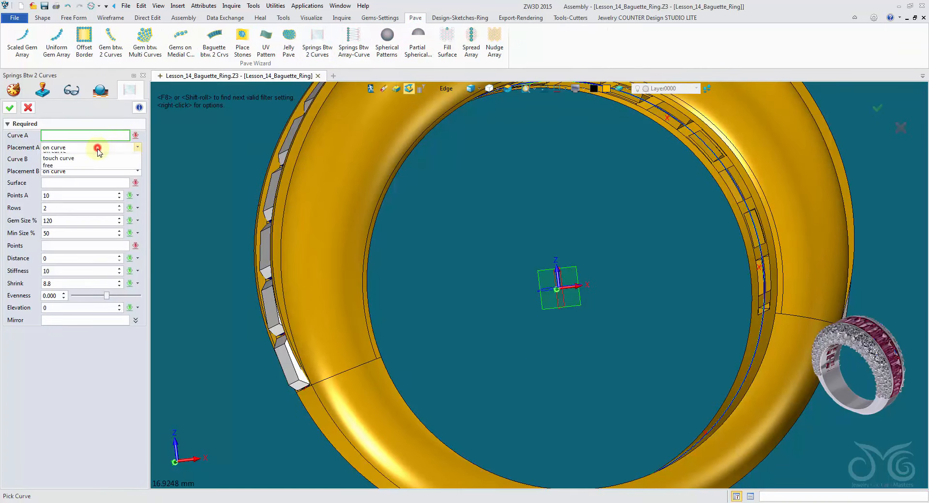
pyautogui.click(95, 165)
pyautogui.click(92, 171)
pyautogui.click(92, 186)
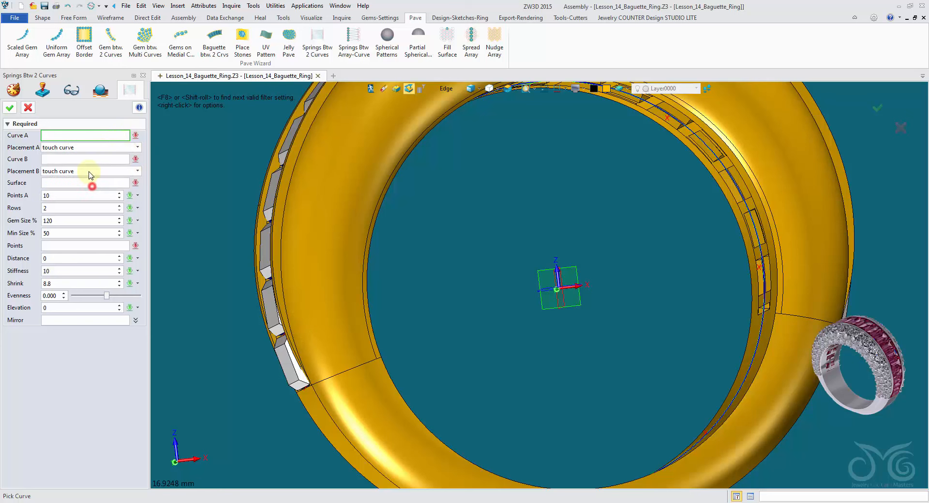
# Assign the side face's outer edge as Curve A, the inner split edge as Curve B, and the rounded face between them as Surface
pyautogui.click(289, 310)
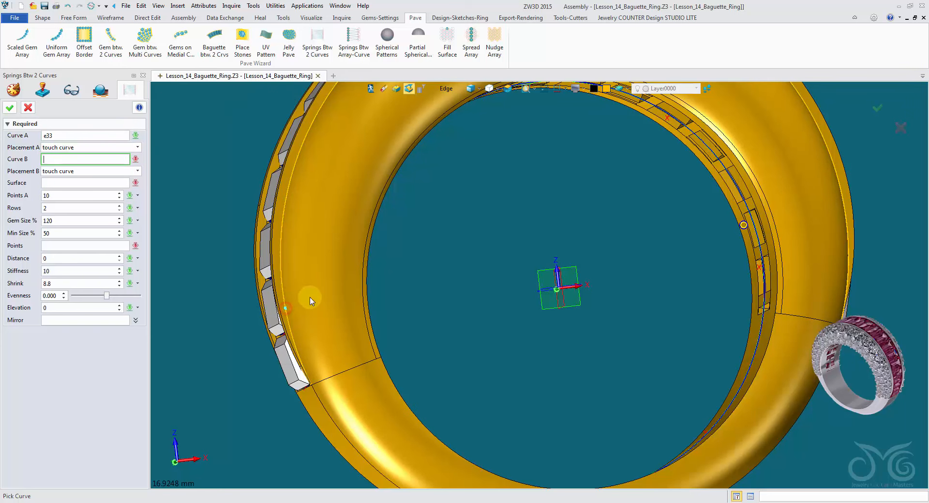
pyautogui.moveTo(291, 307); pyautogui.dragTo(284, 291, button='right')
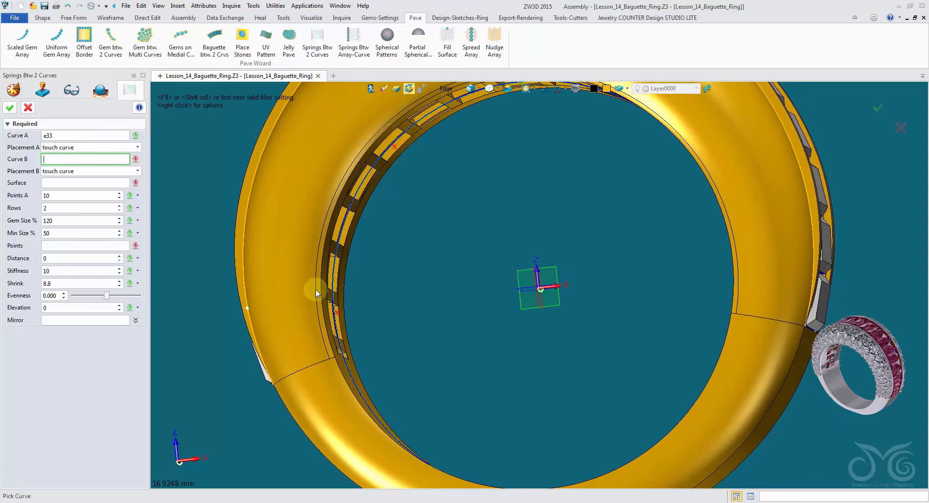
pyautogui.click(314, 289)
pyautogui.click(303, 289)
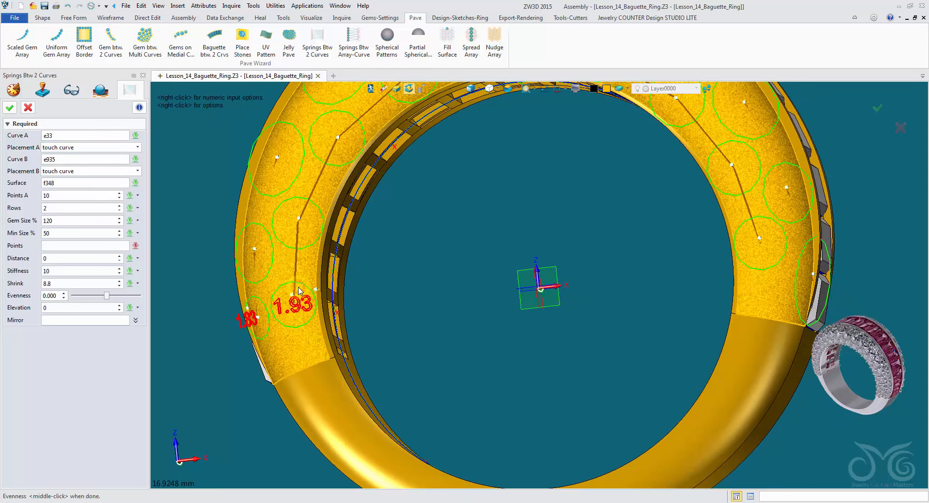
# Set the stone layout on the rounded side face to 3 rows
pyautogui.moveTo(299, 290); pyautogui.dragTo(385, 234, button='right')
pyautogui.click(68, 208)
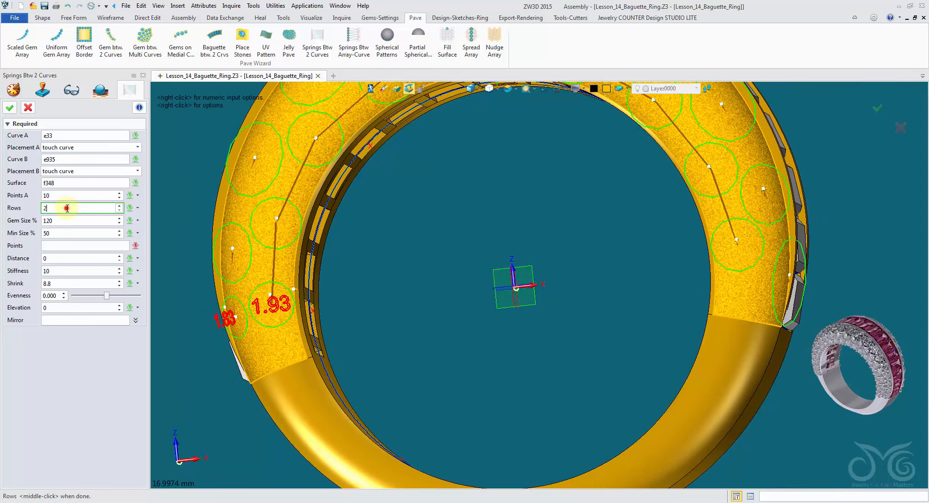
pyautogui.press('BackSpace')
pyautogui.write('3')
pyautogui.click(70, 219)
# Set the layout to 16 points along Curve A and the gem size to 100%
pyautogui.click(59, 193)
pyautogui.scroll(5, 56, 196)
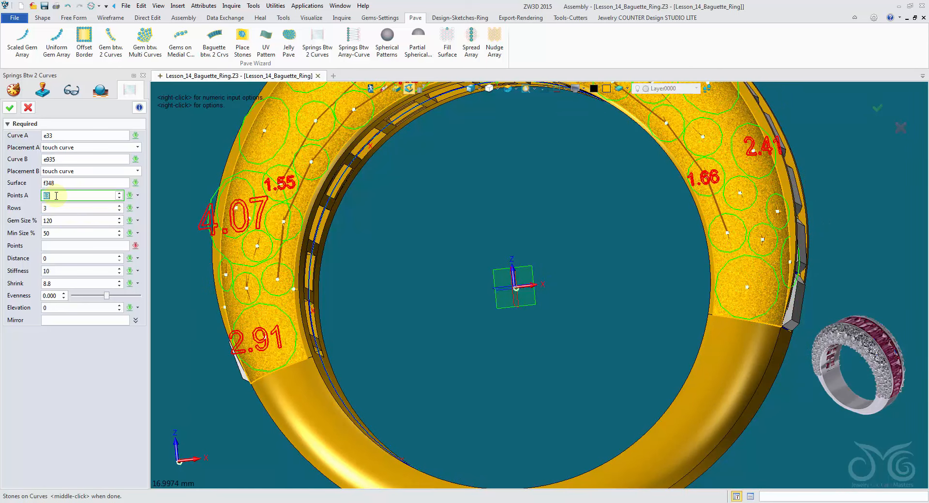
pyautogui.scroll(1, 57, 195)
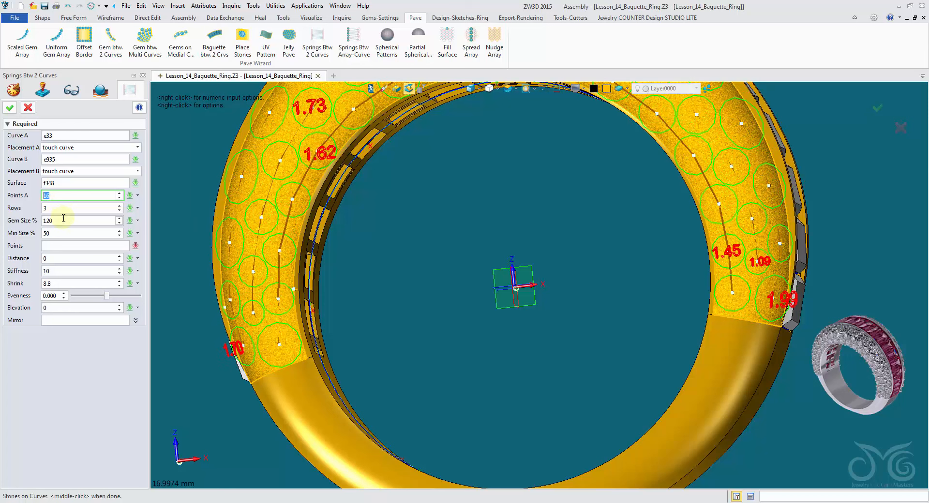
pyautogui.click(62, 221)
pyautogui.scroll(-2, 62, 220)
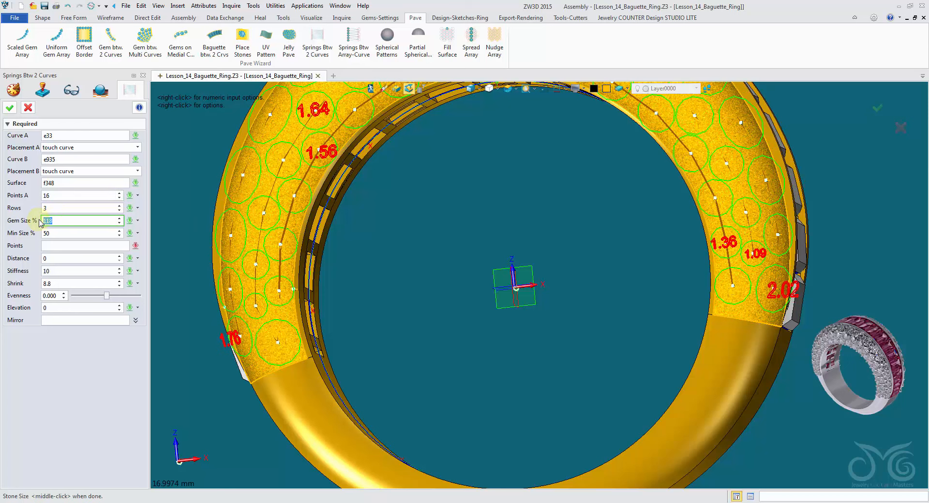
pyautogui.click(82, 259)
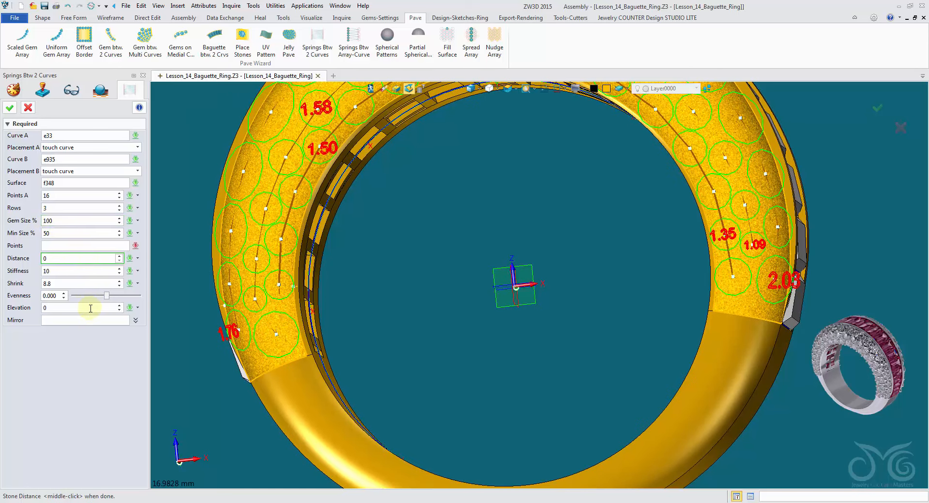
# Set the stone elevation to 0.1 and lower the evenness to -0.900
pyautogui.click(73, 308)
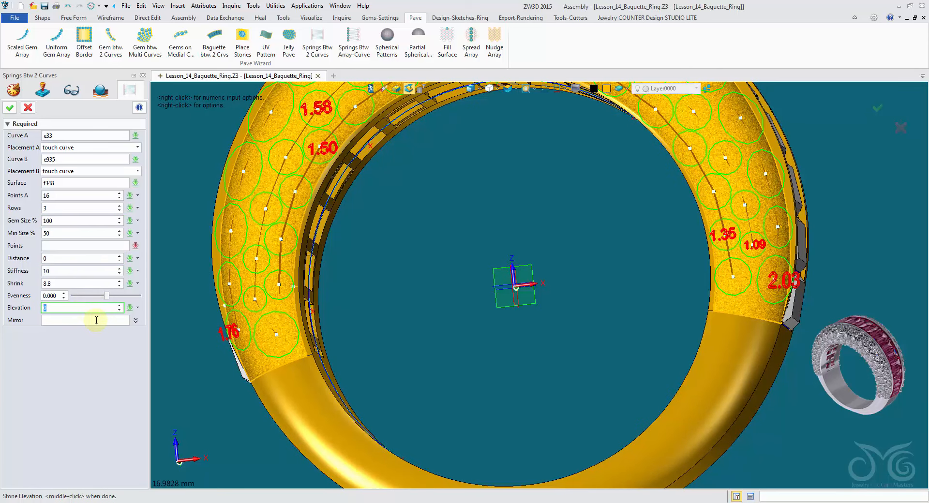
pyautogui.click(64, 285)
pyautogui.moveTo(107, 299); pyautogui.dragTo(78, 300)
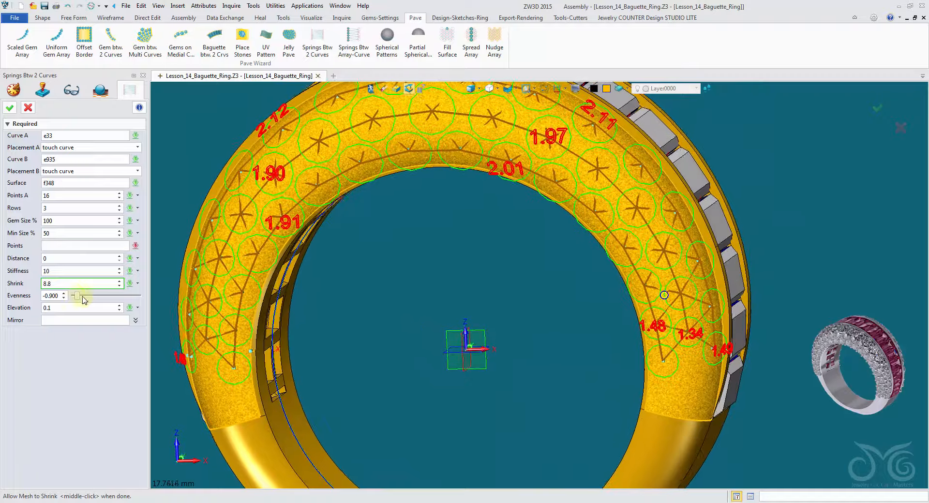
# Raise the points along Curve A to 19 and set the distance between stones to 0.05
pyautogui.click(73, 197)
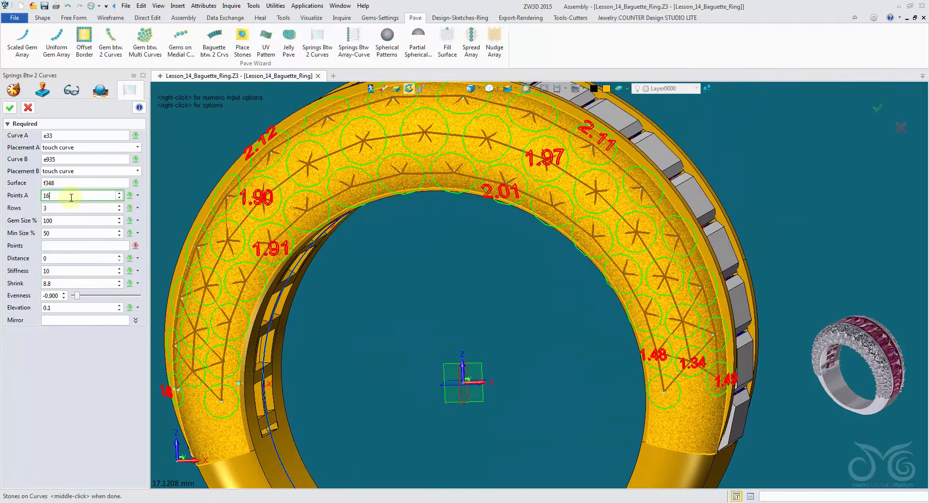
pyautogui.scroll(1, 71, 198)
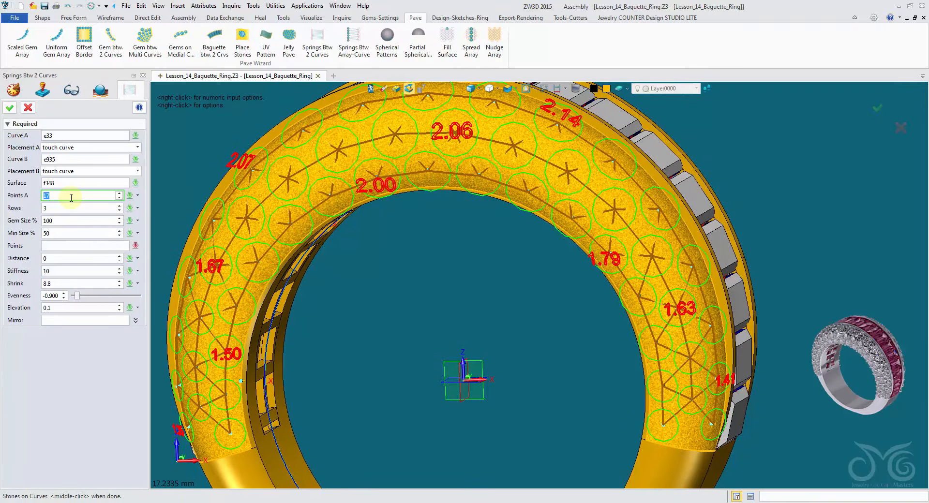
pyautogui.scroll(1, 71, 197)
pyautogui.scroll(1, 71, 198)
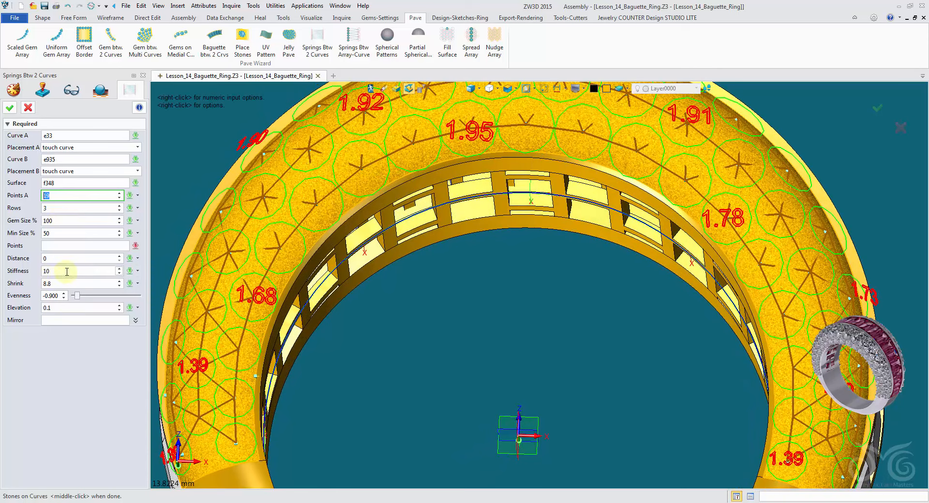
pyautogui.click(65, 257)
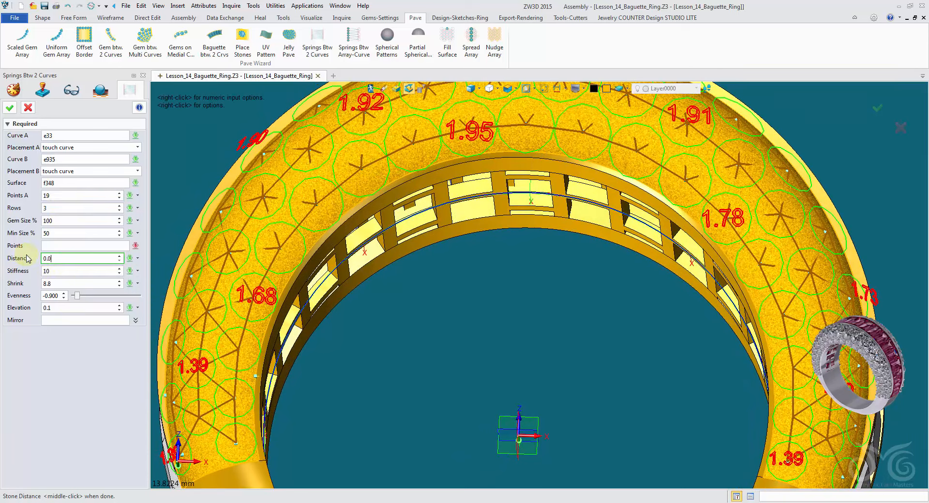
pyautogui.click(80, 235)
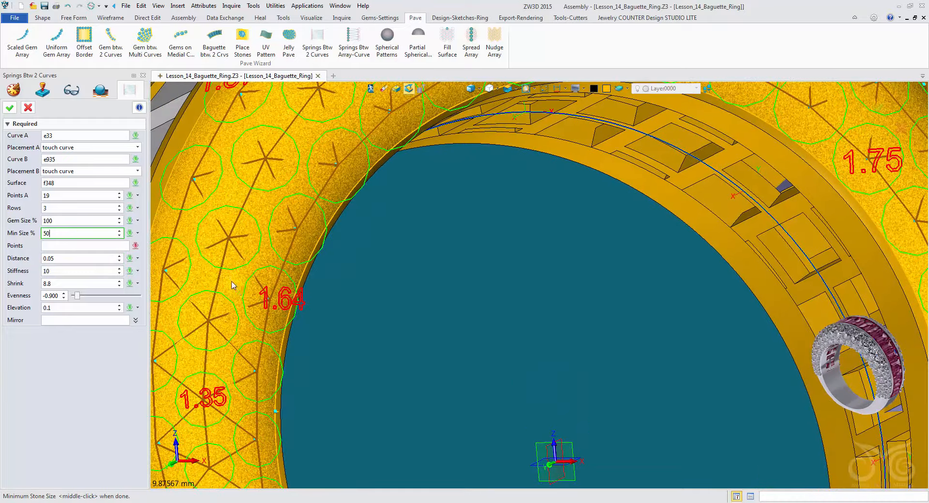
# Try up to 25 points along Curve A and bring the count back to 19
pyautogui.click(82, 195)
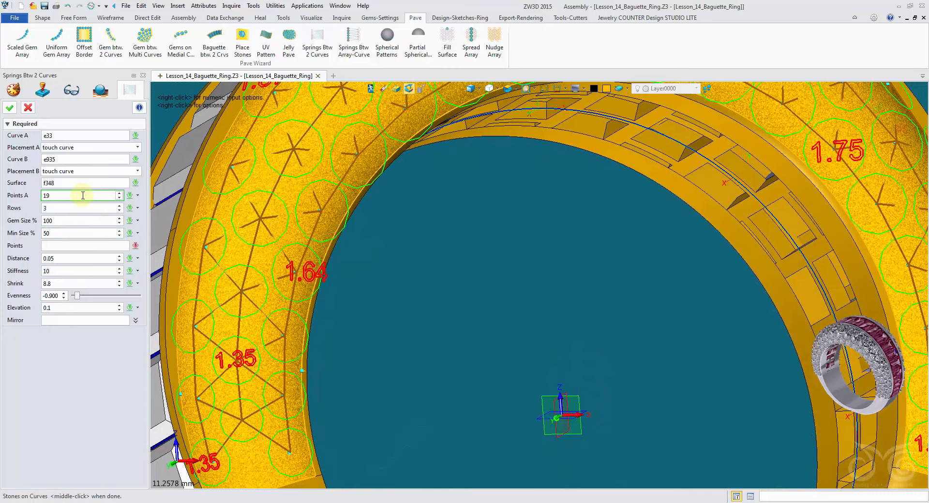
pyautogui.scroll(5, 83, 195)
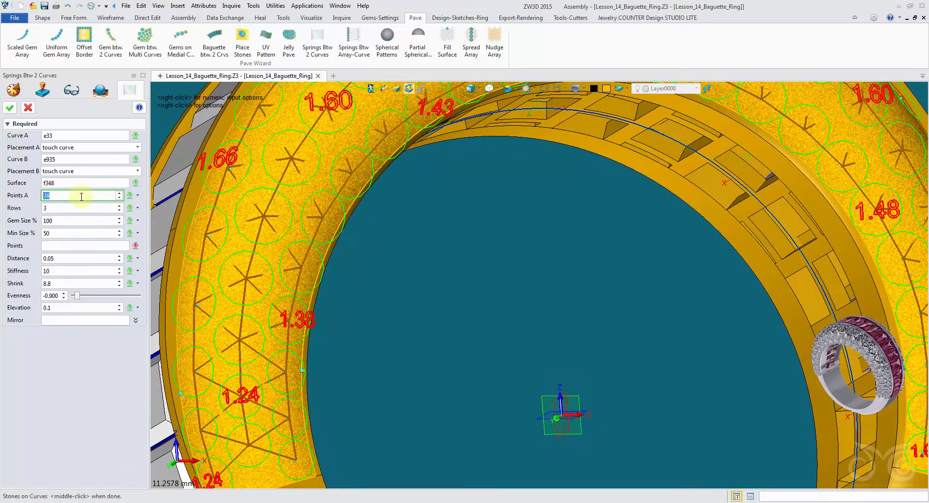
pyautogui.scroll(1, 82, 196)
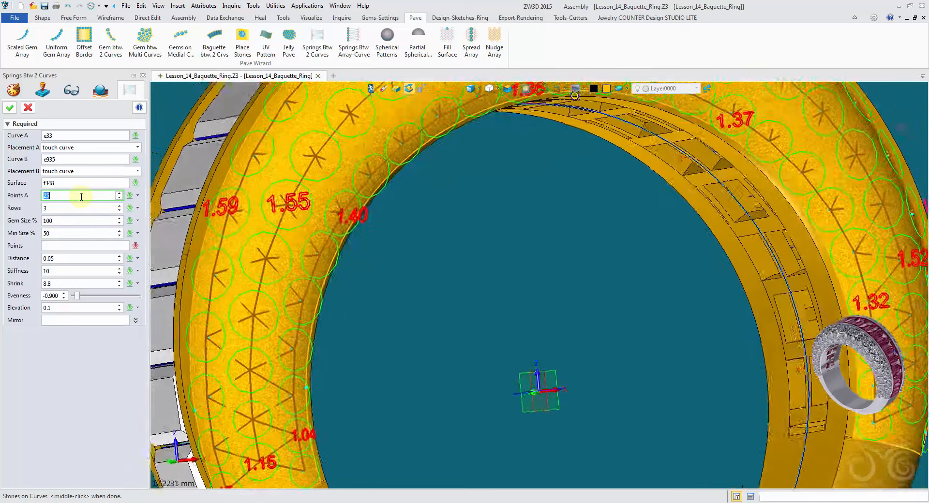
pyautogui.press('Down')
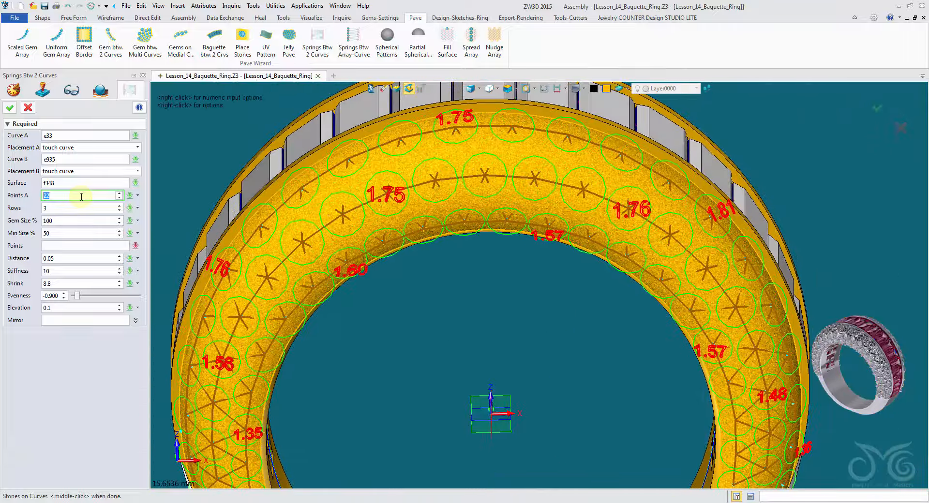
pyautogui.press('Down')
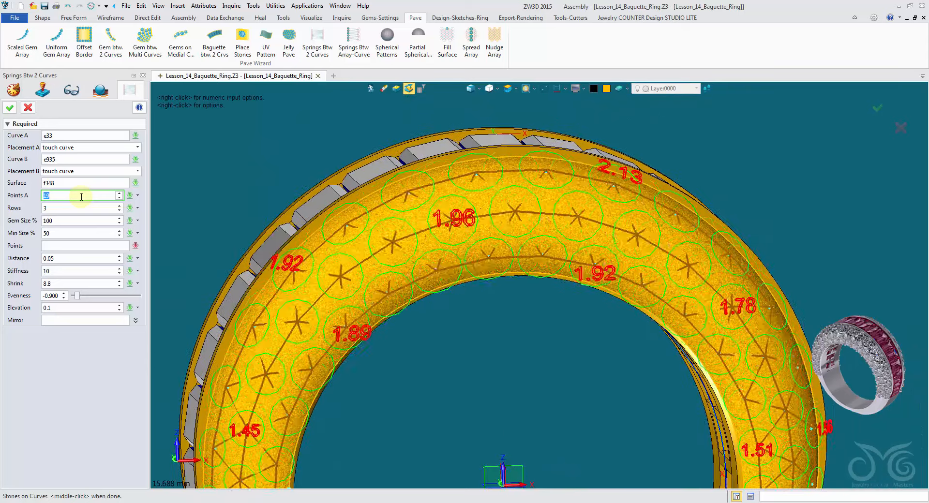
pyautogui.press('Up')
pyautogui.press('Up')
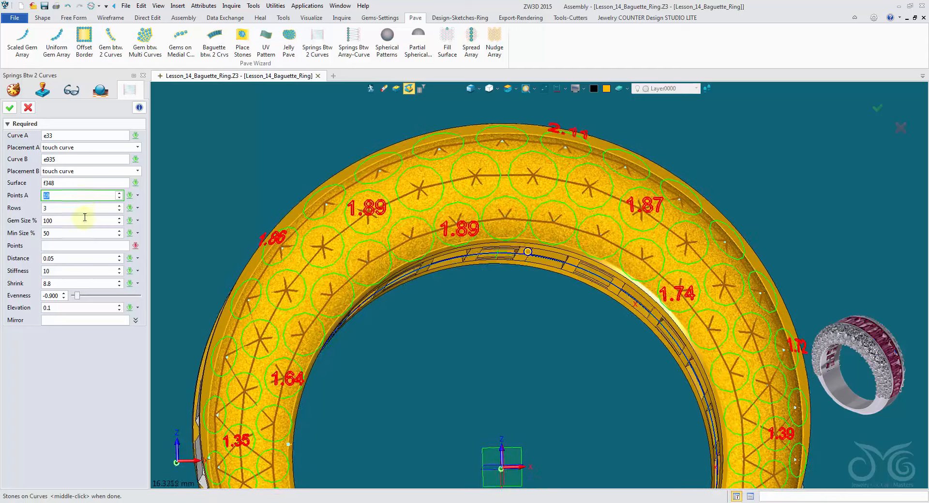
# Try a gem size of 104% for the layout and return it to 100%
pyautogui.click(84, 219)
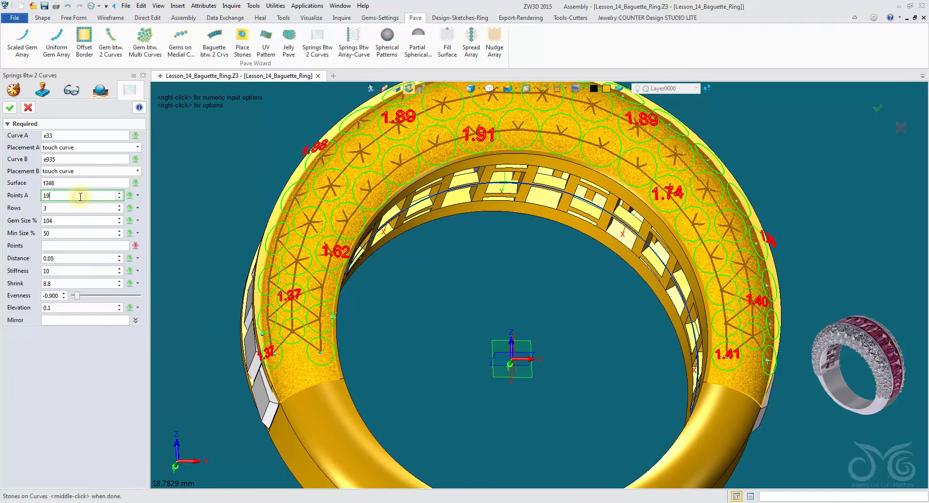
pyautogui.press('Down')
pyautogui.press('Up')
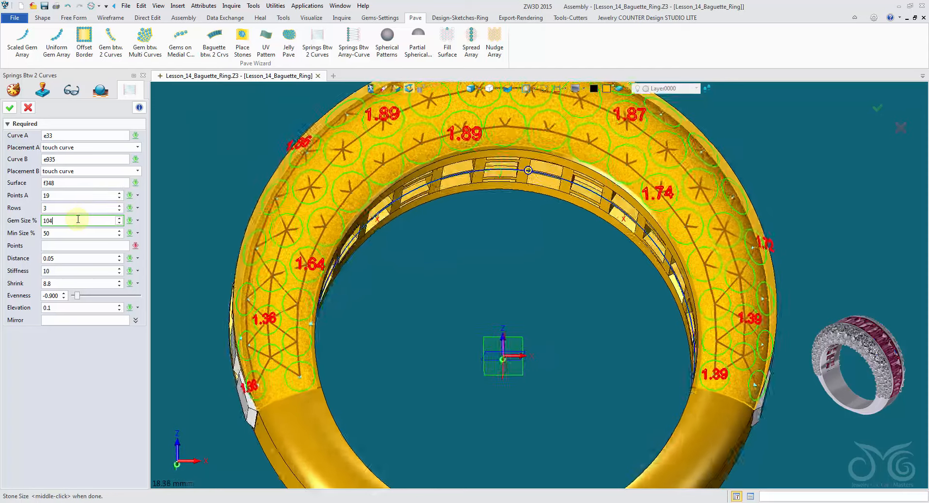
pyautogui.press('Down')
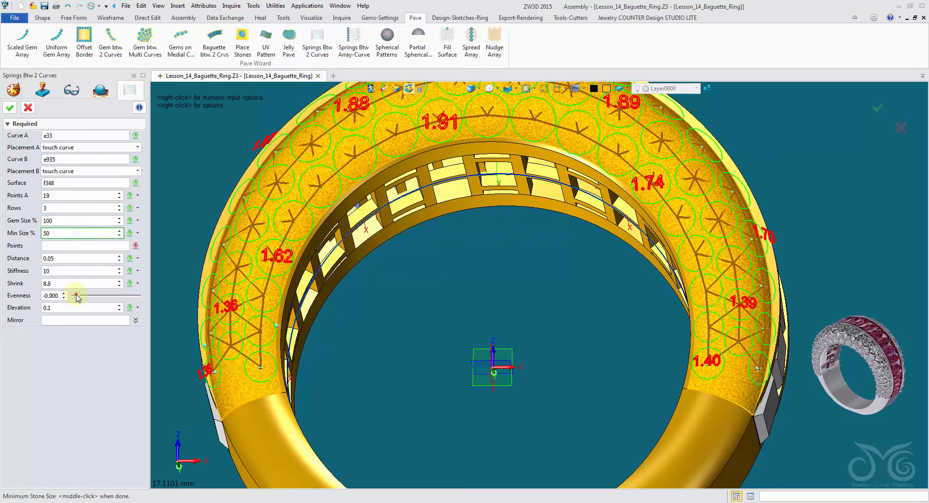
# Set the layout's evenness to -0.800 and the points along Curve A to 20
pyautogui.moveTo(80, 298); pyautogui.dragTo(83, 299)
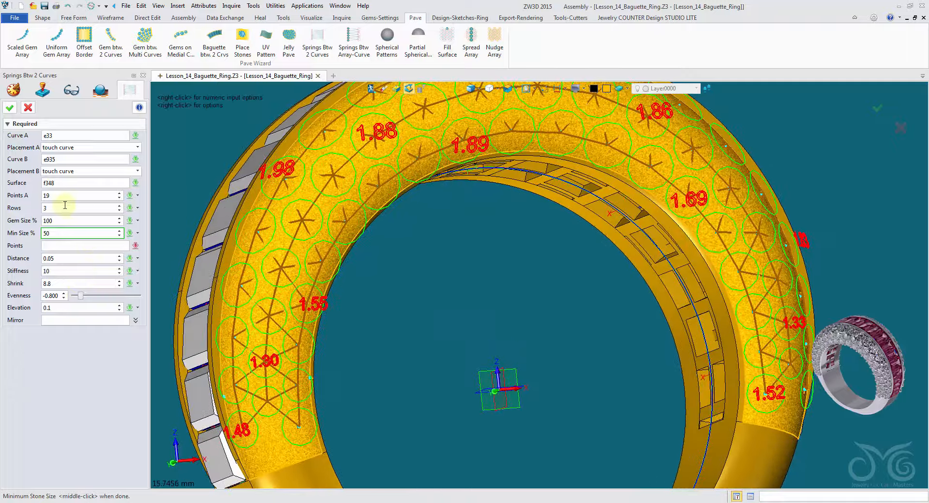
pyautogui.scroll(1, 61, 194)
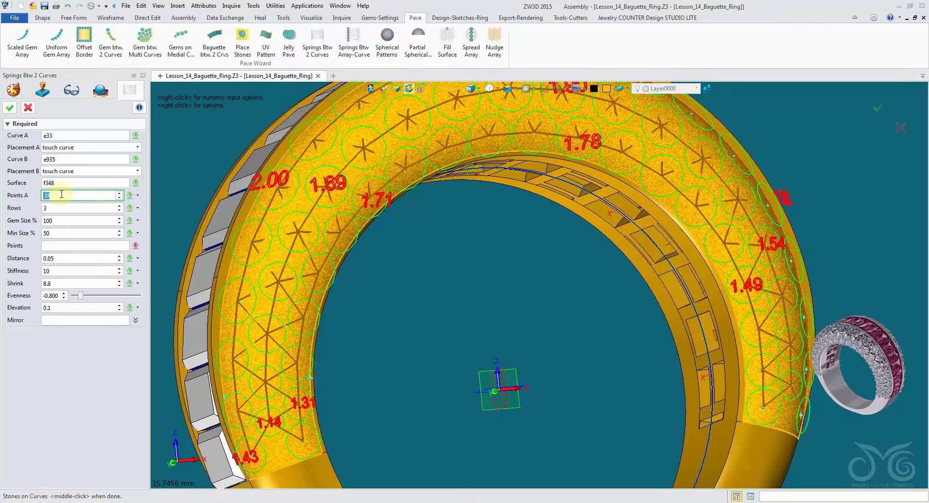
pyautogui.scroll(-1, 61, 194)
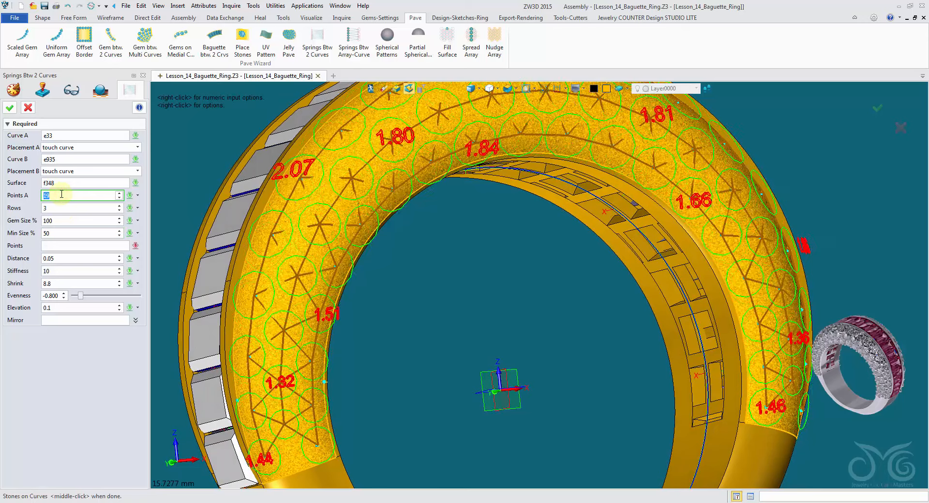
pyautogui.scroll(1, 62, 194)
pyautogui.scroll(1, 62, 194)
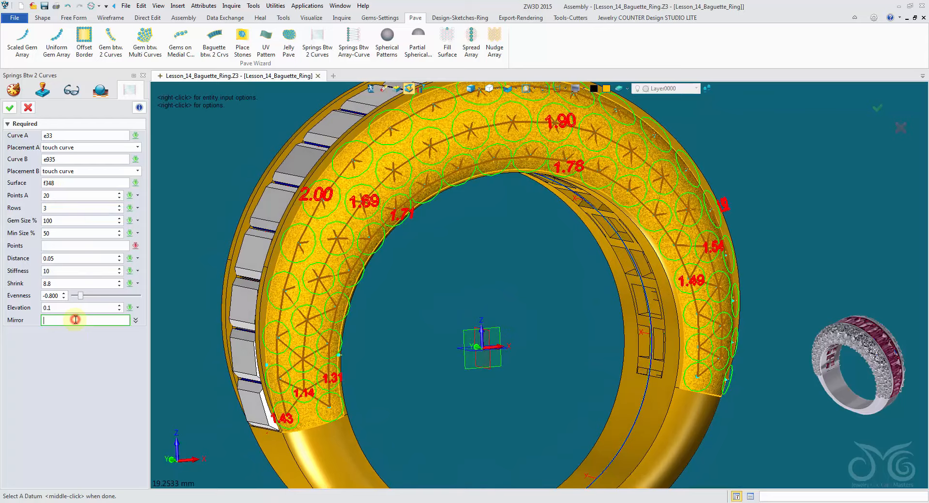
# Mirror the stone layout about the FRONT datum plane and create the stones
pyautogui.moveTo(409, 449); pyautogui.dragTo(461, 380, button='middle')
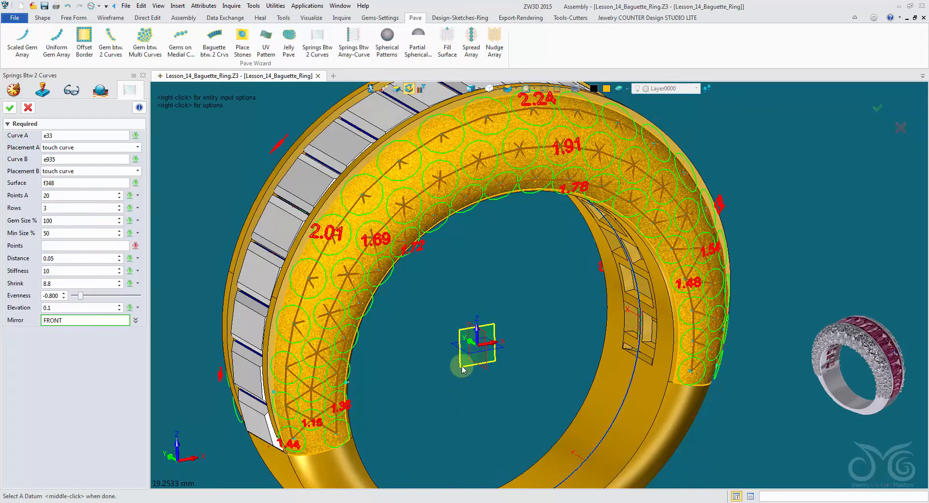
pyautogui.click(462, 366)
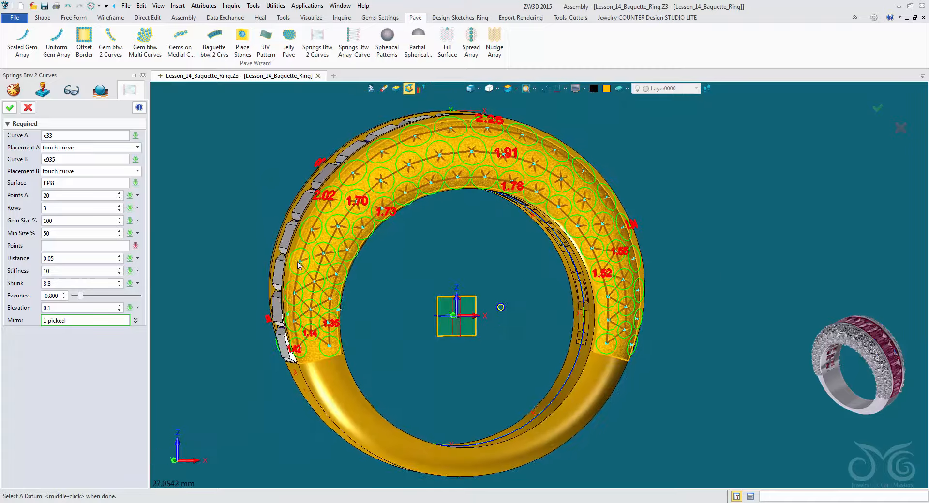
pyautogui.click(9, 107)
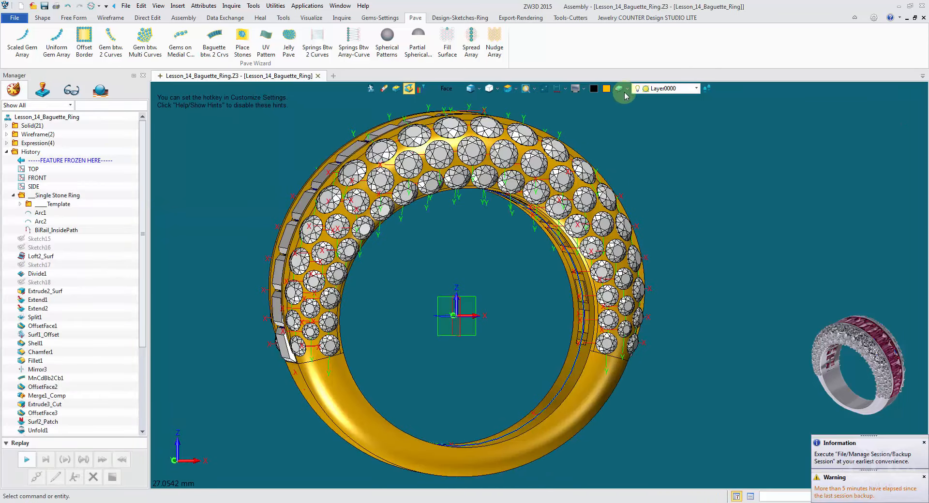
# Hide the JCD datums layer and view the stones on the opposite side of the ring
pyautogui.click(666, 89)
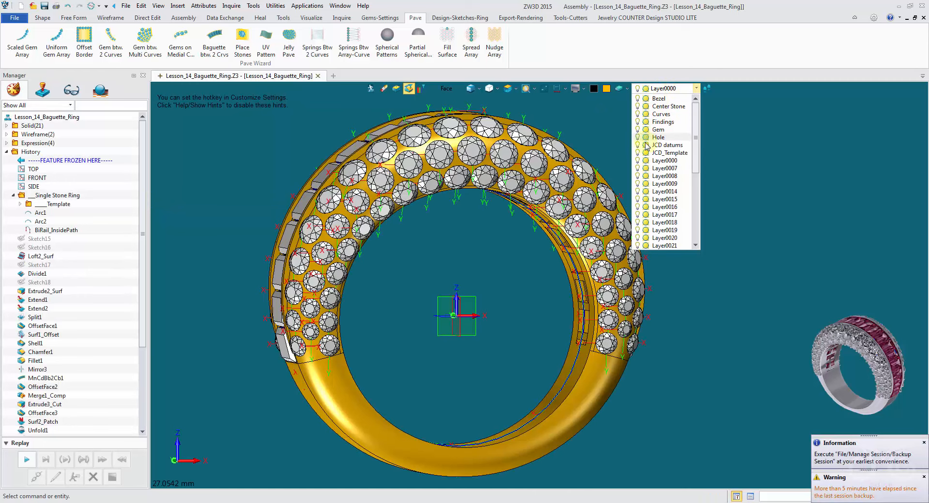
pyautogui.click(685, 90)
pyautogui.moveTo(699, 146); pyautogui.dragTo(624, 146, button='right')
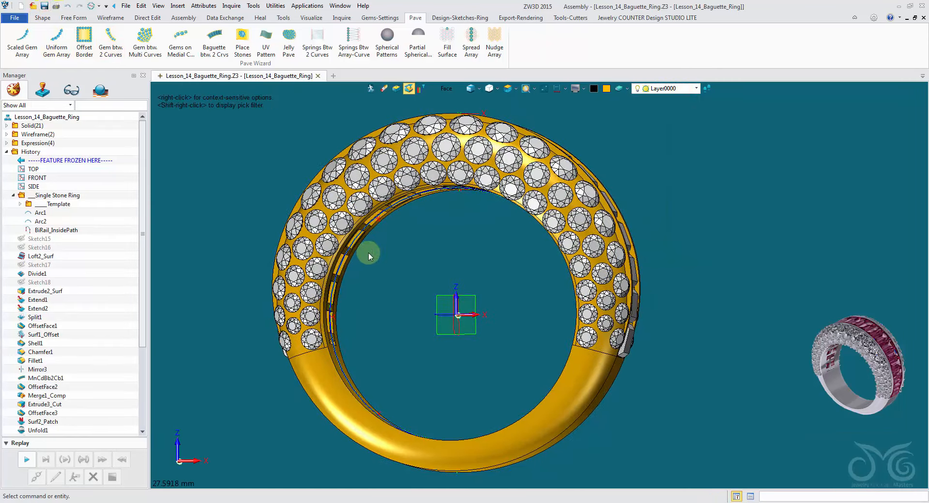
pyautogui.moveTo(369, 257); pyautogui.dragTo(385, 261, button='right')
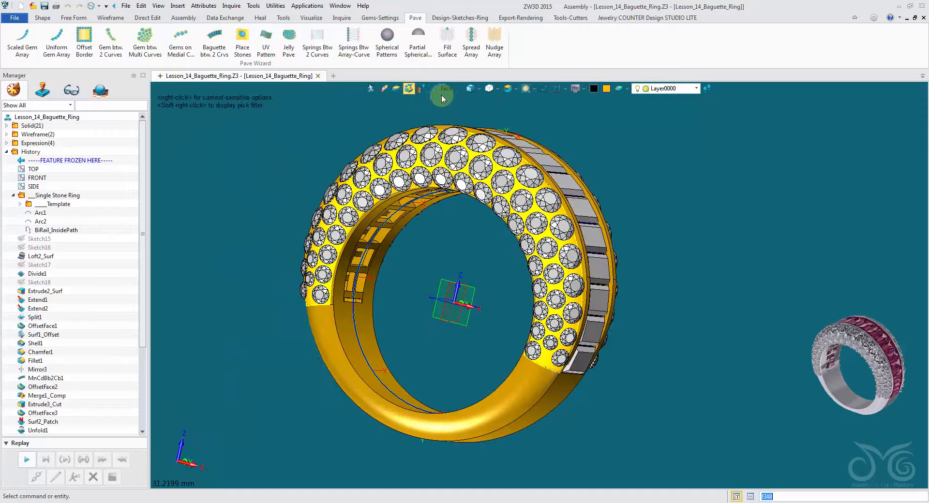
# Set the pick filter to Shape and examine the ring's metal bodies and the baguette openings inside the band
pyautogui.click(463, 176)
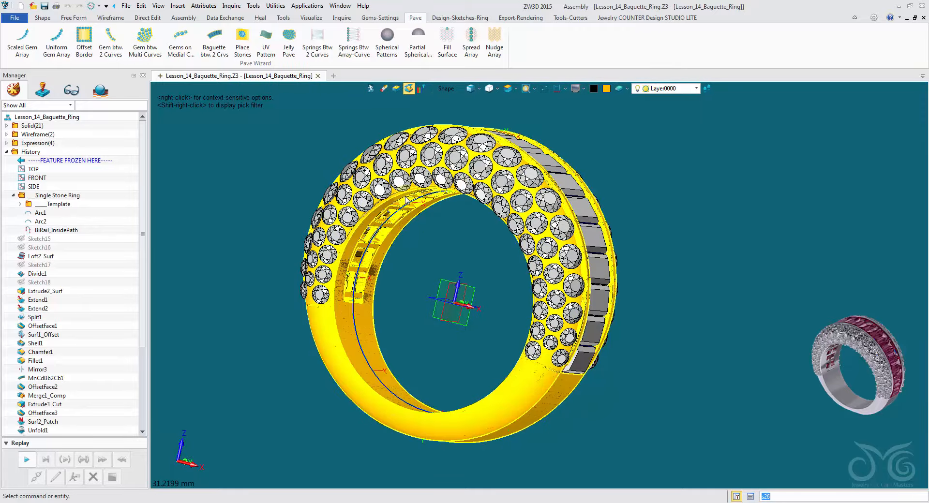
pyautogui.moveTo(414, 215); pyautogui.dragTo(403, 256, button='right')
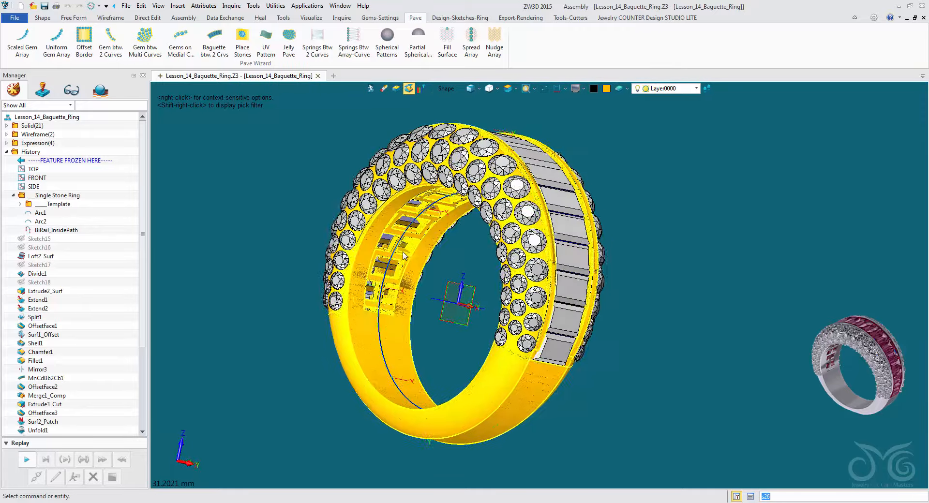
pyautogui.moveTo(404, 222); pyautogui.dragTo(423, 222, button='right')
pyautogui.scroll(5, 422, 223)
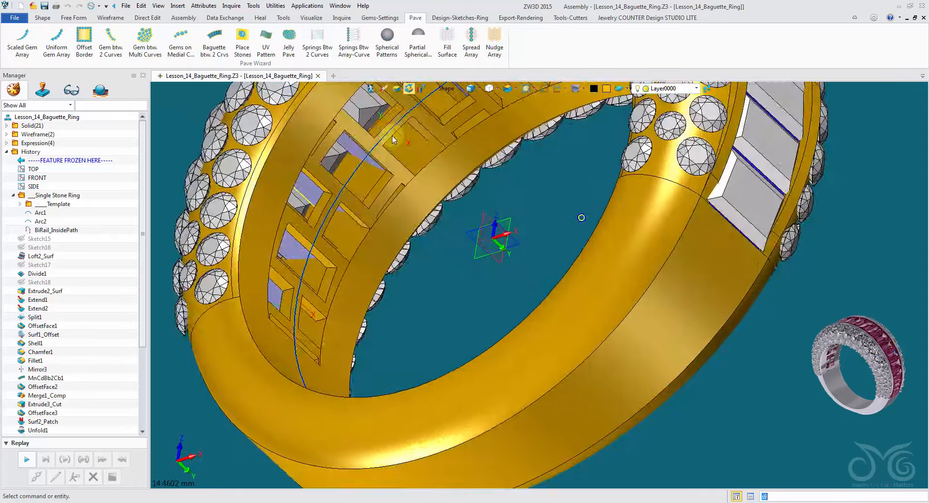
pyautogui.moveTo(360, 165); pyautogui.dragTo(436, 135, button='right')
pyautogui.scroll(-5, 378, 158)
# Combine all the separate metal bodies with the ring shank as an addition, using the shank as the base
pyautogui.click(43, 18)
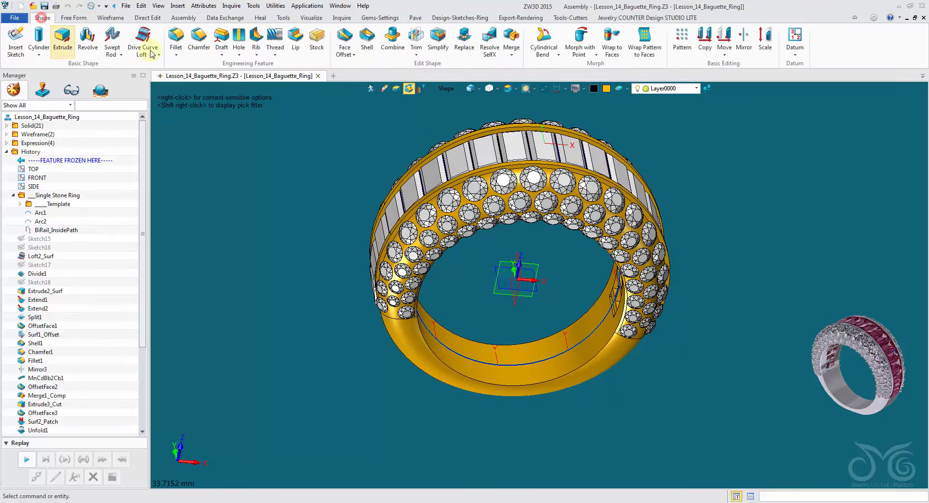
pyautogui.click(388, 50)
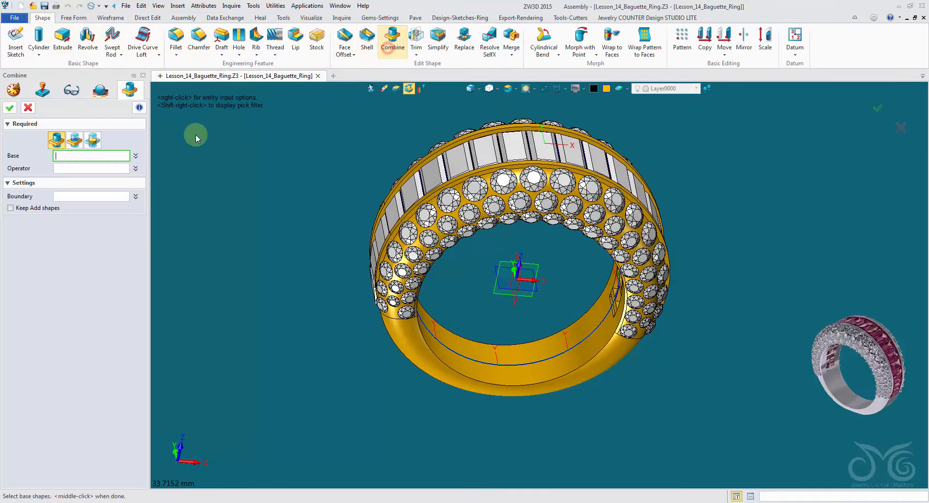
pyautogui.click(408, 320)
pyautogui.scroll(-2, 341, 228)
pyautogui.moveTo(341, 227); pyautogui.dragTo(334, 177, button='right')
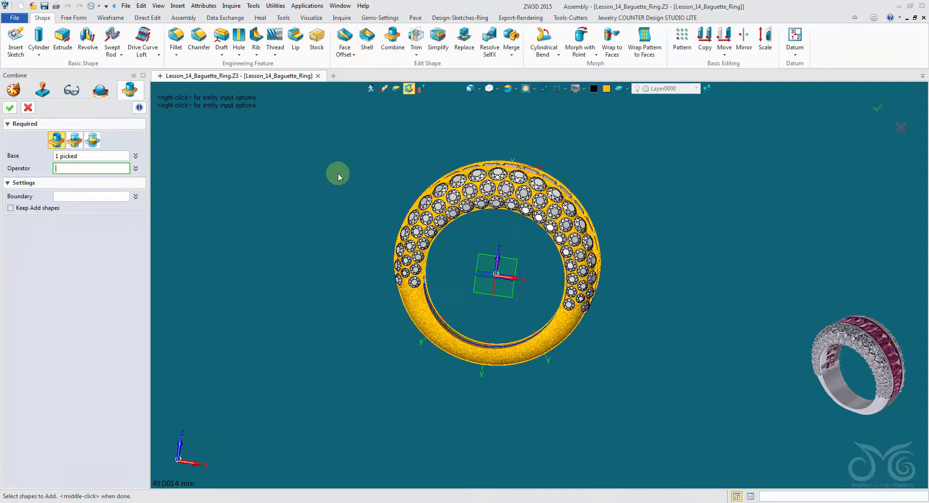
pyautogui.moveTo(574, 322); pyautogui.dragTo(706, 406)
pyautogui.moveTo(709, 407); pyautogui.dragTo(416, 295, button='right')
pyautogui.scroll(1, 416, 295)
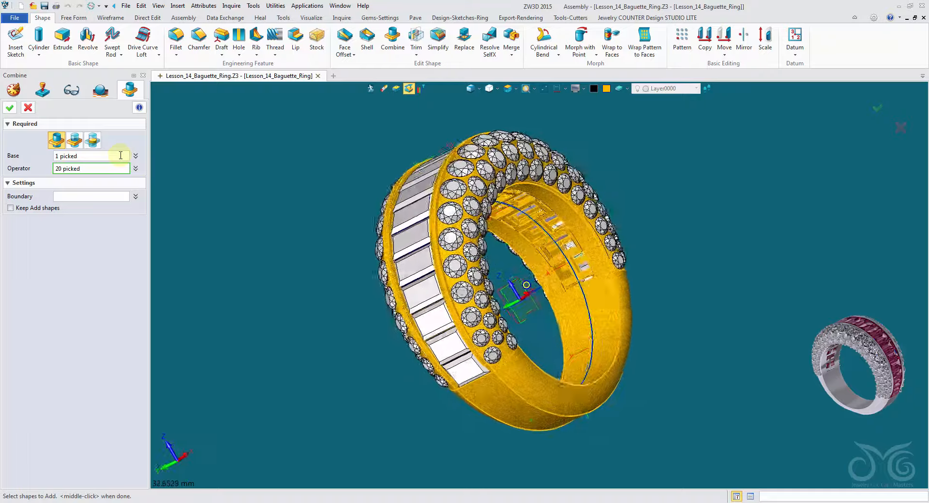
pyautogui.click(10, 108)
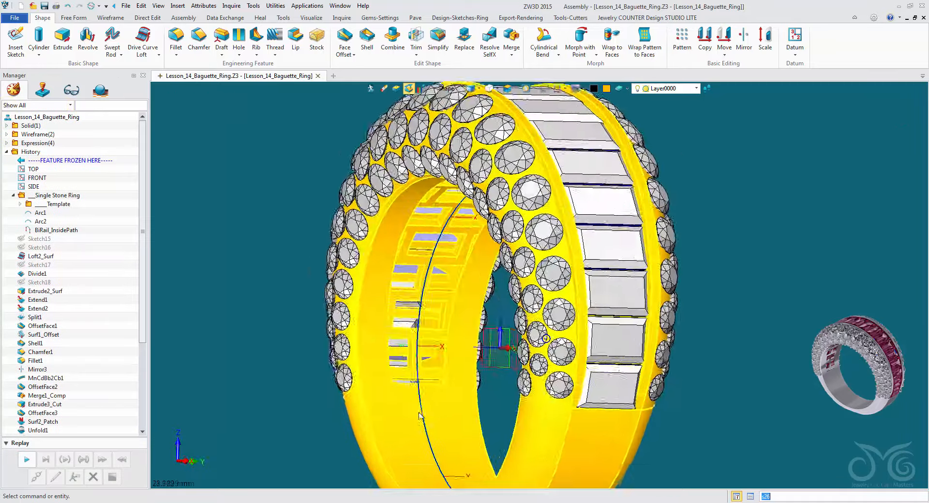
pyautogui.moveTo(474, 310); pyautogui.dragTo(488, 379, button='middle')
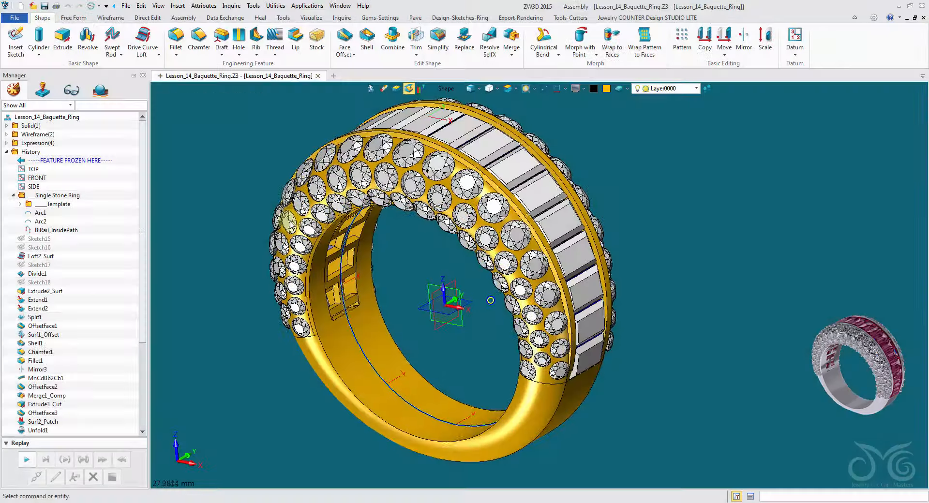
pyautogui.moveTo(571, 310); pyautogui.dragTo(490, 259, button='middle')
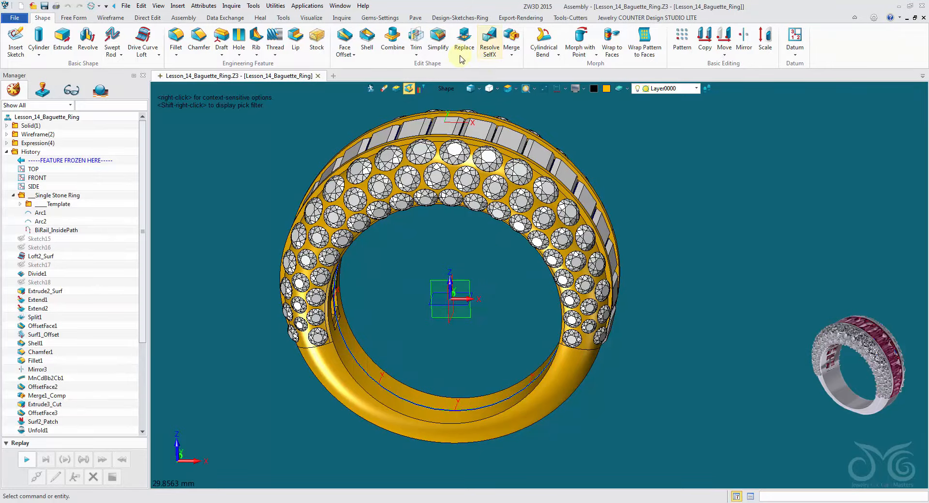
pyautogui.click(395, 20)
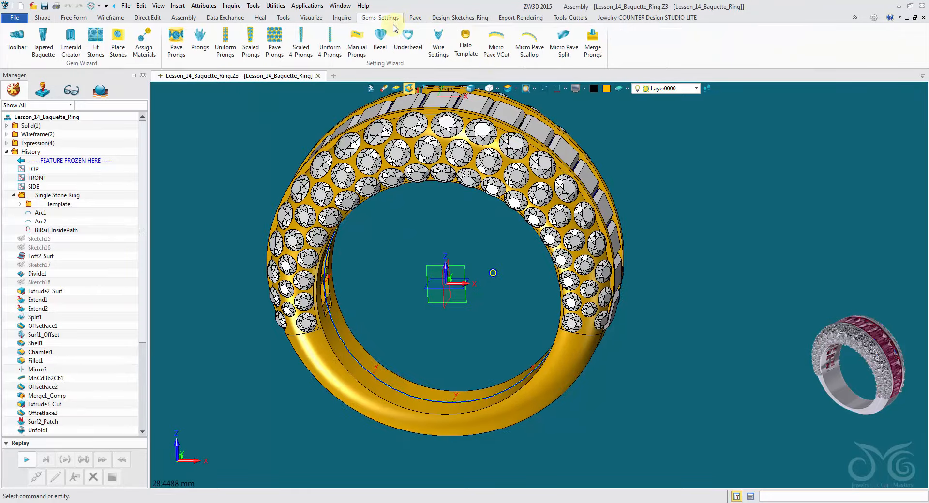
pyautogui.click(274, 52)
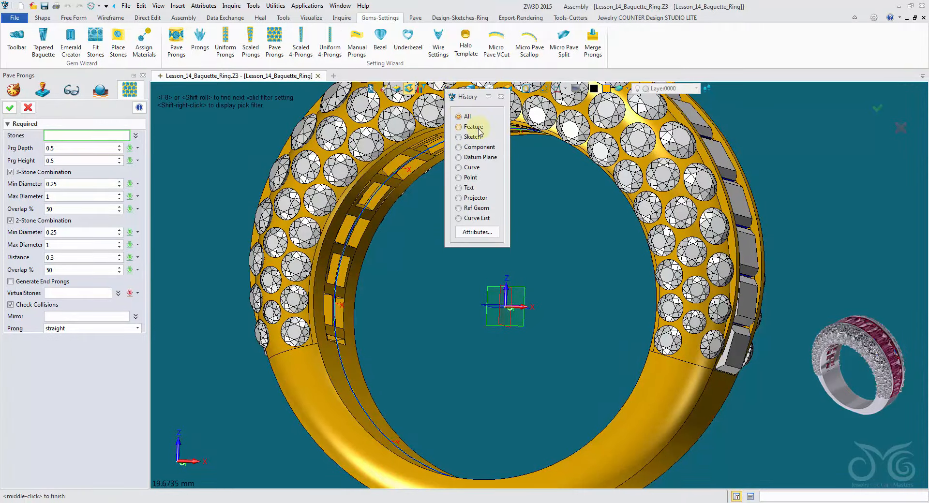
pyautogui.click(478, 127)
pyautogui.click(455, 136)
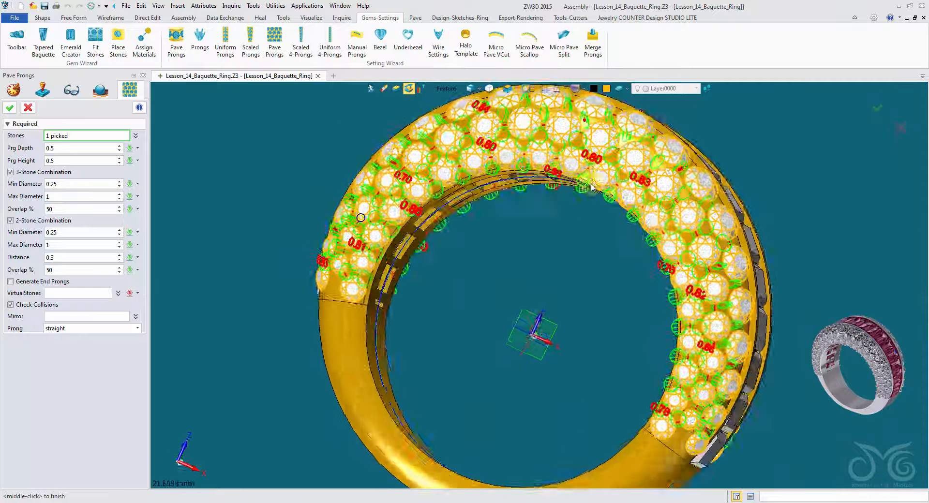
pyautogui.click(28, 108)
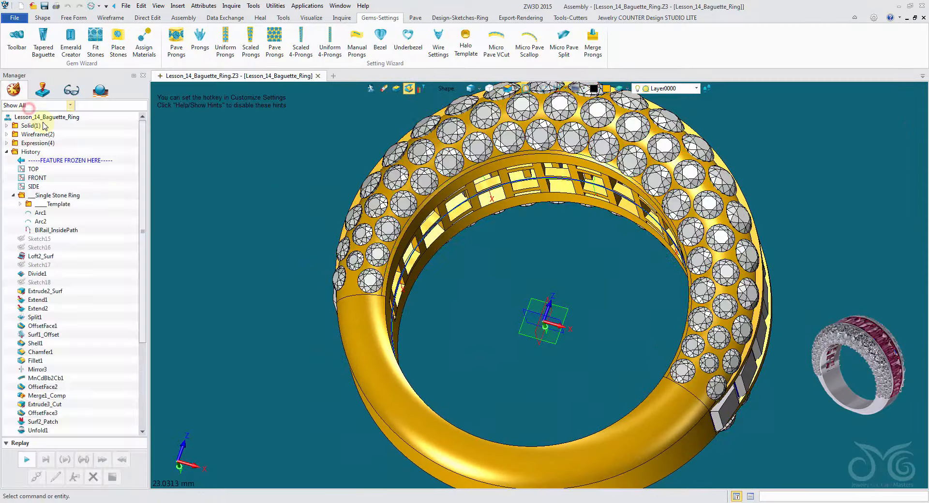
# Set up scaled prongs on the 20 round stones of the row beside the baguettes, with height 0.4 and overlap 15%
pyautogui.click(257, 49)
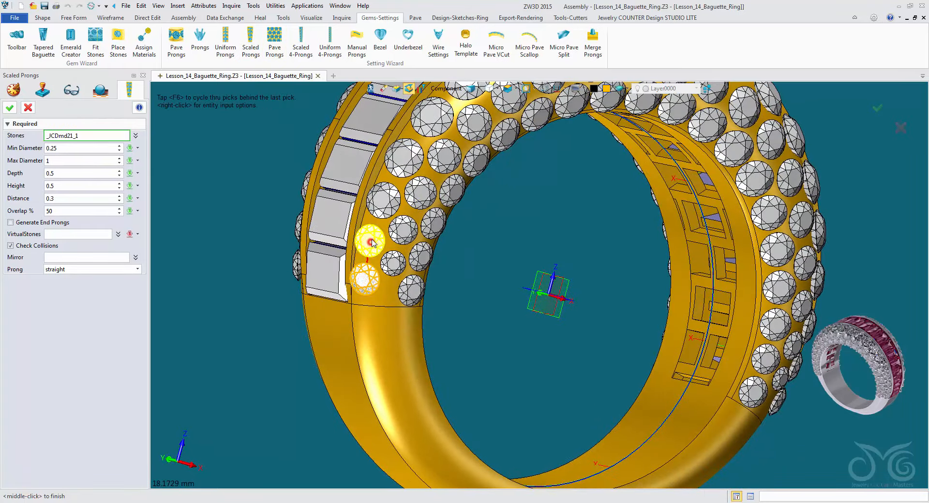
pyautogui.click(398, 166)
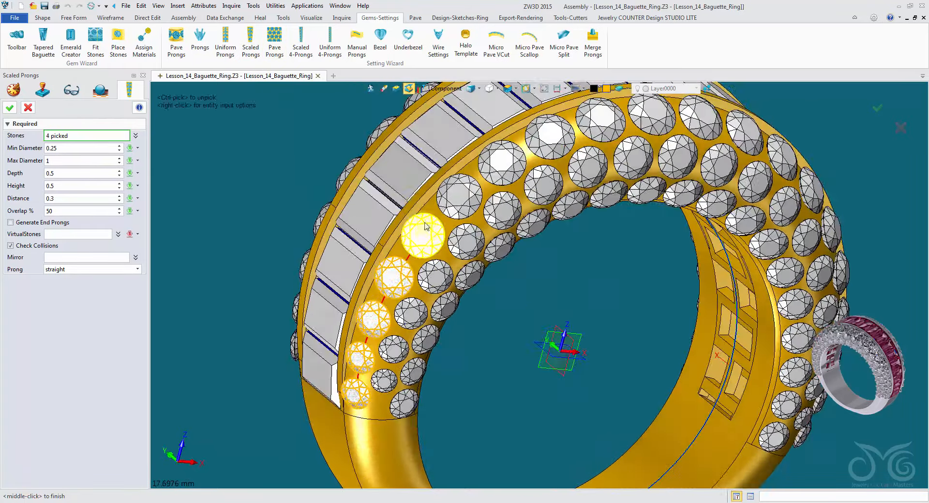
pyautogui.click(544, 140)
pyautogui.click(551, 187)
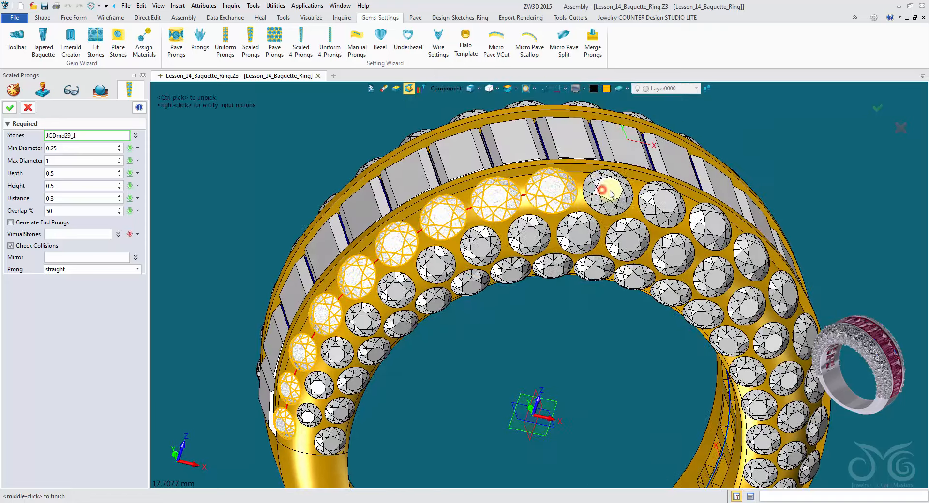
pyautogui.click(609, 192)
pyautogui.click(597, 219)
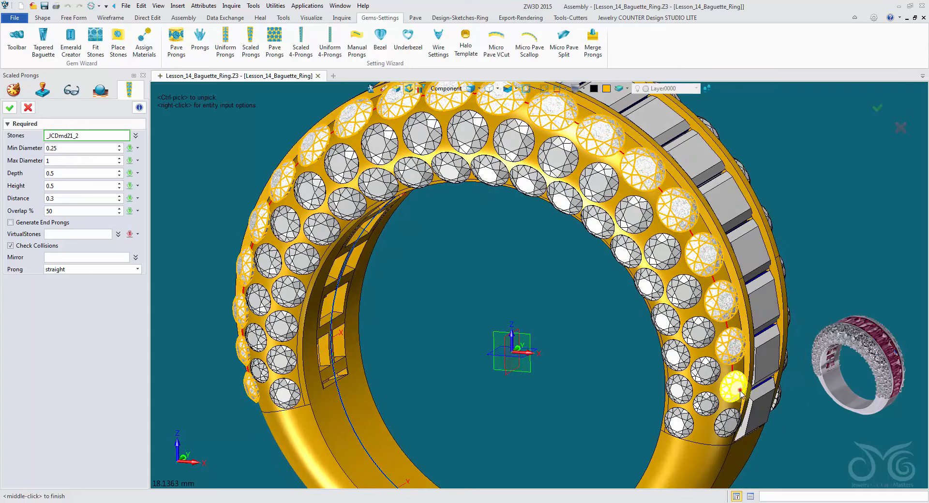
pyautogui.moveTo(168, 309); pyautogui.dragTo(140, 273, button='right')
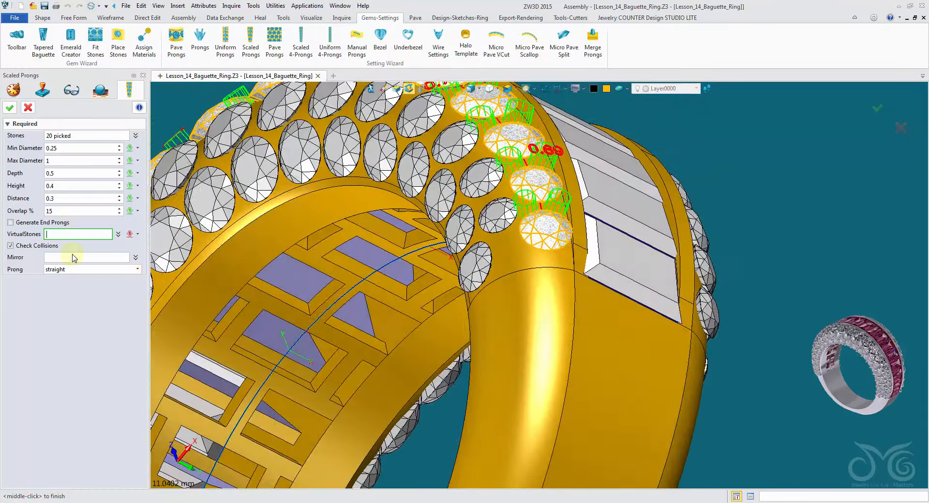
# Mirror the outer row's scaled prongs about the FRONT datum plane and create them on both sides of the ring
pyautogui.click(72, 255)
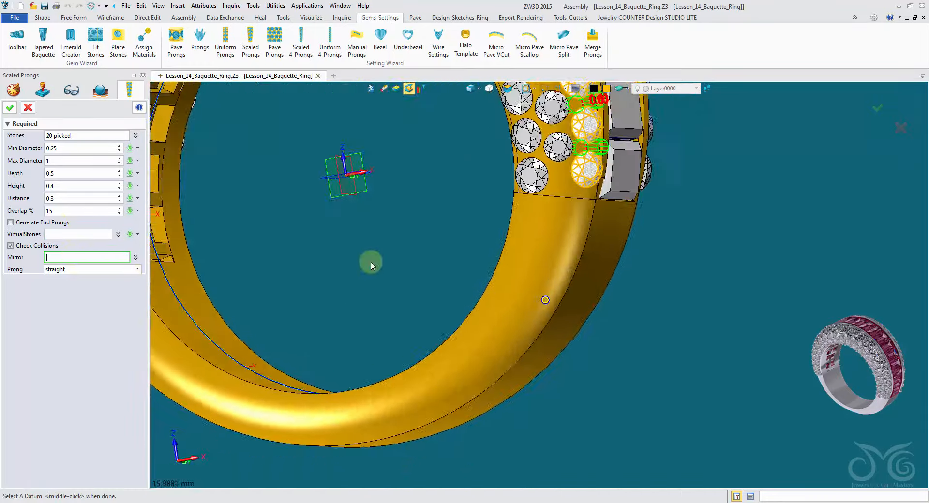
pyautogui.click(318, 198)
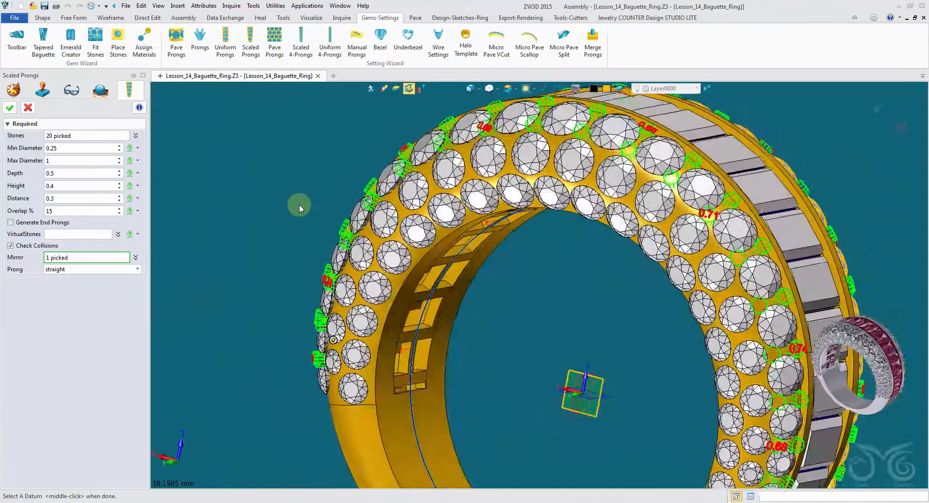
pyautogui.click(11, 107)
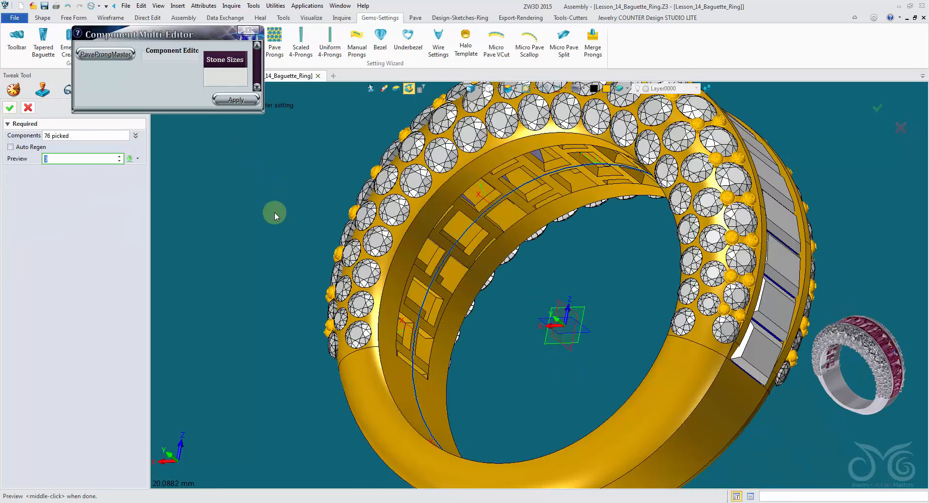
# Select all PaveProngMaster components in the multi-editor, examine the outer-row prongs around the ring and leave the editor without changes
pyautogui.click(104, 56)
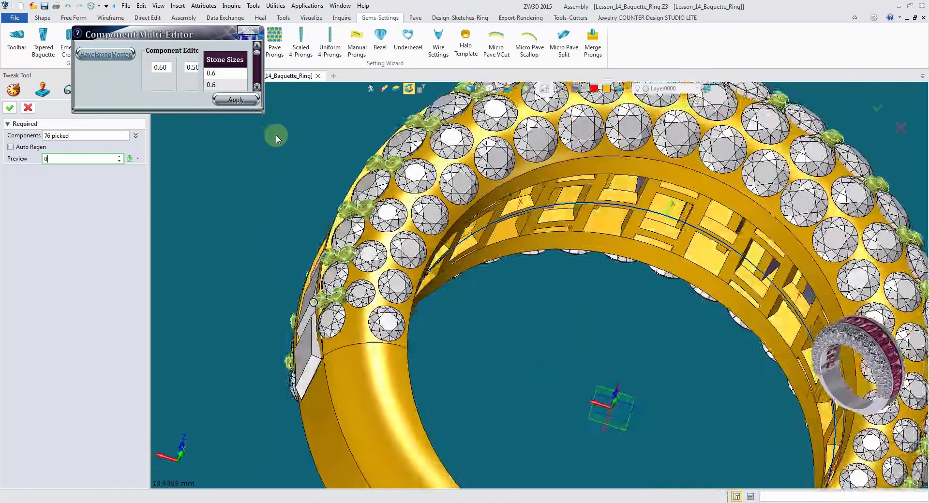
pyautogui.moveTo(275, 136); pyautogui.dragTo(677, 310, button='right')
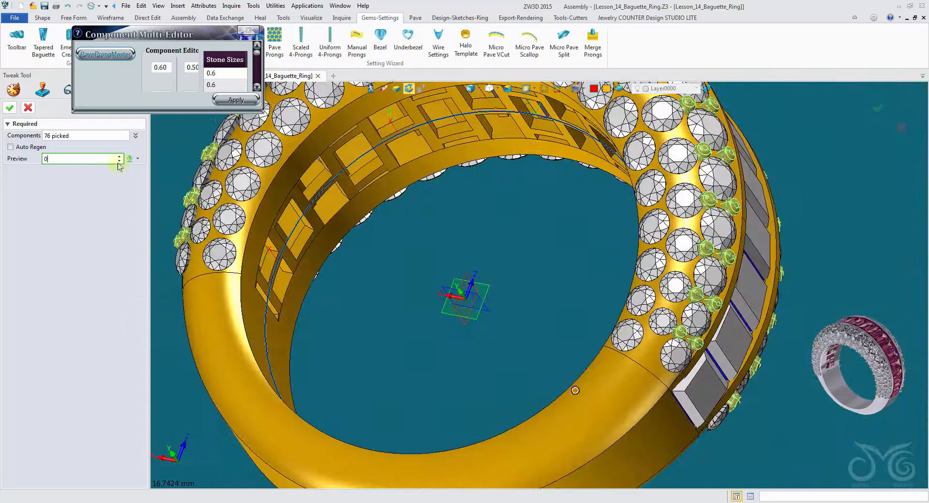
pyautogui.click(27, 107)
pyautogui.moveTo(183, 170); pyautogui.dragTo(192, 173, button='right')
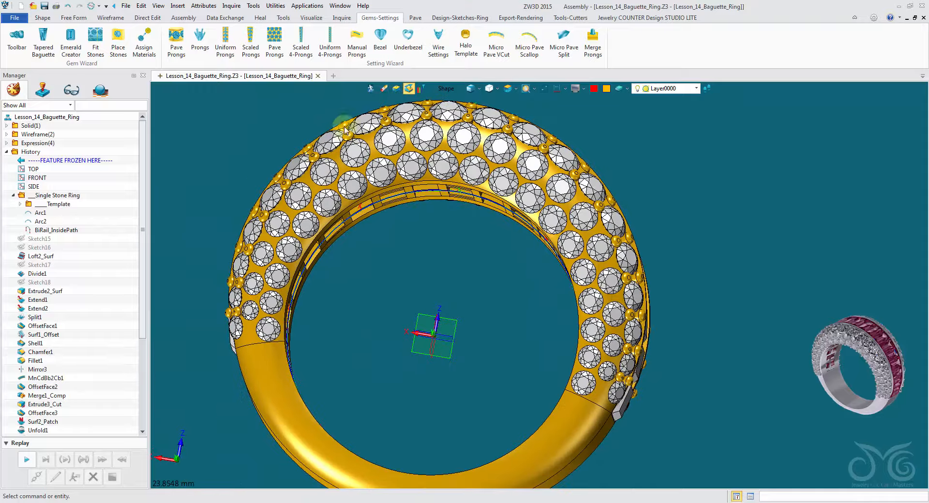
# Start Scaled Prongs for the middle pavé row and select all 19 of its stones in sequence around the ring
pyautogui.click(252, 48)
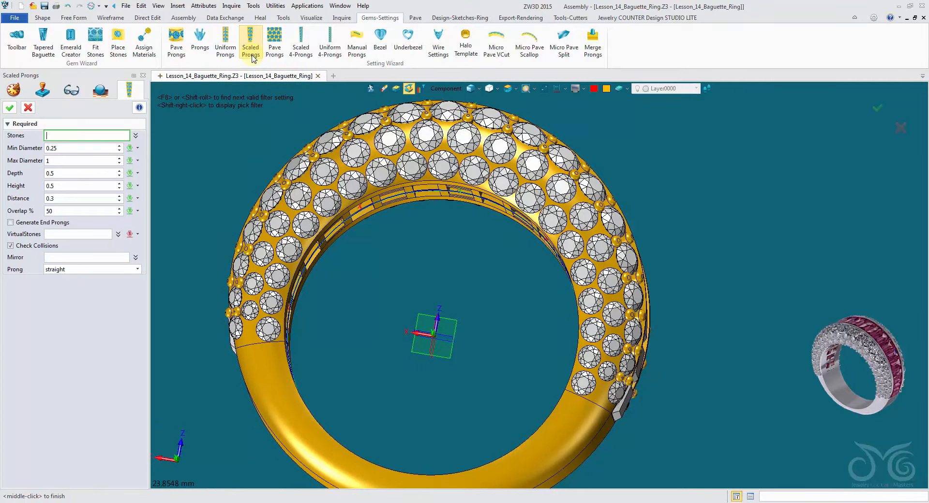
pyautogui.click(250, 312)
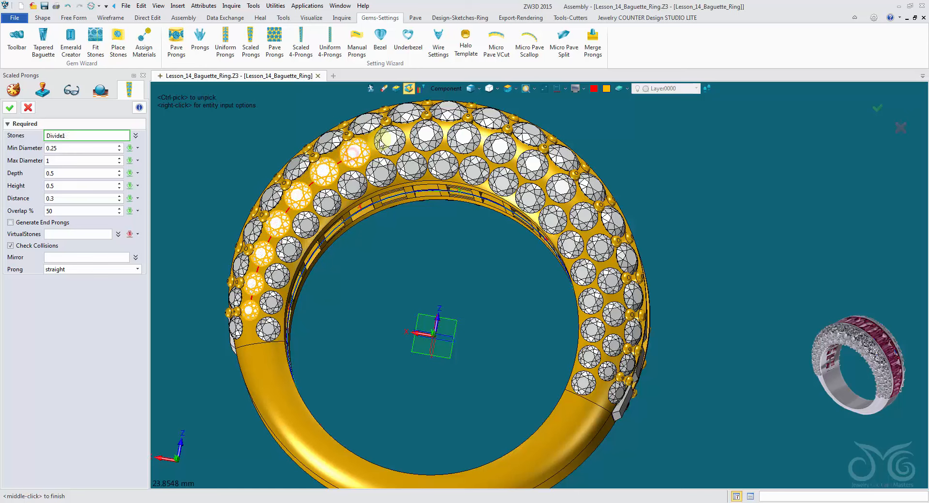
pyautogui.click(432, 133)
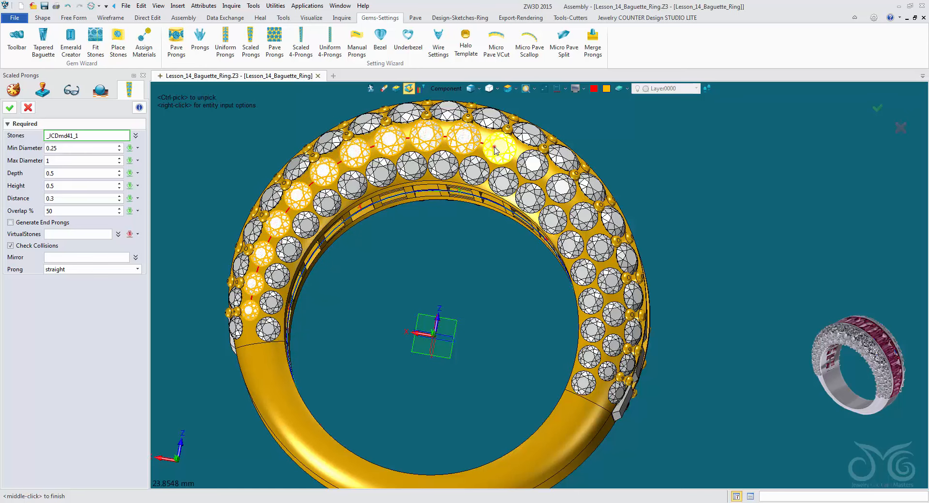
pyautogui.click(599, 249)
pyautogui.click(608, 280)
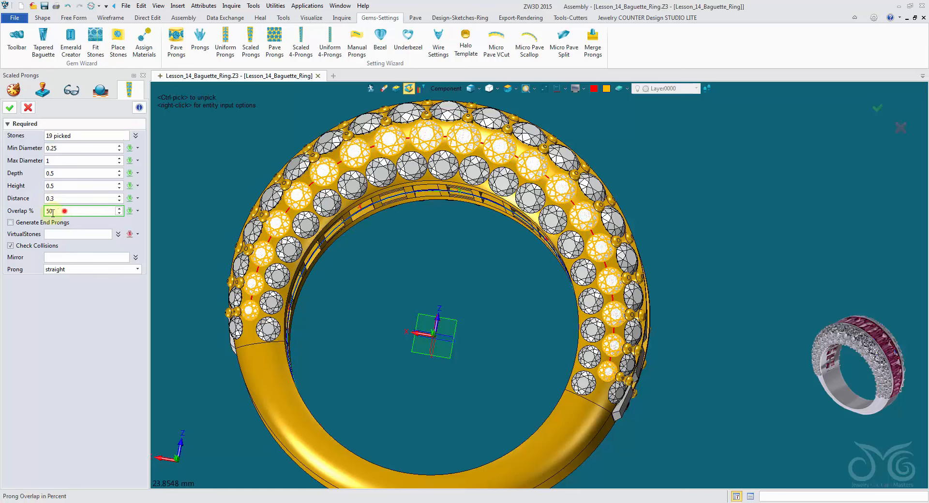
# Set the middle-row prongs to height 0.4, overlap 15% and distance 0.25, adjusting the step size for fine distance changes
pyautogui.click(73, 183)
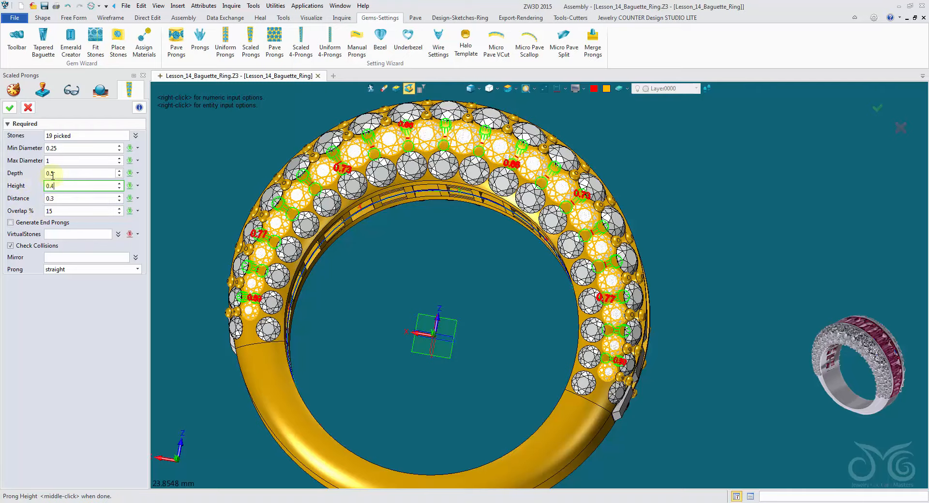
pyautogui.click(69, 172)
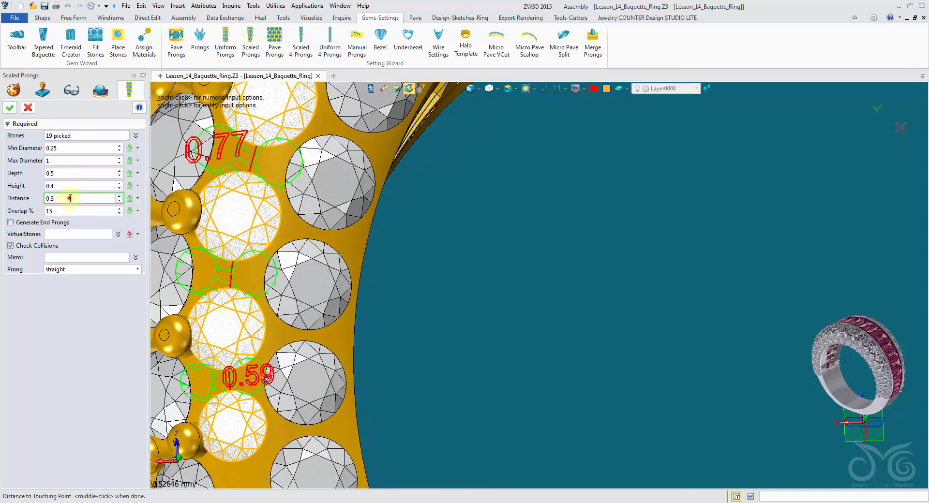
pyautogui.press('Return')
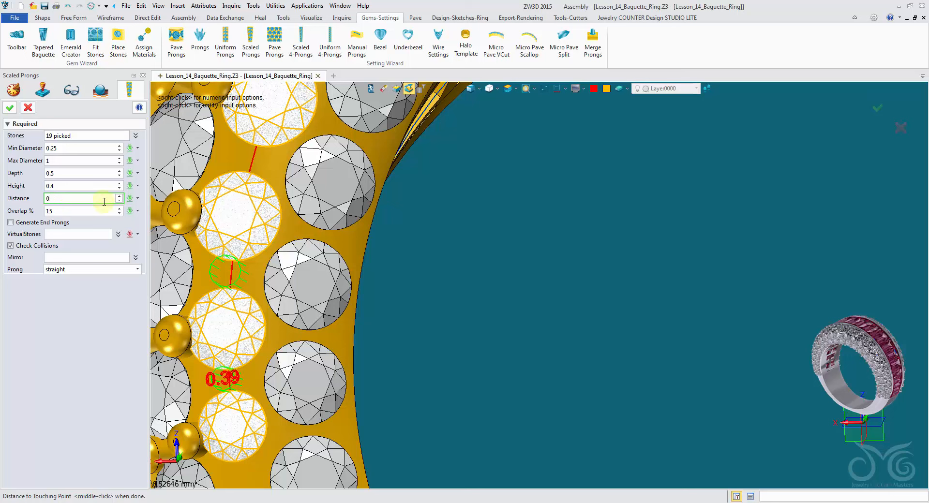
pyautogui.rightClick(488, 203)
pyautogui.click(516, 242)
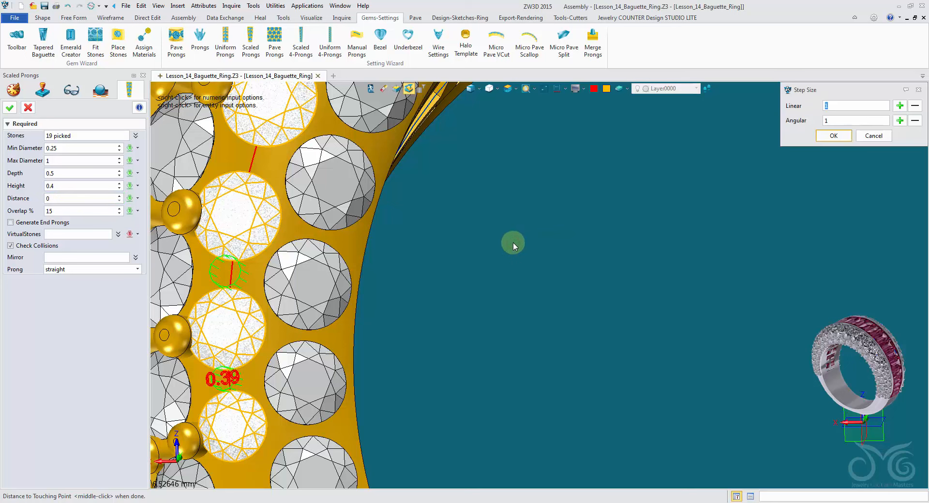
pyautogui.click(836, 135)
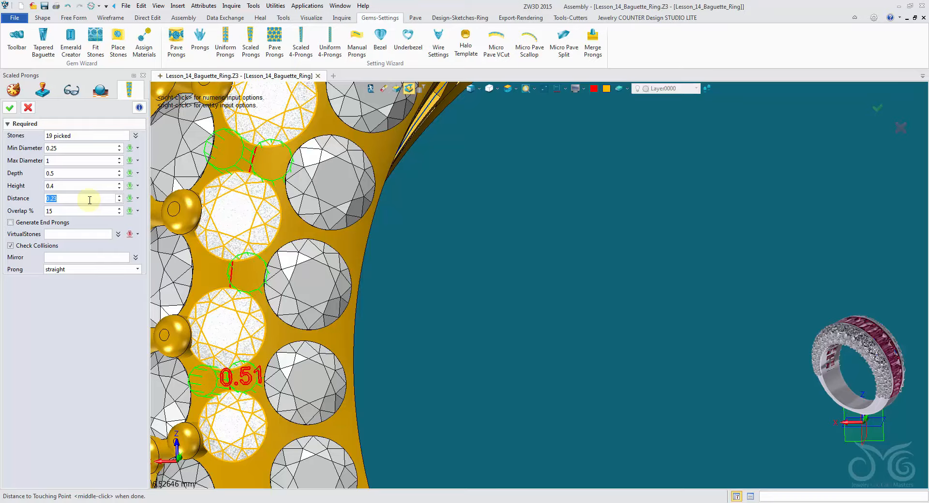
pyautogui.scroll(2, 89, 200)
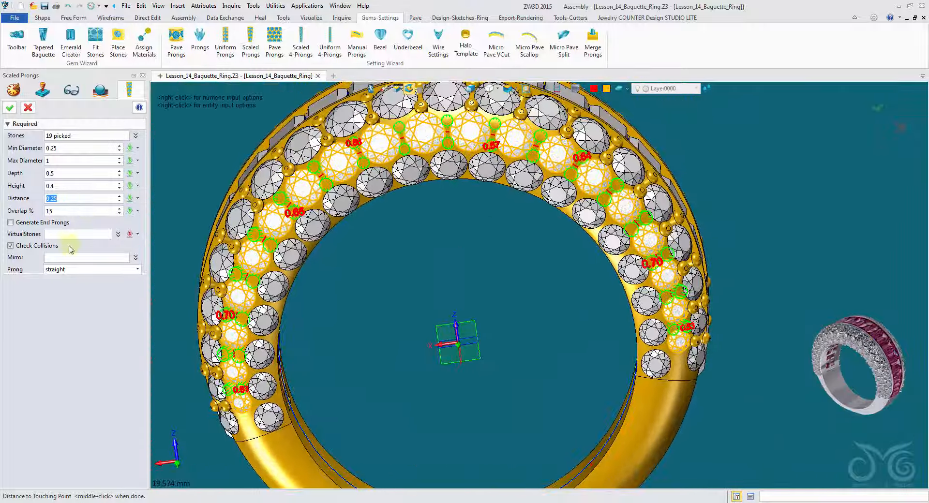
# Mirror the middle row's scaled prongs about the FRONT datum plane and create them
pyautogui.click(73, 258)
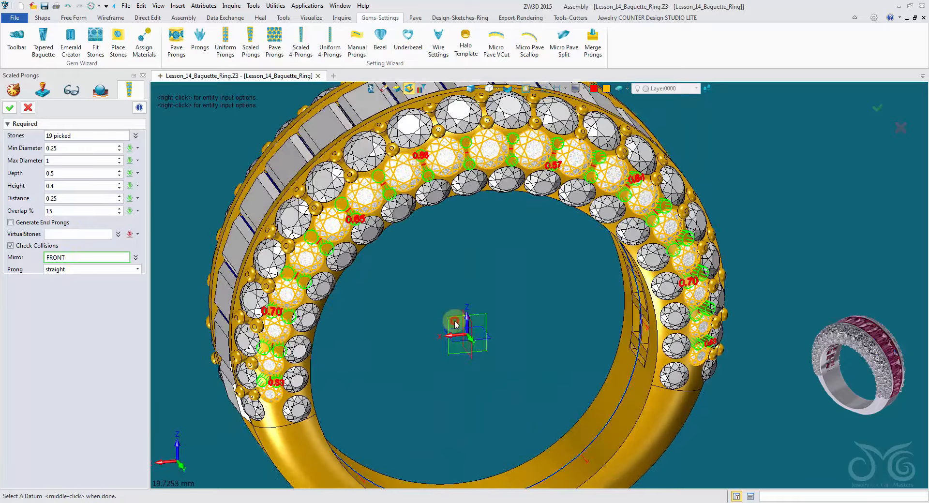
pyautogui.click(455, 323)
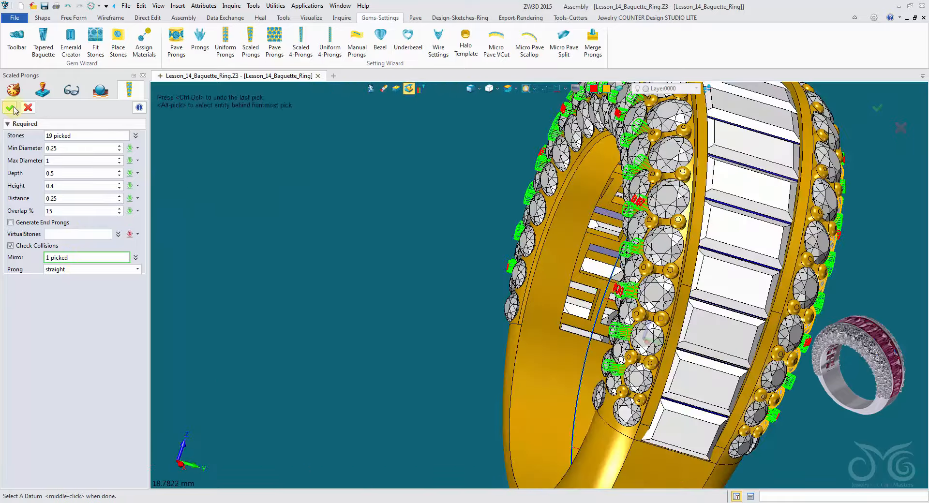
pyautogui.click(11, 107)
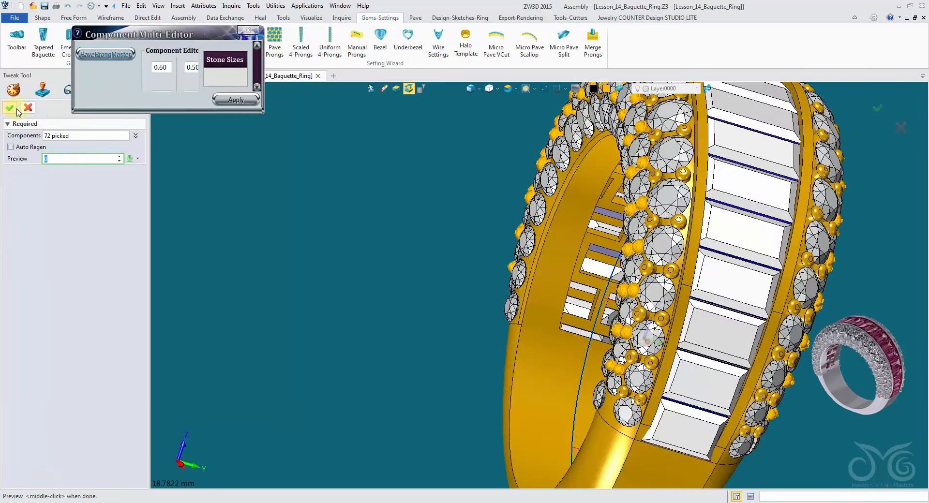
# Select the new middle-row prongs in an enlarged multi-editor, review their list of sizes and exit without changes
pyautogui.scroll(6, 261, 193)
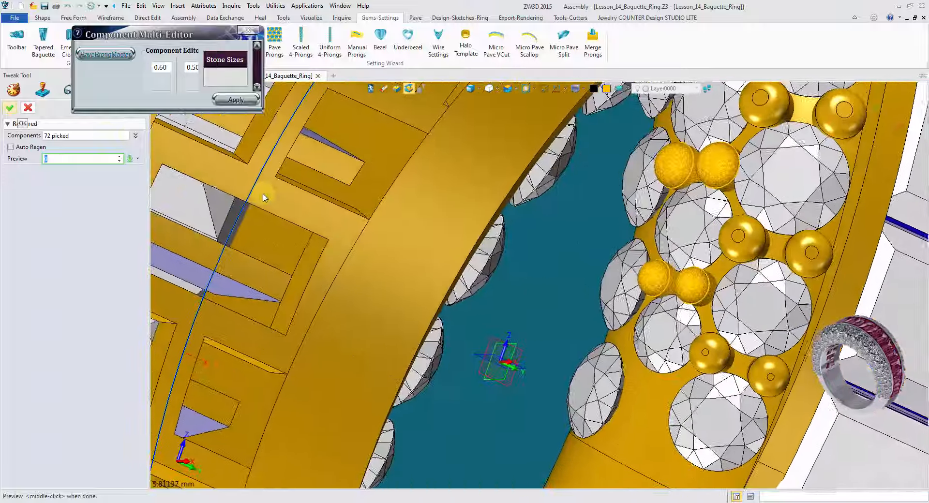
pyautogui.scroll(-2, 264, 198)
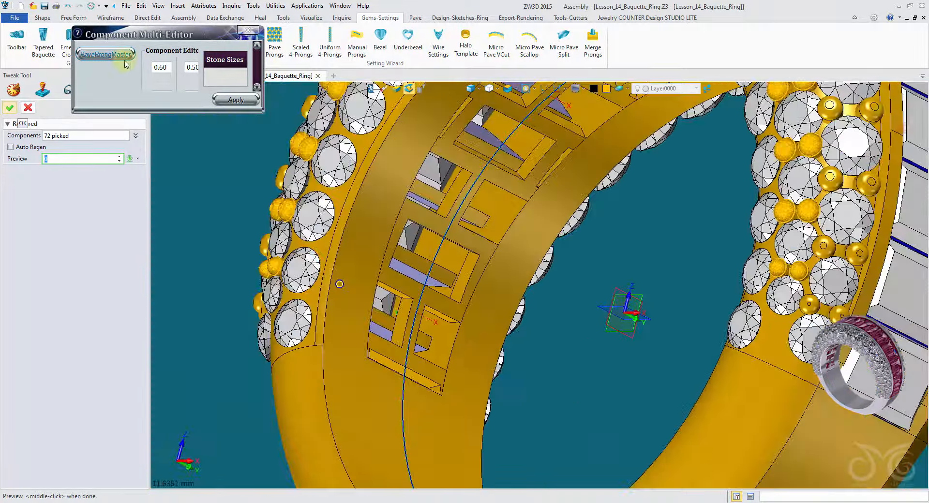
pyautogui.click(119, 54)
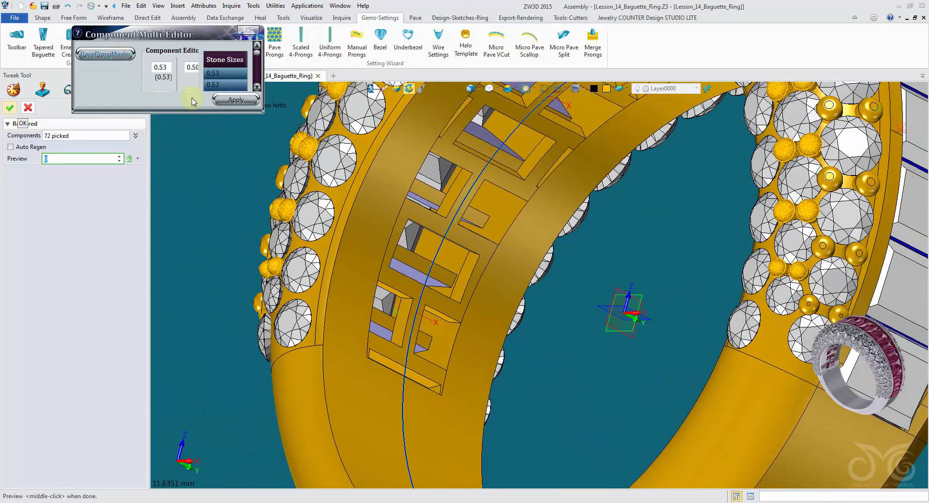
pyautogui.middleClick(268, 116)
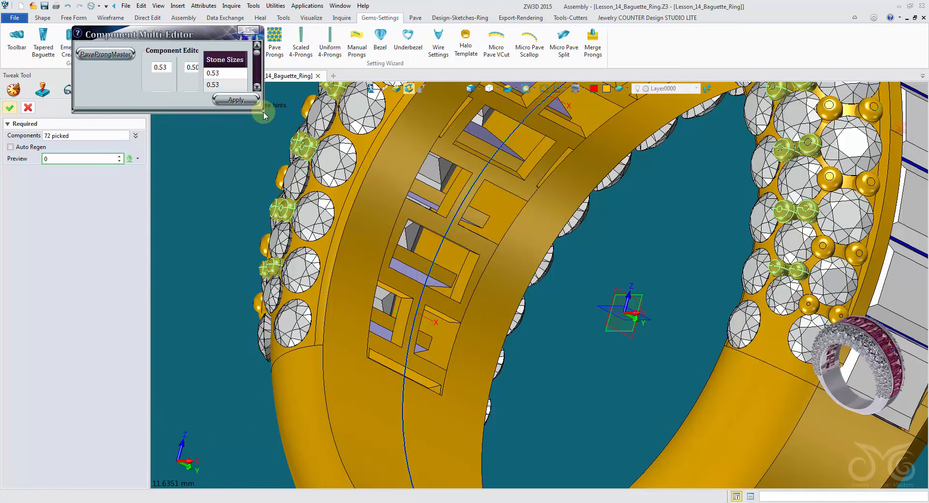
pyautogui.moveTo(264, 115); pyautogui.dragTo(521, 275)
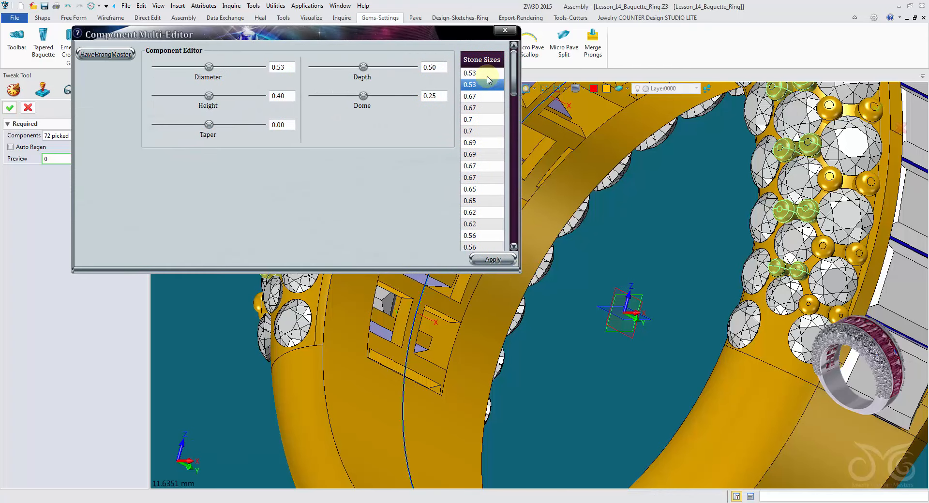
pyautogui.moveTo(514, 76); pyautogui.dragTo(509, 231)
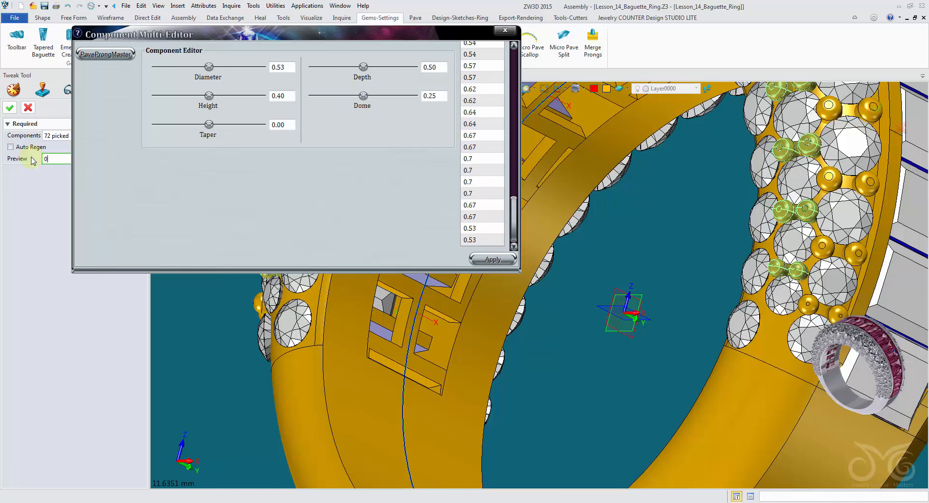
pyautogui.click(28, 109)
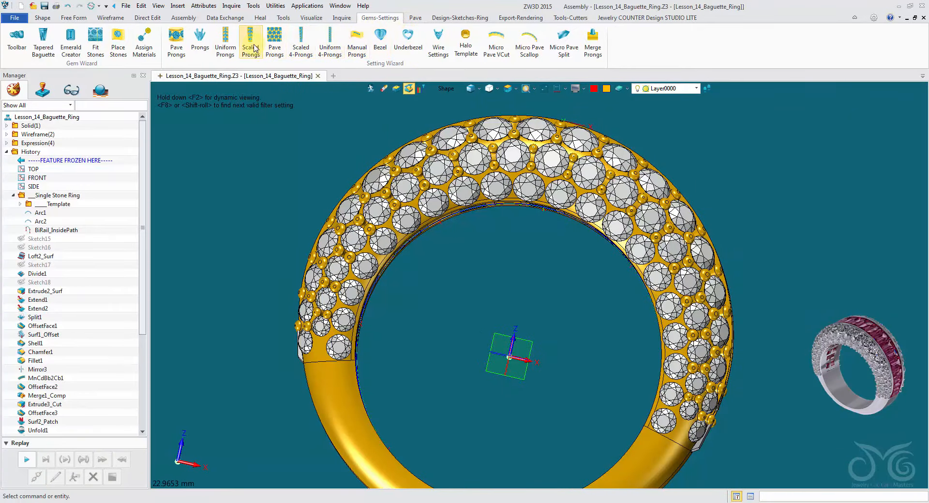
# Start Scaled Prongs for the innermost pavé row and select its 20 stones in sequence around the ring
pyautogui.moveTo(320, 175); pyautogui.dragTo(367, 273, button='right')
pyautogui.scroll(3, 368, 275)
pyautogui.click(281, 356)
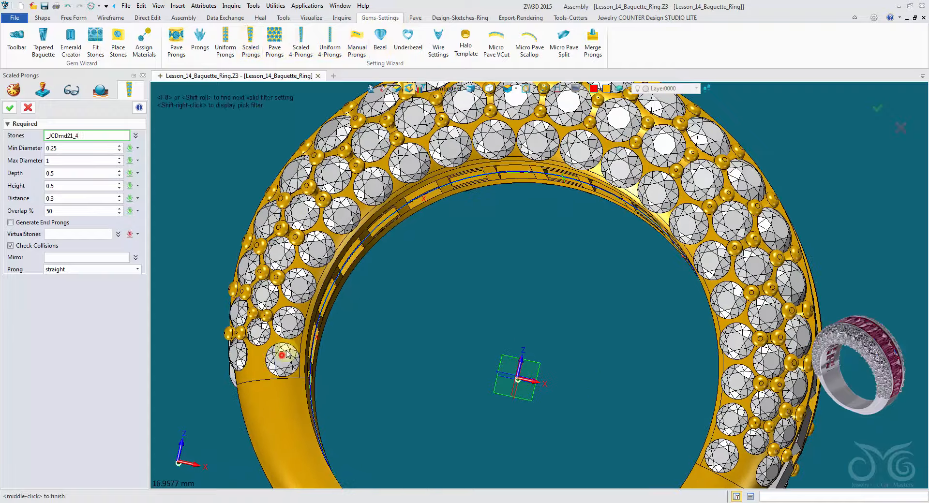
pyautogui.click(294, 327)
pyautogui.click(319, 260)
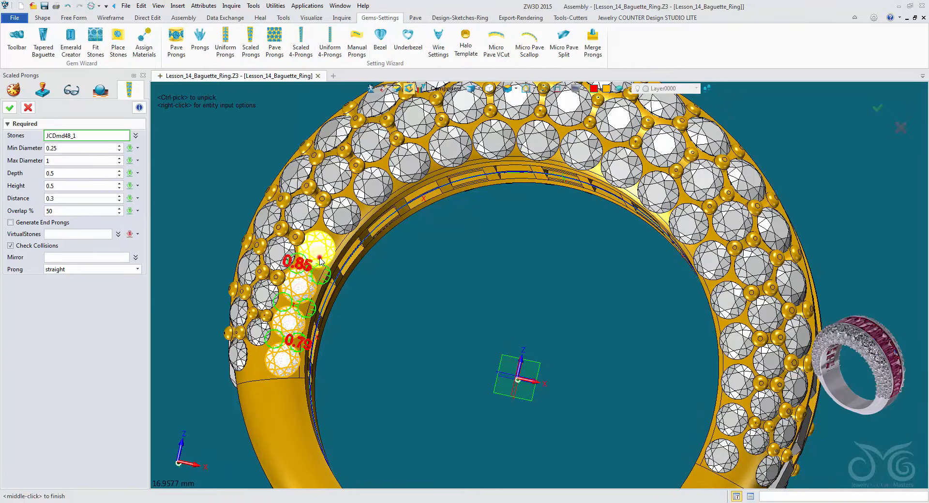
pyautogui.click(342, 227)
pyautogui.click(408, 167)
pyautogui.click(450, 148)
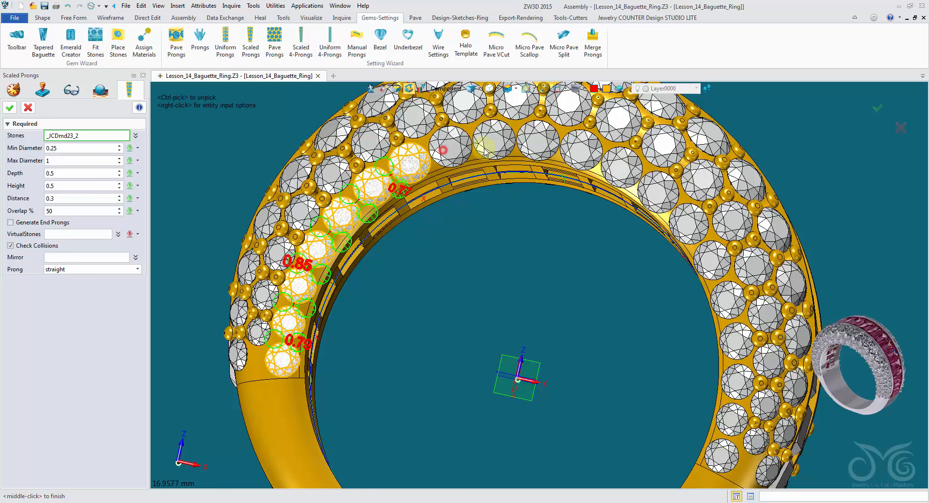
pyautogui.click(494, 141)
pyautogui.click(536, 145)
pyautogui.click(578, 150)
pyautogui.click(618, 168)
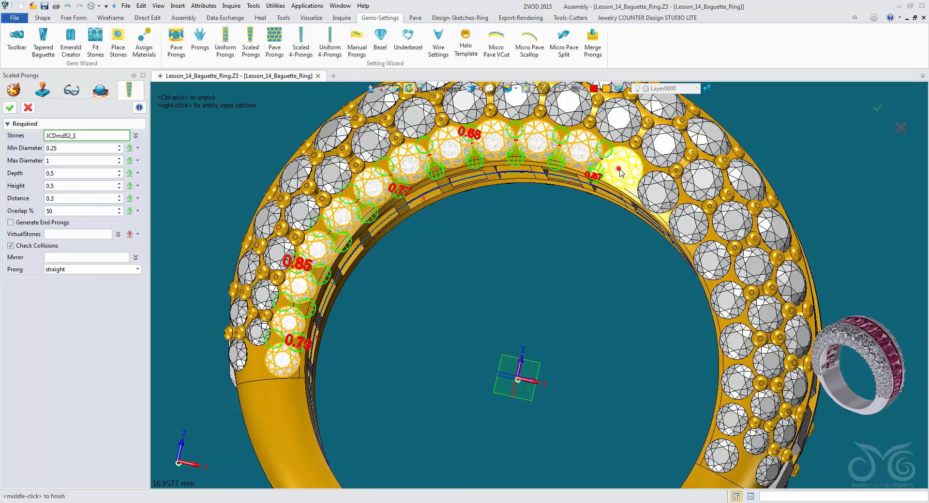
pyautogui.click(656, 191)
pyautogui.click(689, 228)
pyautogui.click(689, 228)
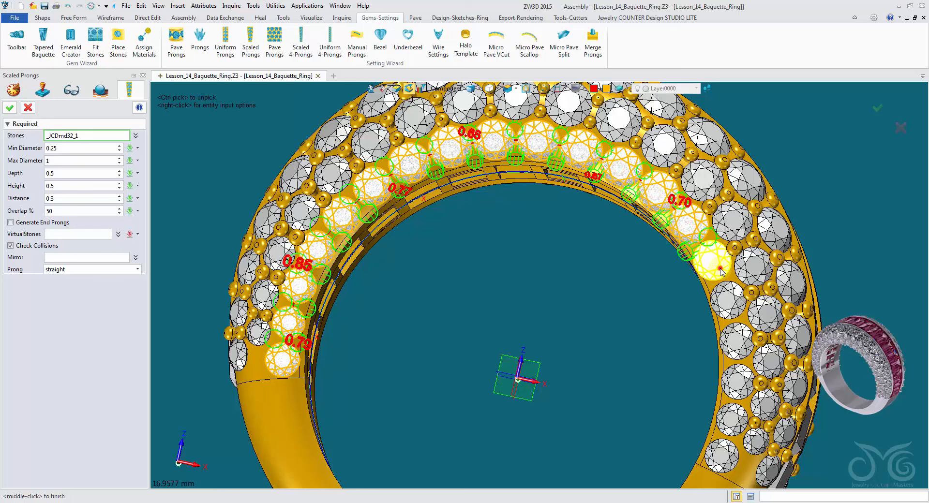
pyautogui.click(731, 303)
pyautogui.click(731, 339)
pyautogui.click(733, 380)
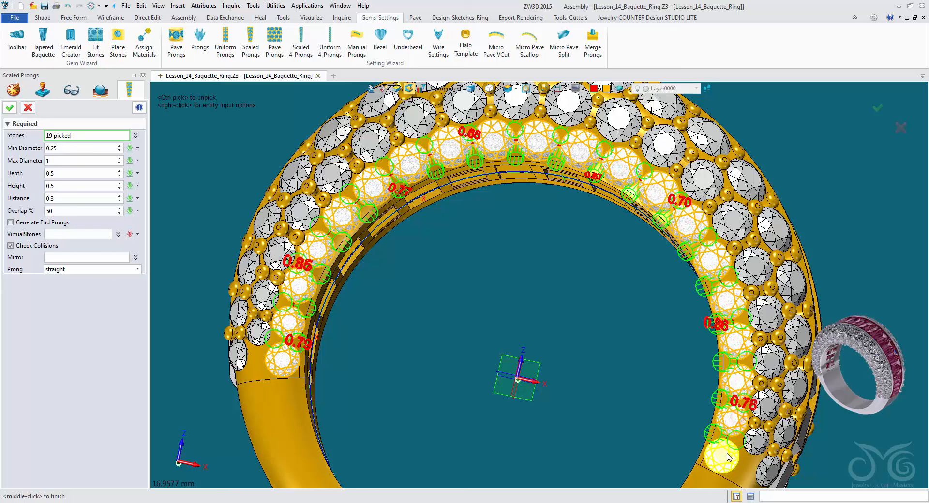
# Set the inner-row prongs to overlap 20%, height 0.35 and distance 0.29, and create them
pyautogui.click(86, 211)
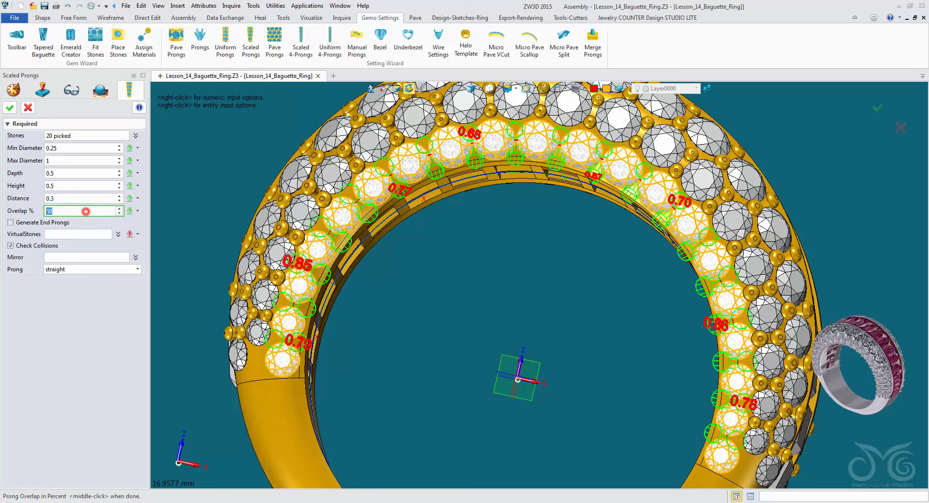
pyautogui.click(78, 185)
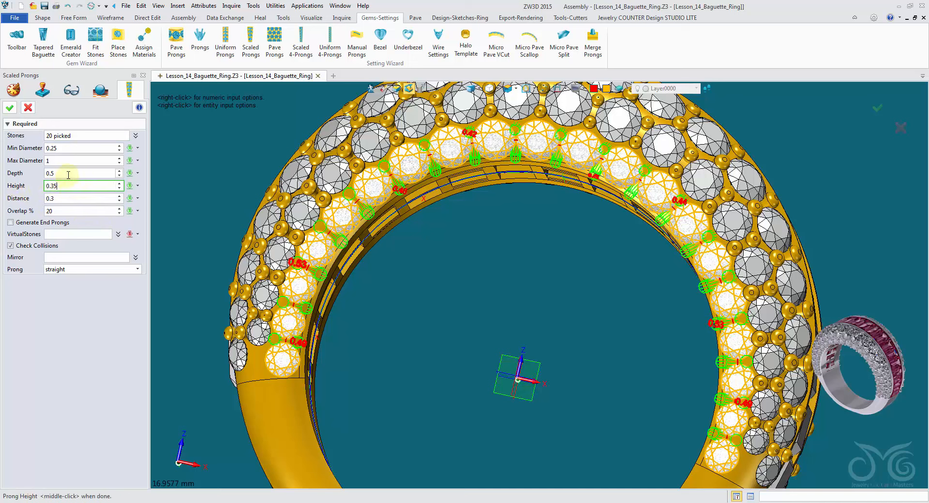
pyautogui.click(67, 173)
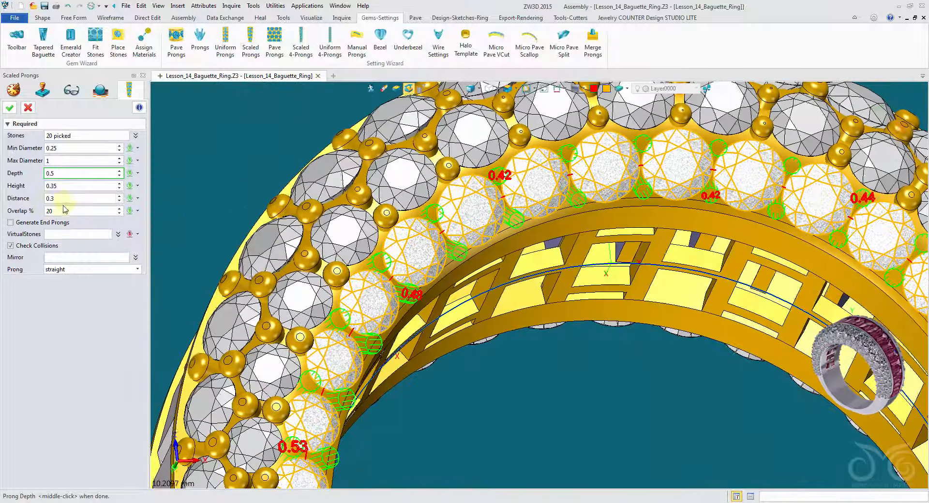
pyautogui.click(67, 198)
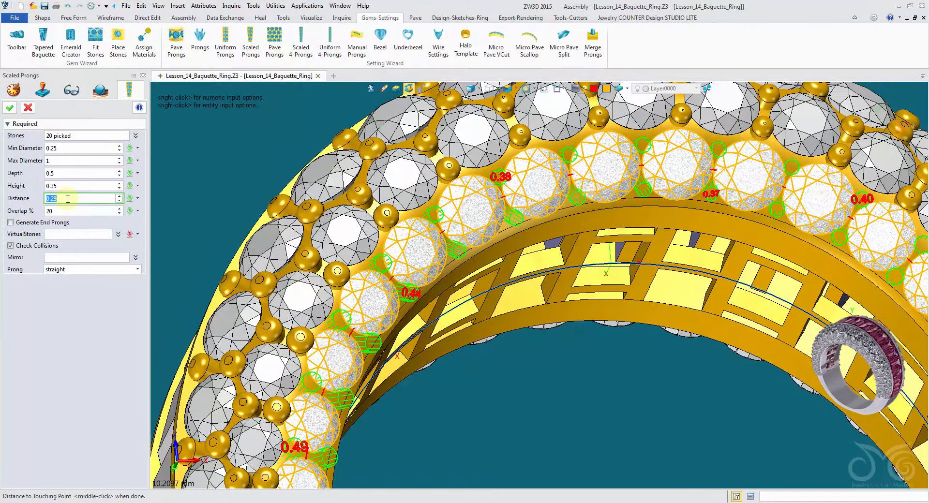
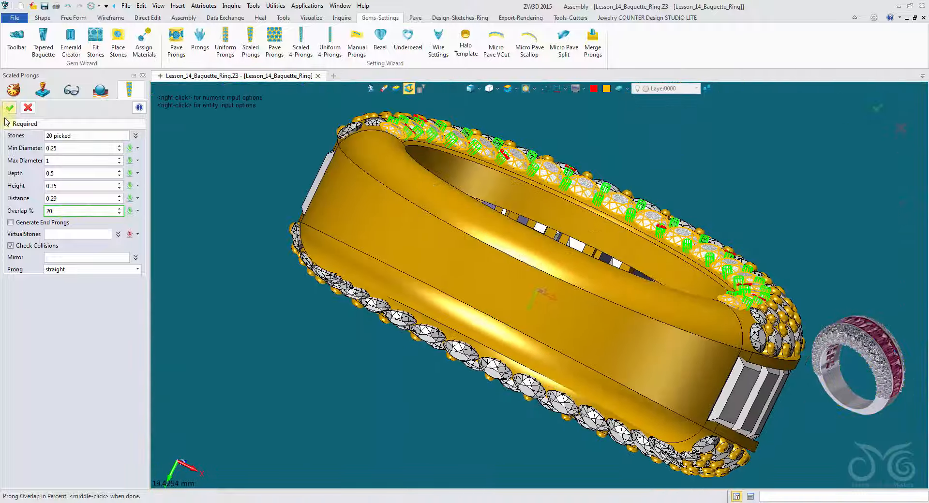
pyautogui.click(10, 109)
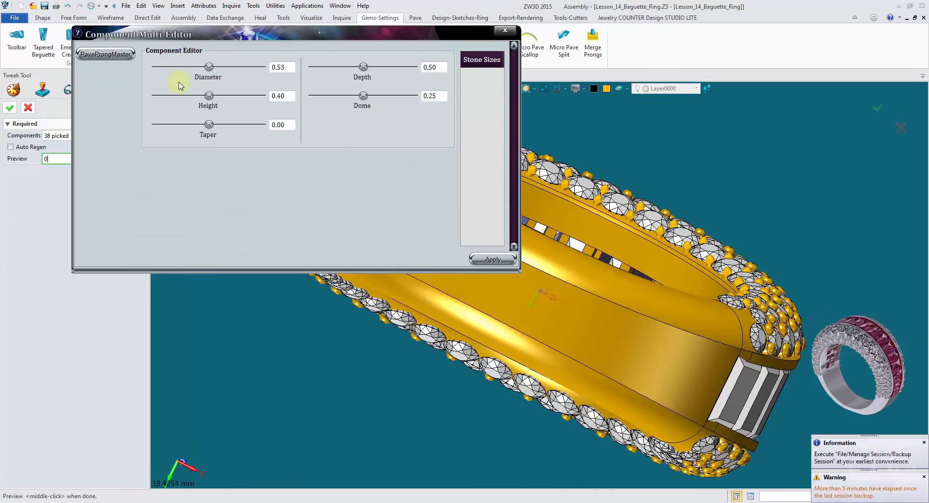
# Set the dome of the 38 new inner-row prongs to 0.18 in the component multi-editor and apply it
pyautogui.click(121, 56)
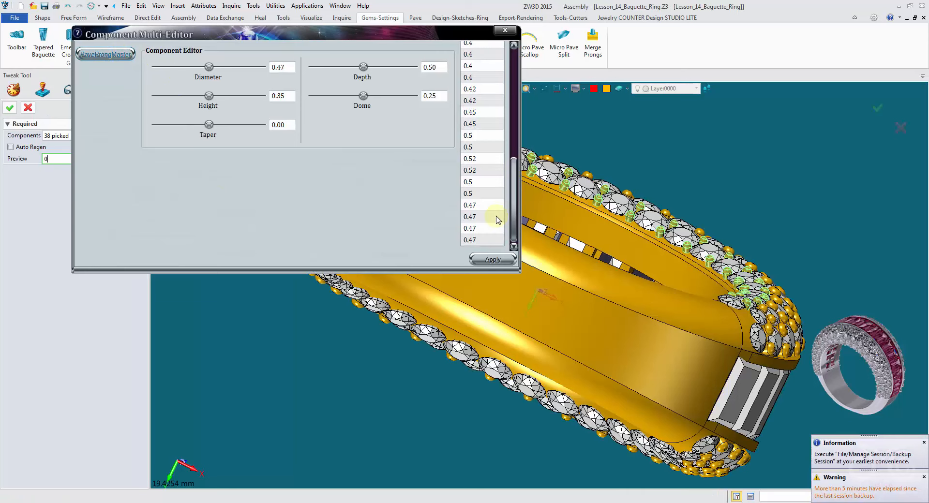
pyautogui.moveTo(513, 188); pyautogui.dragTo(514, 132)
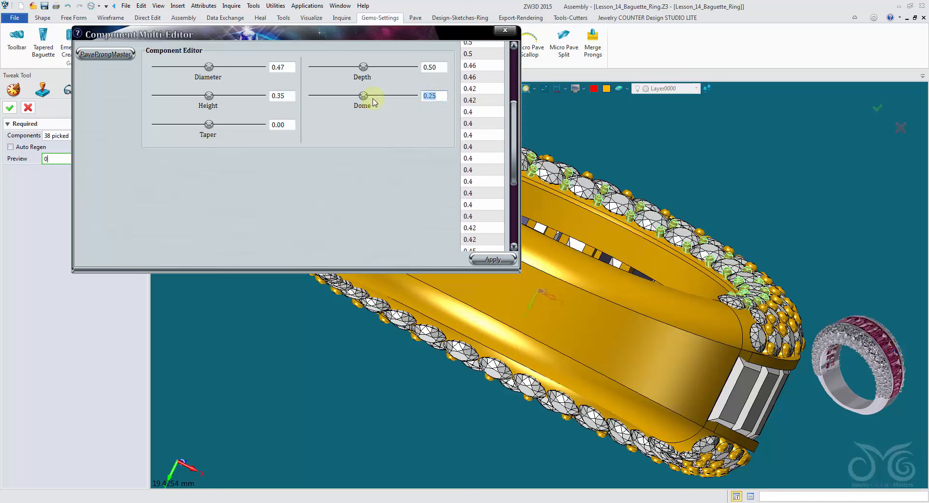
pyautogui.write('0.18')
pyautogui.click(489, 260)
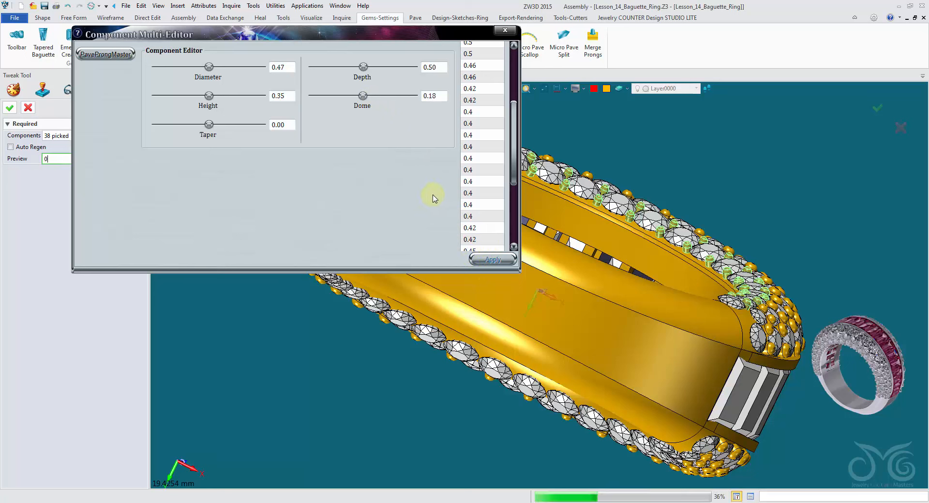
pyautogui.moveTo(434, 198); pyautogui.dragTo(525, 194, button='middle')
pyautogui.scroll(6, 634, 236)
pyautogui.scroll(-4, 633, 304)
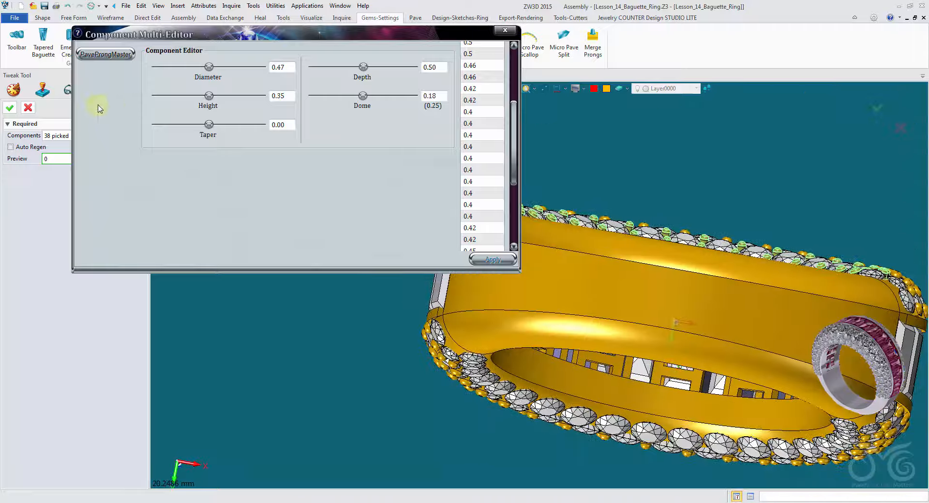
pyautogui.click(8, 108)
pyautogui.click(8, 108)
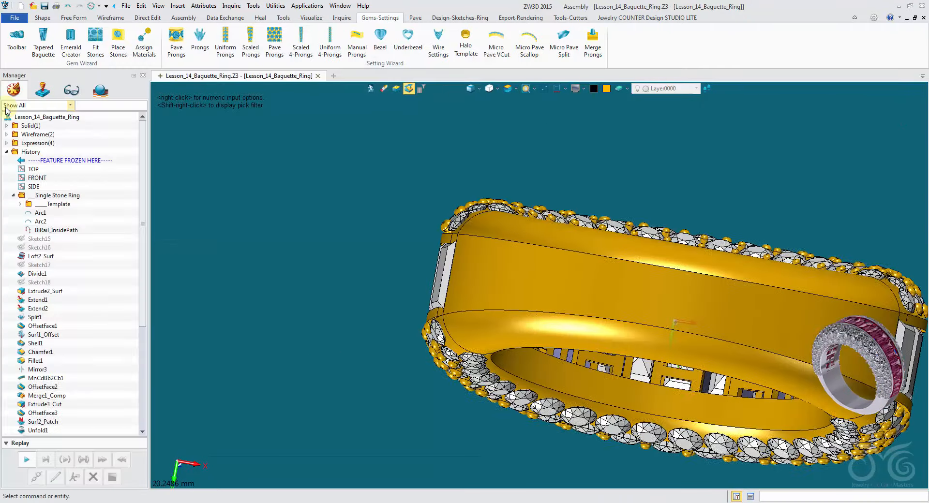
# Freeze the model history up to and including Combine2_Add, leaving the scaled prongs features unfrozen
pyautogui.moveTo(535, 227); pyautogui.dragTo(198, 285, button='right')
pyautogui.scroll(3, 536, 291)
pyautogui.scroll(-1, 198, 285)
pyautogui.scroll(-6, 96, 311)
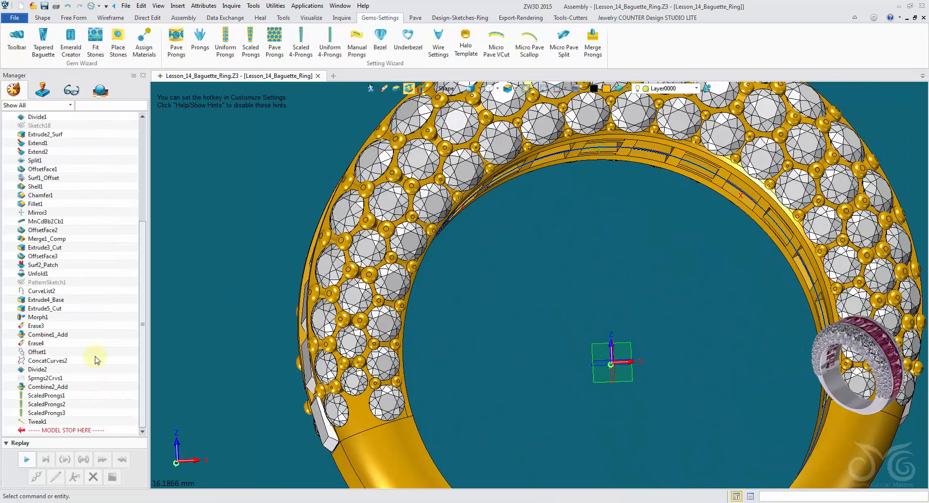
pyautogui.scroll(4, 96, 360)
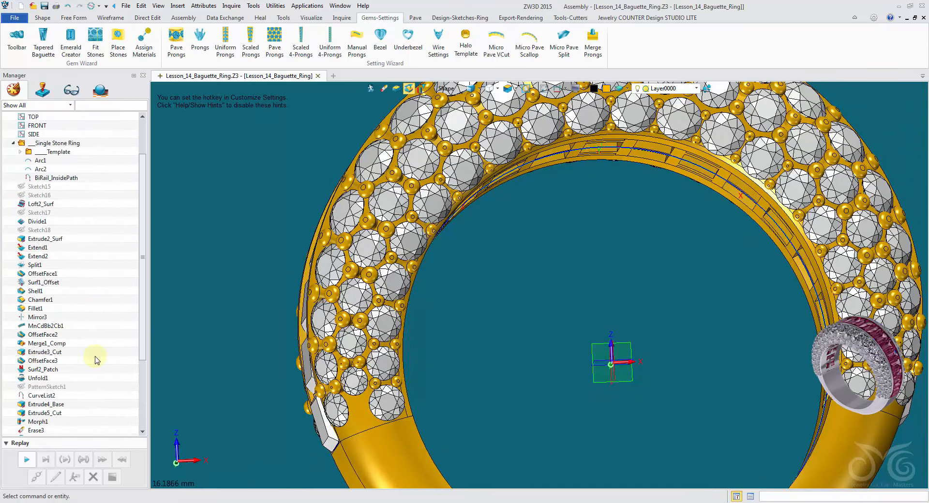
pyautogui.scroll(2, 96, 360)
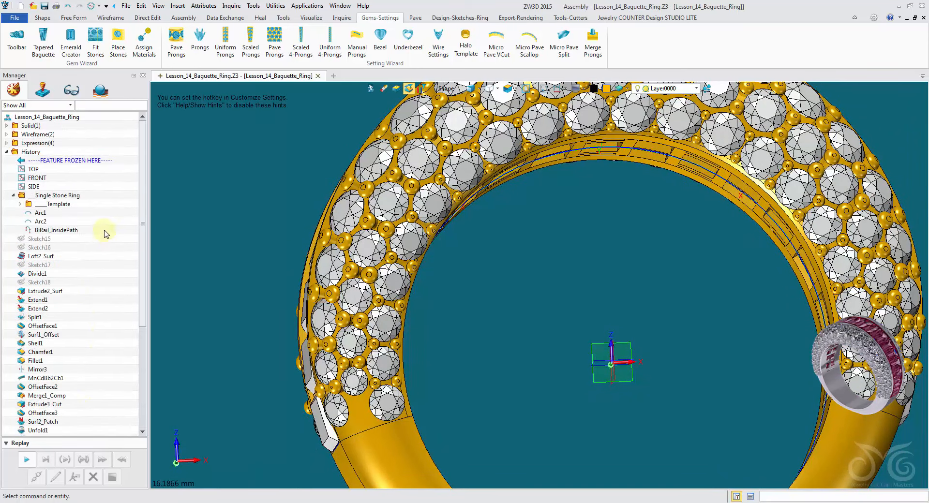
pyautogui.moveTo(84, 161); pyautogui.dragTo(94, 353)
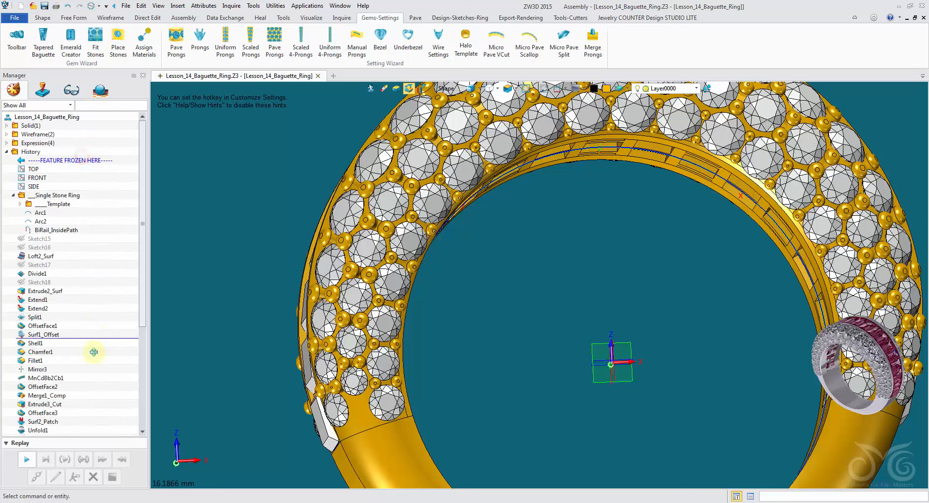
pyautogui.moveTo(92, 436); pyautogui.dragTo(88, 385)
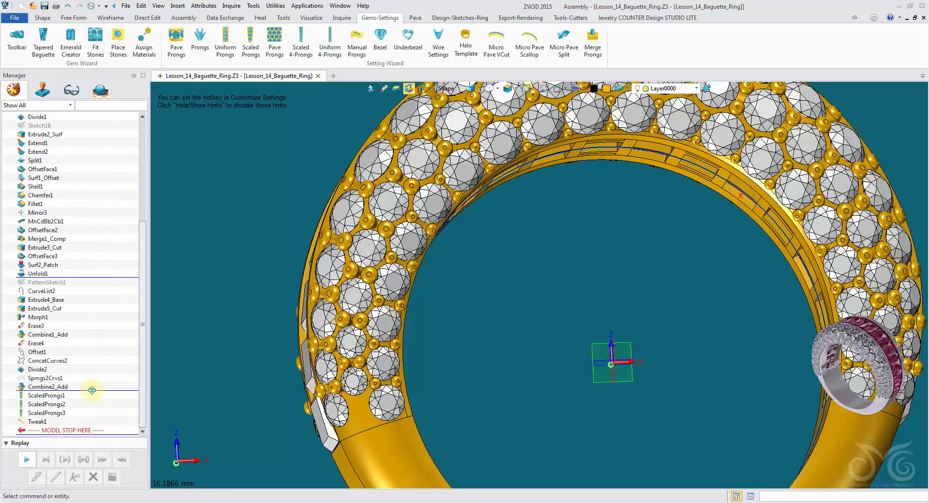
pyautogui.moveTo(92, 390); pyautogui.dragTo(91, 390)
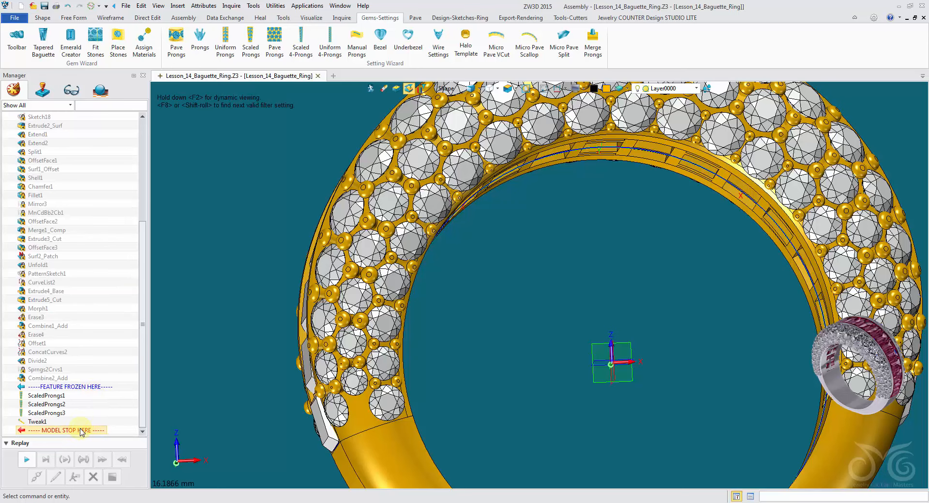
# Roll the history back to before ScaledProngs3 and redefine that feature with a mirror about the FRONT datum plane
pyautogui.moveTo(81, 430); pyautogui.dragTo(85, 416)
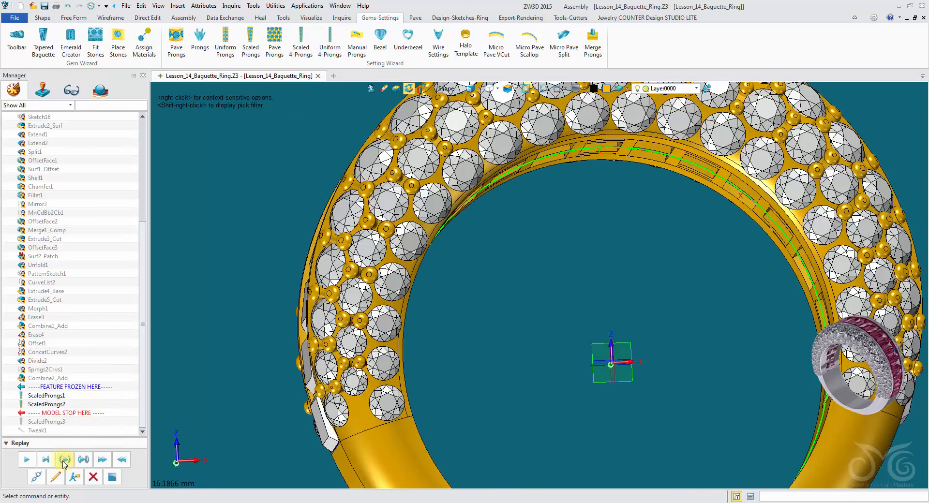
pyautogui.click(60, 477)
pyautogui.click(79, 257)
pyautogui.moveTo(503, 375); pyautogui.dragTo(549, 362, button='right')
pyautogui.click(556, 369)
pyautogui.click(549, 360)
pyautogui.moveTo(448, 302); pyautogui.dragTo(472, 323, button='right')
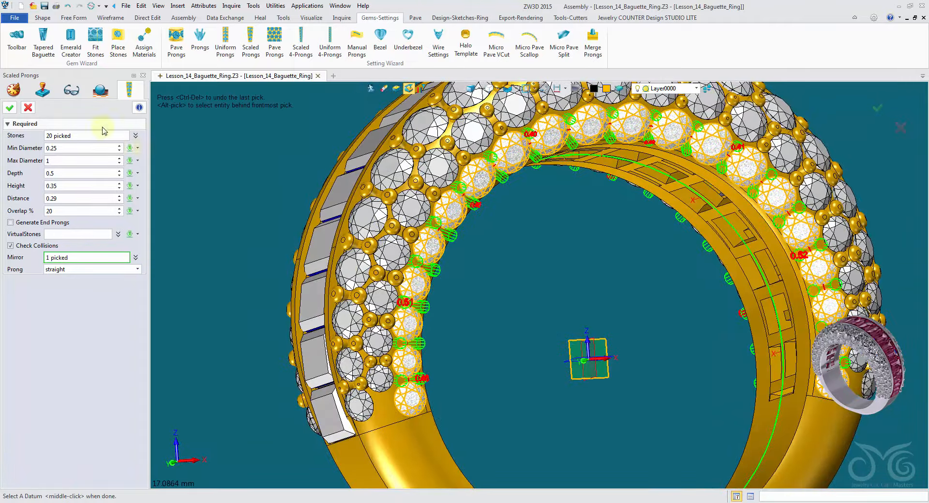
pyautogui.click(11, 108)
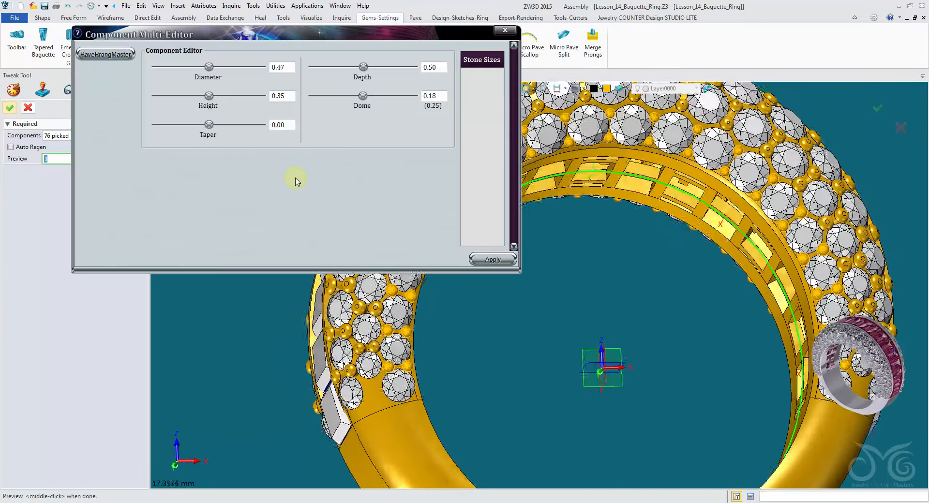
# Set the dome of all 76 inner-row prongs on both sides to 0.18 and accept the tweak
pyautogui.click(116, 61)
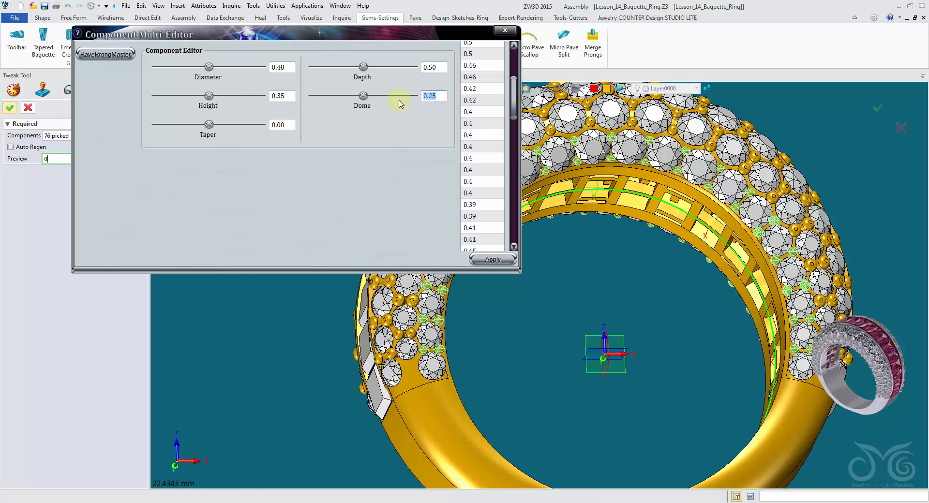
pyautogui.write('0.18')
pyautogui.click(483, 261)
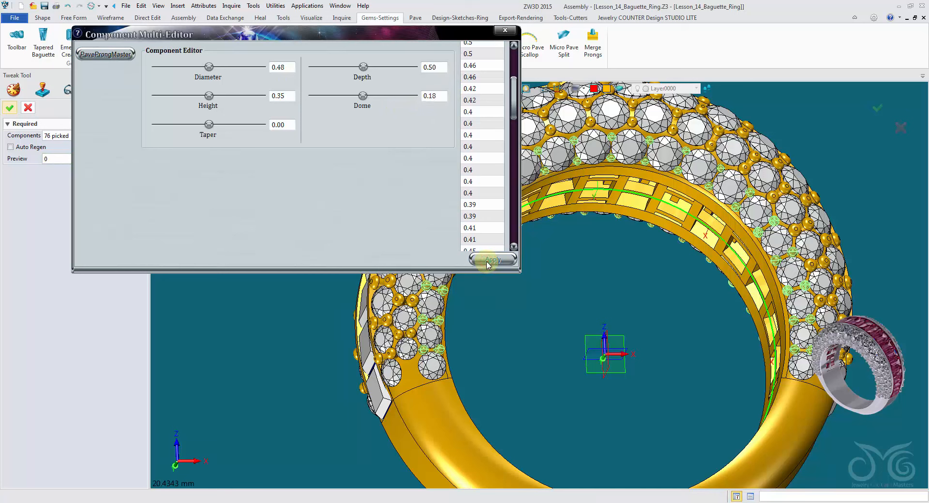
pyautogui.click(6, 110)
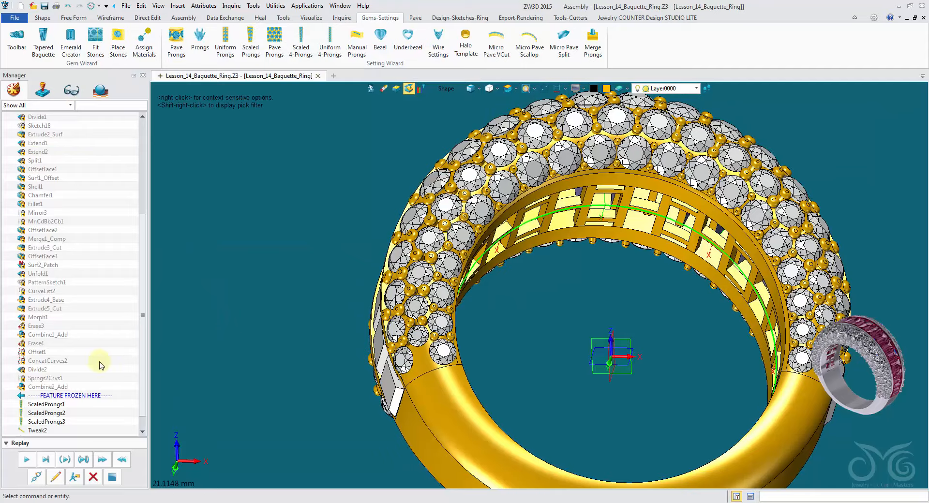
# Delete the obsolete Tweak1 feature from the history and save the ring file
pyautogui.scroll(-1, 89, 386)
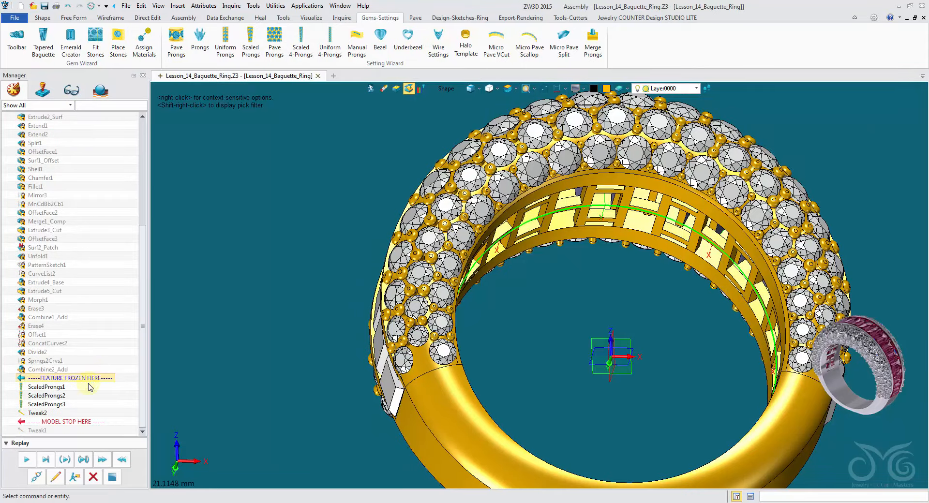
pyautogui.click(90, 477)
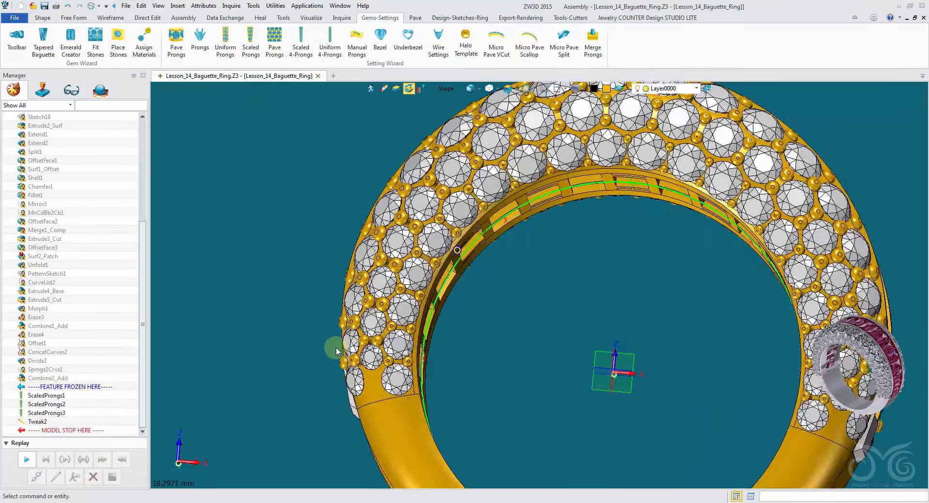
pyautogui.moveTo(336, 347); pyautogui.dragTo(423, 283, button='middle')
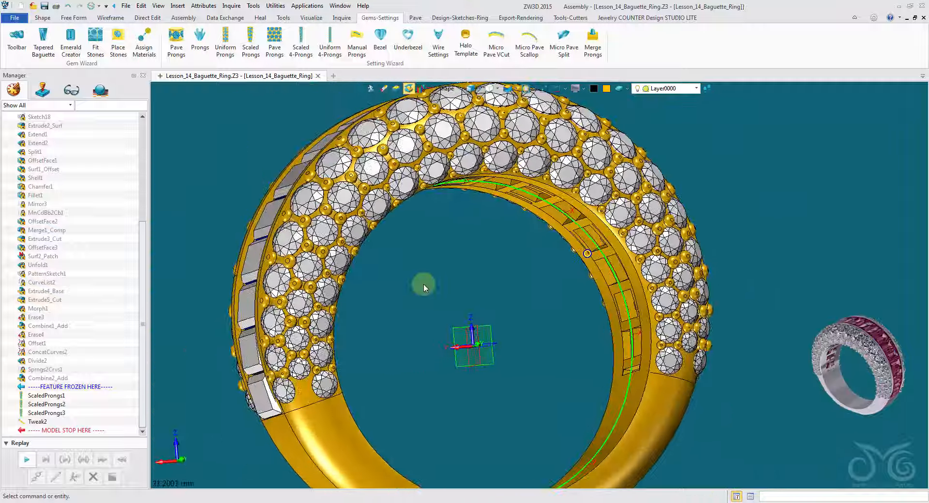
pyautogui.click(44, 6)
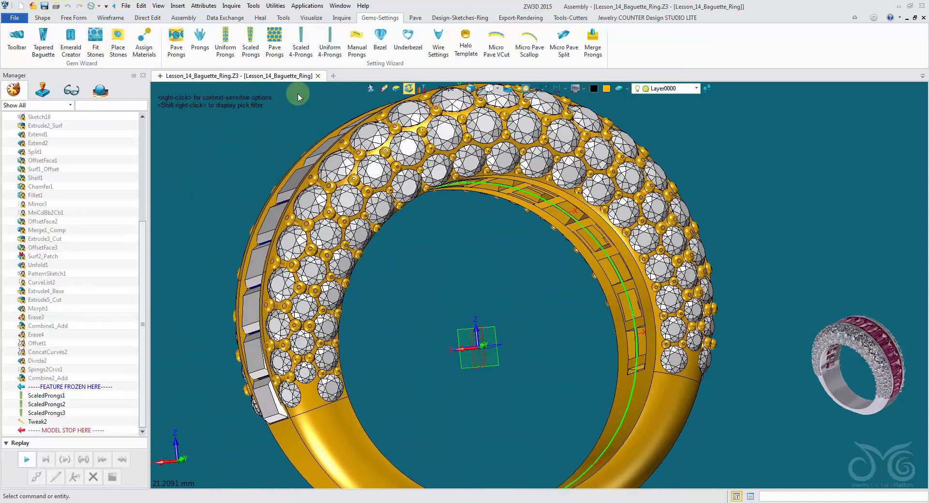
# Replicate the small inner-row prong as a component onto two points beside the last inner-row stone
pyautogui.moveTo(298, 94)
pyautogui.mouseDown(button='right')
pyautogui.moveTo(414, 53)
pyautogui.moveTo(564, 43)
pyautogui.mouseUp(button='right')
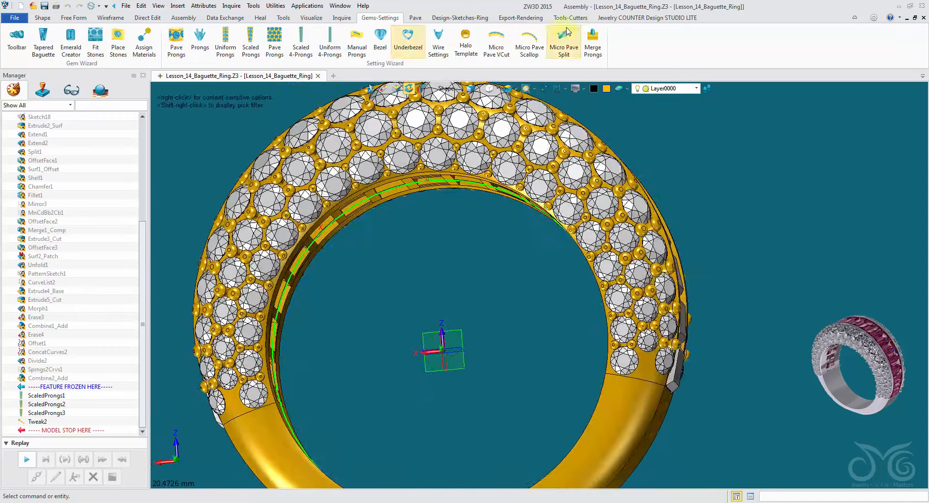
pyautogui.click(576, 19)
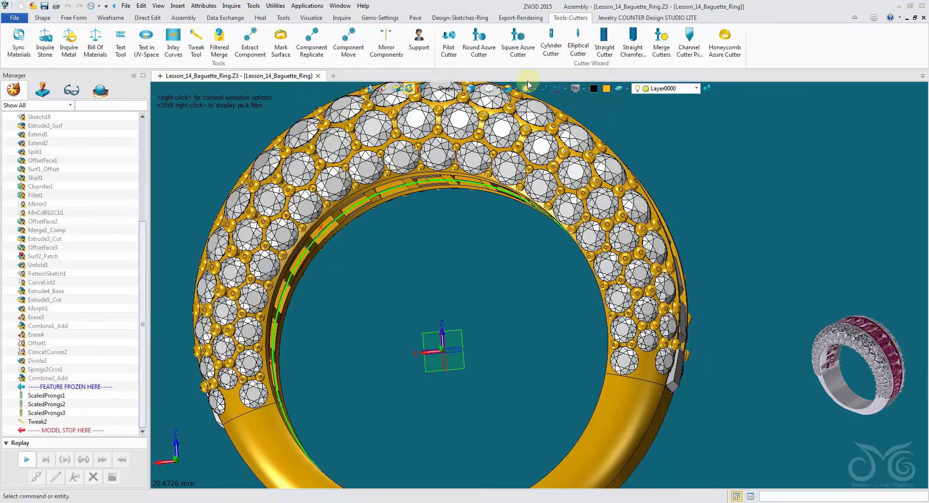
pyautogui.click(312, 44)
pyautogui.scroll(4, 370, 262)
pyautogui.scroll(2, 390, 310)
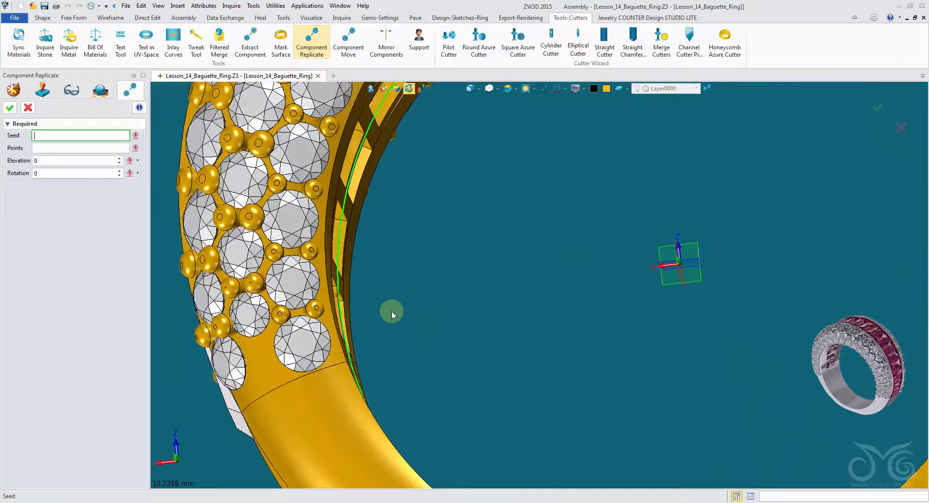
pyautogui.click(329, 308)
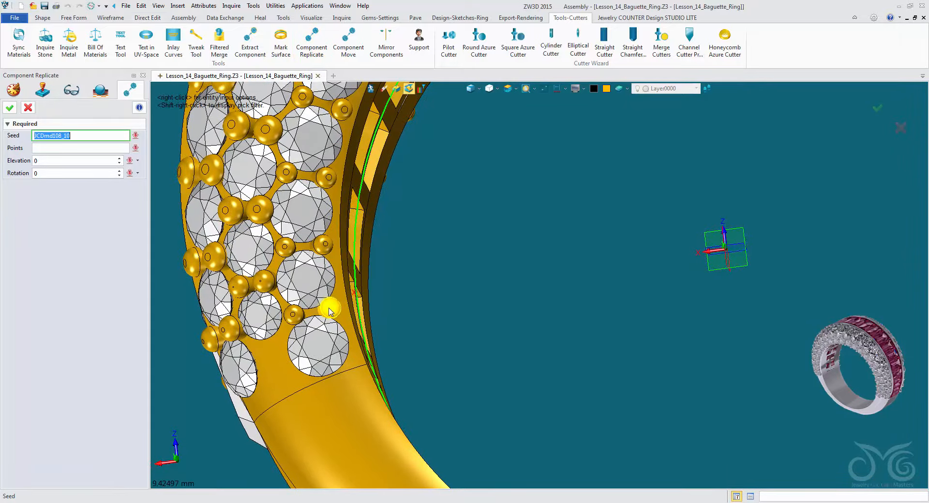
pyautogui.middleClick(329, 309)
pyautogui.moveTo(329, 311); pyautogui.dragTo(320, 301, button='right')
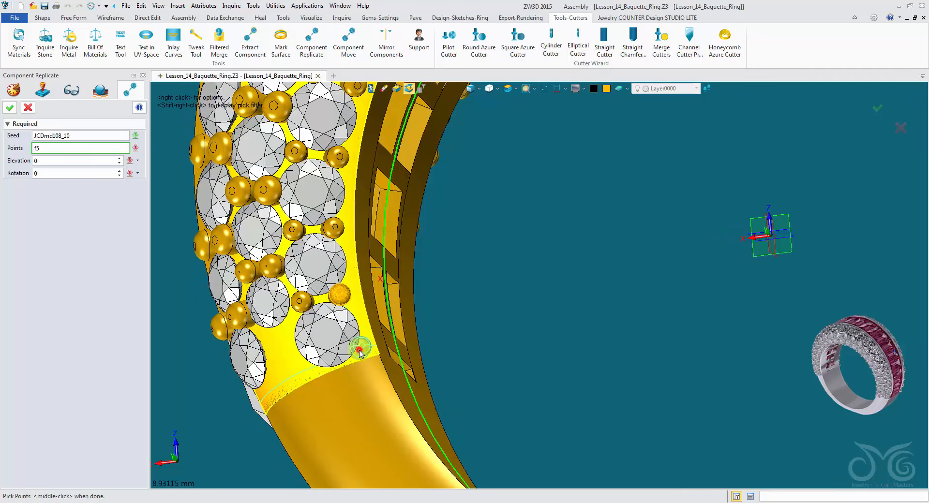
pyautogui.click(359, 351)
pyautogui.moveTo(361, 351); pyautogui.dragTo(484, 223, button='right')
pyautogui.click(460, 340)
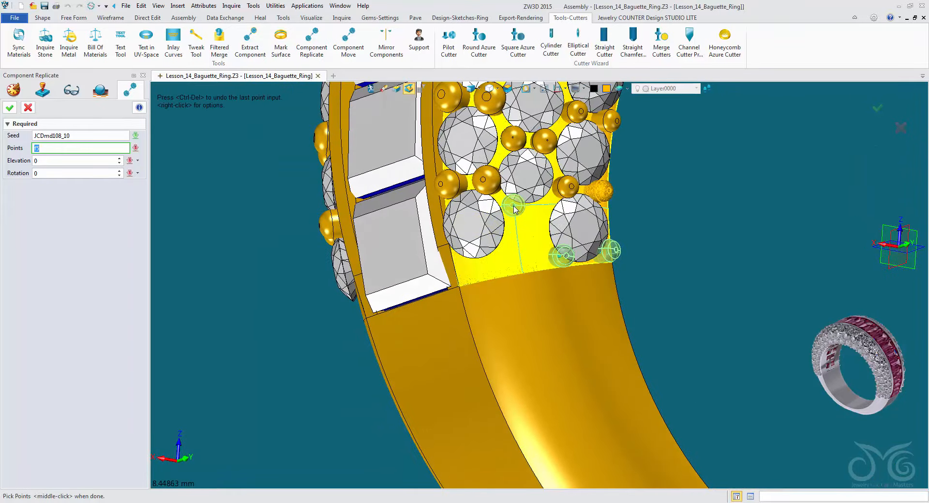
# Add two more copies of the small prong below the last middle-row stone and accept the component replication
pyautogui.click(541, 207)
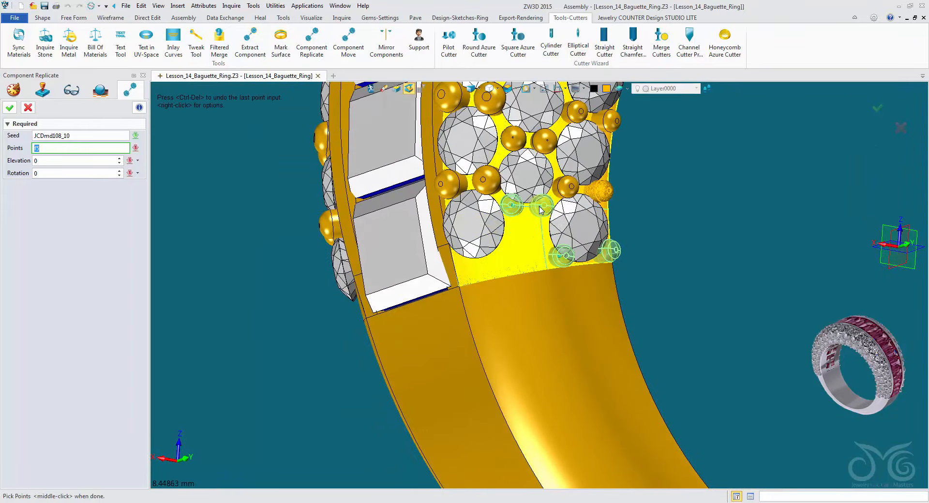
pyautogui.click(540, 207)
pyautogui.moveTo(508, 215); pyautogui.dragTo(462, 242, button='right')
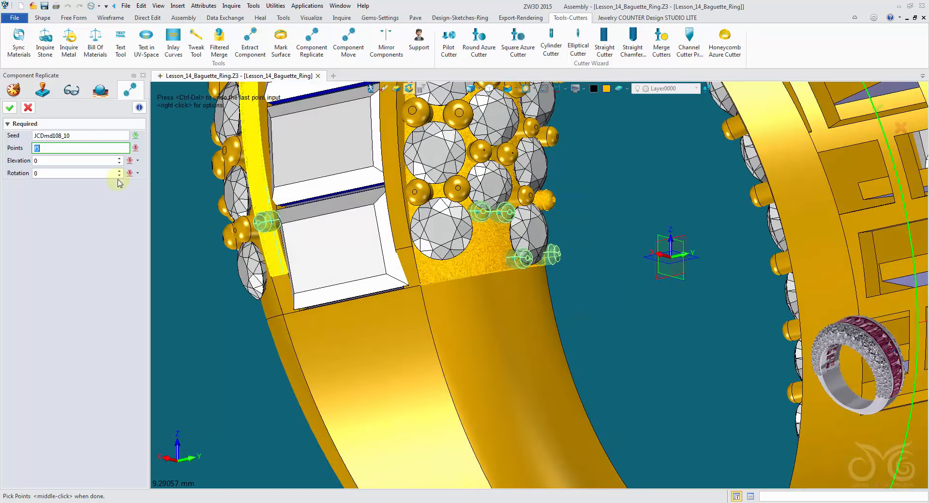
pyautogui.click(10, 107)
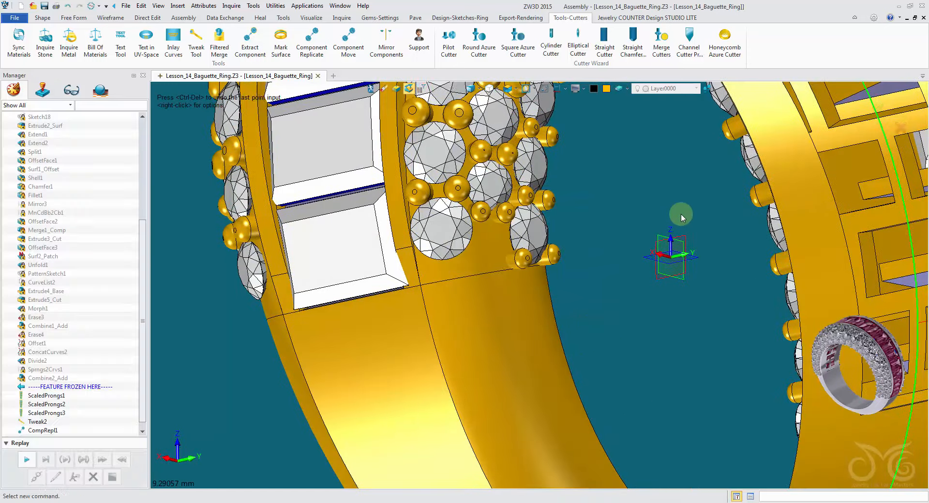
# Replicate the large outer-row prong onto three points: two below the last outer-row stone and one in the gap beside it
pyautogui.middleClick(623, 194)
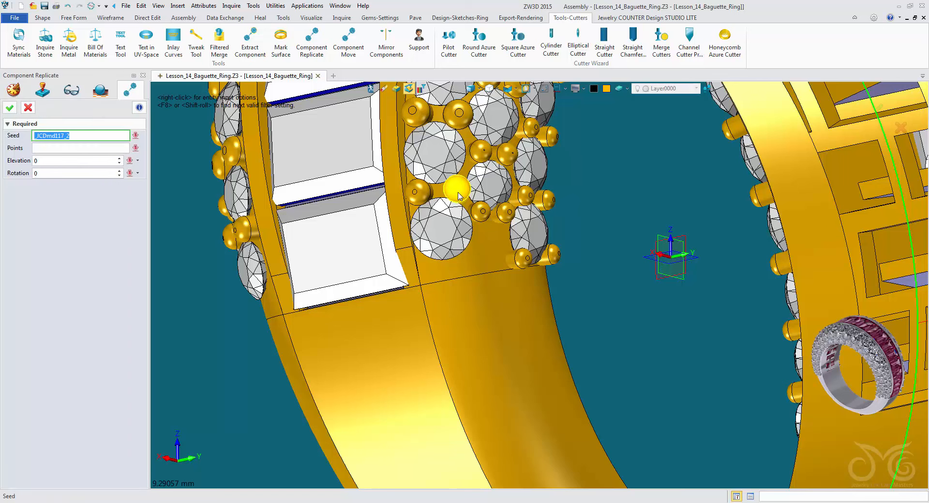
pyautogui.click(458, 193)
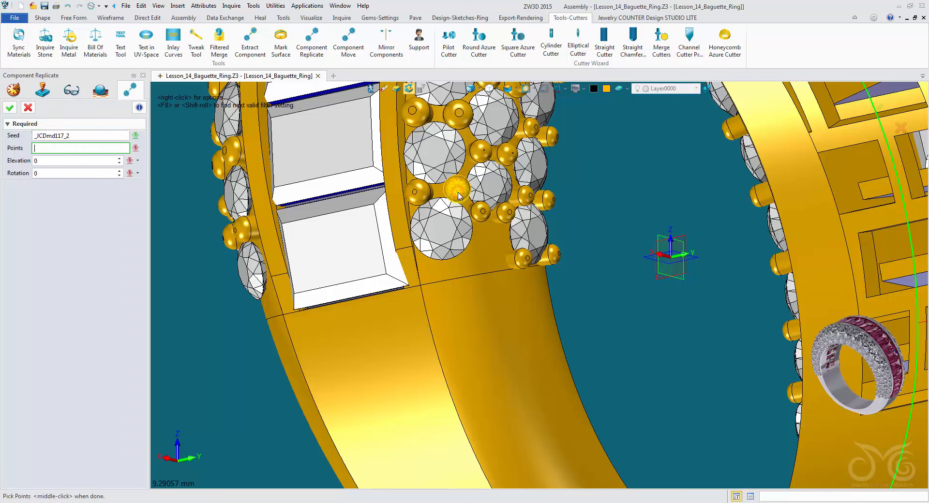
pyautogui.click(431, 266)
pyautogui.click(462, 261)
pyautogui.moveTo(462, 261); pyautogui.dragTo(477, 255, button='right')
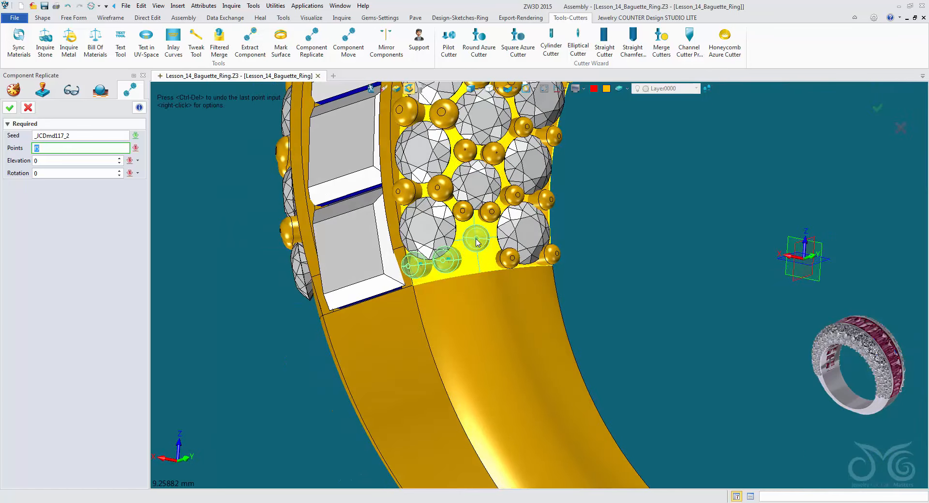
pyautogui.click(477, 240)
pyautogui.moveTo(439, 315); pyautogui.dragTo(197, 264, button='right')
pyautogui.middleClick(197, 264)
pyautogui.click(9, 107)
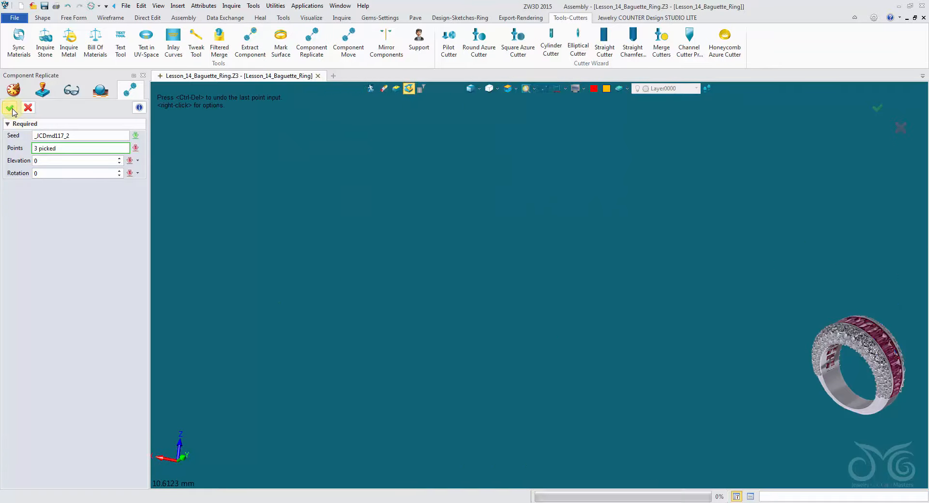
# Start a Mirror in copy mode and restrict its entity picking to components
pyautogui.moveTo(194, 297); pyautogui.dragTo(492, 225, button='right')
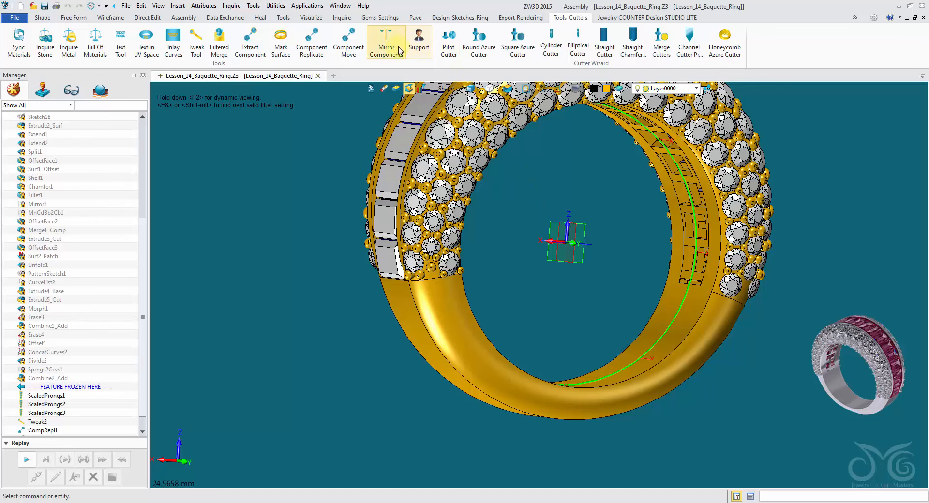
pyautogui.click(432, 220)
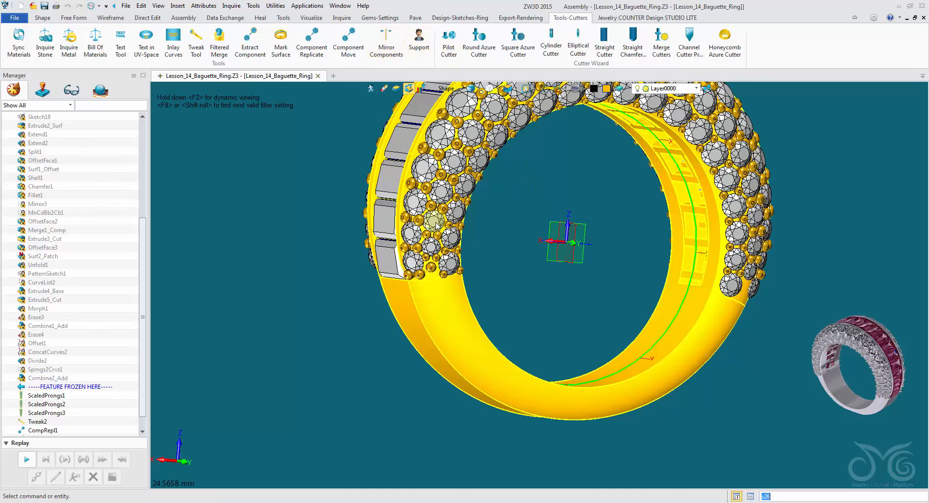
pyautogui.click(288, 227)
pyautogui.click(42, 17)
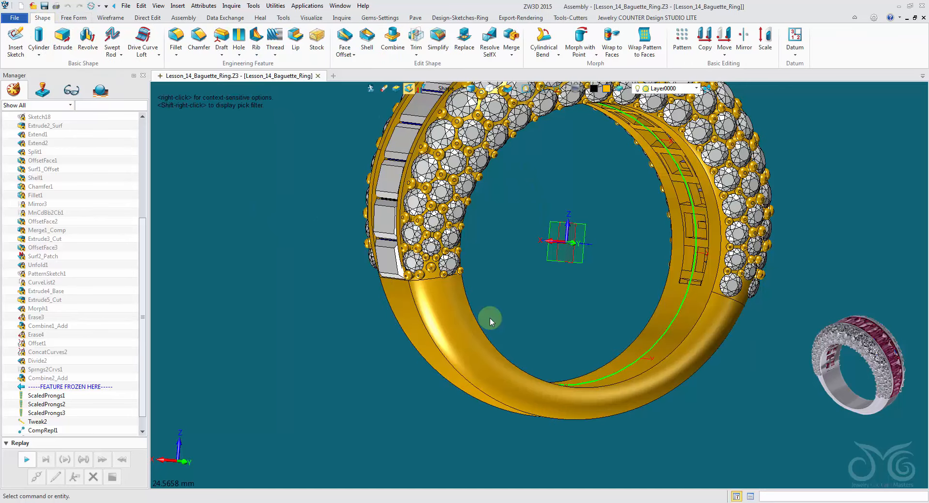
pyautogui.click(747, 46)
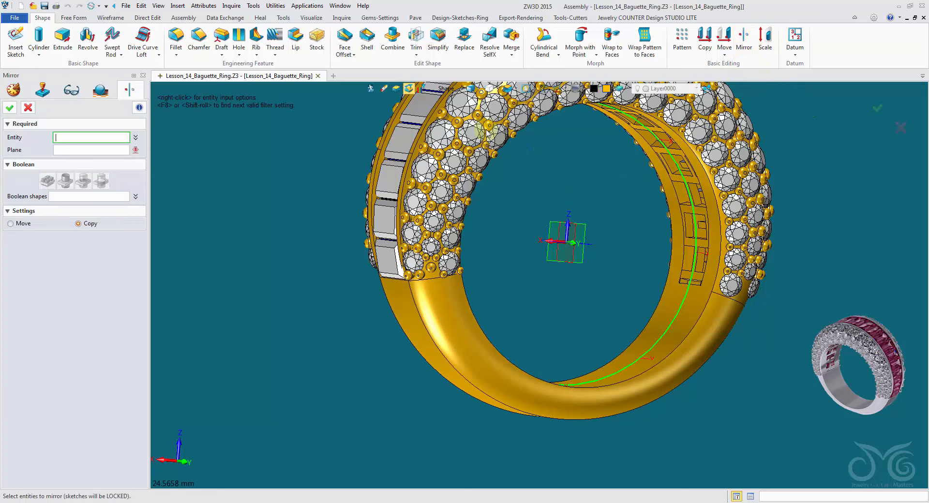
pyautogui.click(440, 89)
pyautogui.click(472, 157)
pyautogui.scroll(5, 539, 201)
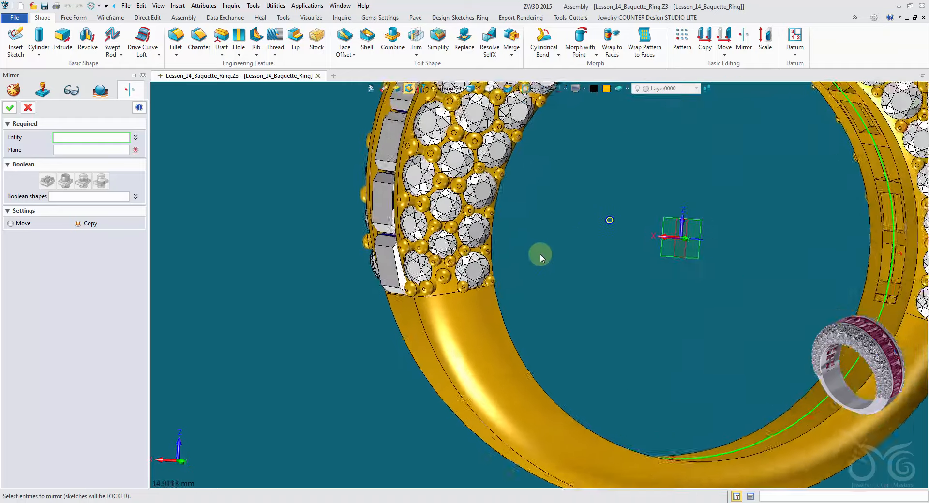
pyautogui.scroll(3, 537, 256)
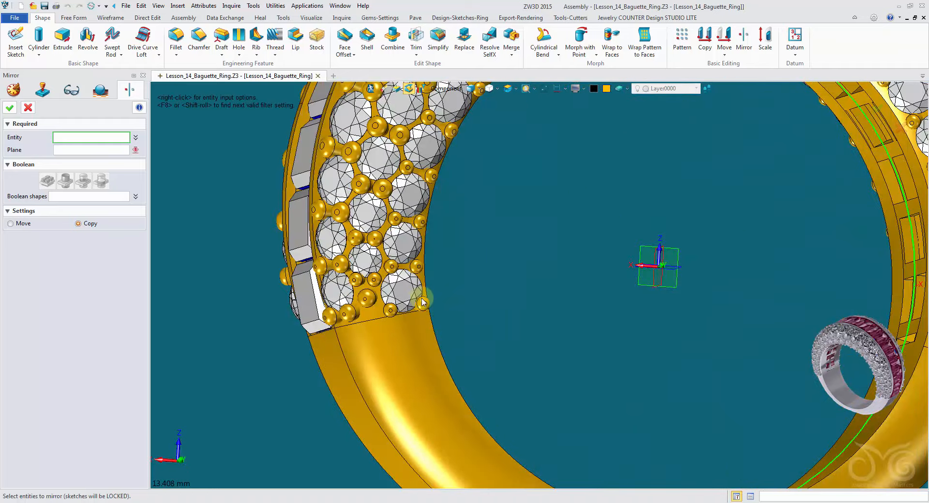
pyautogui.click(442, 88)
pyautogui.click(467, 128)
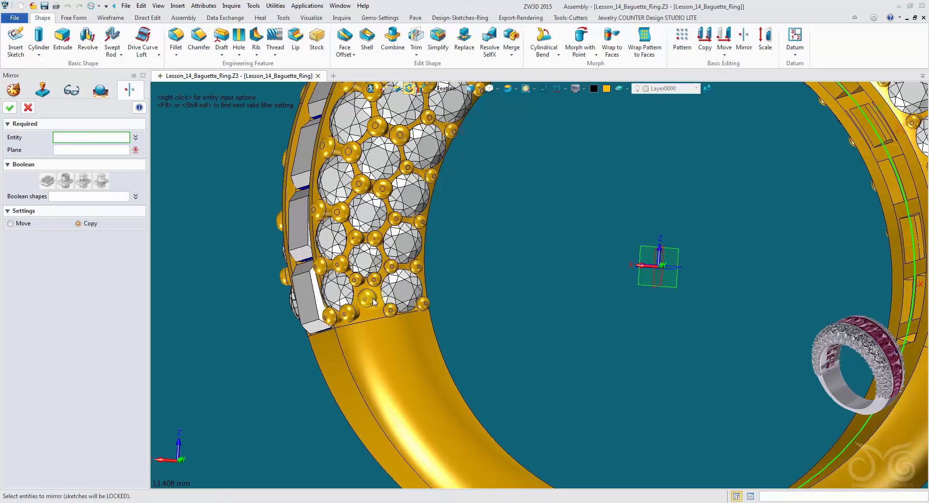
pyautogui.click(438, 89)
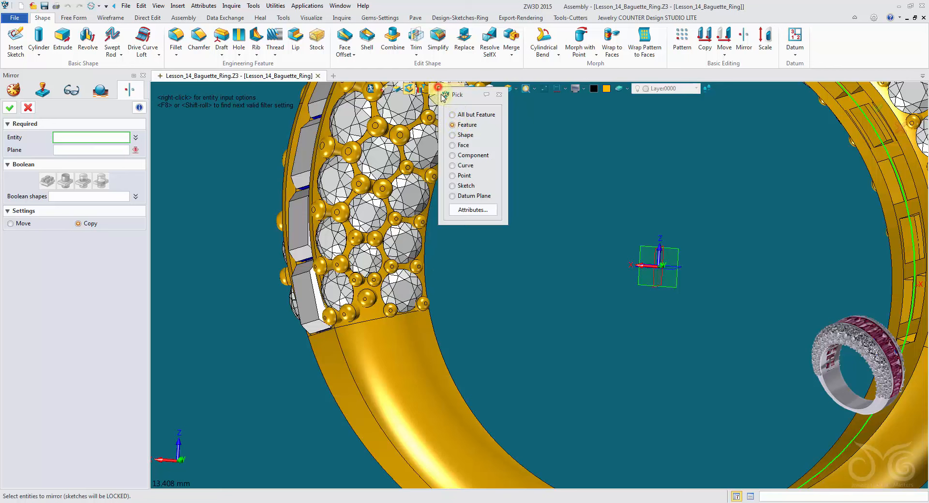
pyautogui.click(463, 155)
# Mirror copies of the seven replicated prongs at the end of the pavé about the SIDE datum plane
pyautogui.click(390, 310)
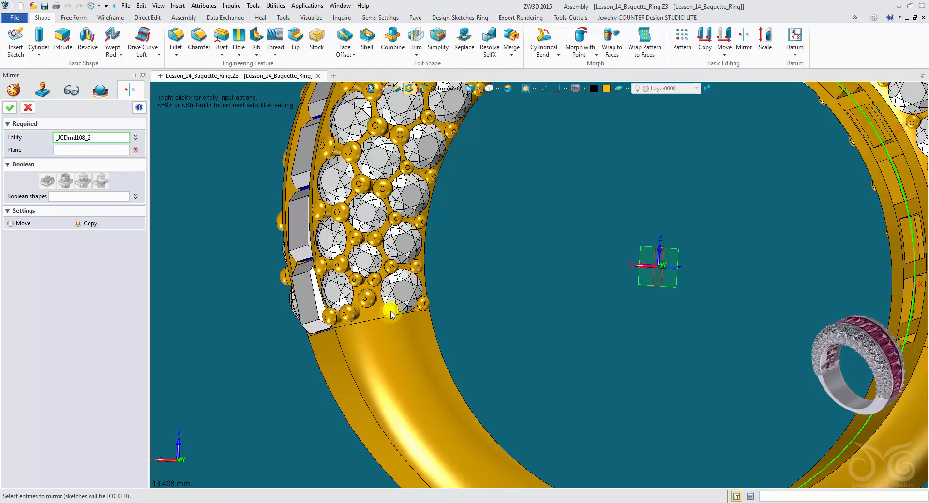
pyautogui.click(422, 304)
pyautogui.click(366, 297)
pyautogui.click(355, 279)
pyautogui.click(373, 280)
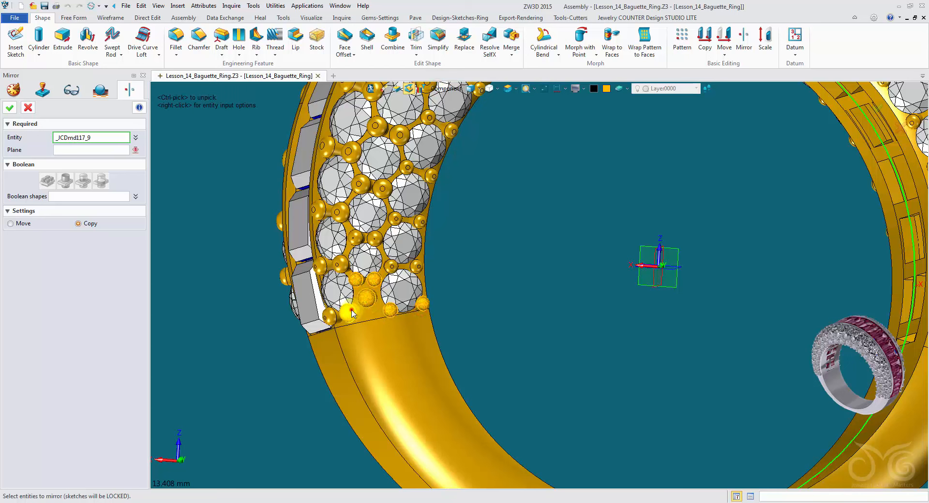
pyautogui.click(351, 311)
pyautogui.click(330, 316)
pyautogui.click(110, 150)
pyautogui.scroll(-1, 194, 194)
pyautogui.moveTo(459, 256); pyautogui.dragTo(502, 235, button='right')
pyautogui.click(528, 233)
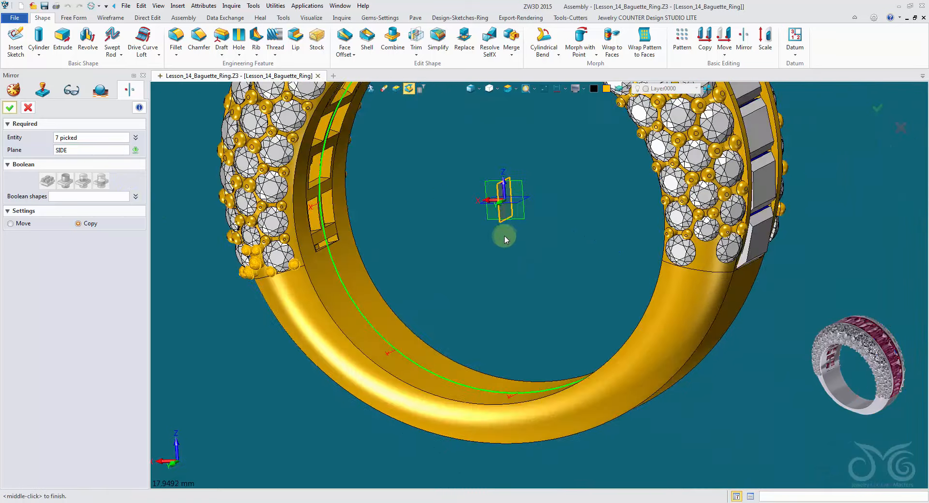
pyautogui.click(9, 108)
# Regenerate the ring's history and agree to delete and rebuild all mirrored prong parts
pyautogui.moveTo(387, 203); pyautogui.dragTo(447, 200, button='right')
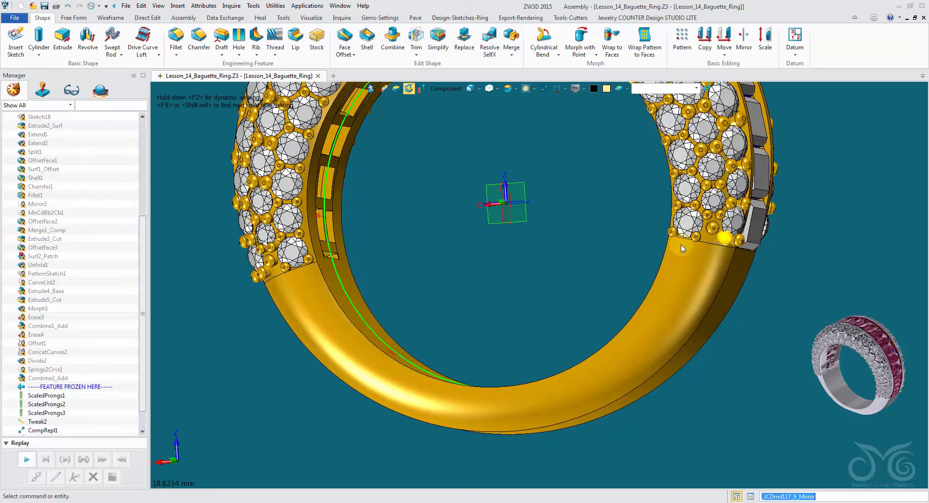
pyautogui.moveTo(342, 314); pyautogui.dragTo(350, 313, button='right')
pyautogui.scroll(-1, 79, 385)
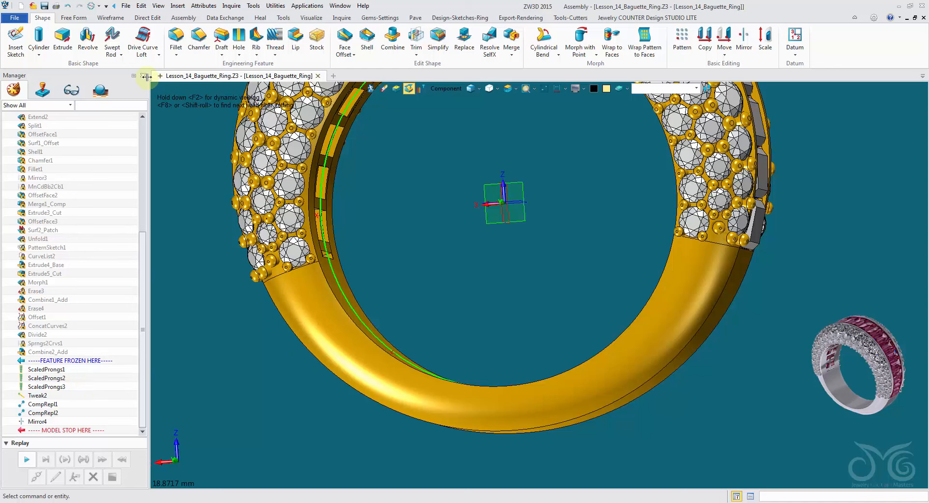
pyautogui.click(90, 7)
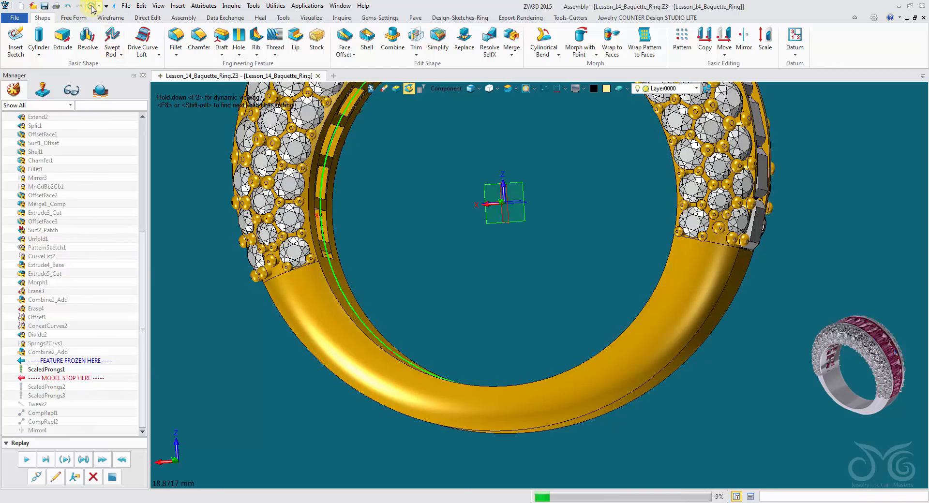
pyautogui.click(91, 7)
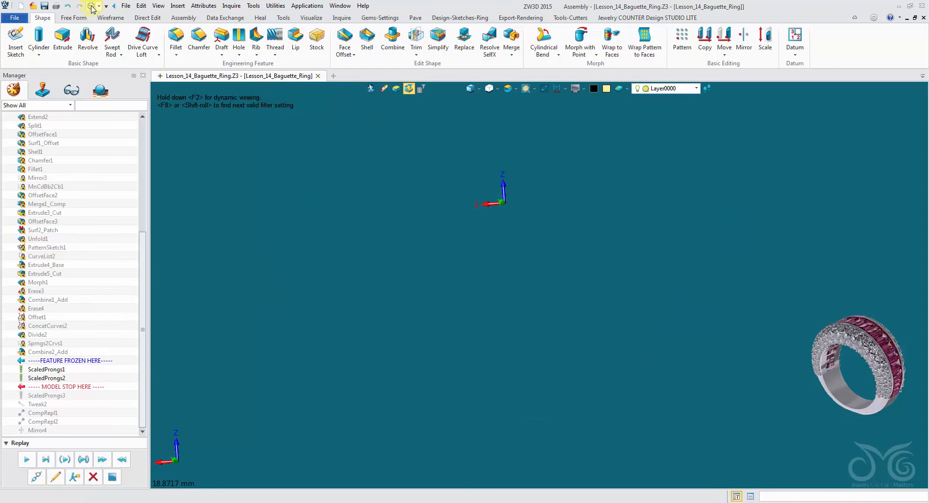
pyautogui.click(91, 7)
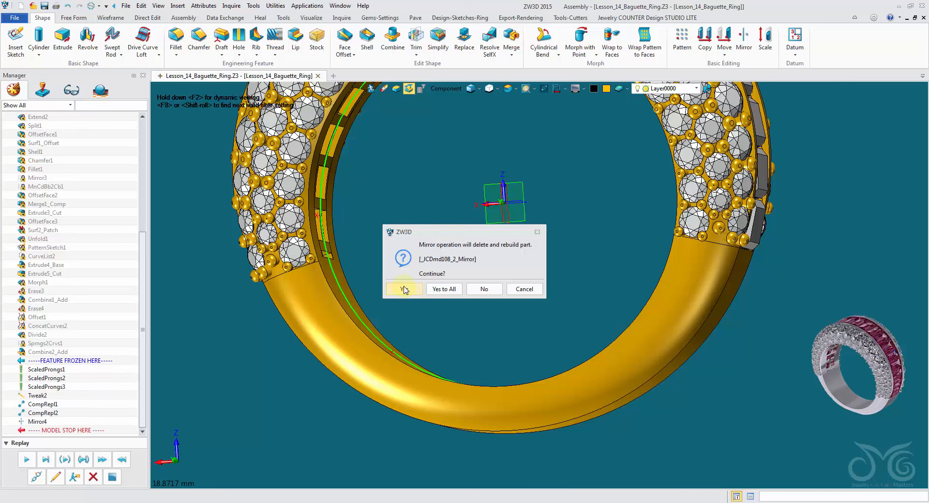
pyautogui.click(438, 289)
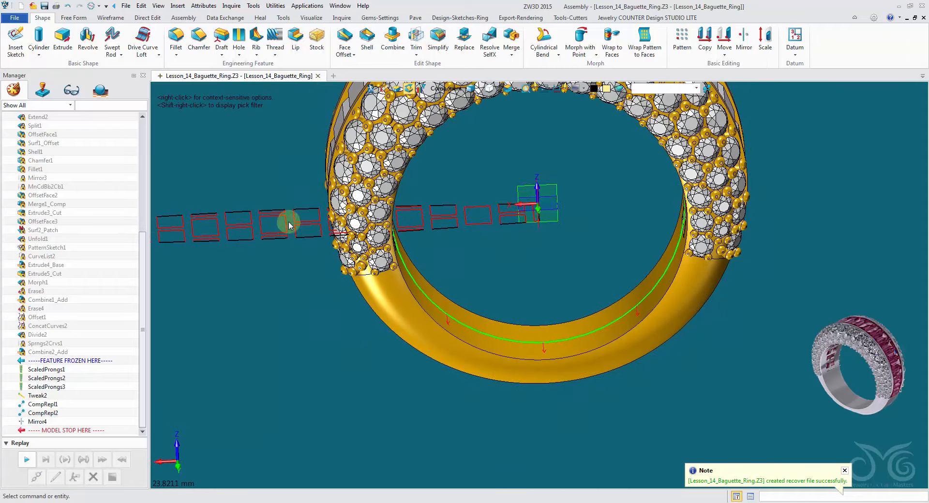
# Change the display visibility setting to hide the flat pattern sketch crossing the ring
pyautogui.moveTo(309, 221); pyautogui.dragTo(327, 224, button='right')
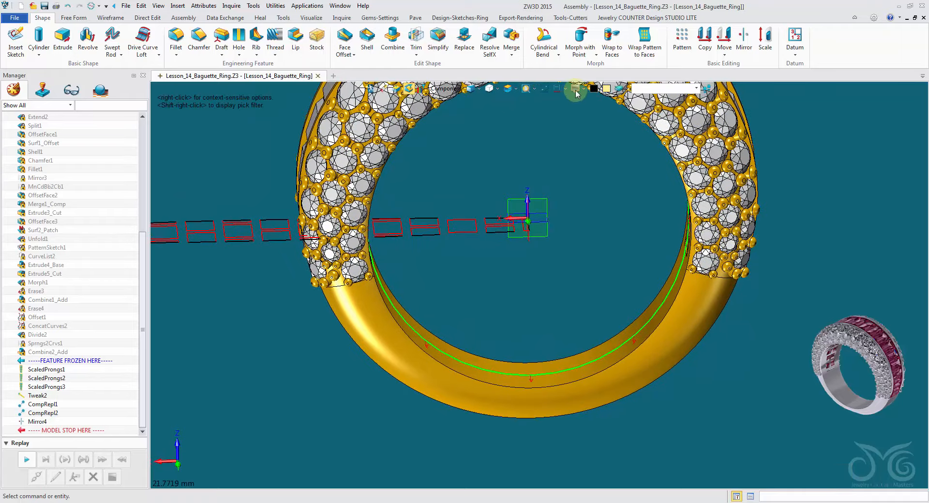
pyautogui.click(583, 90)
pyautogui.click(595, 123)
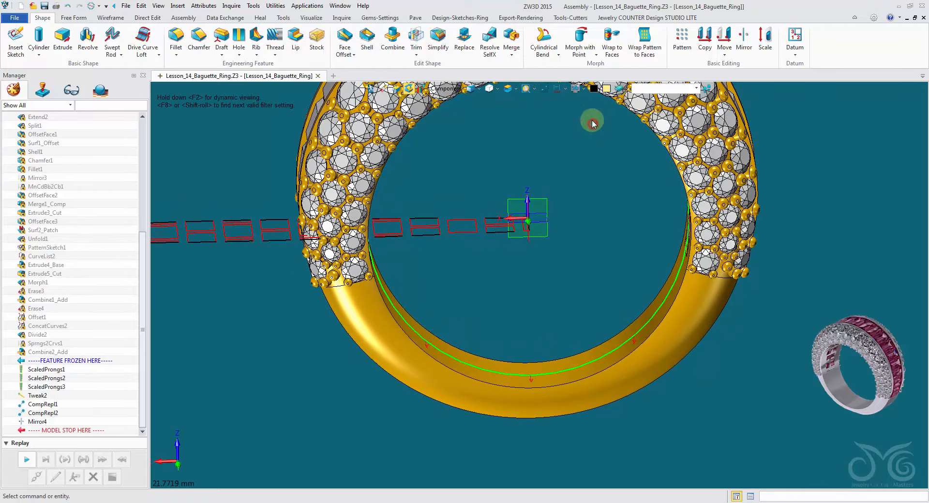
pyautogui.click(583, 90)
pyautogui.click(586, 120)
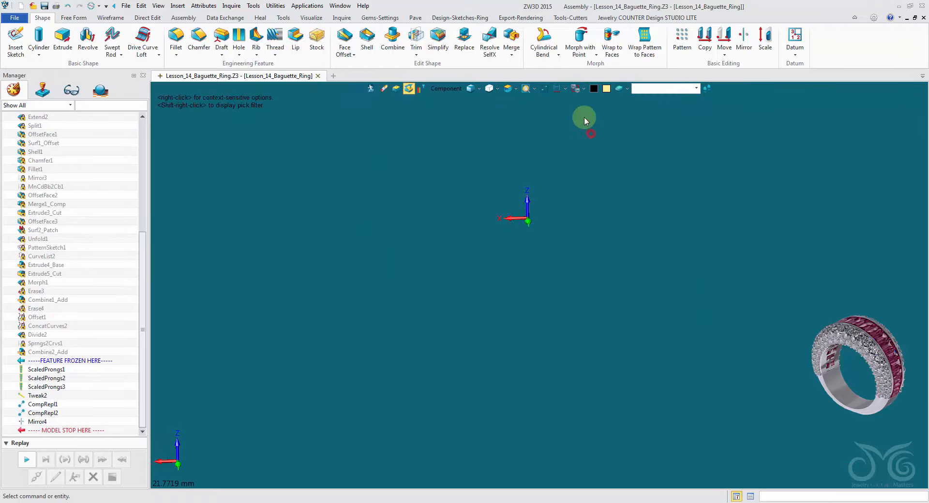
# Undo the mirror of the replicated end prongs
pyautogui.moveTo(622, 161); pyautogui.dragTo(507, 268, button='middle')
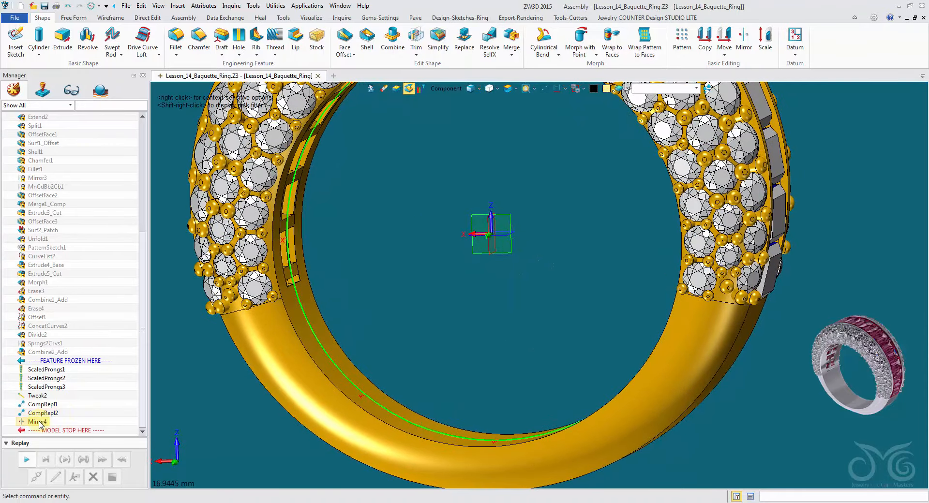
pyautogui.click(68, 7)
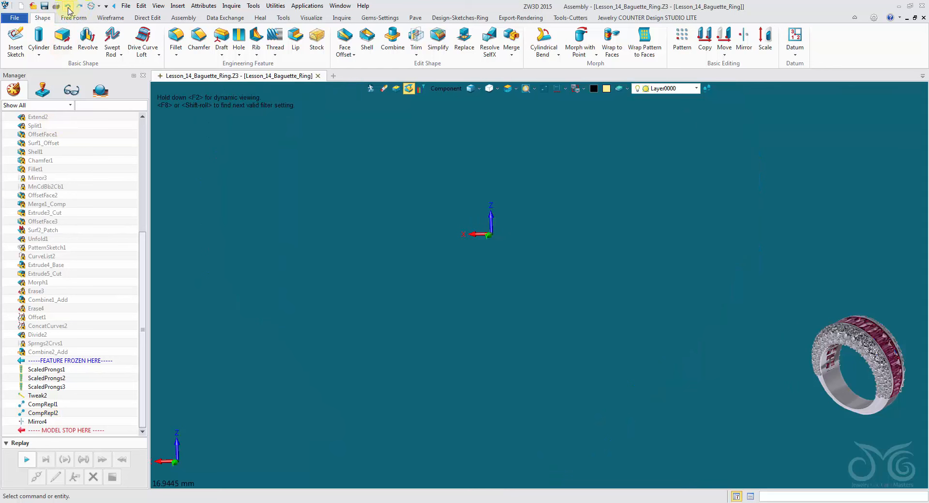
pyautogui.click(68, 6)
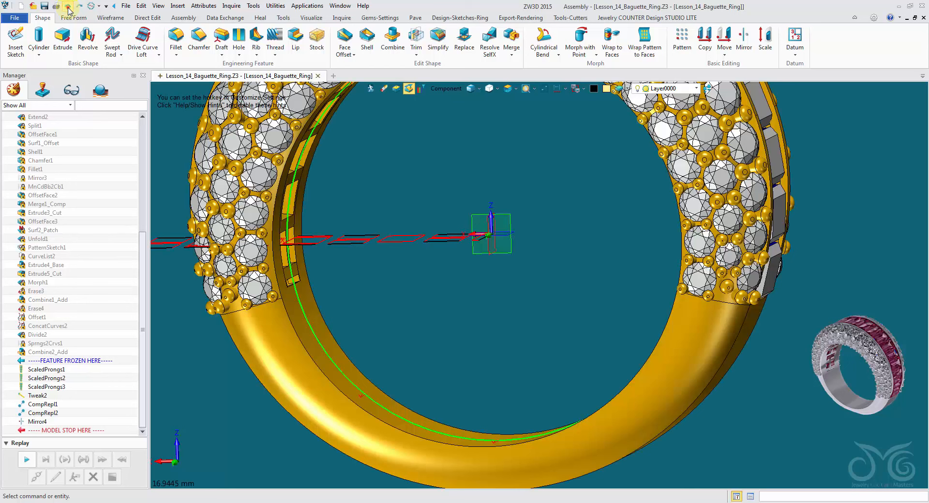
pyautogui.click(80, 7)
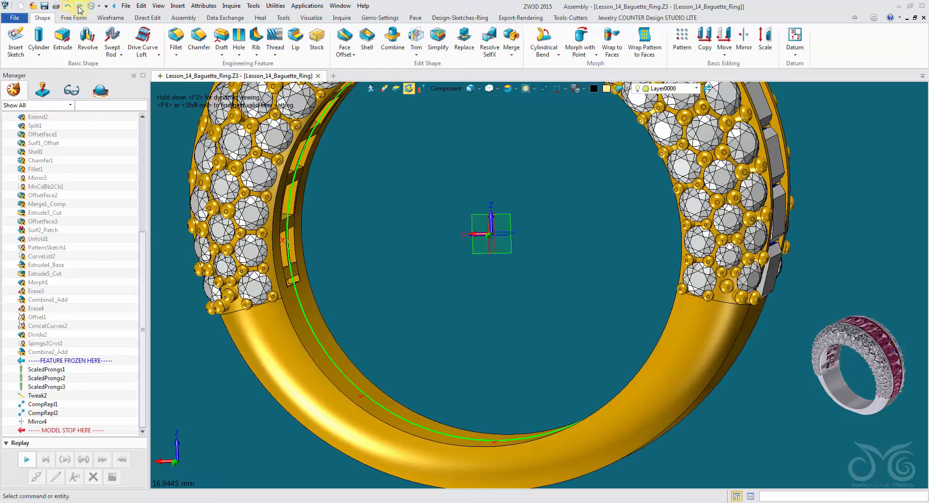
pyautogui.click(68, 7)
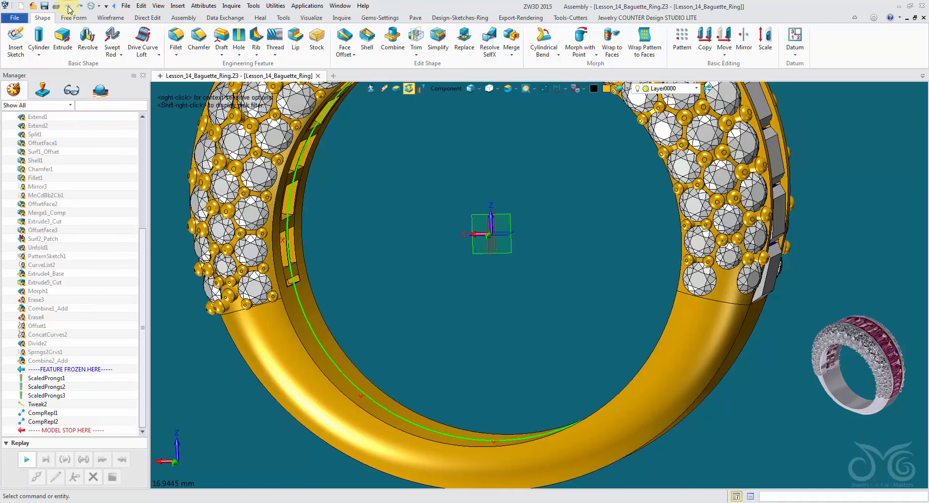
# Start Mirror Components with the side datum plane as the mirror plane and activate the selection of components
pyautogui.moveTo(518, 174); pyautogui.dragTo(503, 107, button='middle')
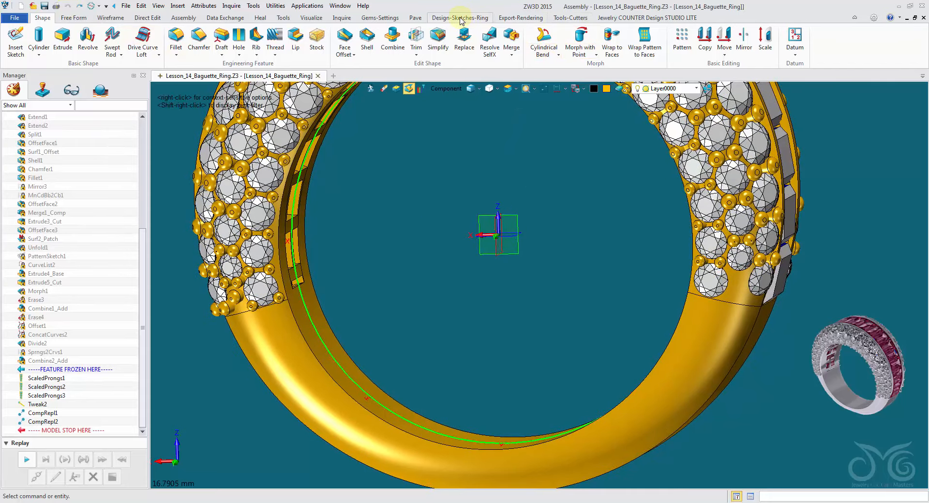
pyautogui.click(546, 18)
pyautogui.click(560, 18)
pyautogui.moveTo(359, 95)
pyautogui.mouseDown(button='right')
pyautogui.moveTo(377, 114)
pyautogui.moveTo(378, 100)
pyautogui.mouseUp(button='right')
pyautogui.click(386, 50)
pyautogui.moveTo(421, 208); pyautogui.dragTo(473, 213, button='right')
pyautogui.click(561, 225)
pyautogui.scroll(1, 473, 213)
pyautogui.moveTo(169, 227); pyautogui.dragTo(154, 176, button='right')
pyautogui.click(109, 149)
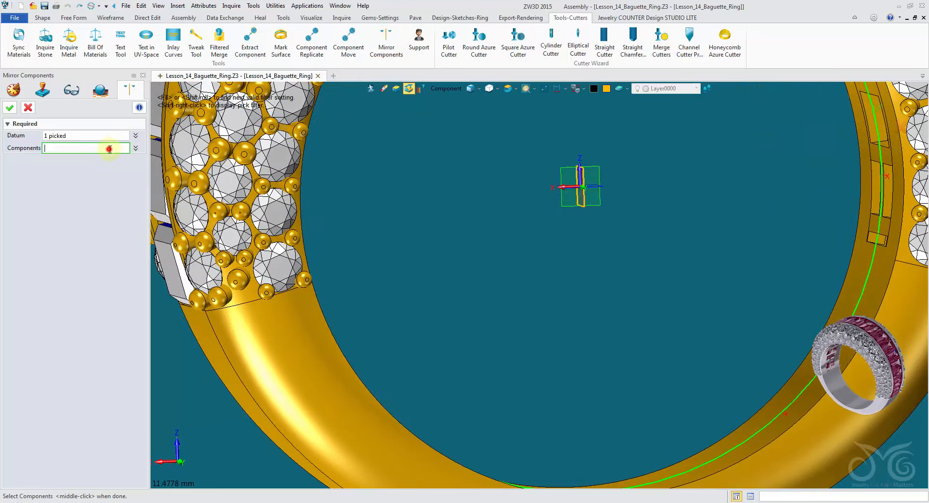
# Restrict picking to features and mirror the two component replication features holding the end prongs to the opposite end of the pavé
pyautogui.moveTo(479, 162); pyautogui.dragTo(450, 100, button='right')
pyautogui.click(447, 90)
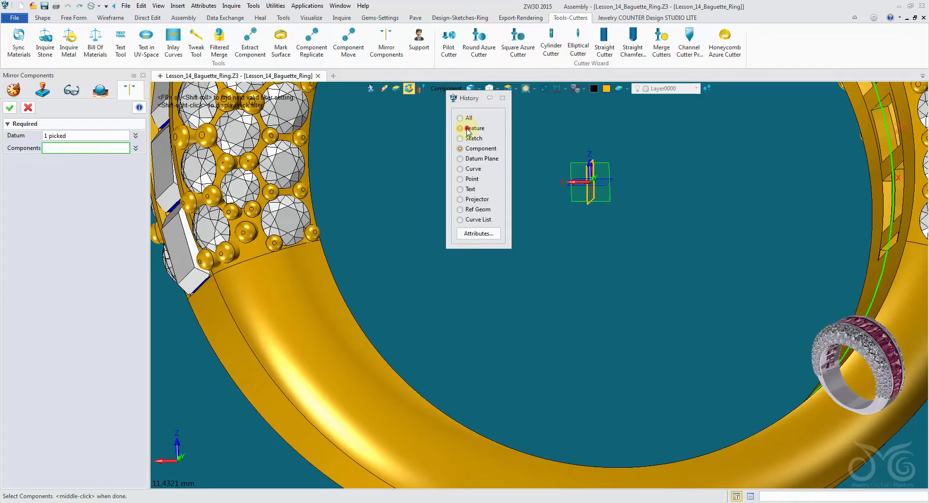
pyautogui.click(467, 129)
pyautogui.click(253, 213)
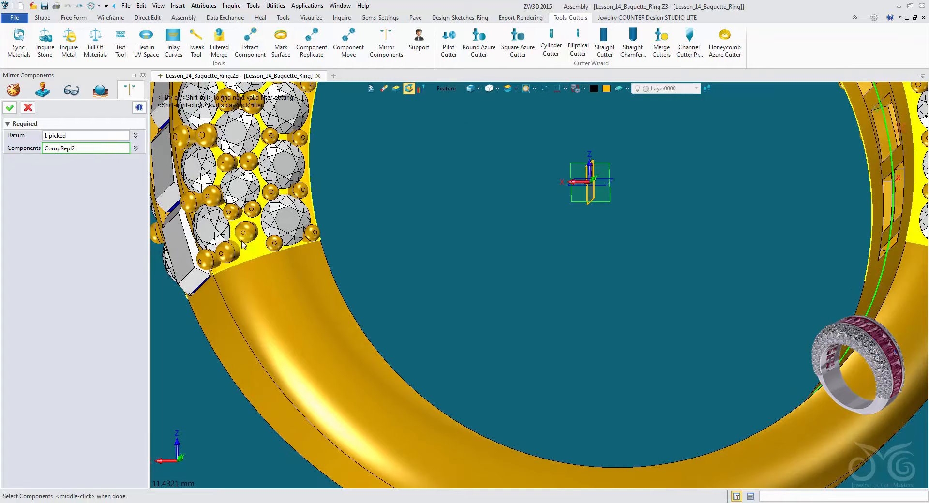
pyautogui.click(254, 212)
pyautogui.moveTo(491, 162); pyautogui.dragTo(194, 148, button='right')
pyautogui.scroll(-2, 407, 183)
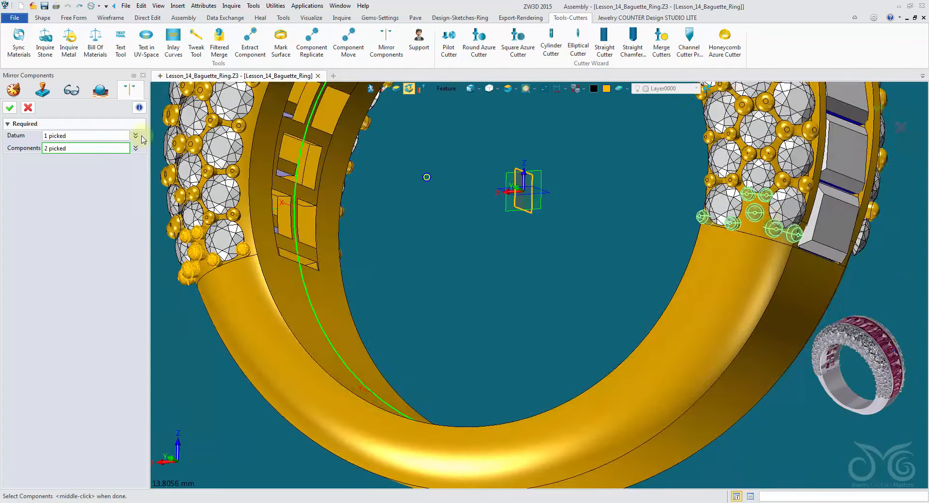
pyautogui.click(10, 109)
pyautogui.moveTo(435, 189)
pyautogui.mouseDown(button='right')
pyautogui.moveTo(363, 221)
pyautogui.moveTo(417, 284)
pyautogui.moveTo(432, 274)
pyautogui.mouseUp(button='right')
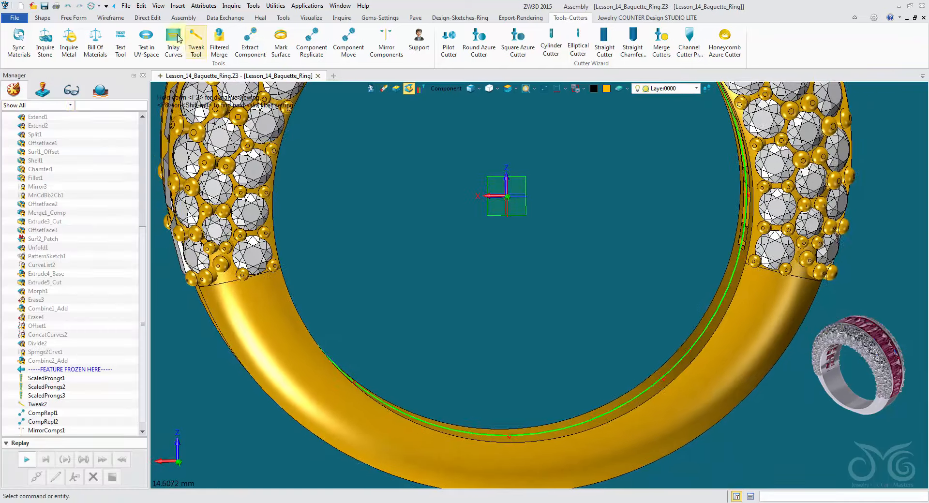
# Regenerate the ring's history with the mirrored prong components
pyautogui.click(91, 6)
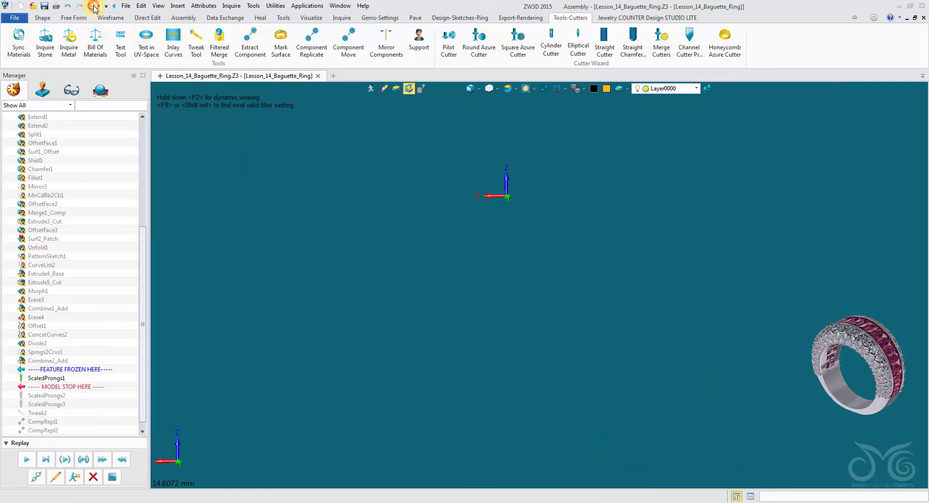
pyautogui.click(373, 274)
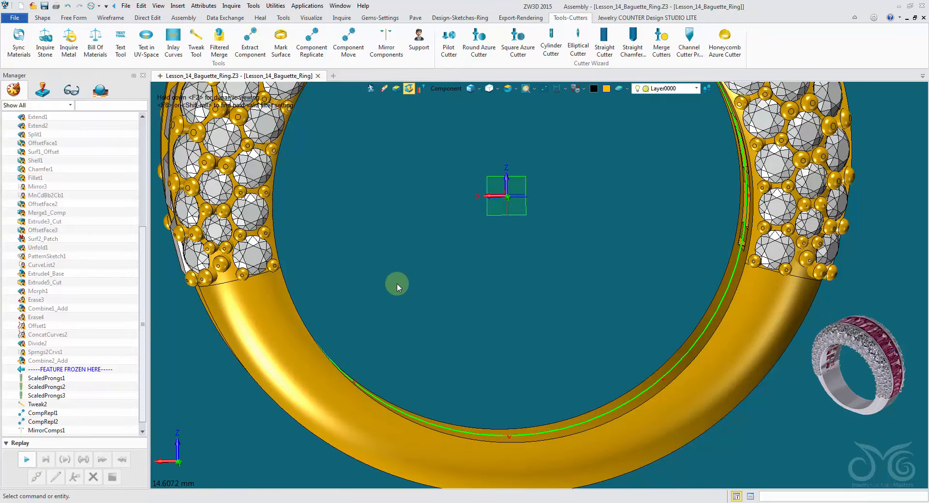
pyautogui.moveTo(426, 302); pyautogui.dragTo(449, 263, button='right')
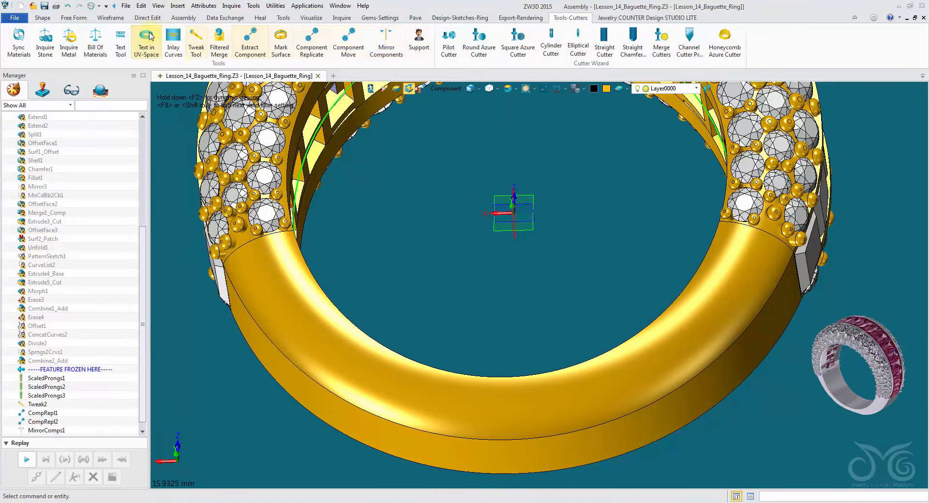
# Start another Mirror Components about the FRONT datum plane
pyautogui.moveTo(520, 231)
pyautogui.mouseDown(button='right')
pyautogui.moveTo(470, 261)
pyautogui.moveTo(463, 251)
pyautogui.mouseUp(button='right')
pyautogui.scroll(3, 467, 253)
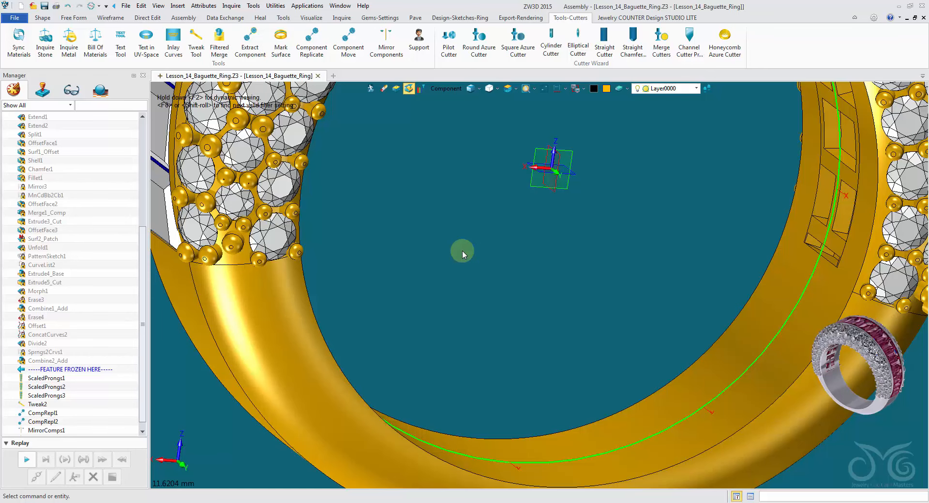
pyautogui.moveTo(463, 250)
pyautogui.mouseDown(button='right')
pyautogui.moveTo(451, 236)
pyautogui.moveTo(453, 253)
pyautogui.moveTo(454, 206)
pyautogui.mouseUp(button='right')
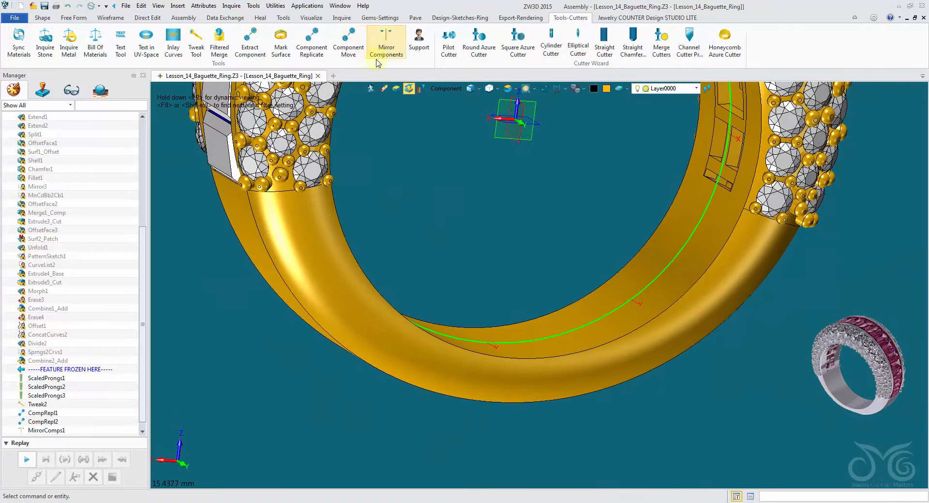
pyautogui.moveTo(364, 234); pyautogui.dragTo(522, 252, button='right')
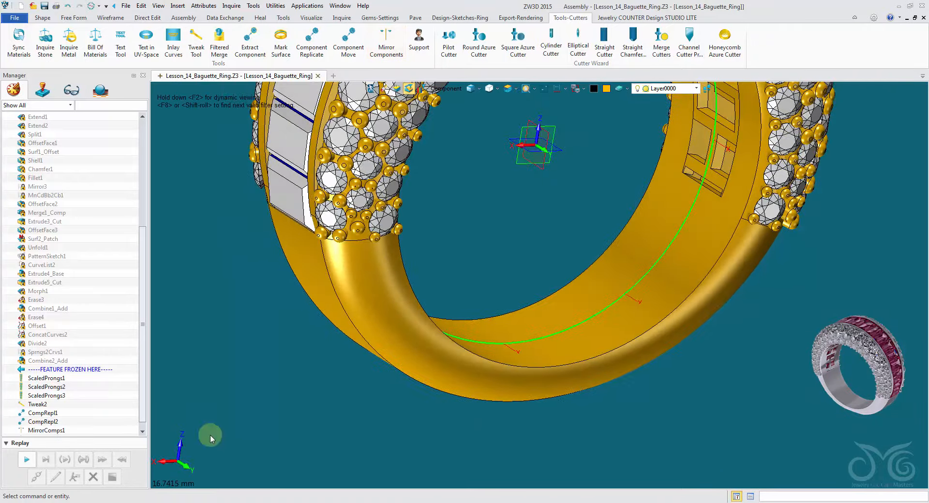
pyautogui.moveTo(250, 353); pyautogui.dragTo(236, 330, button='middle')
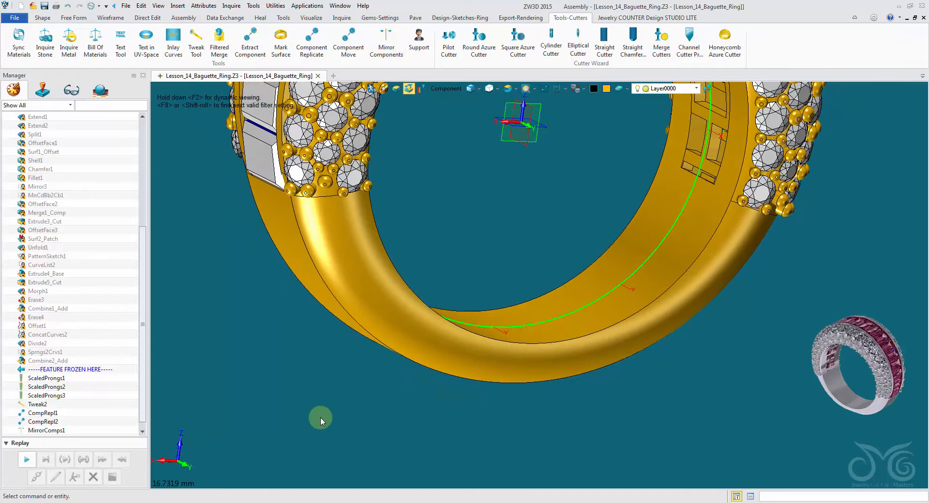
pyautogui.moveTo(504, 166); pyautogui.dragTo(464, 216, button='right')
pyautogui.middleClick(464, 216)
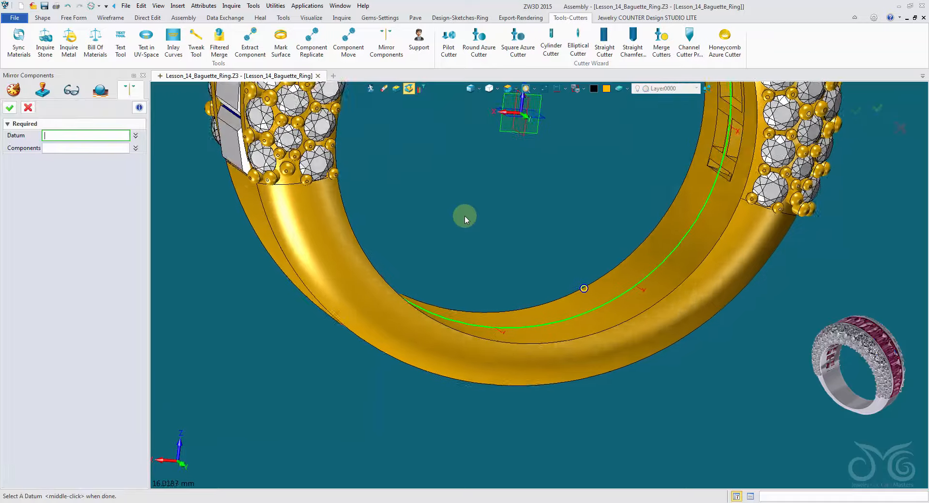
pyautogui.scroll(2, 464, 216)
pyautogui.moveTo(290, 143); pyautogui.dragTo(328, 168, button='middle')
pyautogui.moveTo(579, 141); pyautogui.dragTo(606, 183, button='middle')
pyautogui.click(611, 165)
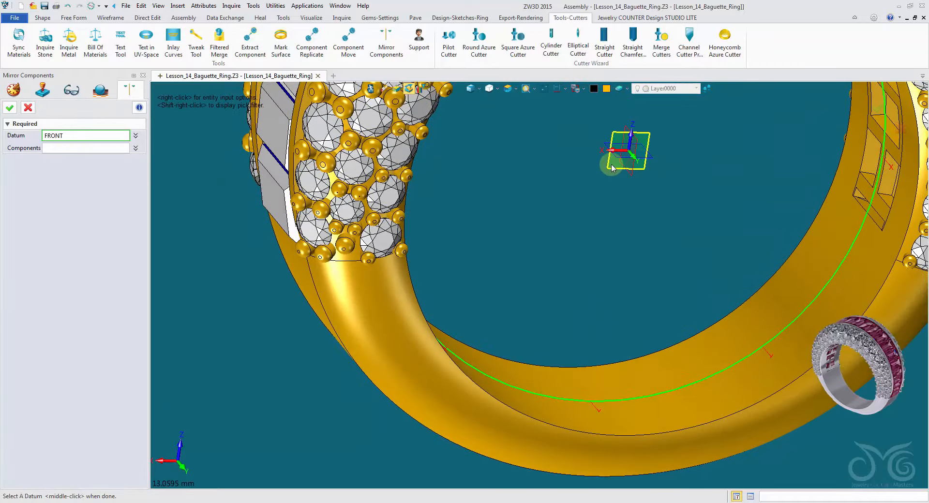
# Mirror both replicated prong sets and their mirrored copies onto the other face of the ring, and save the file
pyautogui.click(100, 148)
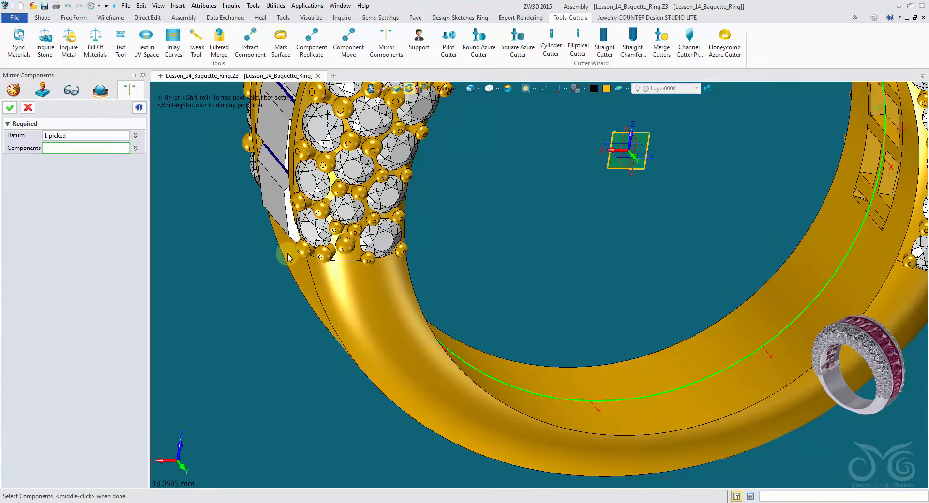
pyautogui.click(348, 249)
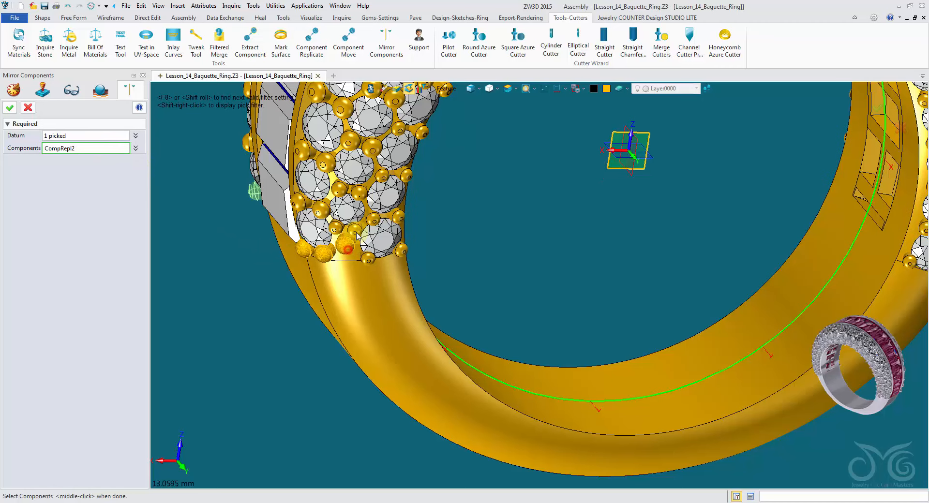
pyautogui.click(356, 232)
pyautogui.moveTo(438, 238); pyautogui.dragTo(370, 238, button='right')
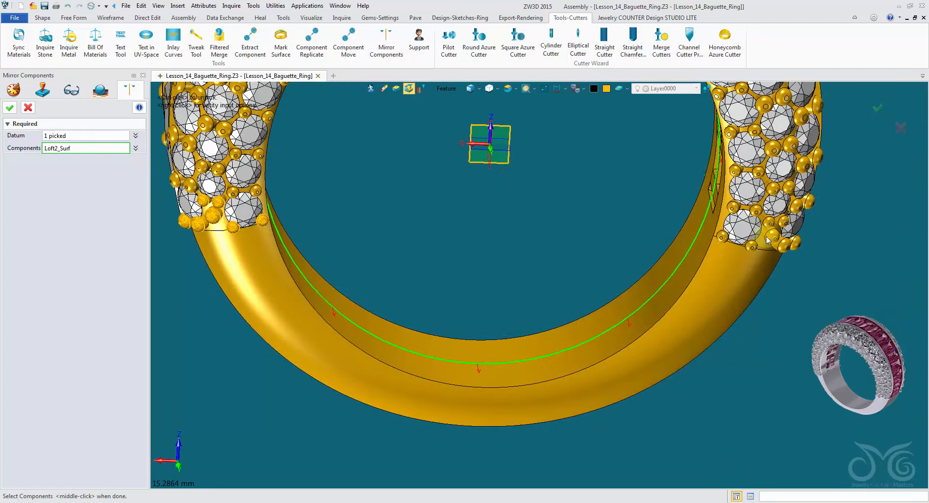
pyautogui.click(768, 239)
pyautogui.moveTo(768, 239); pyautogui.dragTo(72, 183, button='right')
pyautogui.click(15, 108)
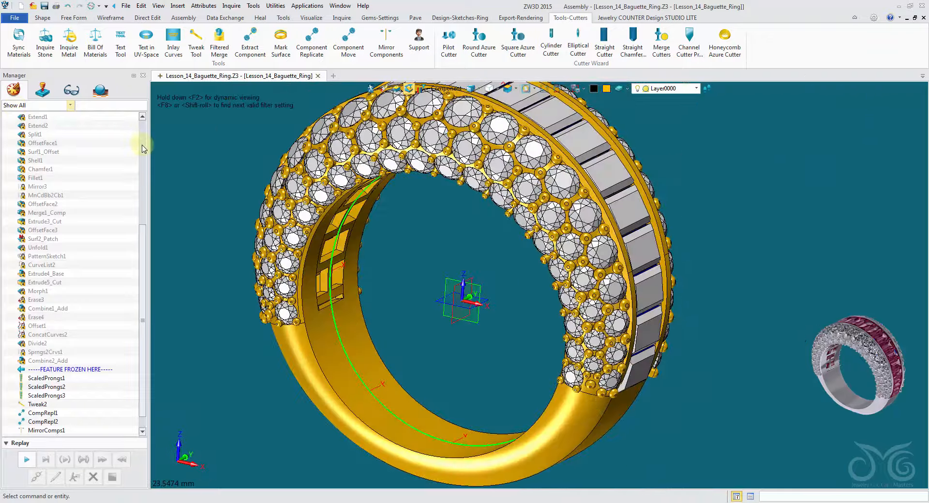
pyautogui.click(43, 7)
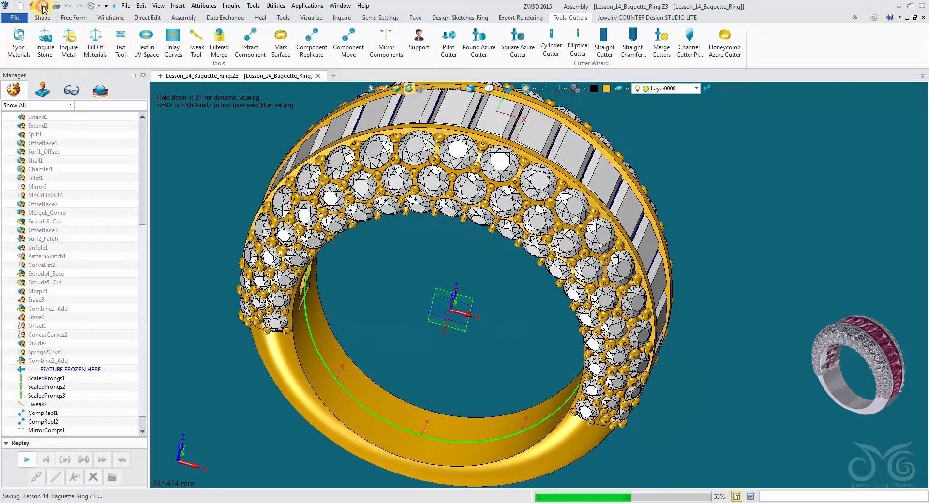
# Create pilot cutters for the pavé stones of Sprngs2Crvs1 at scale 1 with elevation 0 mm and rotation 0
pyautogui.moveTo(216, 128); pyautogui.dragTo(366, 132, button='right')
pyautogui.click(451, 49)
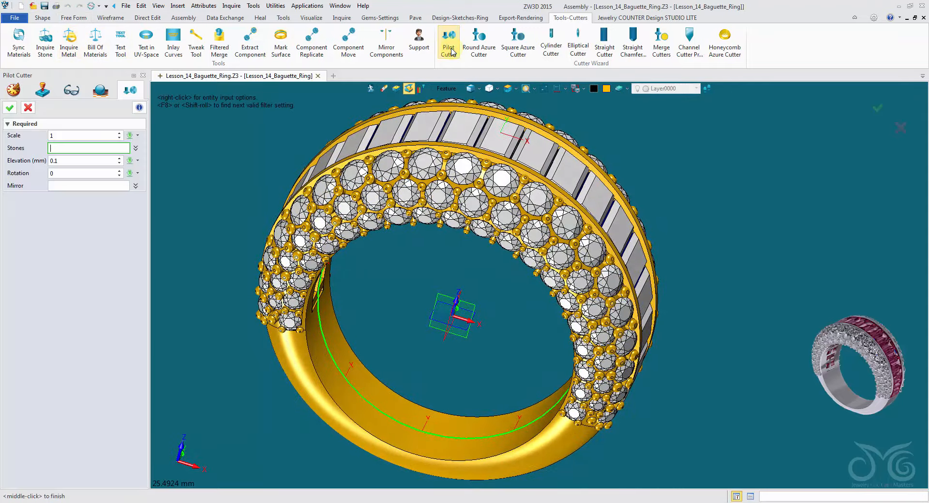
pyautogui.scroll(2, 416, 145)
pyautogui.click(409, 153)
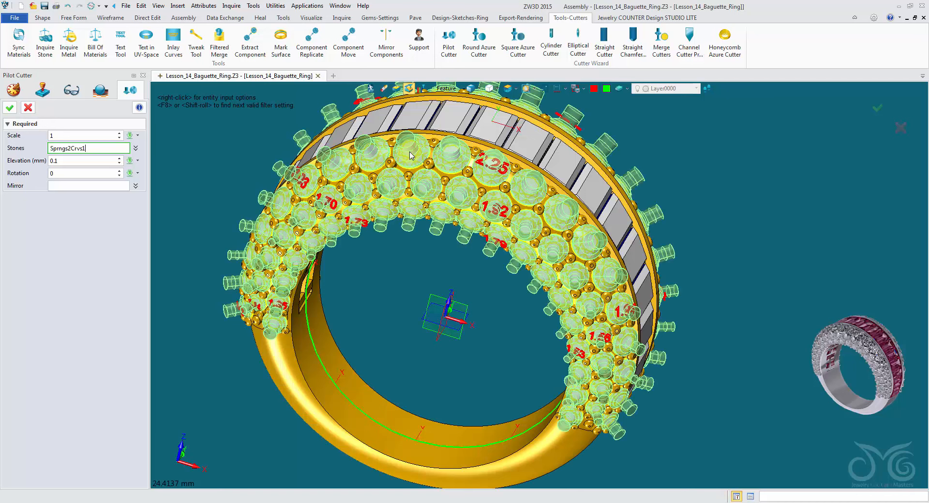
pyautogui.click(409, 153)
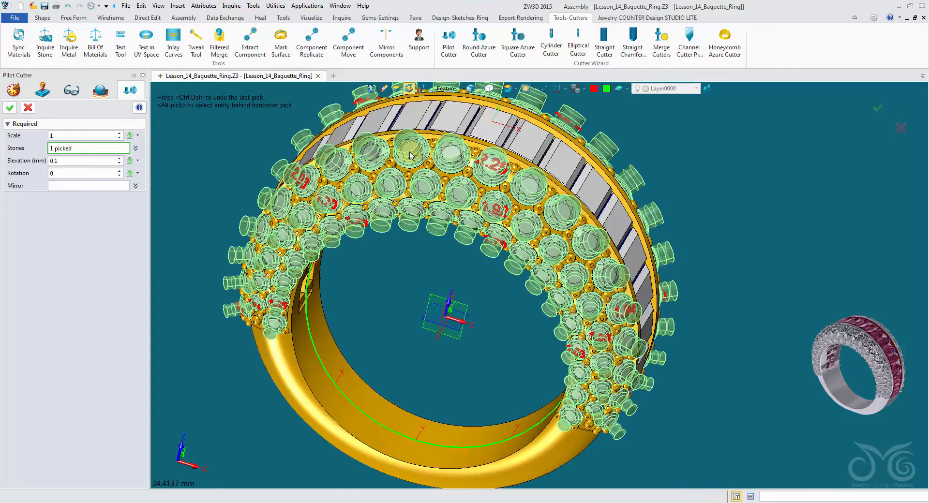
pyautogui.moveTo(409, 152)
pyautogui.mouseDown(button='right')
pyautogui.moveTo(325, 168)
pyautogui.moveTo(258, 196)
pyautogui.moveTo(77, 176)
pyautogui.mouseUp(button='right')
pyautogui.click(77, 163)
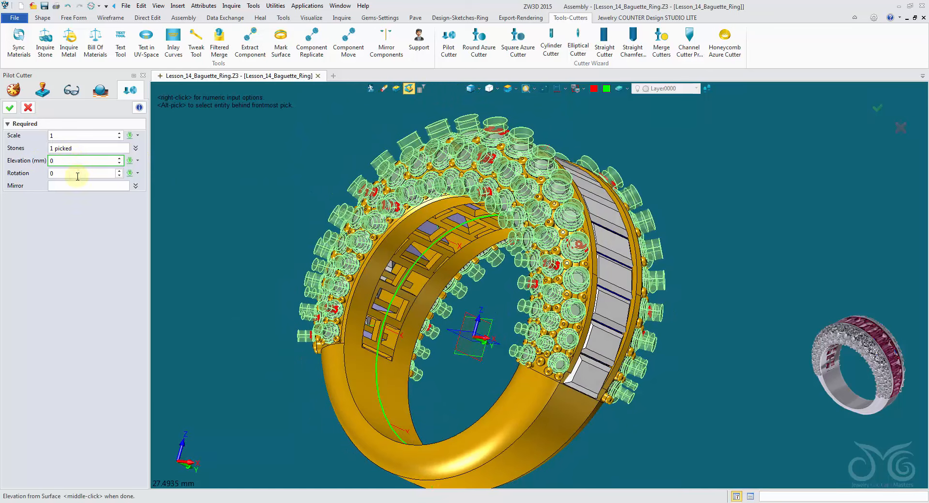
pyautogui.click(77, 174)
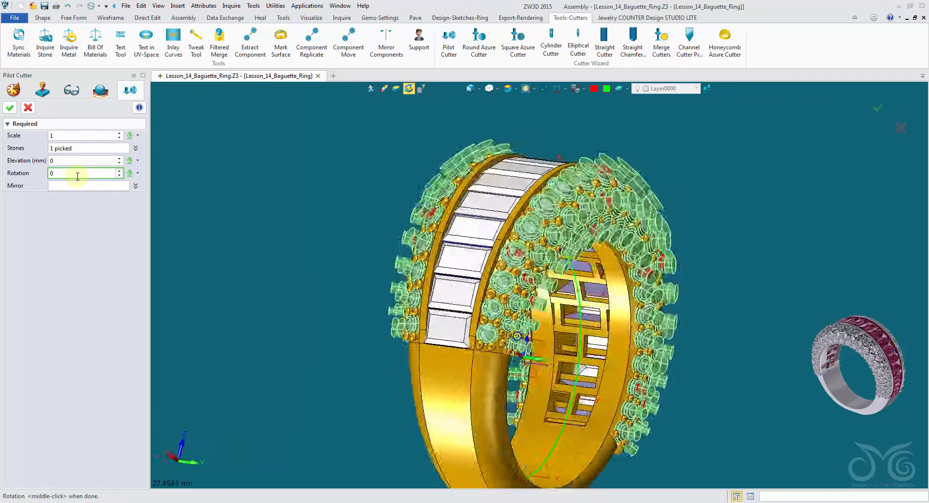
pyautogui.click(13, 108)
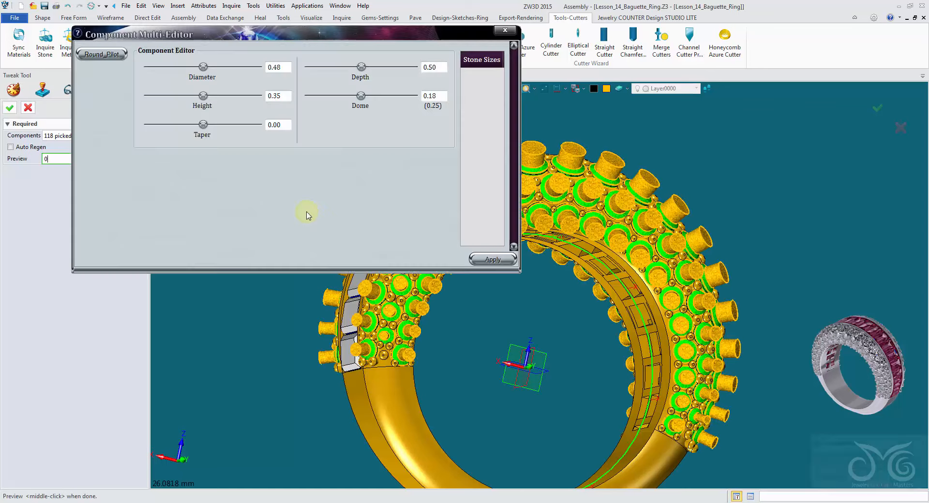
# Set the girdle thickness of the round pilot cutters to 0.05 in the Component Multi-Editor and apply it
pyautogui.click(108, 56)
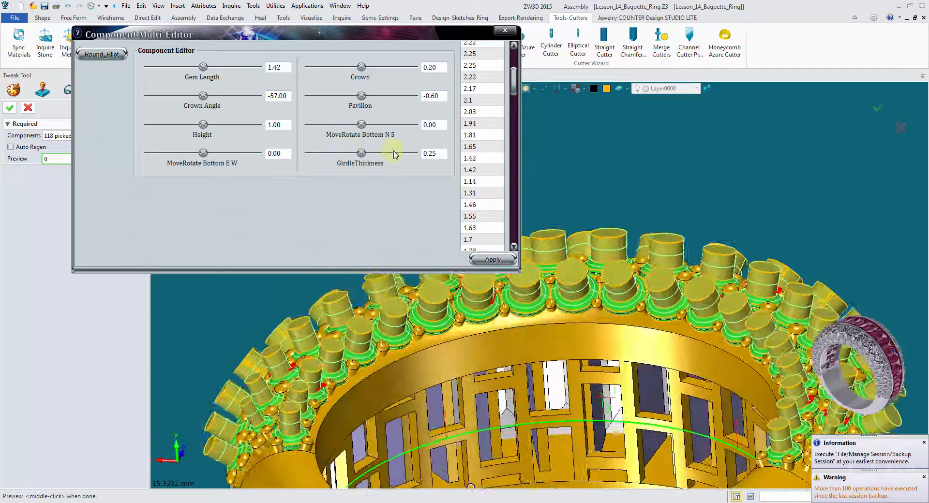
pyautogui.doubleClick(440, 154)
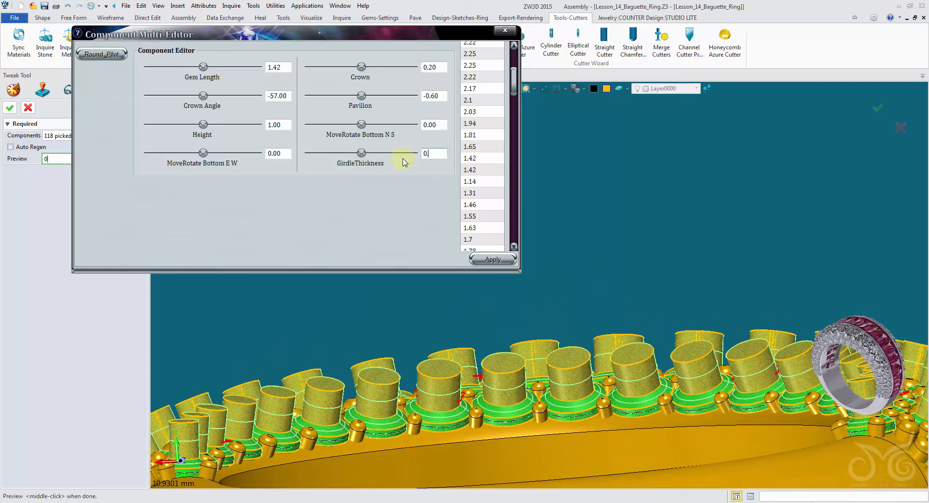
pyautogui.click(511, 265)
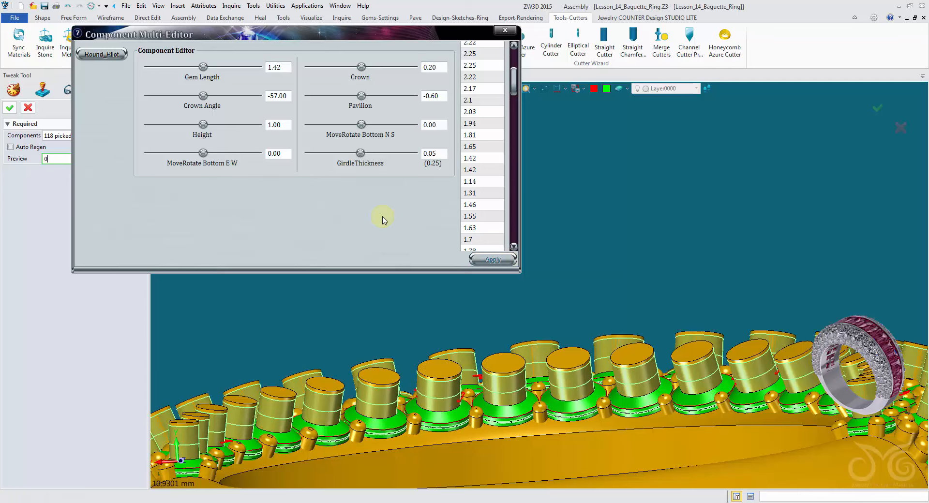
pyautogui.click(472, 53)
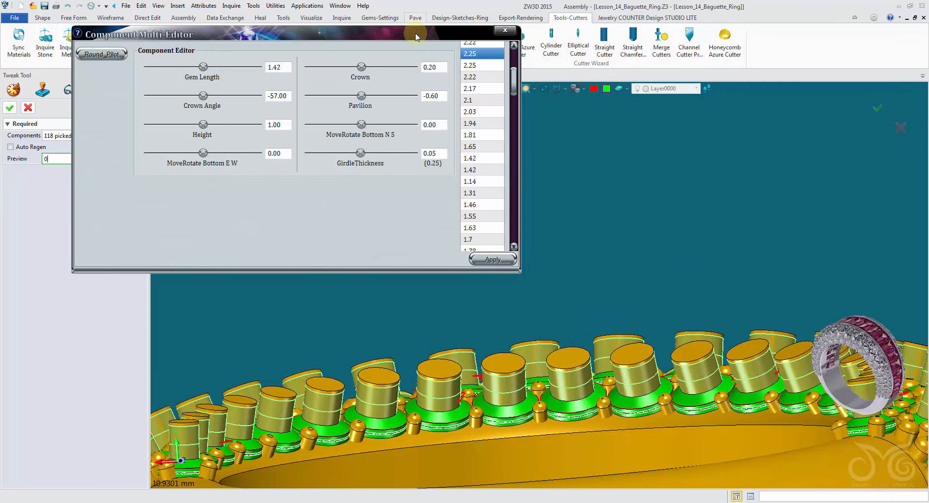
# Examine in wireframe display how deep the pilot cutters reach below the pavé stones relative to the baguettes
pyautogui.moveTo(409, 40); pyautogui.dragTo(372, 136)
pyautogui.click(471, 88)
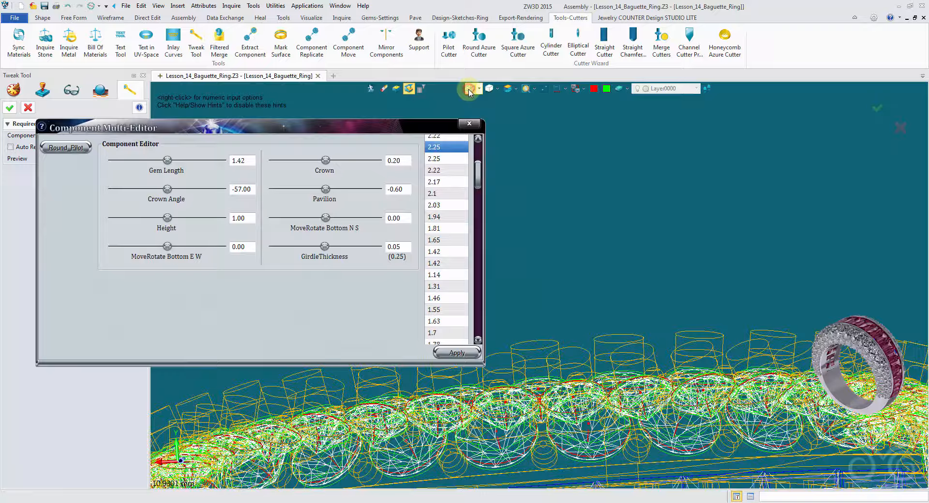
pyautogui.scroll(4, 620, 221)
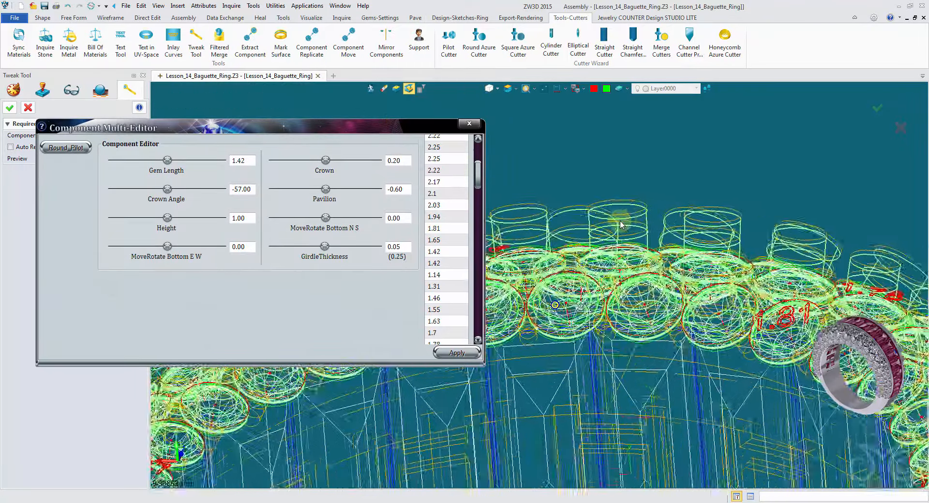
pyautogui.moveTo(623, 226); pyautogui.dragTo(624, 271, button='right')
pyautogui.scroll(-4, 623, 272)
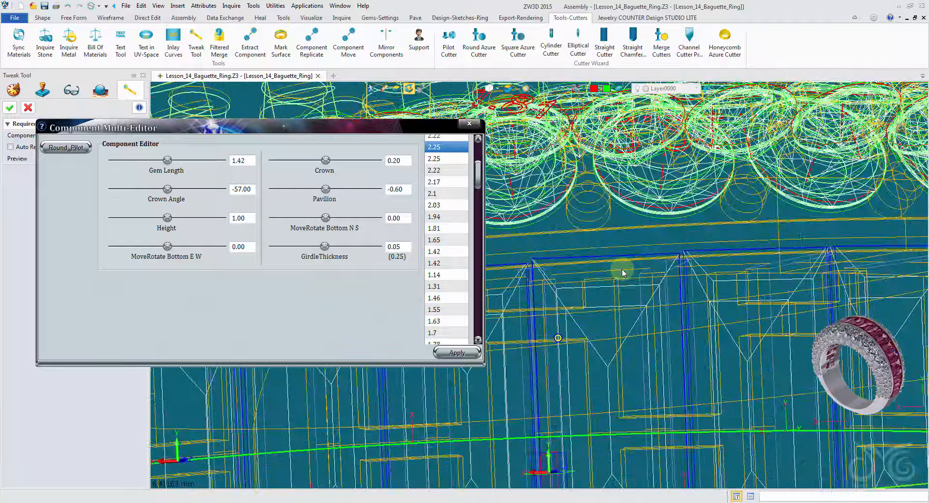
pyautogui.moveTo(622, 273); pyautogui.dragTo(631, 270, button='right')
pyautogui.scroll(1, 630, 269)
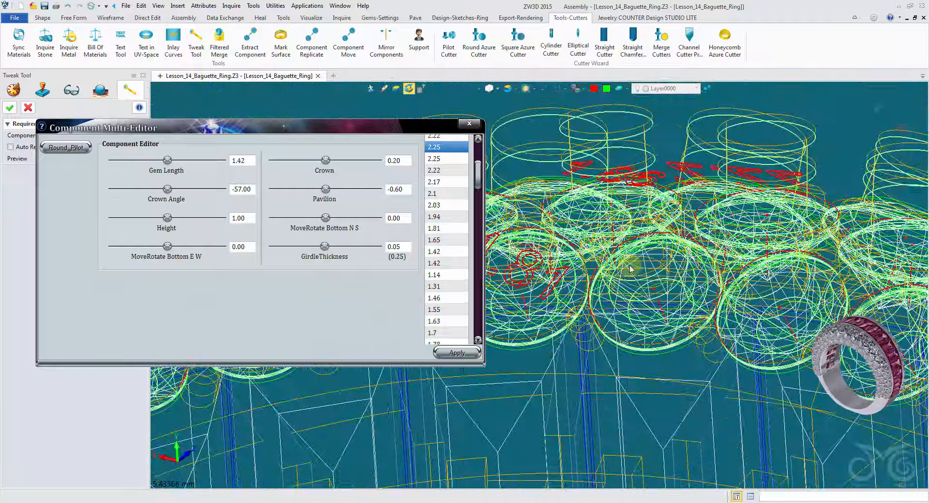
pyautogui.scroll(3, 631, 270)
pyautogui.scroll(-10, 631, 270)
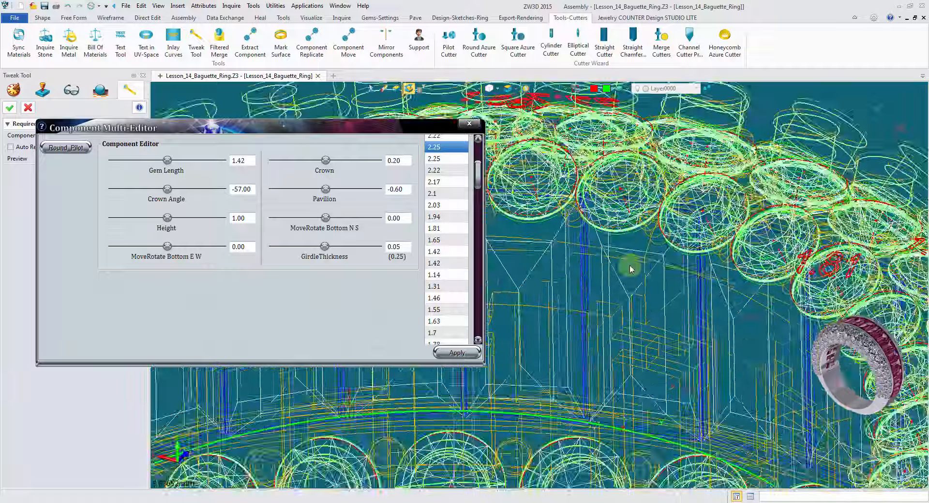
pyautogui.moveTo(602, 267); pyautogui.dragTo(589, 234, button='right')
pyautogui.moveTo(589, 234); pyautogui.dragTo(702, 266, button='middle')
pyautogui.scroll(3, 617, 144)
pyautogui.scroll(8, 617, 144)
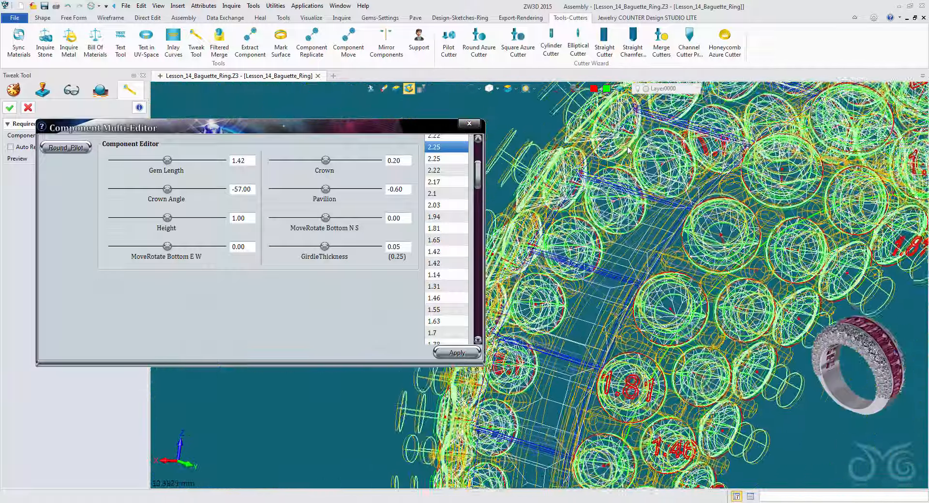
pyautogui.scroll(-8, 688, 196)
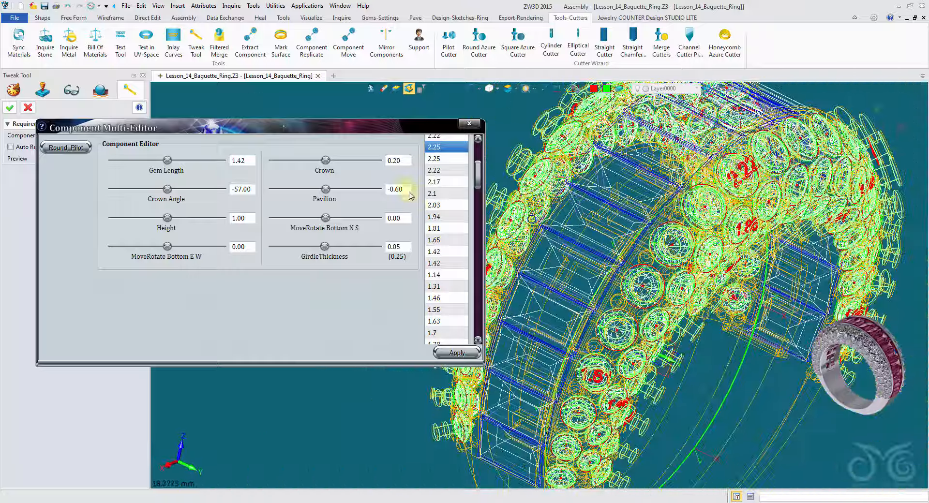
# Set the pavilion of the round pilot cutters to -1 in the Component Multi-Editor, apply it and accept the tweak in shaded display
pyautogui.moveTo(406, 190); pyautogui.dragTo(402, 191)
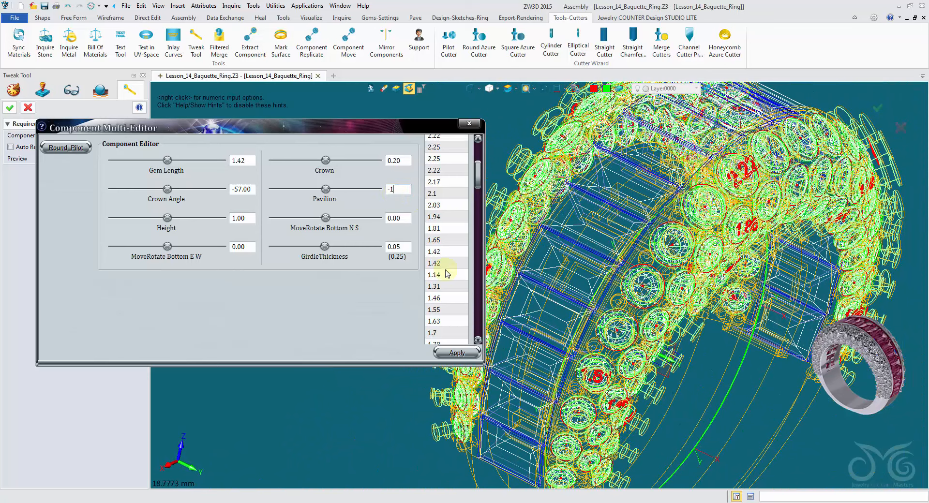
pyautogui.click(455, 357)
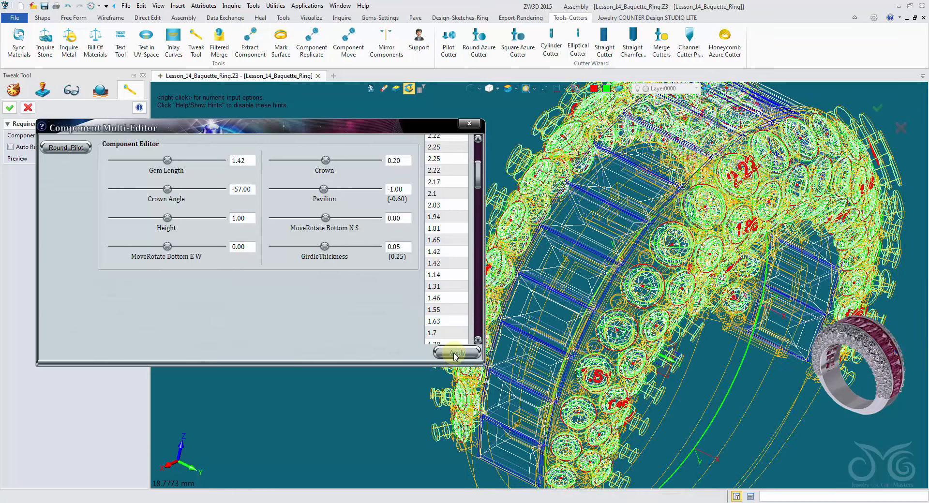
pyautogui.click(468, 89)
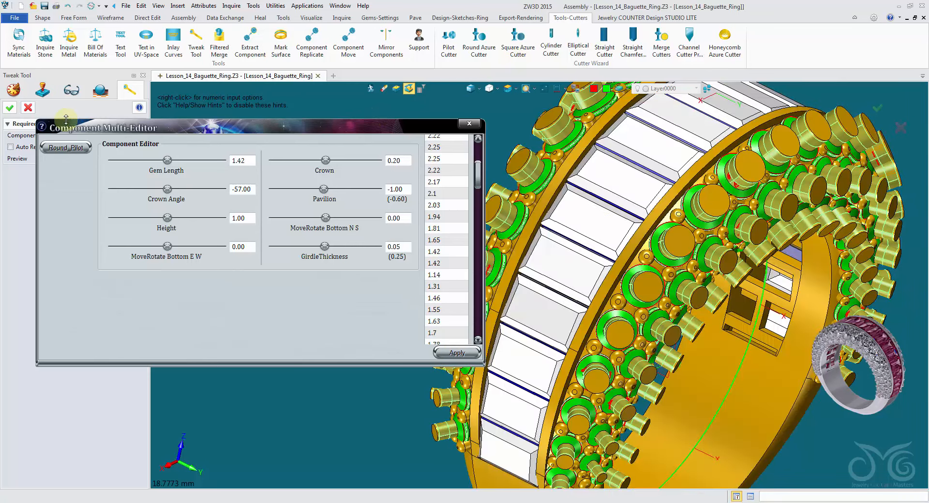
pyautogui.click(11, 108)
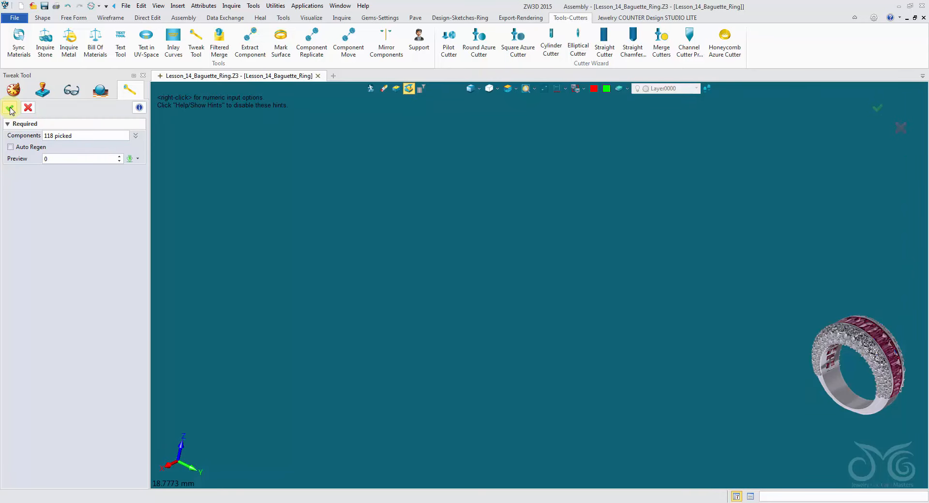
pyautogui.click(10, 108)
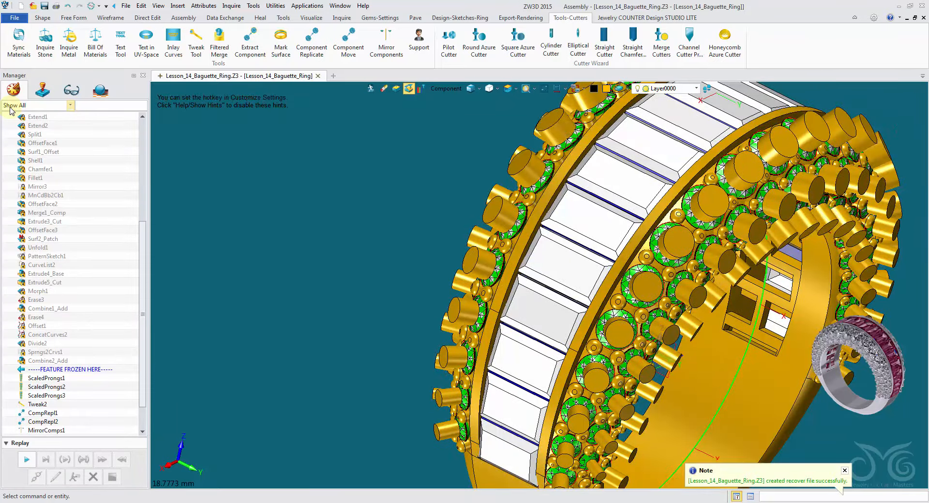
# Check the tweaked pilot cutters around both pavé faces and save the ring file
pyautogui.scroll(10, 577, 279)
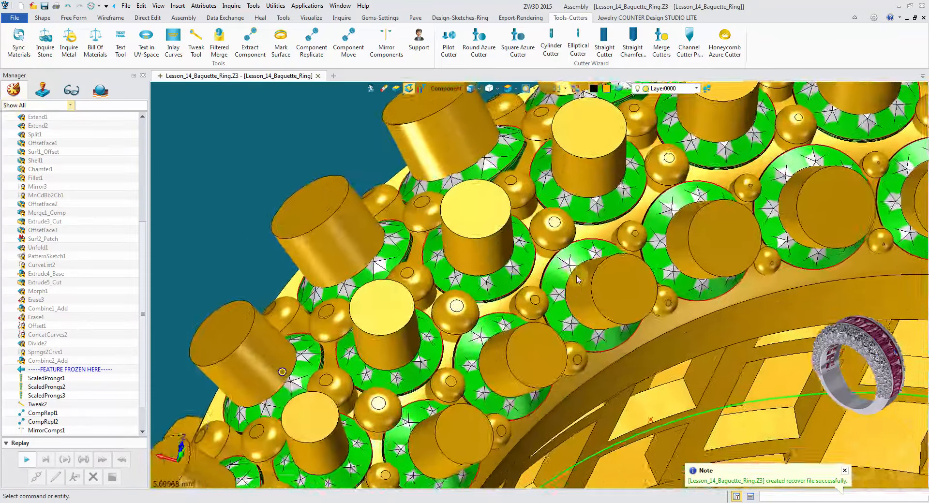
pyautogui.scroll(3, 577, 279)
pyautogui.moveTo(577, 279); pyautogui.dragTo(831, 469, button='right')
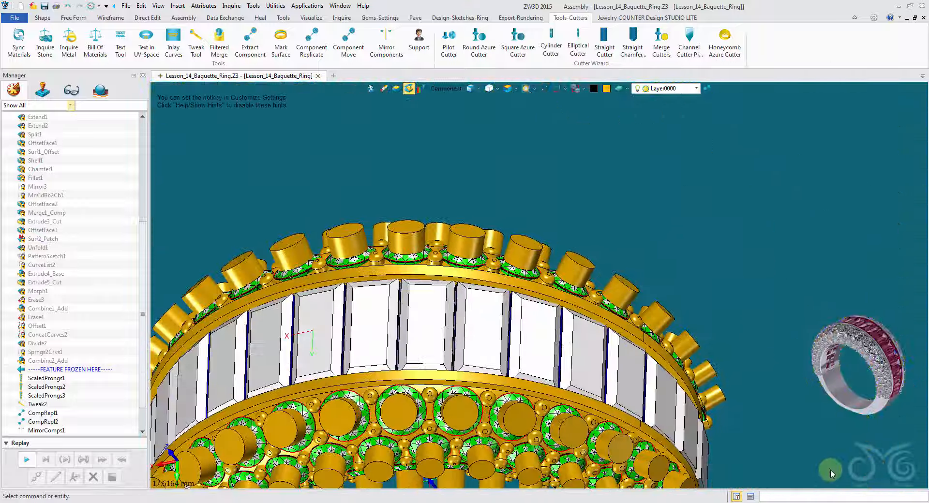
pyautogui.moveTo(739, 317); pyautogui.dragTo(651, 118, button='right')
pyautogui.click(44, 5)
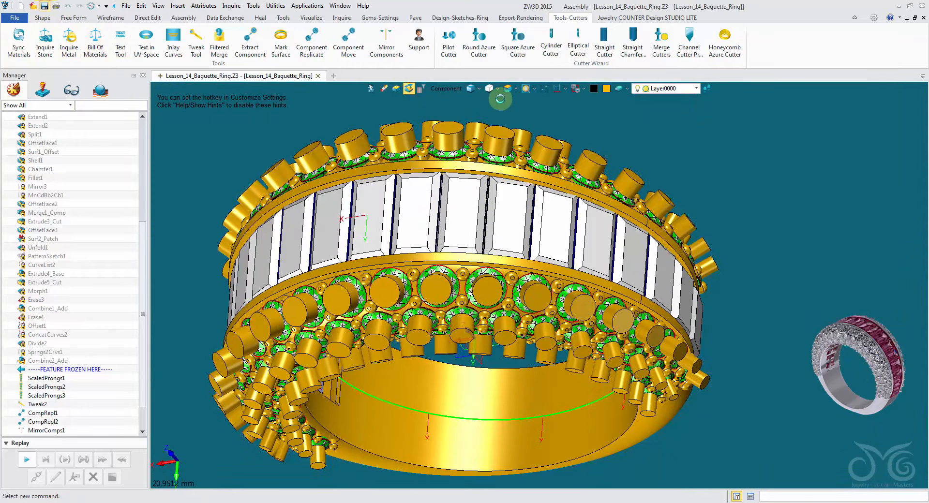
# Merge the pilot cutters (PilotCttr1) into the ring body as base, using the Cutters filter in Merge Cutters
pyautogui.click(658, 49)
pyautogui.moveTo(302, 115); pyautogui.dragTo(354, 150)
pyautogui.click(503, 190)
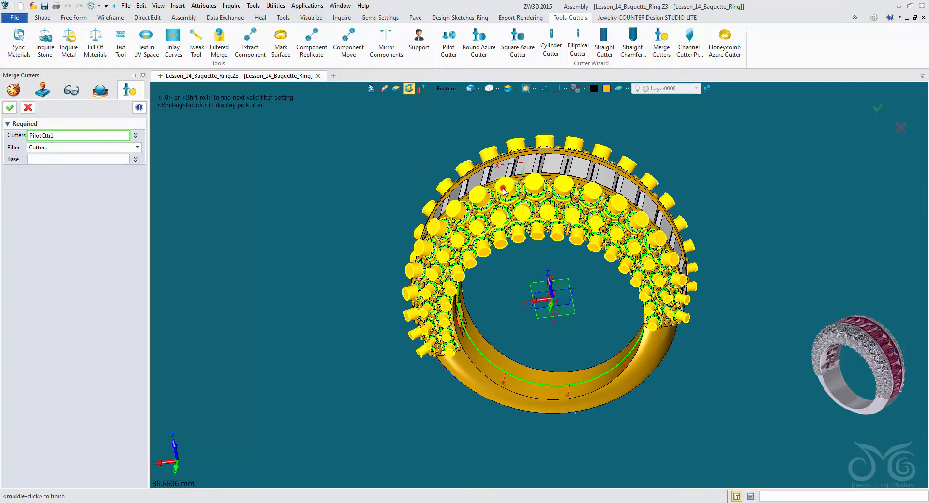
pyautogui.click(462, 392)
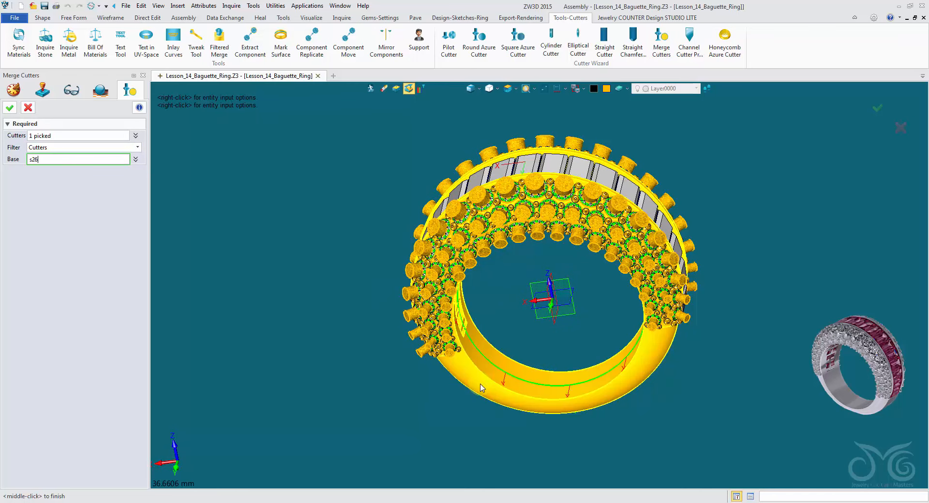
pyautogui.click(11, 111)
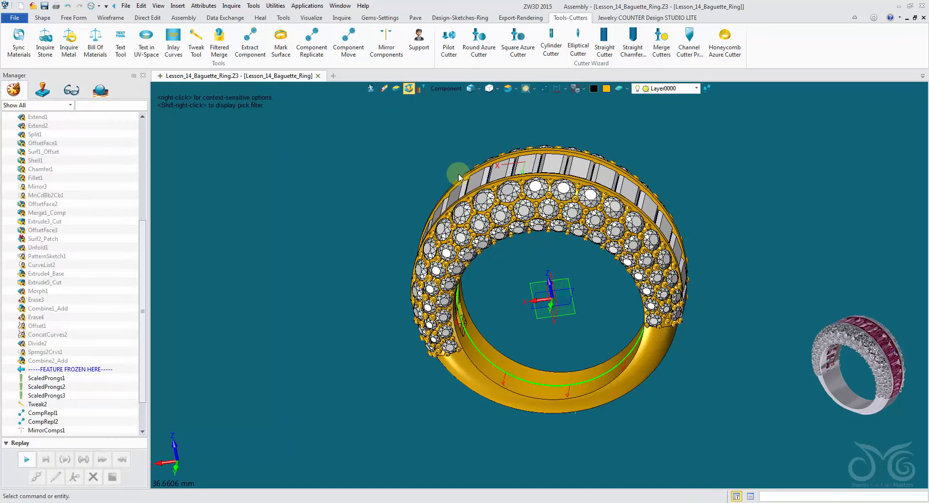
# Blank one outer-row pavé stone to inspect the seat cut beneath it, and undo the blanking
pyautogui.scroll(6, 436, 166)
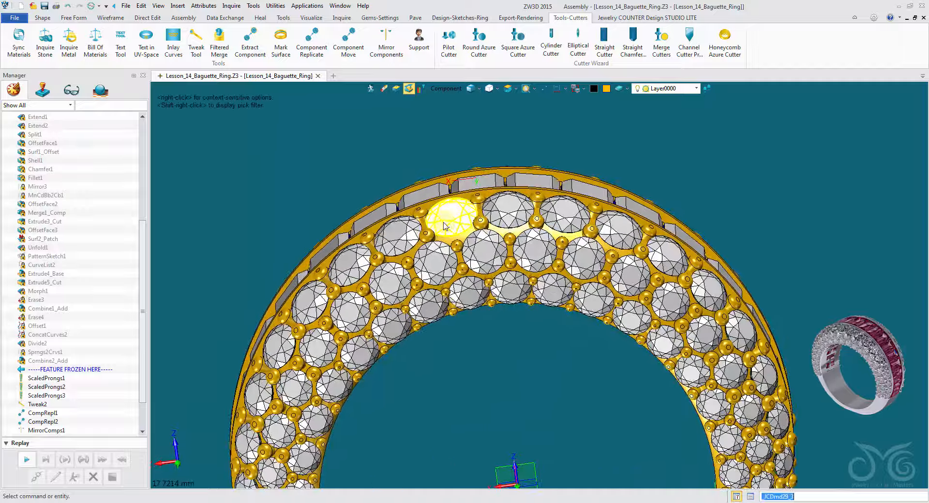
pyautogui.rightClick(446, 225)
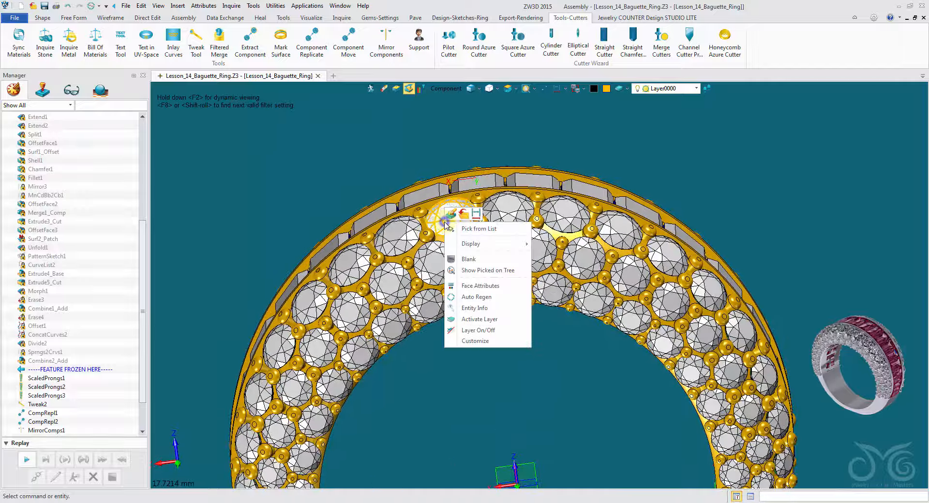
pyautogui.click(466, 260)
pyautogui.moveTo(466, 264); pyautogui.dragTo(440, 257, button='middle')
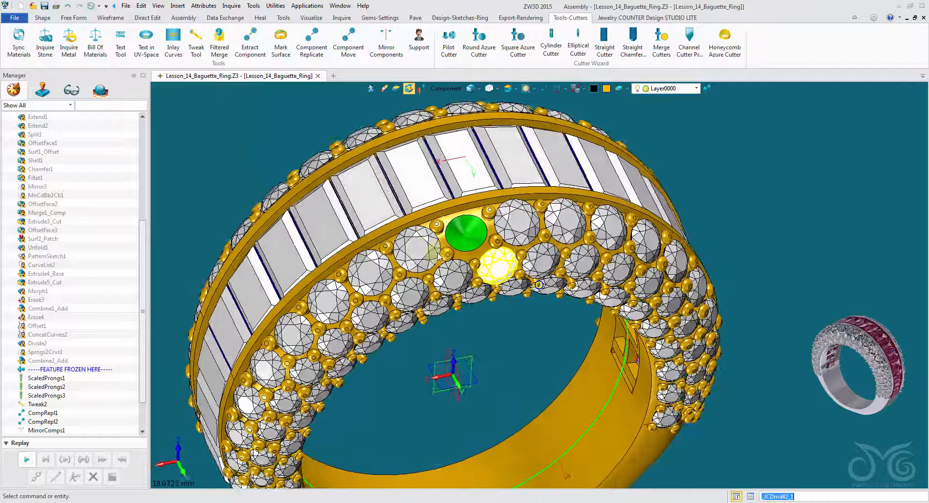
pyautogui.moveTo(439, 256); pyautogui.dragTo(329, 249, button='right')
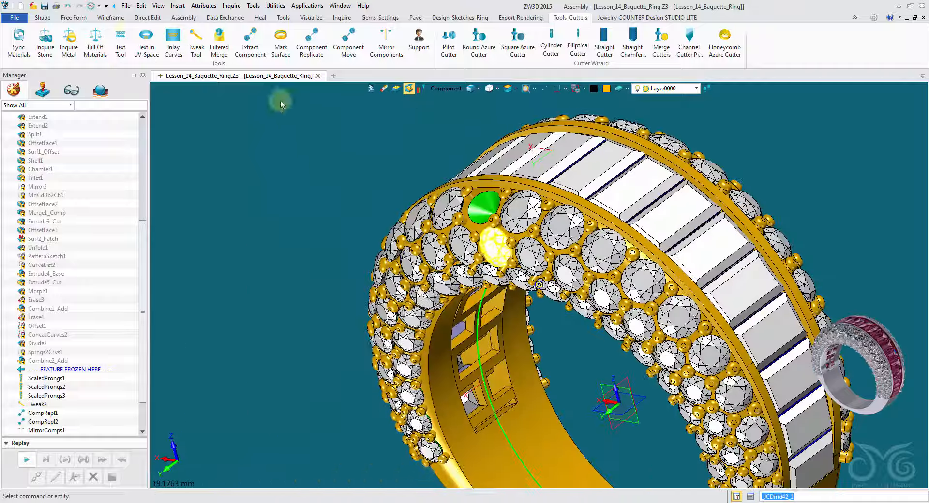
pyautogui.click(68, 7)
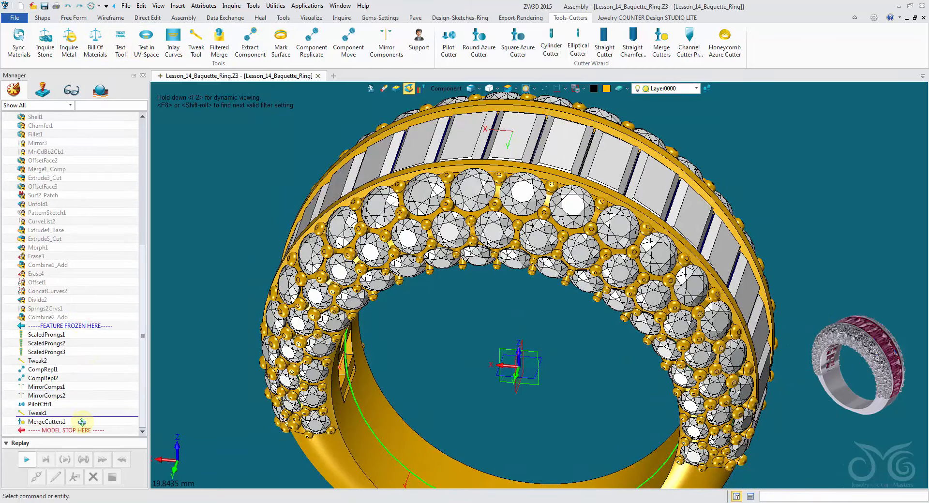
# Move the feature freeze marker in the model history below MergeCutters1
pyautogui.moveTo(82, 422); pyautogui.dragTo(83, 424)
pyautogui.moveTo(236, 199)
pyautogui.mouseDown(button='right')
pyautogui.moveTo(210, 133)
pyautogui.moveTo(189, 129)
pyautogui.mouseUp(button='right')
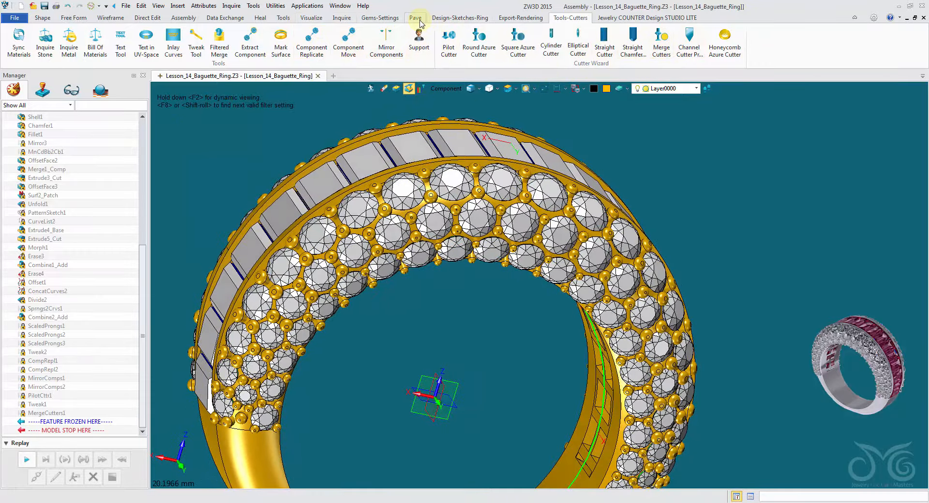
# Merge all seven prong features, including the replicated and mirrored end prongs, into the ring body as base with Merge Prongs
pyautogui.click(385, 19)
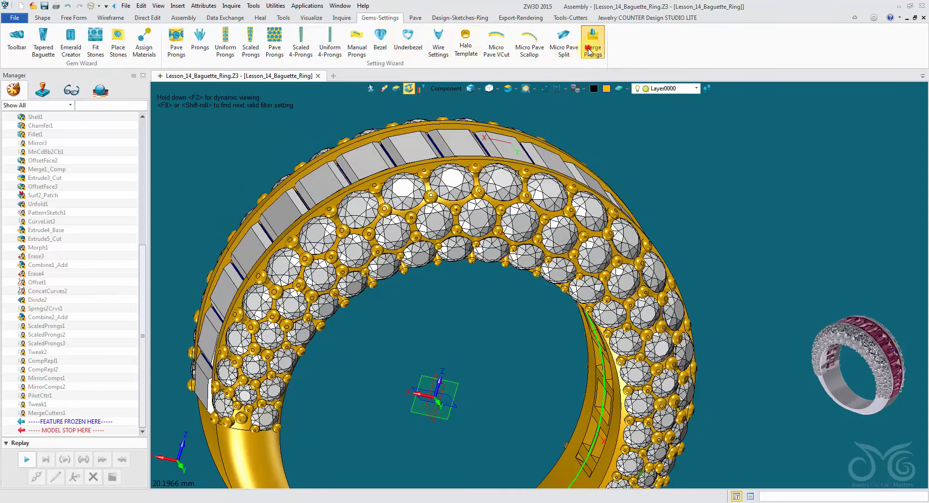
pyautogui.click(590, 54)
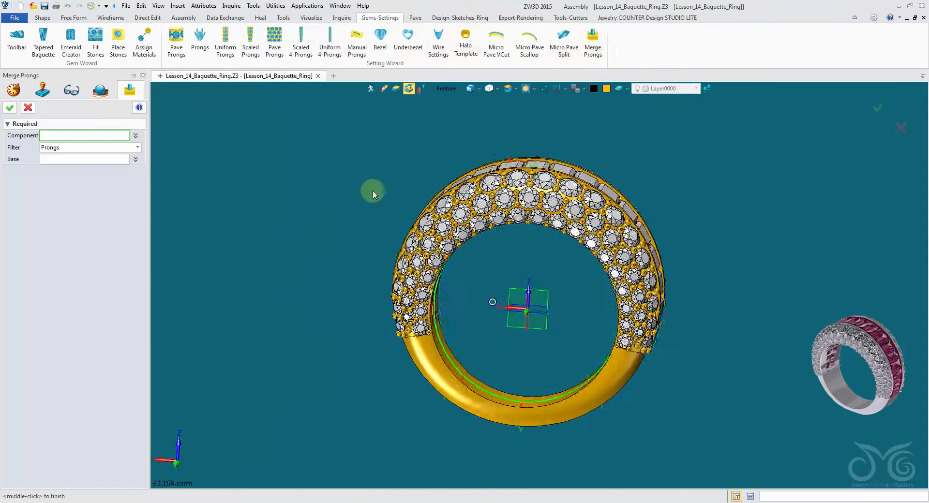
pyautogui.click(460, 235)
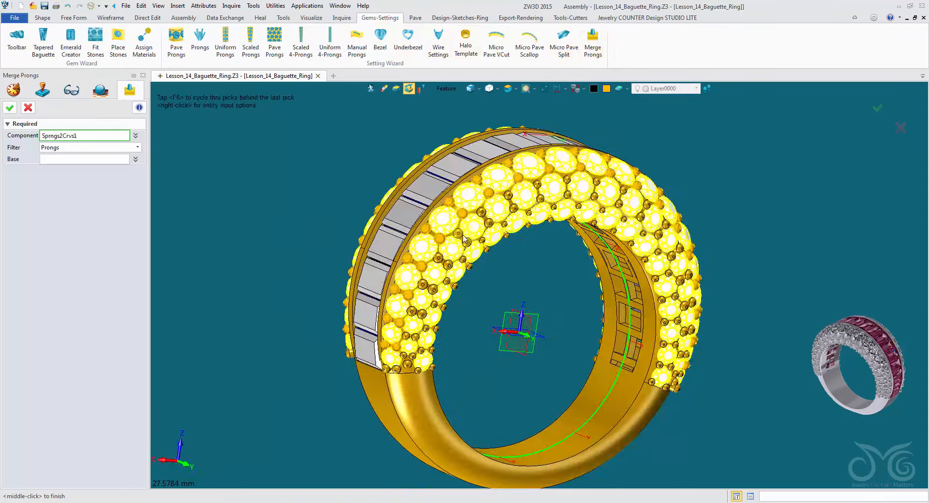
pyautogui.click(408, 362)
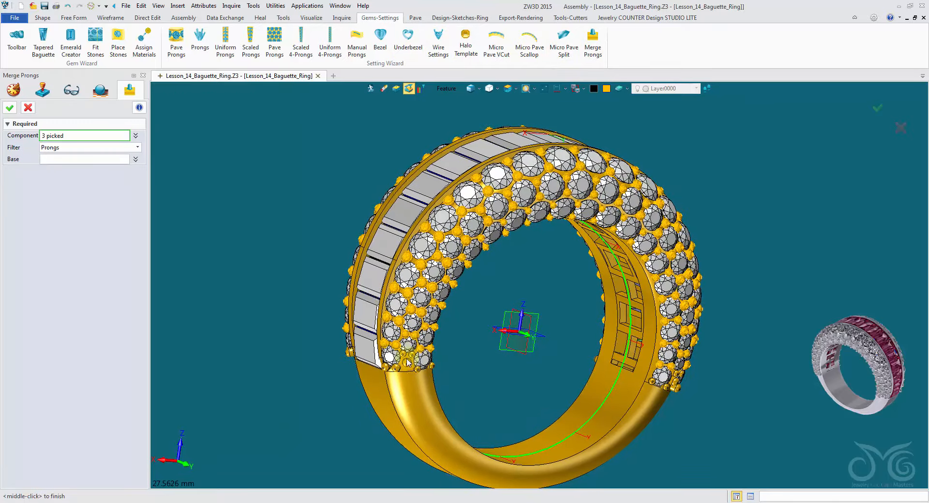
pyautogui.click(409, 362)
pyautogui.click(413, 358)
pyautogui.moveTo(625, 398); pyautogui.dragTo(382, 350, button='right')
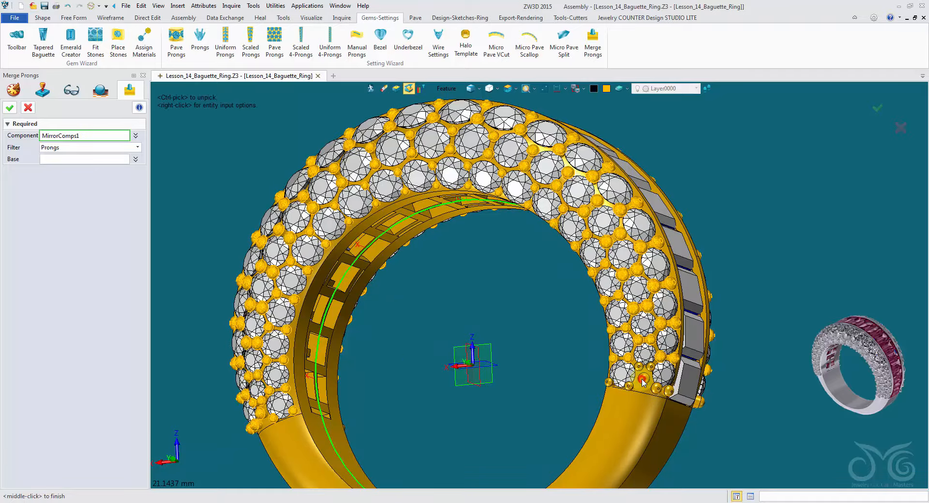
pyautogui.moveTo(644, 382); pyautogui.dragTo(280, 331, button='right')
pyautogui.click(279, 329)
pyautogui.moveTo(534, 388); pyautogui.dragTo(356, 334, button='right')
pyautogui.click(81, 159)
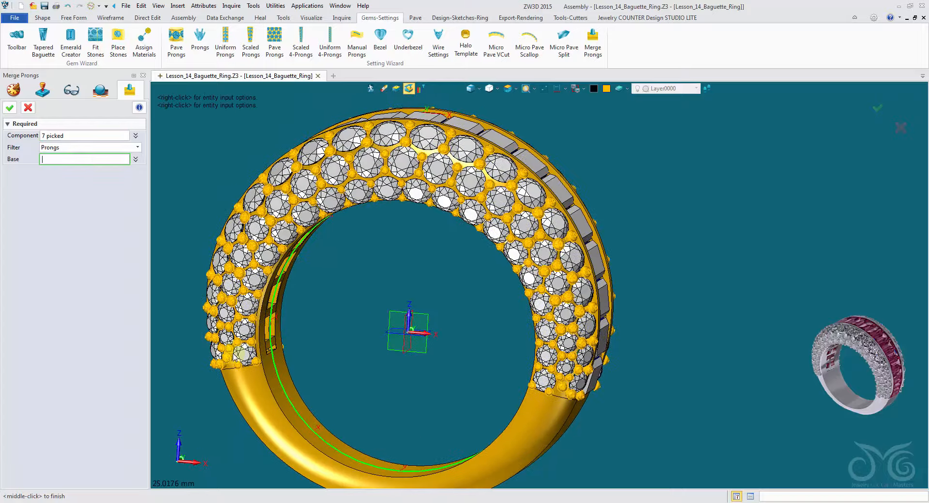
pyautogui.click(263, 421)
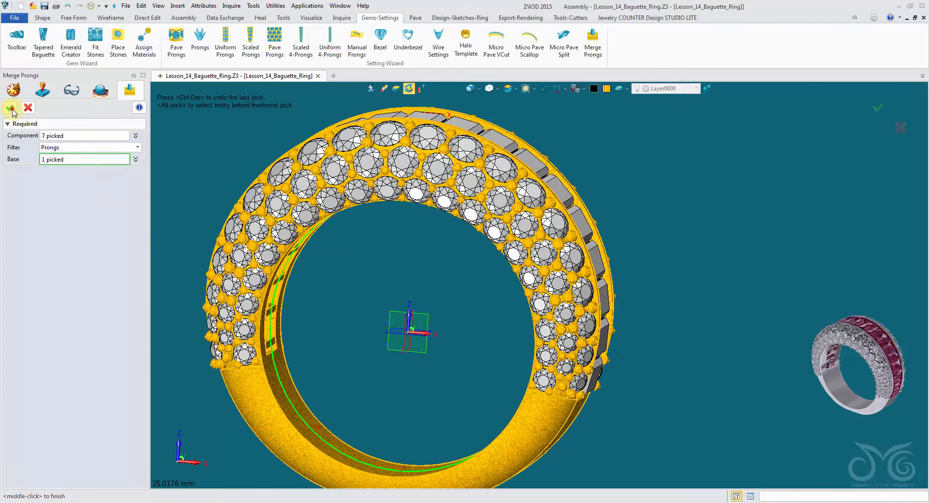
pyautogui.middleClick(237, 177)
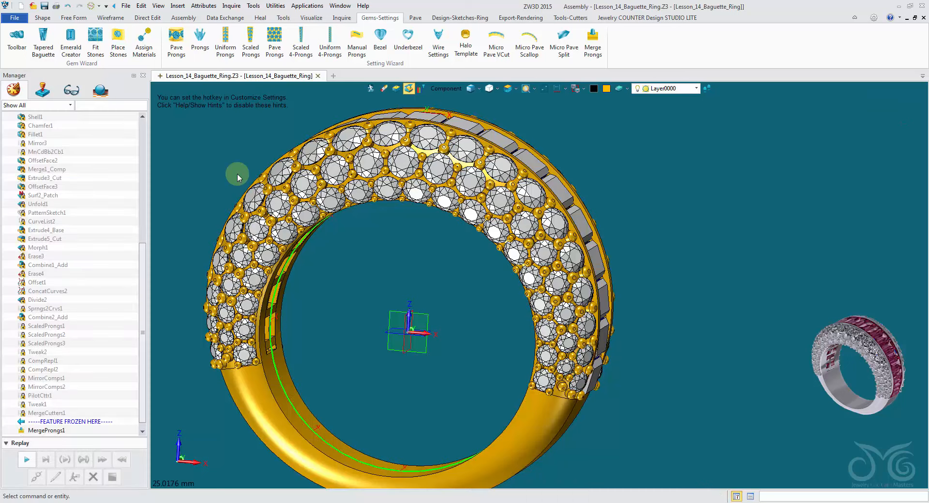
# Set the colour of the whole ring body shape to grey, using the Shape pick filter
pyautogui.moveTo(237, 173); pyautogui.dragTo(394, 114, button='middle')
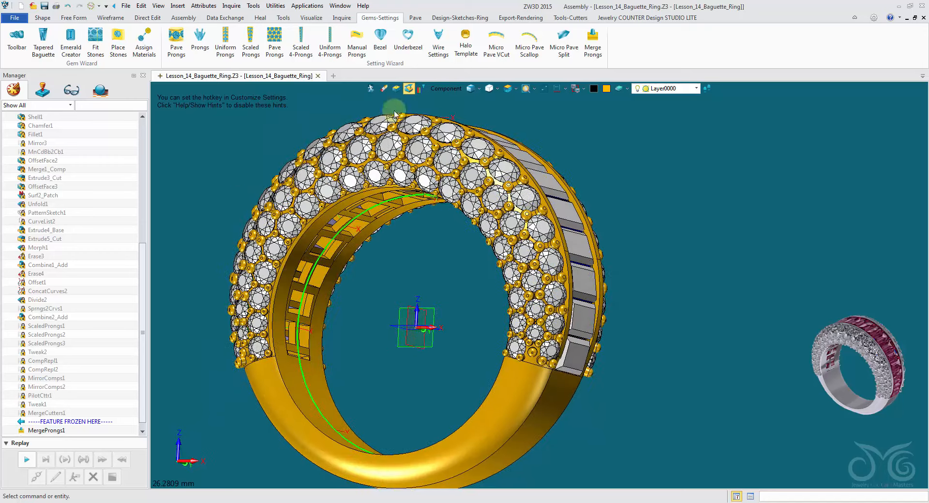
pyautogui.click(445, 89)
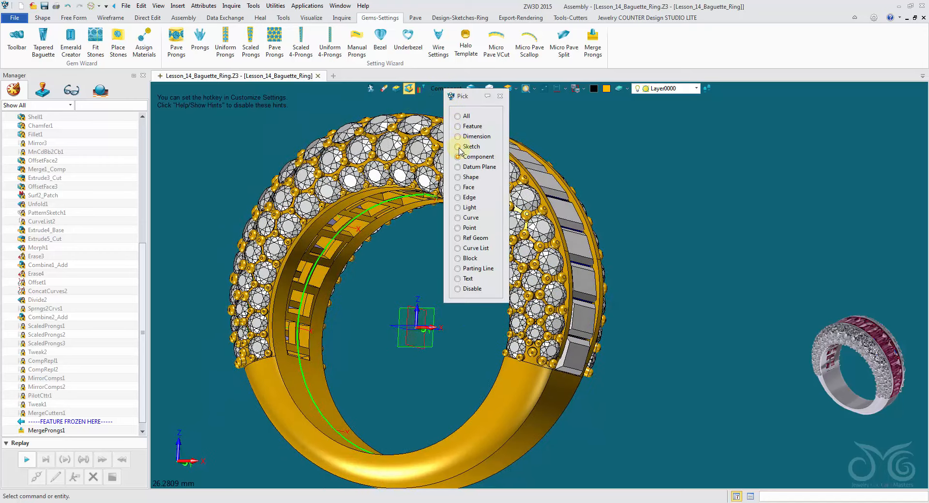
pyautogui.click(467, 178)
pyautogui.click(444, 163)
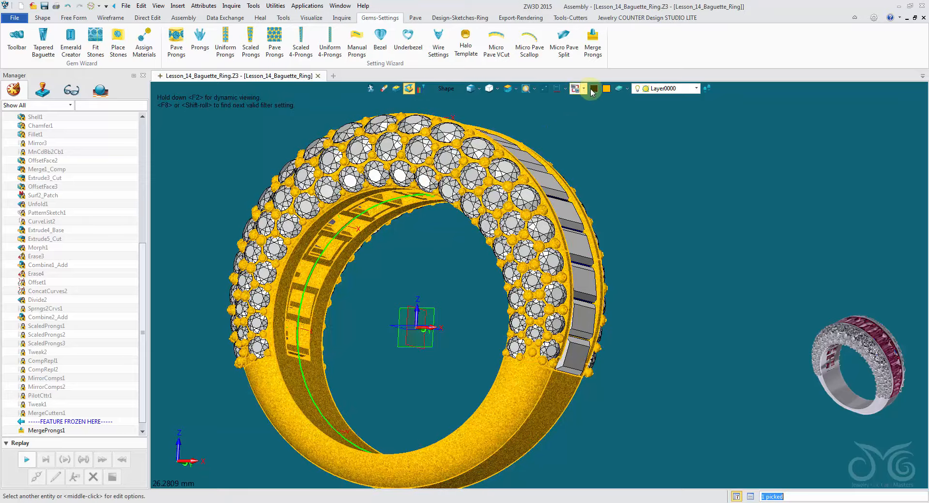
pyautogui.click(604, 89)
pyautogui.click(623, 123)
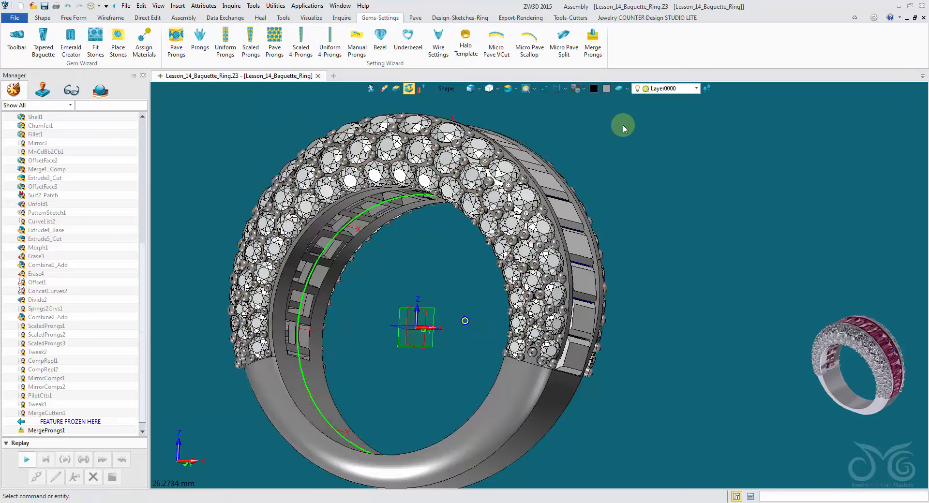
# Blank the metal ring body to inspect the stones on their own, and undo the blanking
pyautogui.moveTo(614, 130)
pyautogui.mouseDown(button='right')
pyautogui.moveTo(509, 263)
pyautogui.moveTo(472, 220)
pyautogui.moveTo(478, 213)
pyautogui.moveTo(497, 271)
pyautogui.moveTo(467, 181)
pyautogui.moveTo(367, 109)
pyautogui.mouseUp(button='right')
pyautogui.rightClick(478, 211)
pyautogui.click(493, 233)
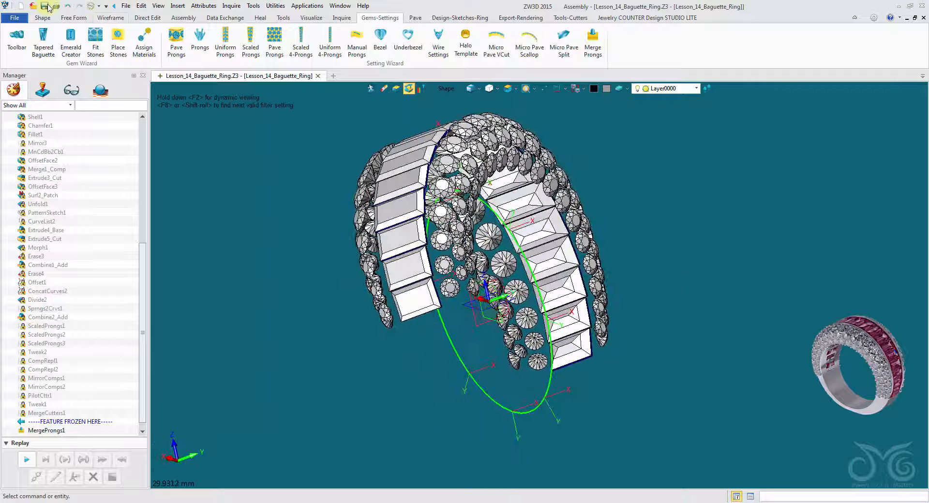
pyautogui.click(67, 6)
# Assign the Emerald gemstone material to the central row of baguette stones and save the ring file
pyautogui.moveTo(188, 93); pyautogui.dragTo(112, 77, button='right')
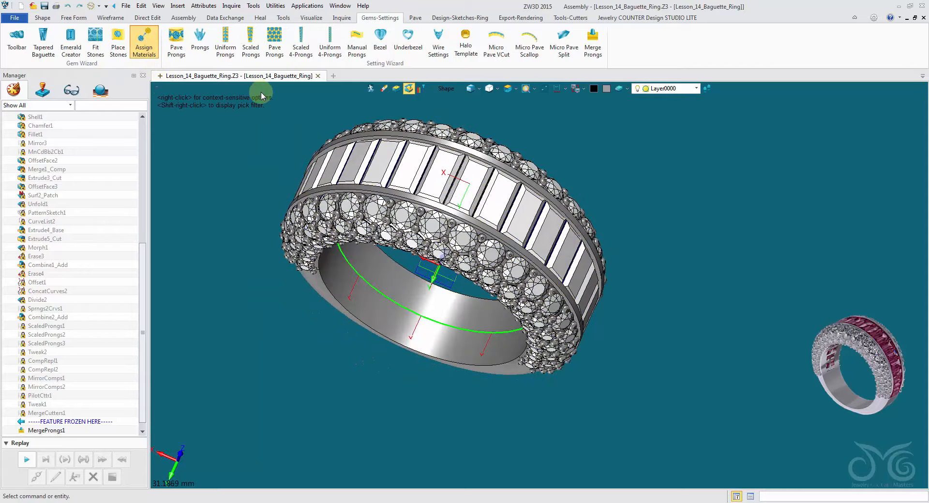
pyautogui.click(426, 164)
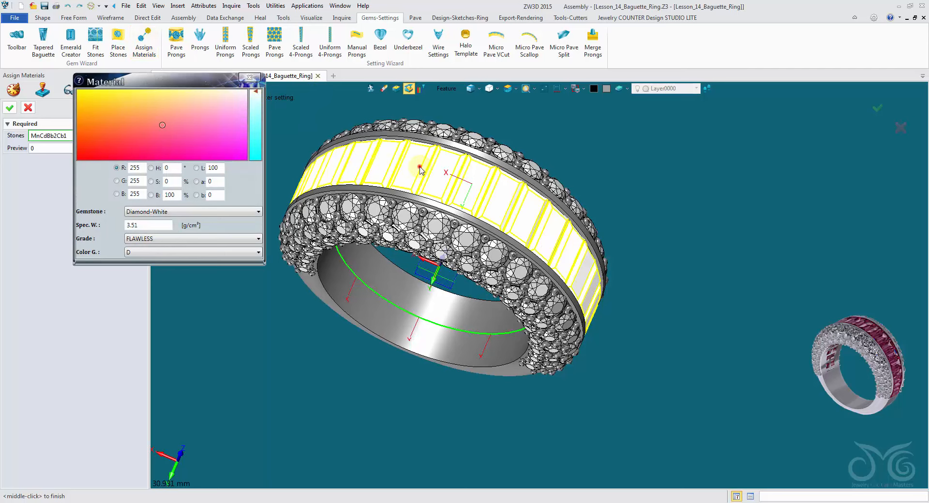
pyautogui.click(164, 213)
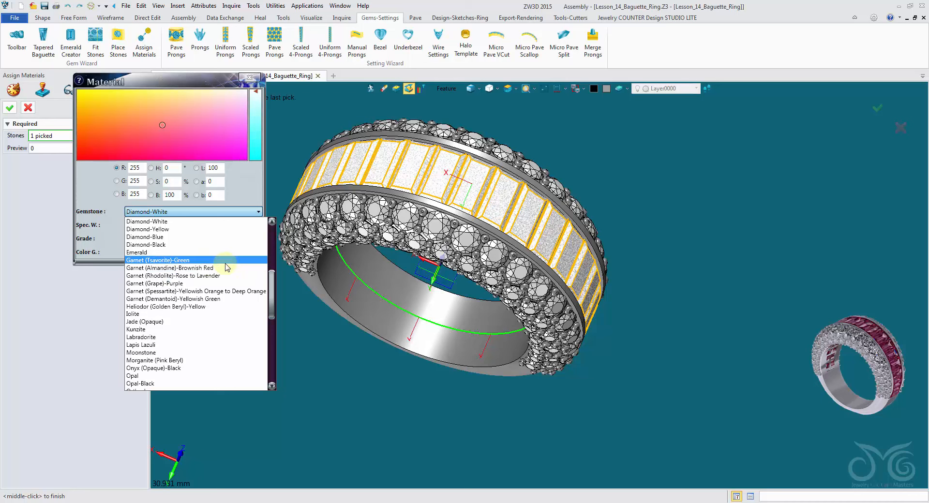
pyautogui.scroll(4, 227, 268)
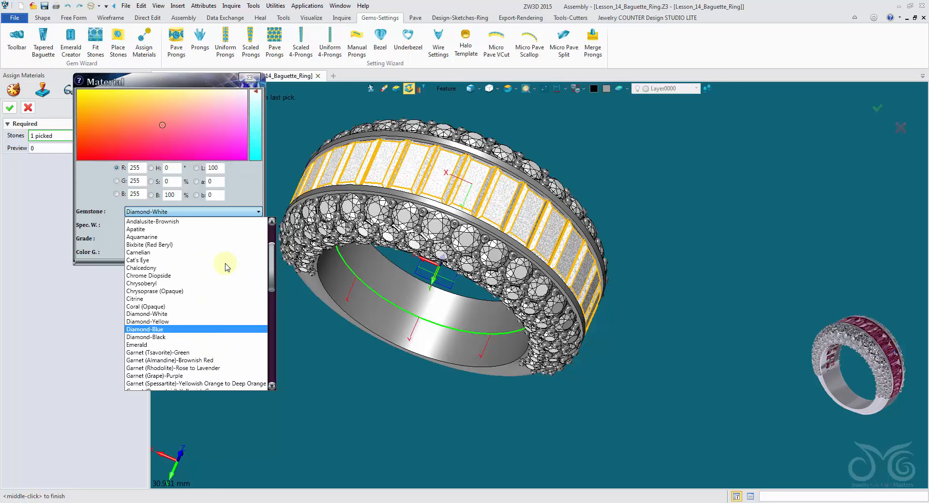
pyautogui.click(173, 345)
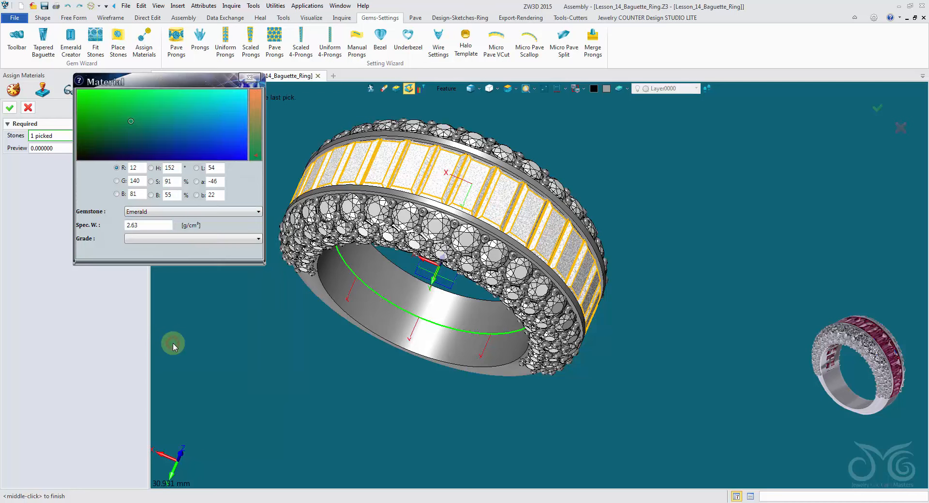
pyautogui.click(11, 108)
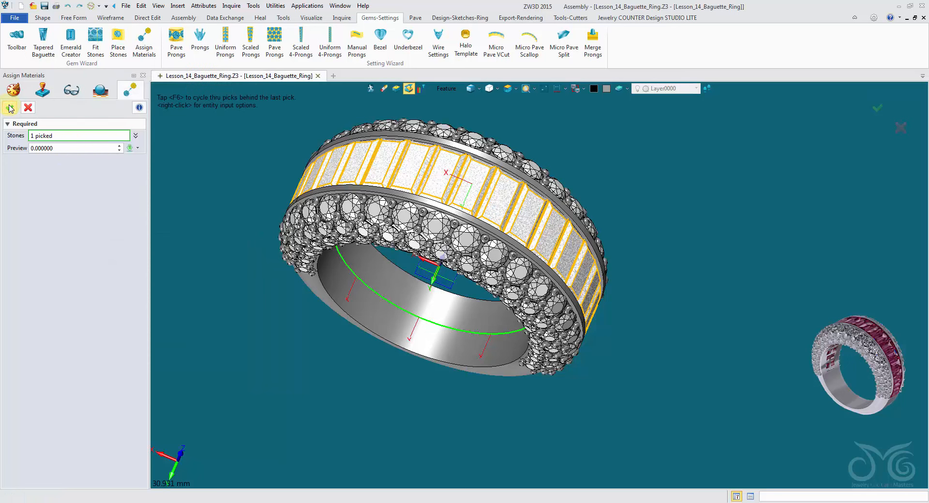
pyautogui.click(10, 108)
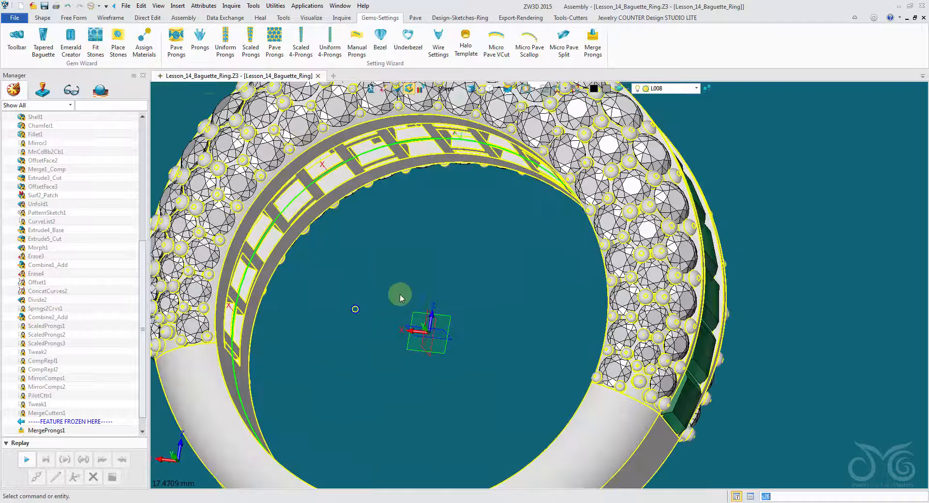
pyautogui.click(44, 6)
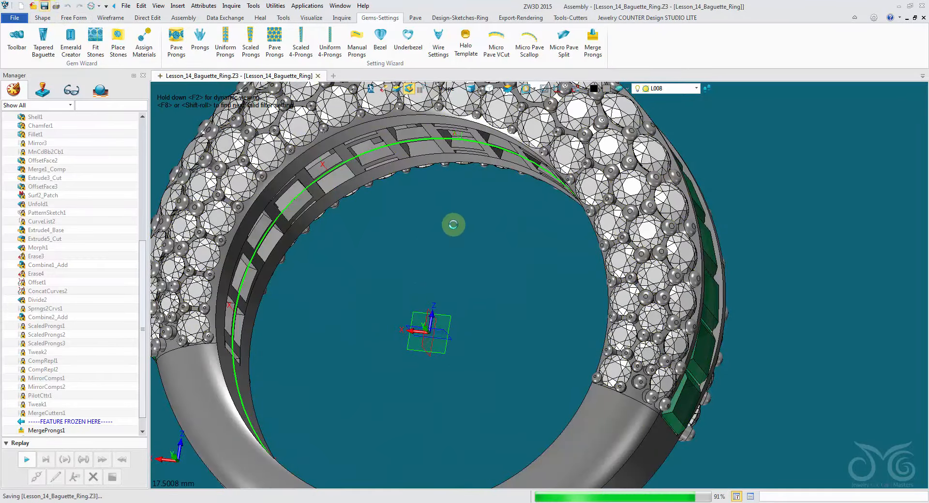
# Insert the live rendering studio backdrop around the ring at point 0,0,0
pyautogui.click(530, 20)
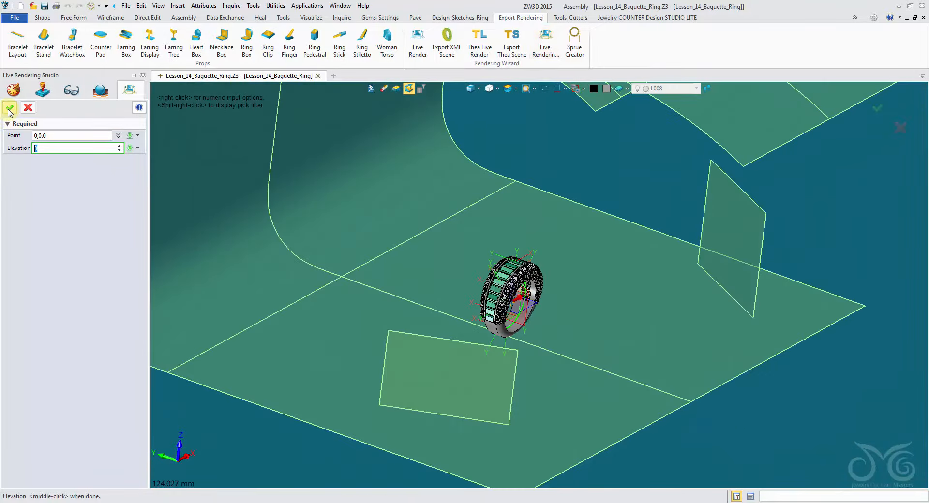
pyautogui.click(9, 109)
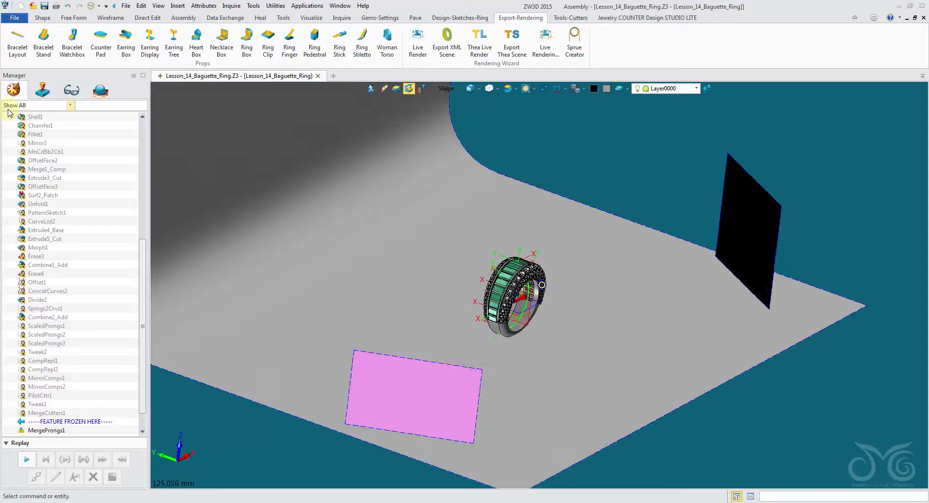
# Frame the ring in a close view, preview it with Live Render and Thea Live Render, and close both previews
pyautogui.moveTo(382, 189); pyautogui.dragTo(201, 167, button='right')
pyautogui.scroll(10, 598, 262)
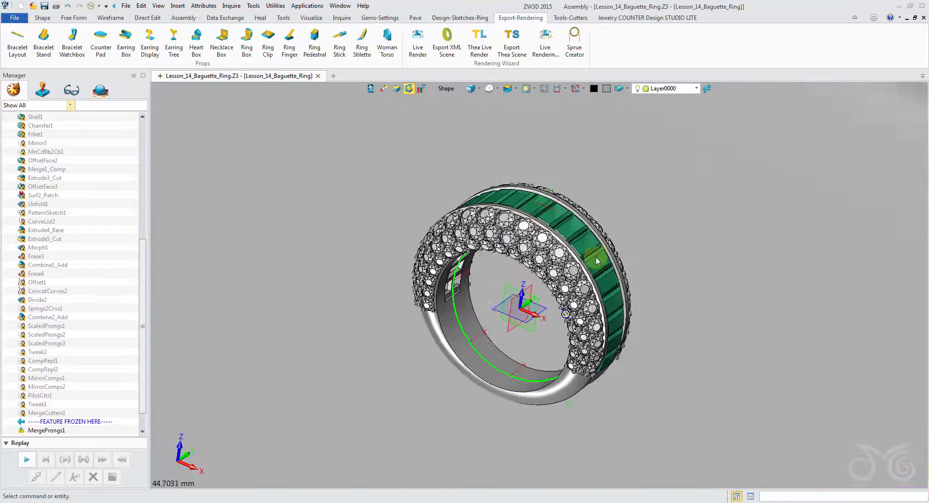
pyautogui.scroll(1, 598, 261)
pyautogui.moveTo(598, 261); pyautogui.dragTo(601, 183, button='right')
pyautogui.click(418, 43)
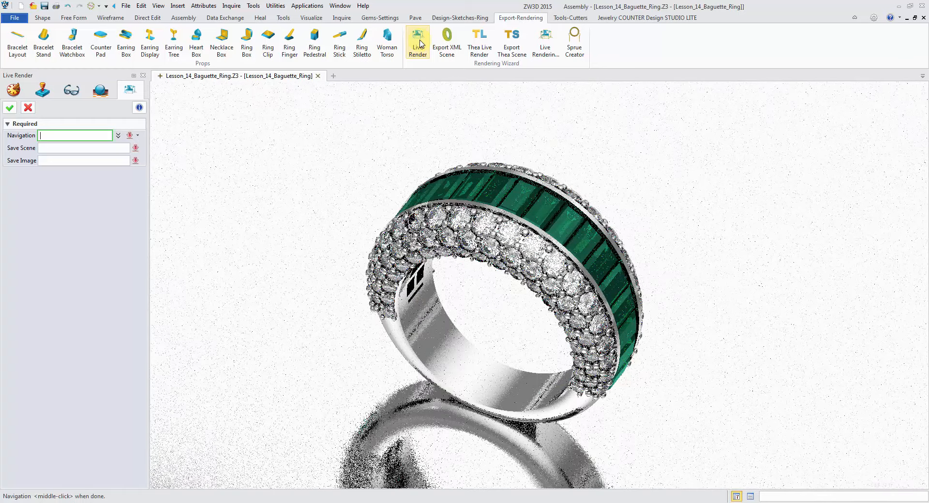
pyautogui.click(478, 135)
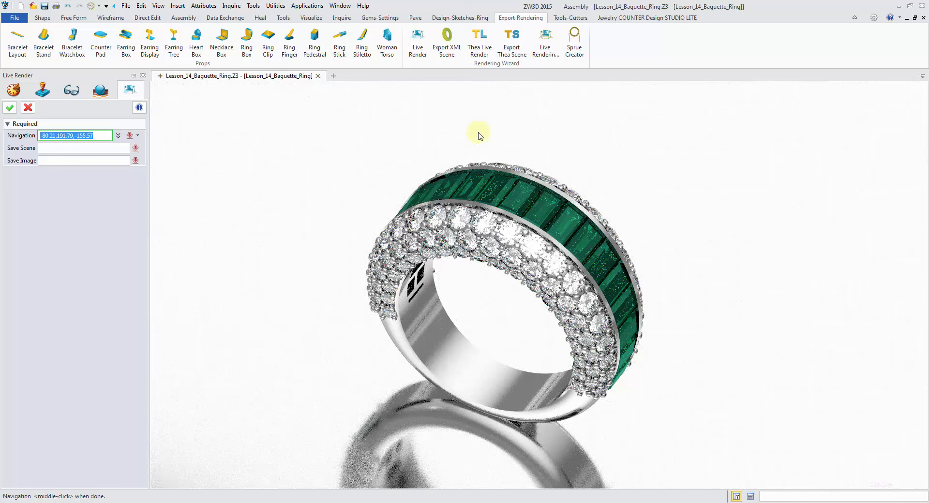
pyautogui.click(27, 109)
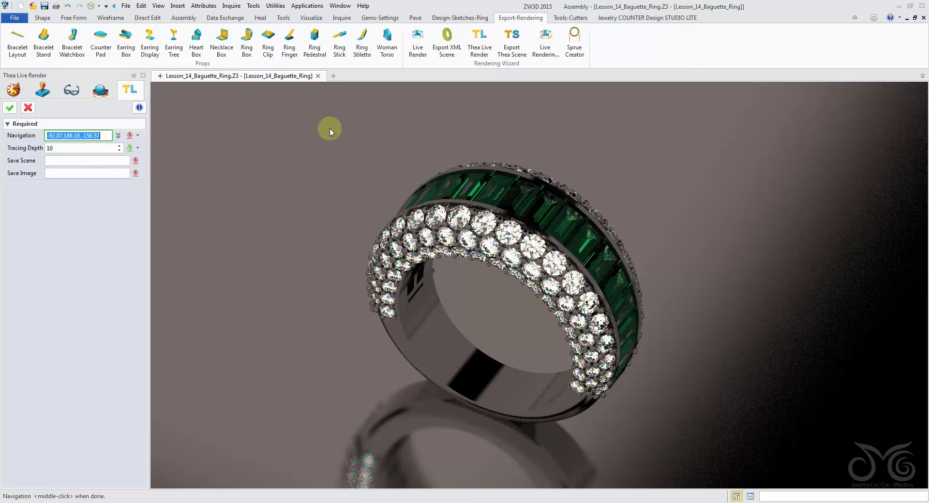
pyautogui.press('BackSpace')
pyautogui.click(31, 111)
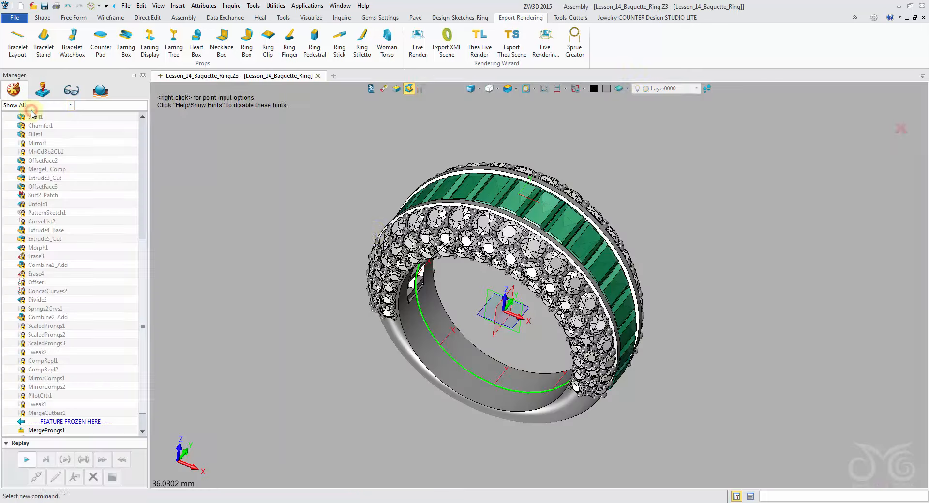
# Merge the rendering studio component into the ring file, leaving out wireframe and dimensions
pyautogui.scroll(-5, 381, 236)
pyautogui.scroll(-2, 396, 262)
pyautogui.moveTo(396, 262); pyautogui.dragTo(412, 239, button='right')
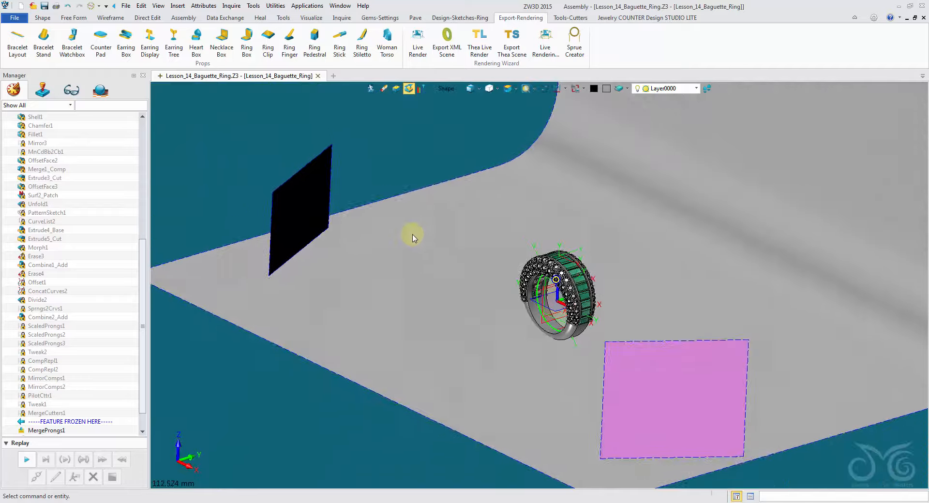
pyautogui.moveTo(331, 265); pyautogui.dragTo(465, 222, button='right')
pyautogui.scroll(4, 400, 251)
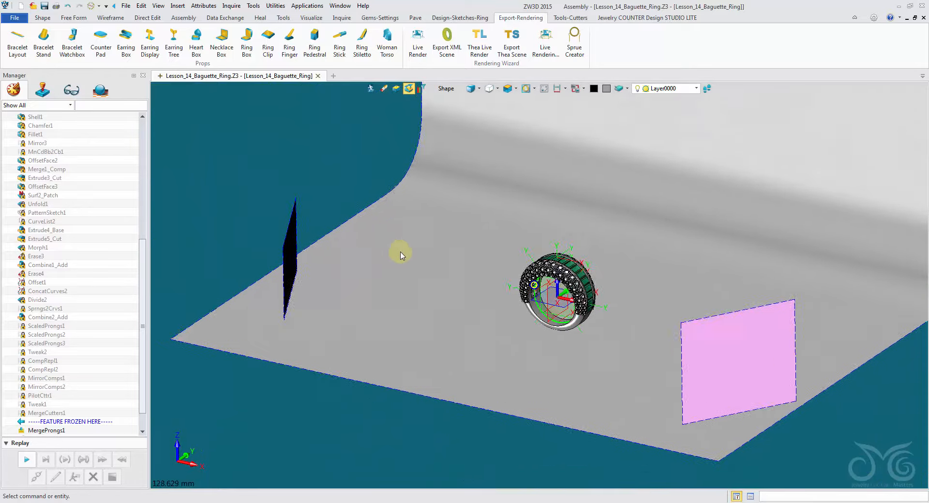
pyautogui.moveTo(361, 361); pyautogui.dragTo(341, 114, button='right')
pyautogui.scroll(-4, 432, 207)
pyautogui.click(515, 169)
pyautogui.moveTo(484, 171); pyautogui.dragTo(479, 169, button='right')
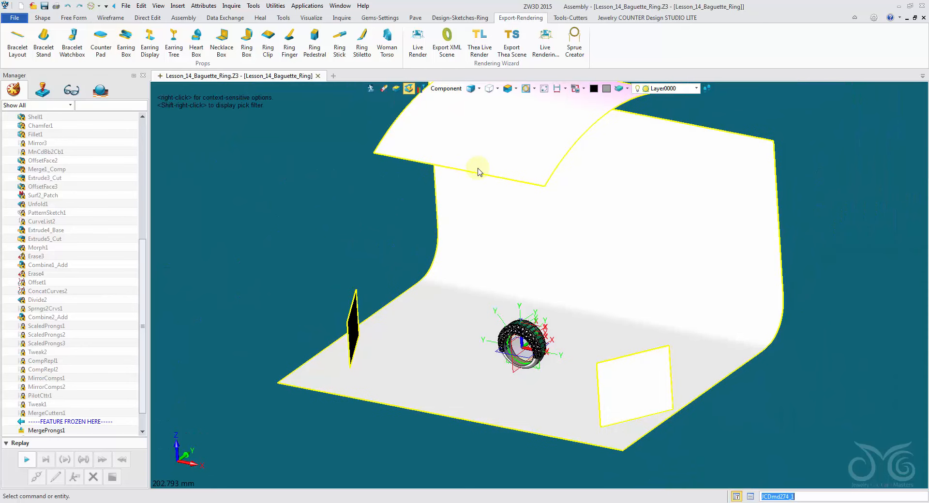
pyautogui.click(48, 16)
pyautogui.click(511, 37)
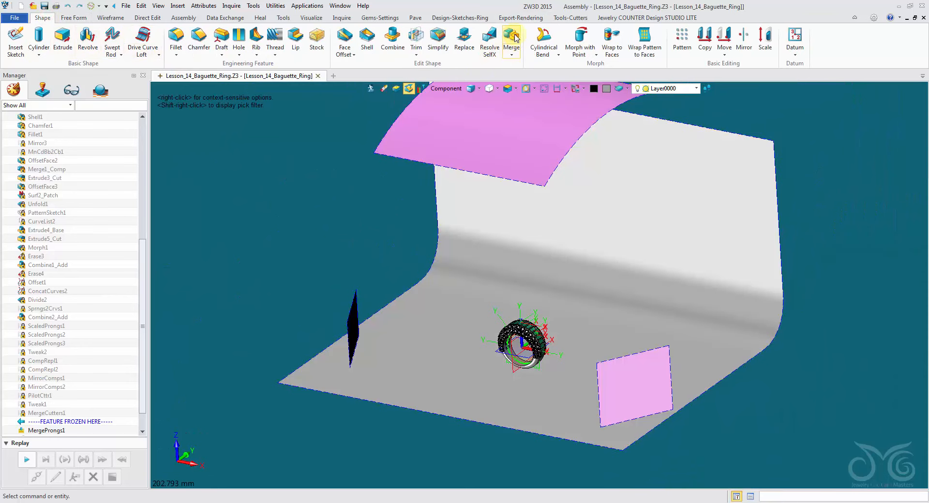
pyautogui.click(506, 145)
pyautogui.click(8, 106)
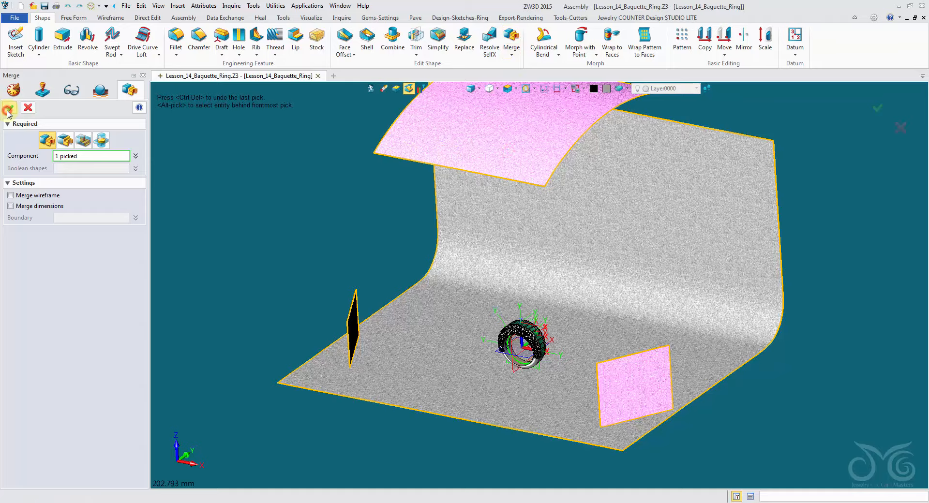
# Move the curved overhead light panel of the studio 36 mm up along Z
pyautogui.scroll(-3, 363, 173)
pyautogui.moveTo(300, 206); pyautogui.dragTo(544, 219, button='right')
pyautogui.click(723, 38)
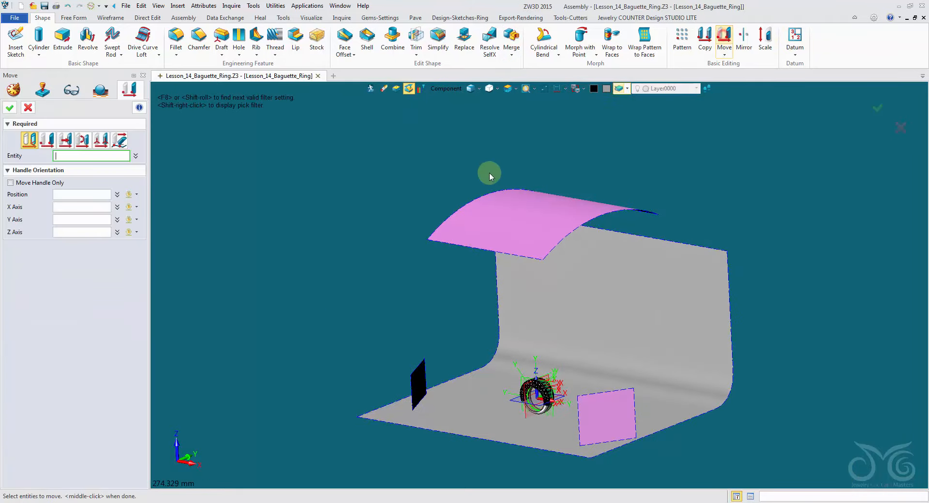
pyautogui.click(439, 91)
pyautogui.click(464, 131)
pyautogui.click(518, 213)
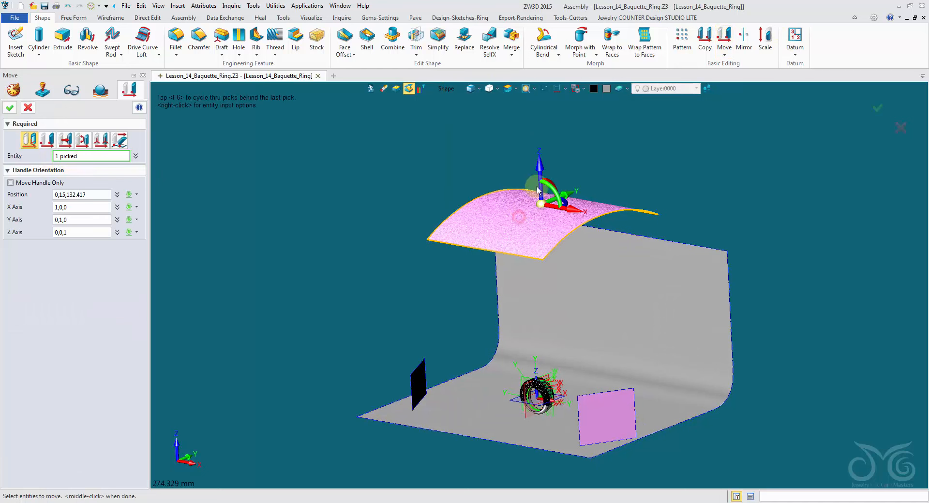
pyautogui.moveTo(536, 160); pyautogui.dragTo(537, 117)
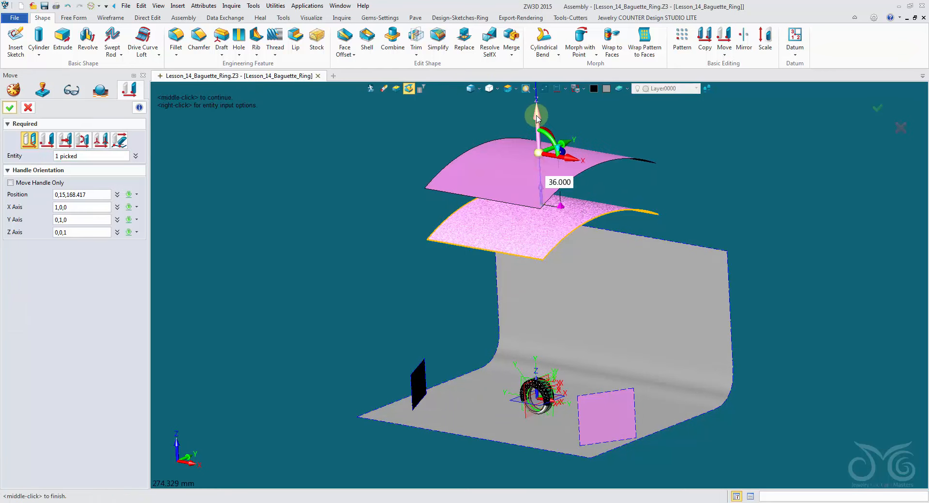
pyautogui.click(9, 108)
# Set the colour of the overhead light panel and the two upright side panels to grey-green
pyautogui.moveTo(203, 191); pyautogui.dragTo(348, 249, button='middle')
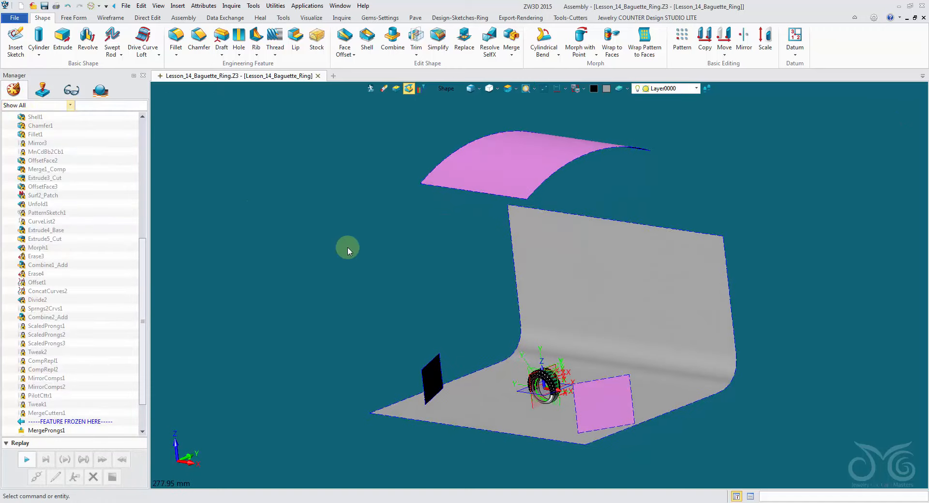
pyautogui.click(504, 179)
pyautogui.click(618, 397)
pyautogui.click(431, 378)
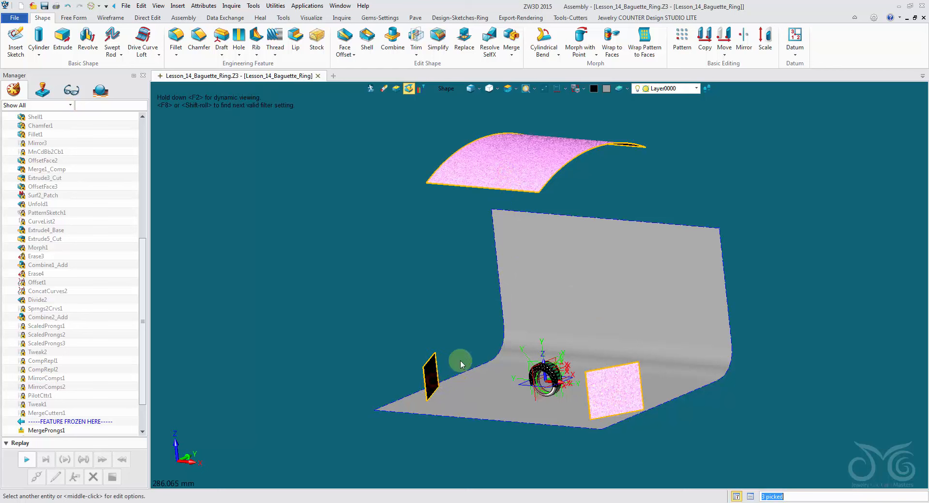
pyautogui.click(606, 89)
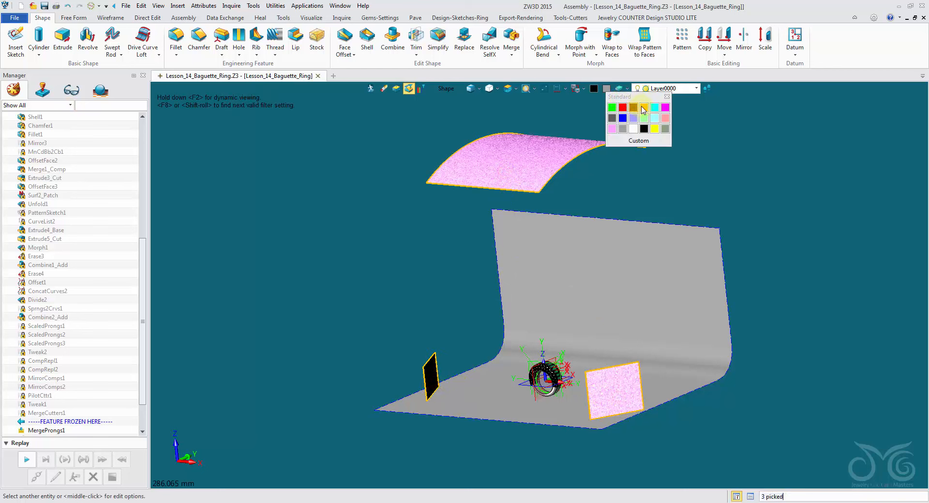
pyautogui.click(667, 129)
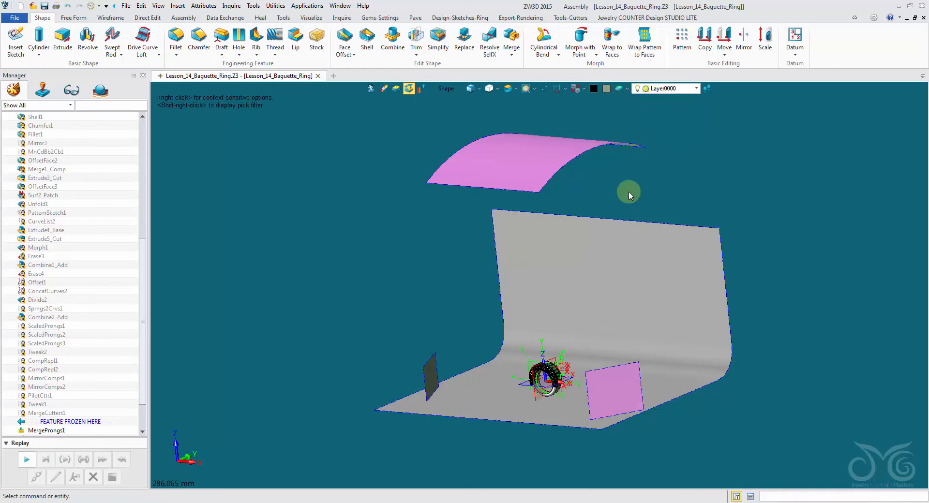
# Raise the ring metal's shine to 96 and gloss to 100, and apply the first of the three specular styles
pyautogui.moveTo(539, 259); pyautogui.dragTo(508, 342, button='middle')
pyautogui.moveTo(508, 342); pyautogui.dragTo(580, 424, button='right')
pyautogui.scroll(2, 611, 428)
pyautogui.scroll(5, 571, 420)
pyautogui.scroll(2, 585, 437)
pyautogui.rightClick(574, 421)
pyautogui.click(602, 347)
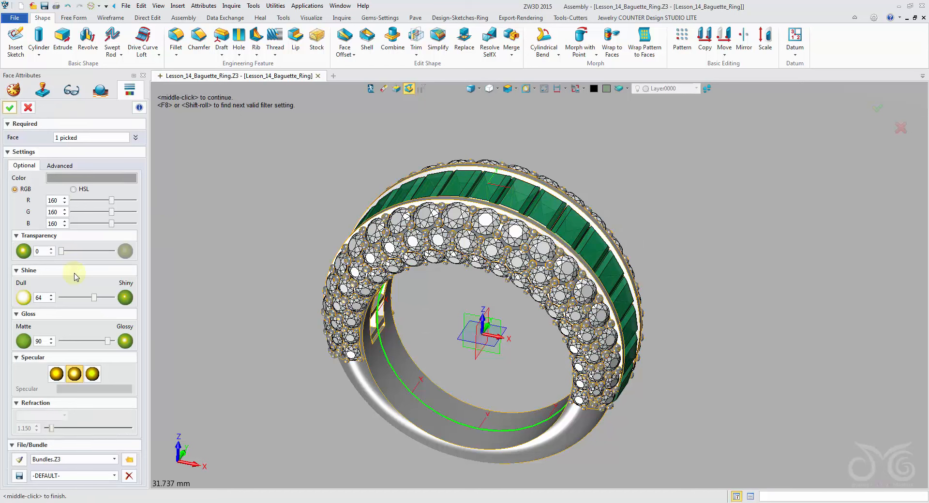
pyautogui.moveTo(96, 297); pyautogui.dragTo(110, 297)
pyautogui.moveTo(110, 346); pyautogui.dragTo(119, 343)
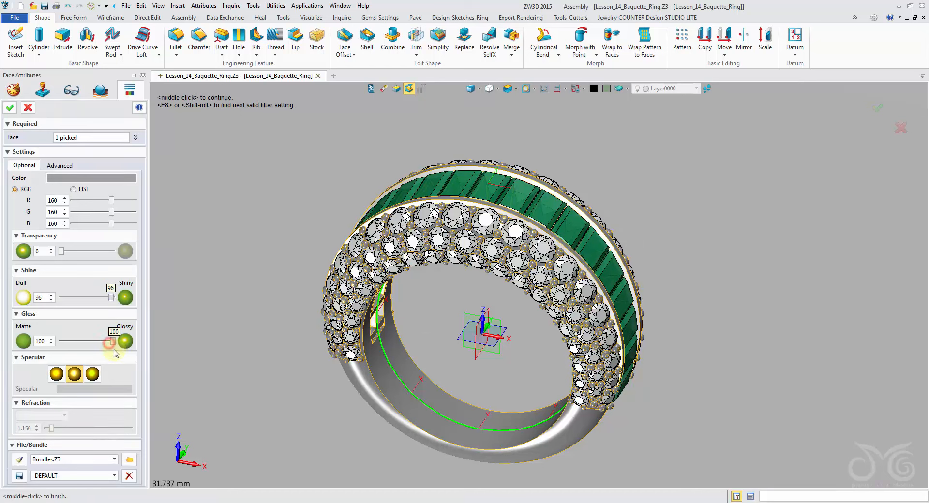
pyautogui.click(55, 378)
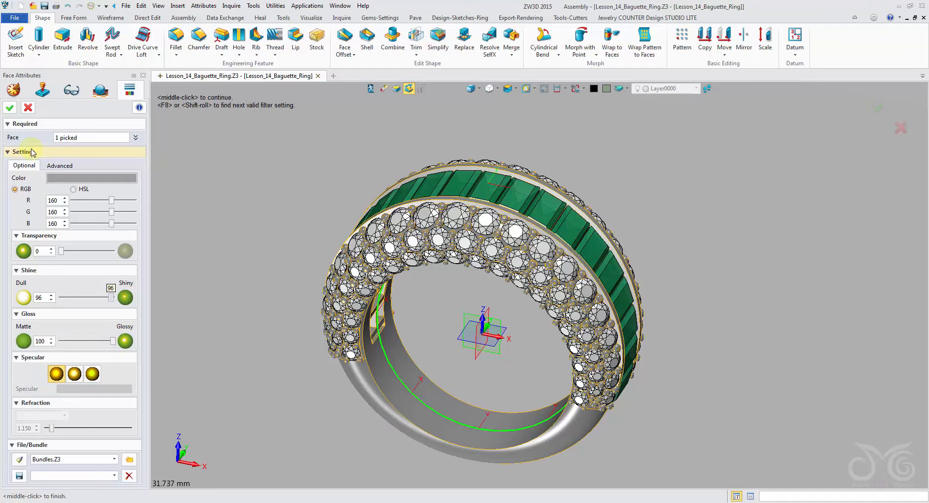
pyautogui.click(10, 108)
# Save the ring file, preview the ring in the studio with Thea Live Render, and close the preview
pyautogui.moveTo(167, 137); pyautogui.dragTo(358, 142, button='right')
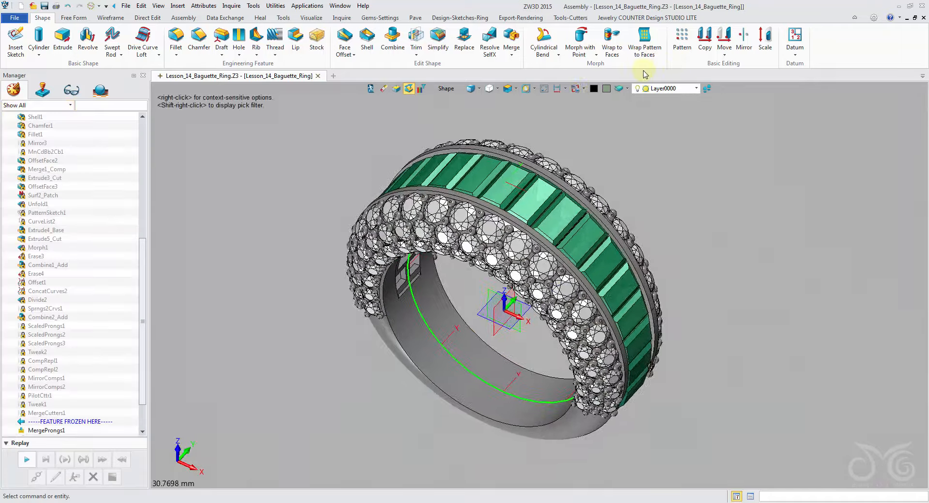
pyautogui.click(514, 19)
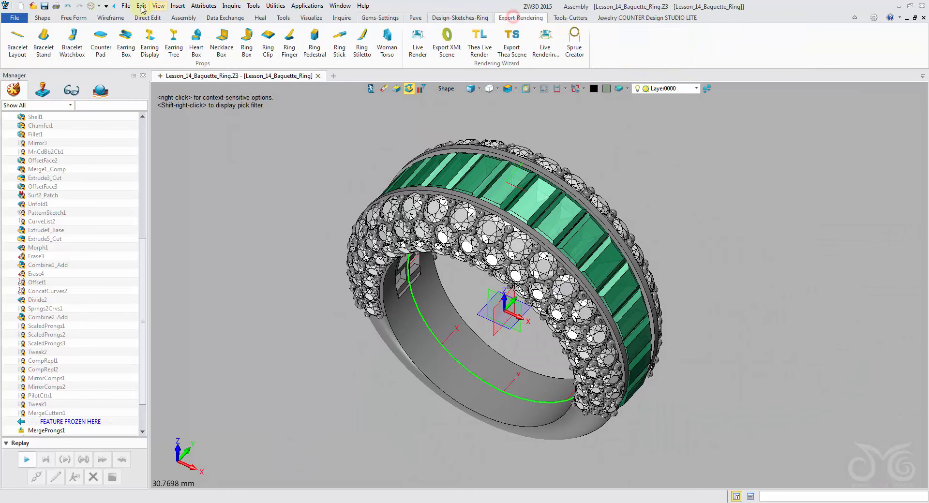
pyautogui.click(44, 5)
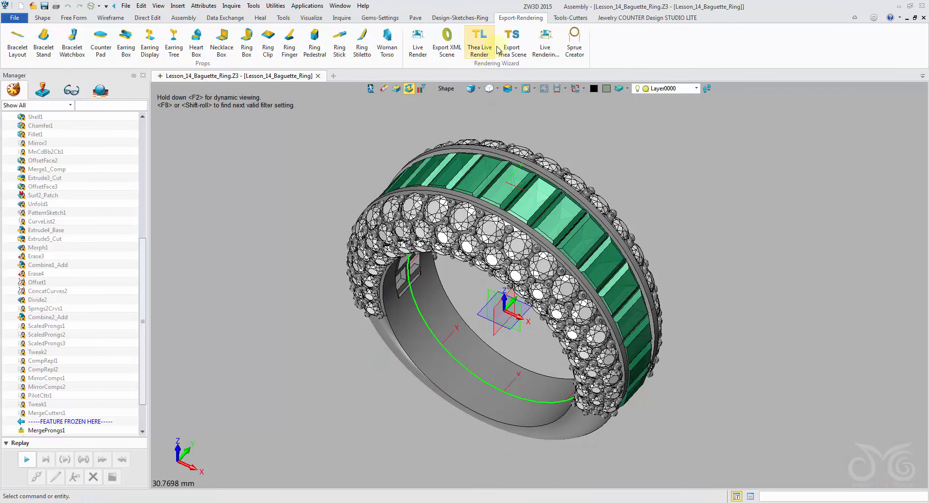
pyautogui.click(477, 50)
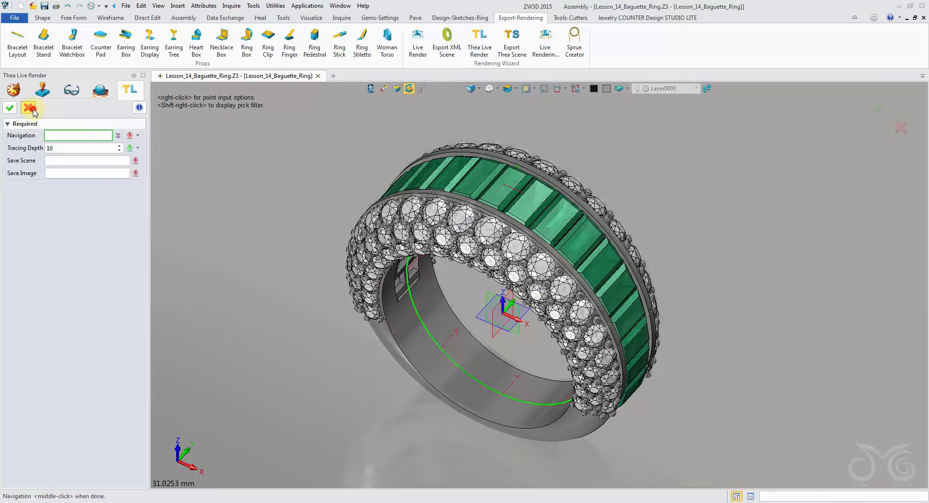
pyautogui.click(29, 108)
# Set the colour of the studio's curved floor and backdrop to white
pyautogui.scroll(-5, 388, 190)
pyautogui.moveTo(388, 190); pyautogui.dragTo(454, 199, button='right')
pyautogui.scroll(-4, 455, 200)
pyautogui.scroll(2, 505, 152)
pyautogui.moveTo(504, 149); pyautogui.dragTo(504, 119, button='right')
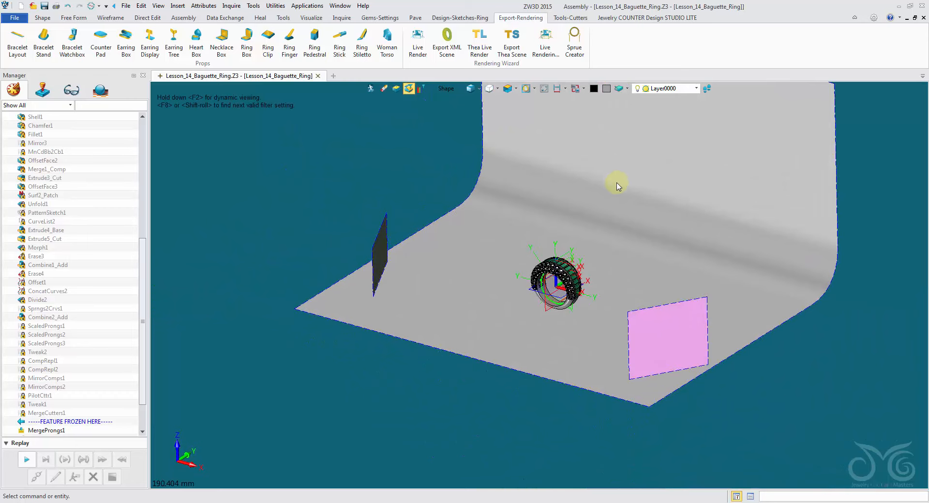
pyautogui.click(618, 190)
pyautogui.click(606, 89)
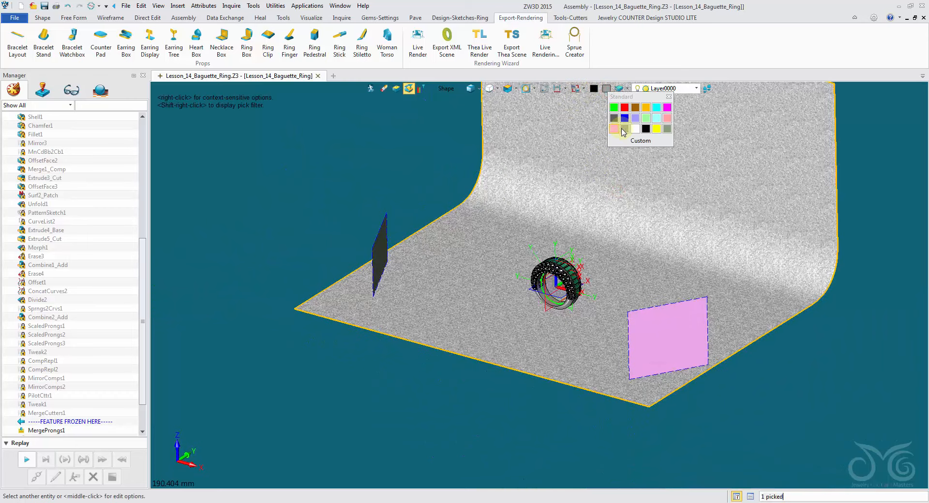
pyautogui.click(635, 128)
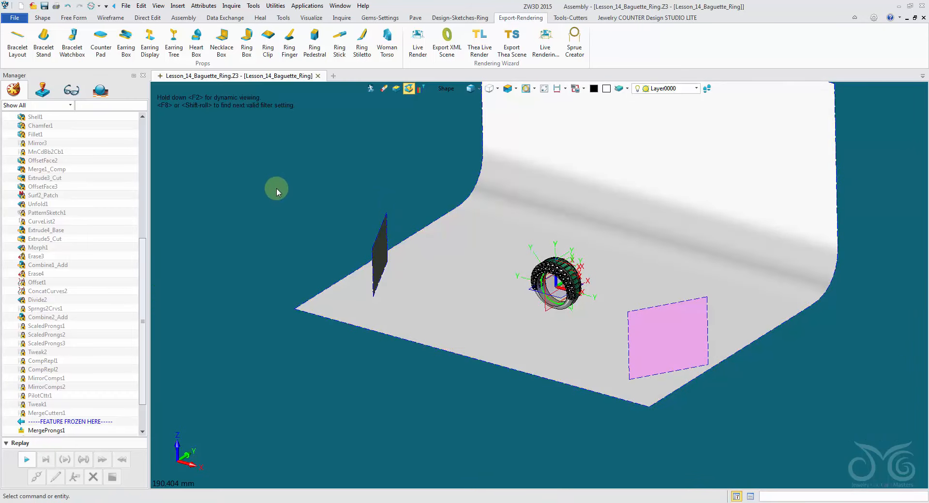
# Set the overhead light panel and both upright side panels to a custom light grey of RGB 200, 200, 200
pyautogui.click(379, 245)
pyautogui.scroll(-1, 429, 227)
pyautogui.scroll(-2, 429, 228)
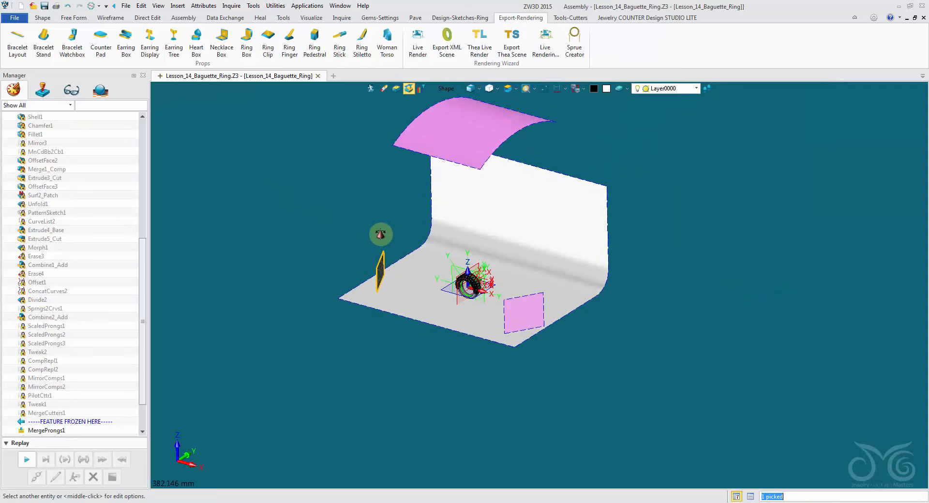
pyautogui.click(464, 143)
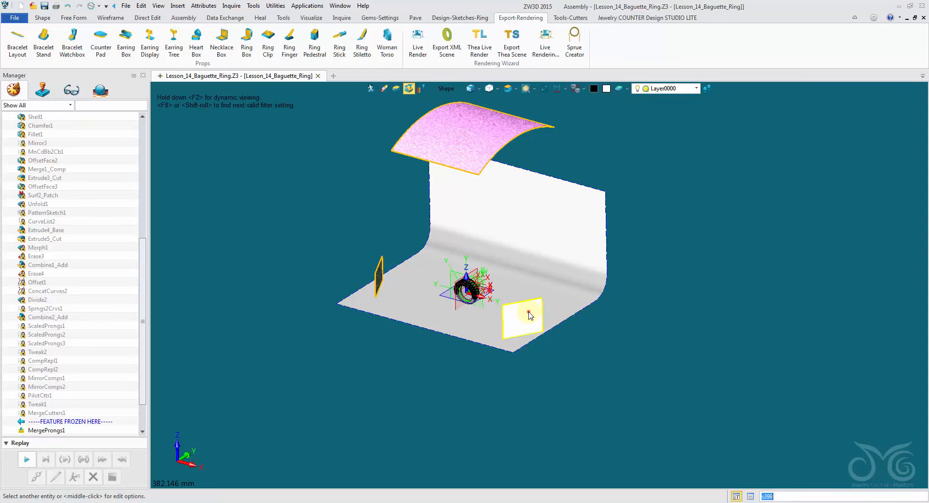
pyautogui.click(529, 313)
pyautogui.click(605, 91)
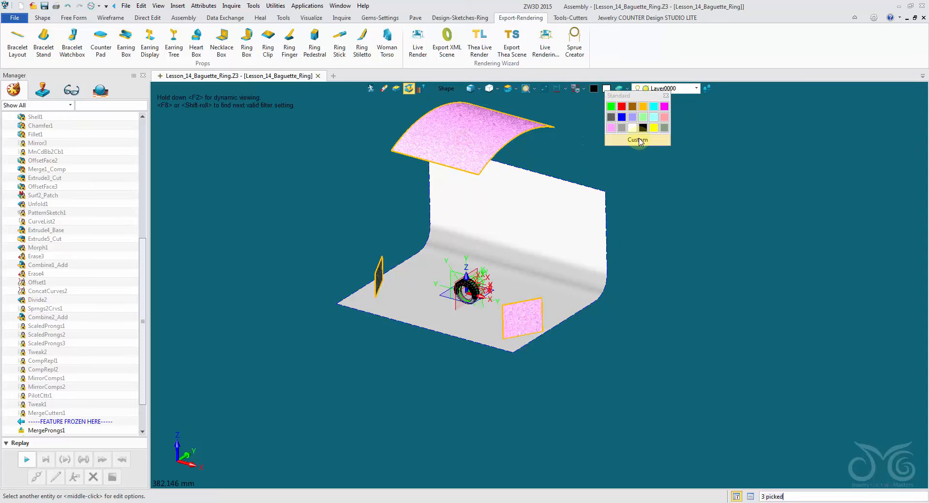
pyautogui.click(638, 139)
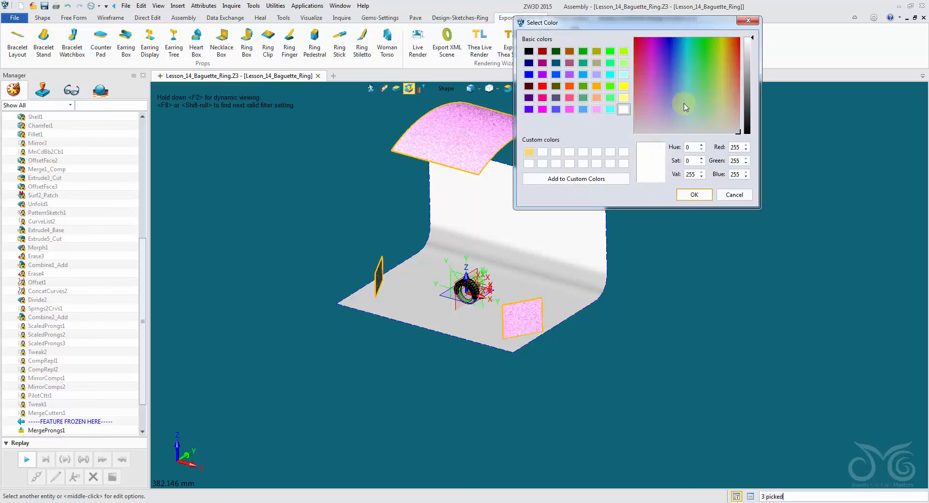
pyautogui.moveTo(752, 42); pyautogui.dragTo(752, 62)
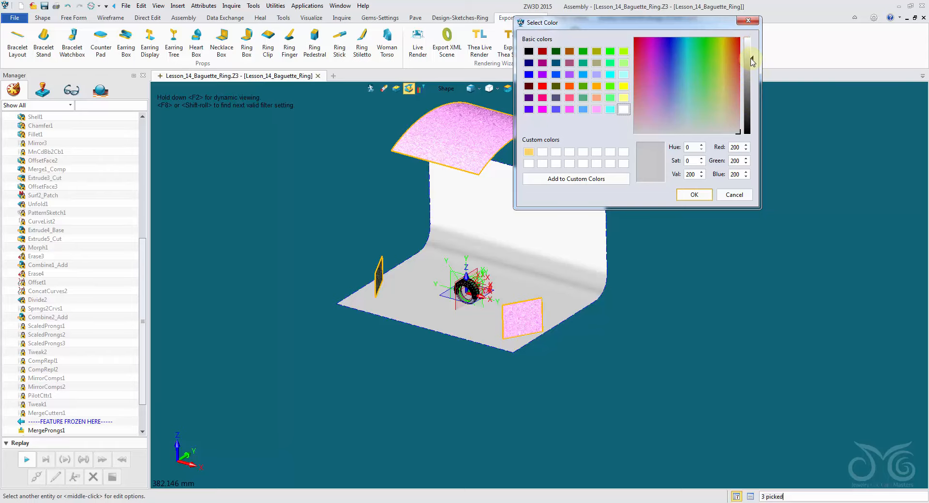
pyautogui.click(695, 194)
# Frame the ring in a close view and start Thea Live Render
pyautogui.scroll(5, 464, 303)
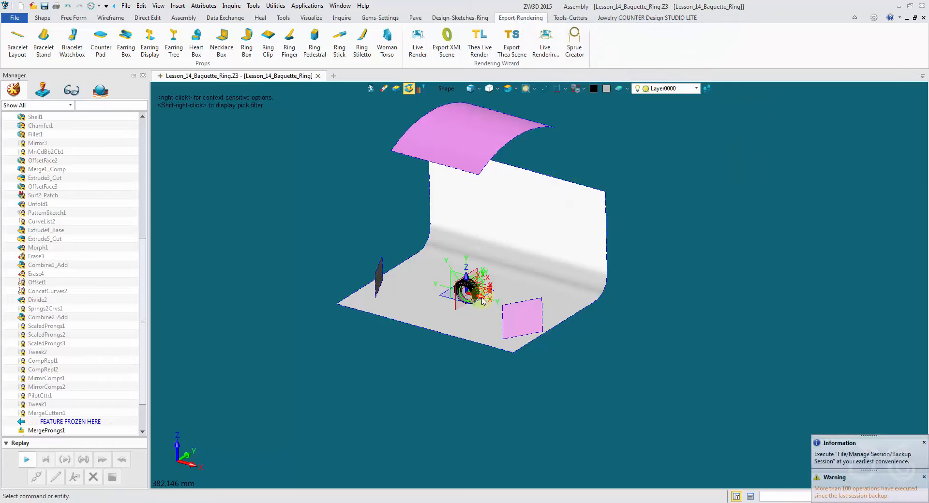
pyautogui.scroll(5, 463, 303)
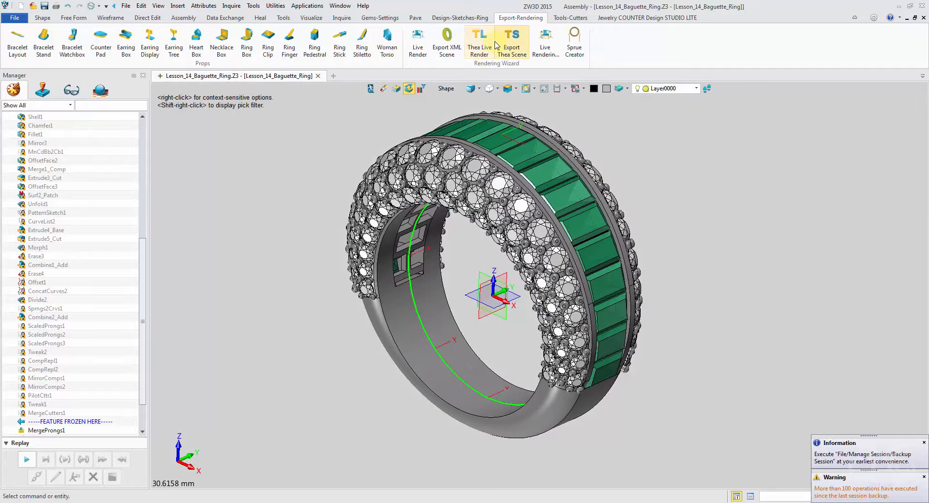
pyautogui.click(485, 46)
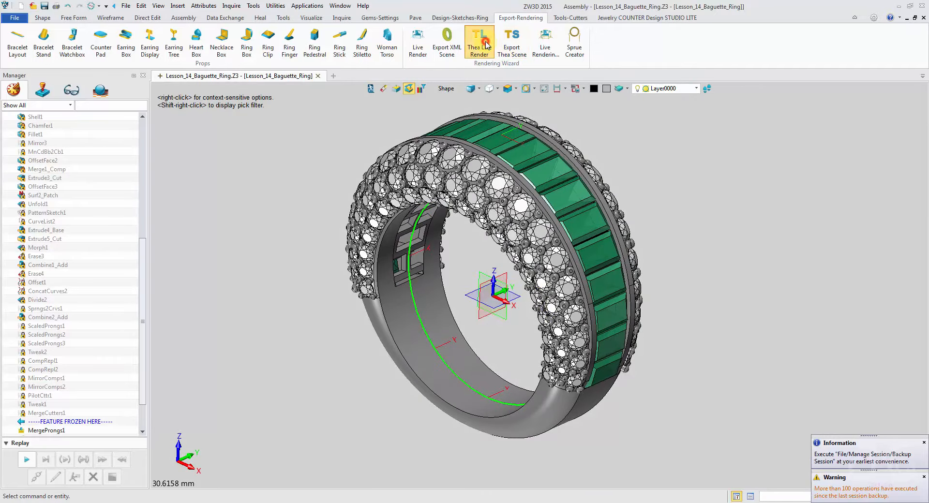